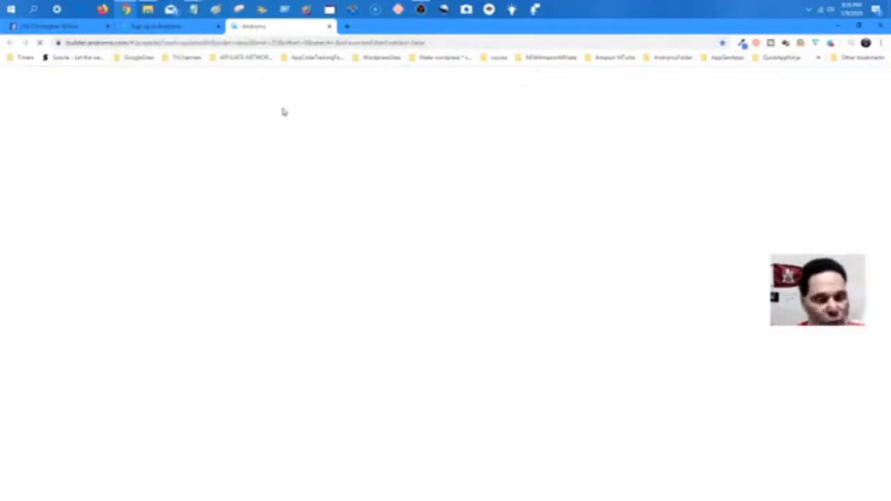
Switch to the browser tab with Andromo's empty My Projects dashboard.
left_click(175, 27)
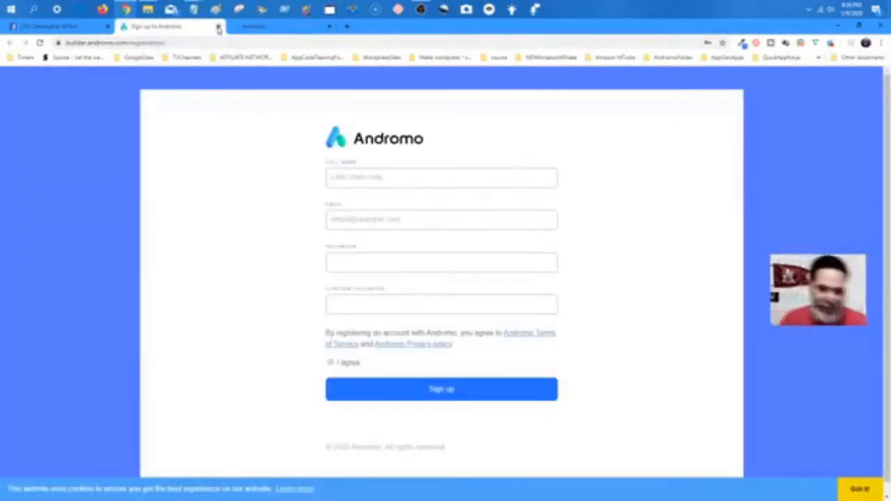
left_click(252, 28)
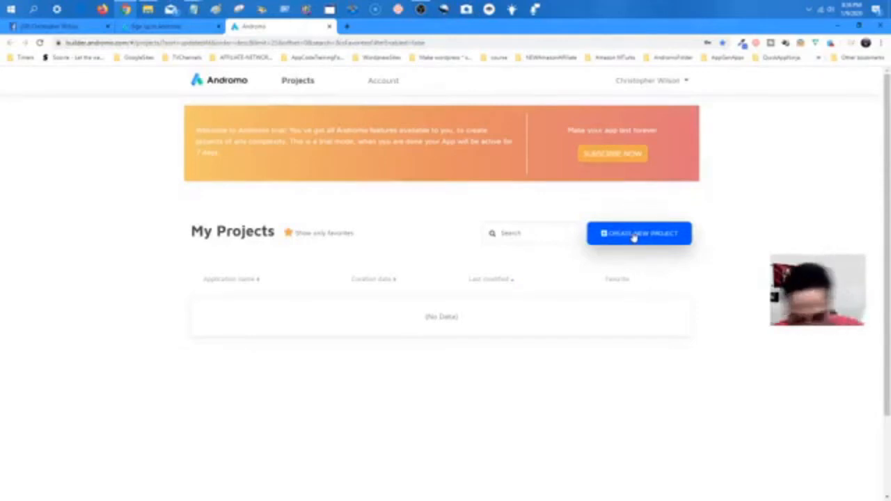
Create a new project named 'Unicorn HD Wallpapers' from the dashboard.
left_click(634, 237)
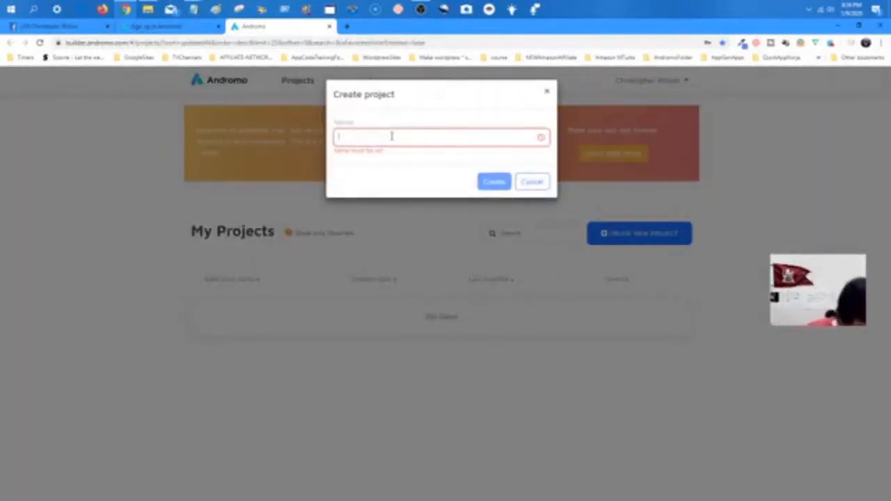
type("U")
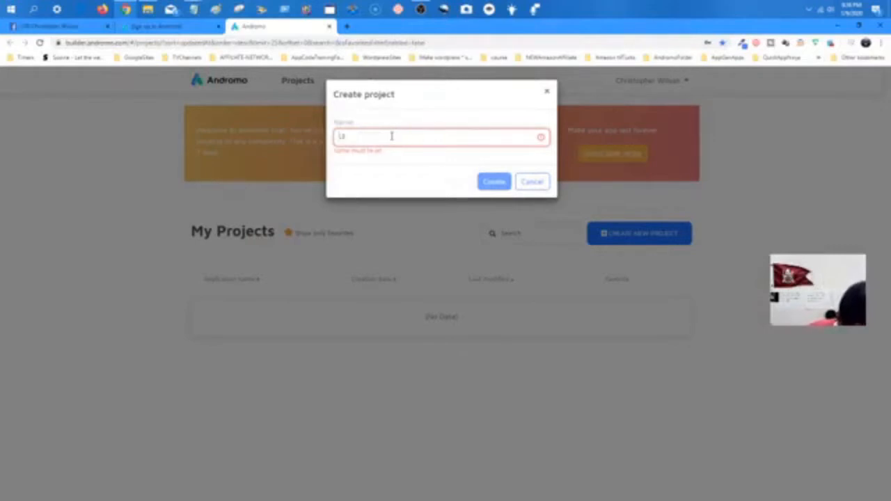
type("ntitl")
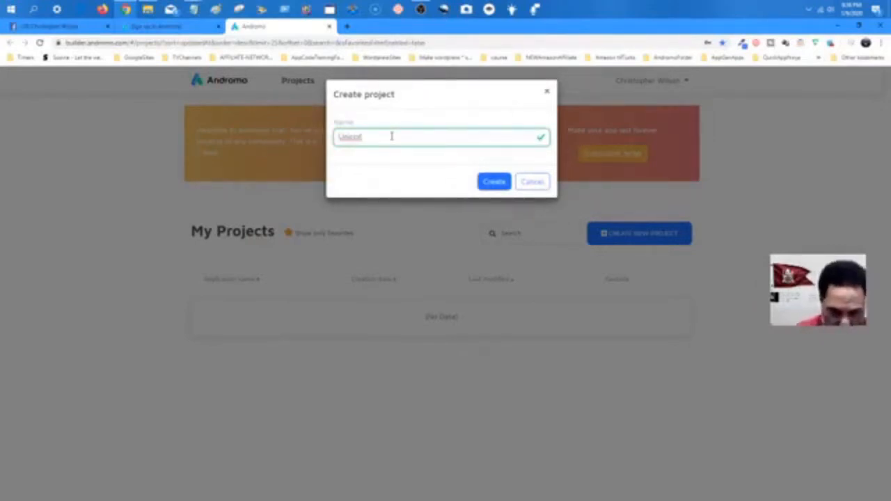
type(" n")
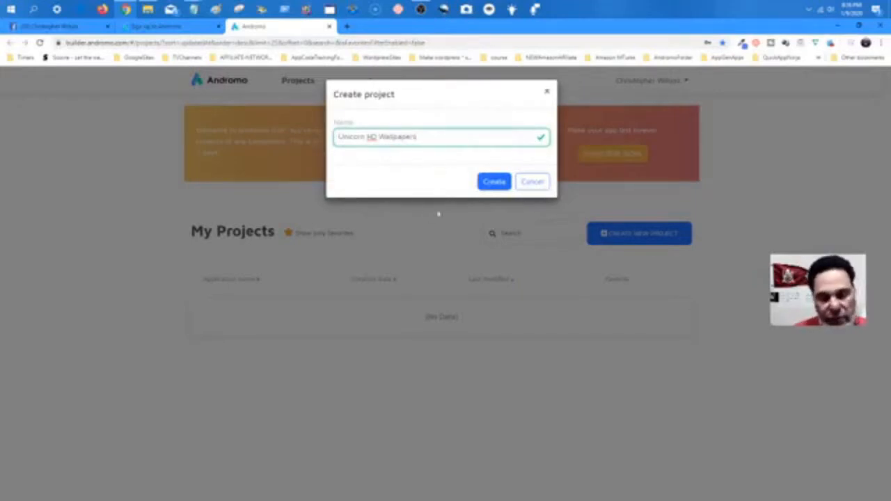
left_click(493, 184)
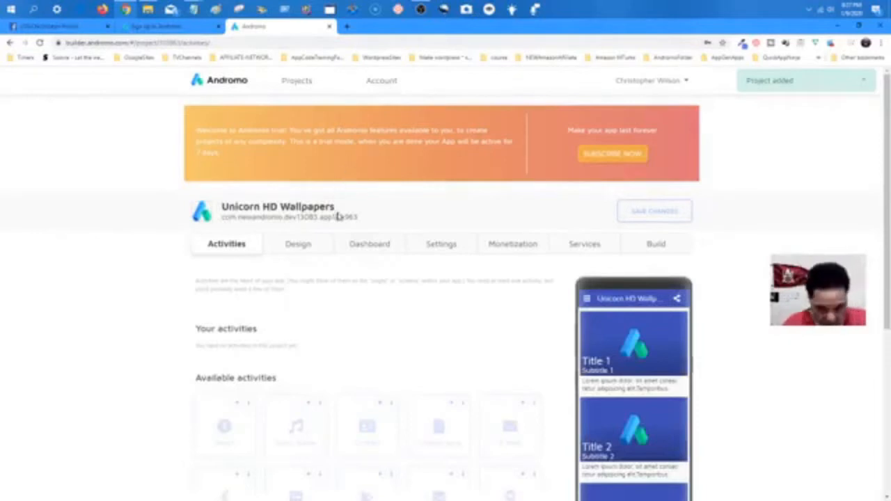
Add a Photo gallery activity from the Available activities list.
scroll(369, 221, "down", 3)
scroll(378, 167, "up", 2)
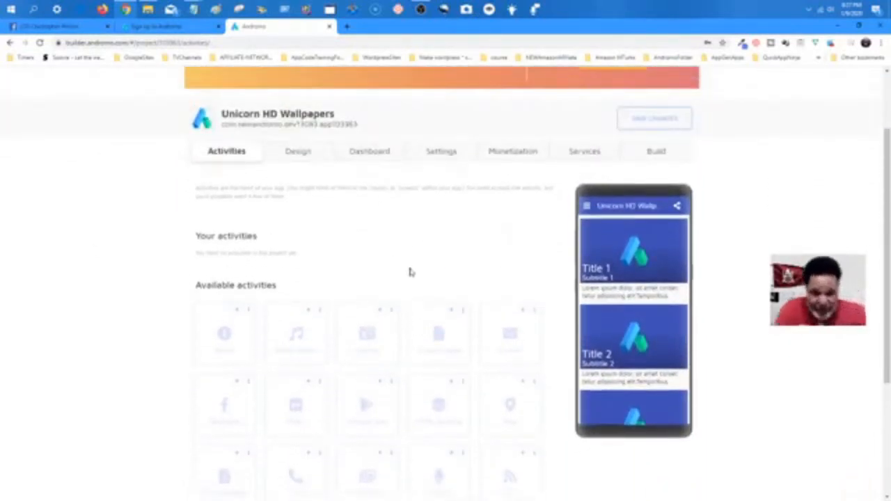
scroll(416, 272, "down", 3)
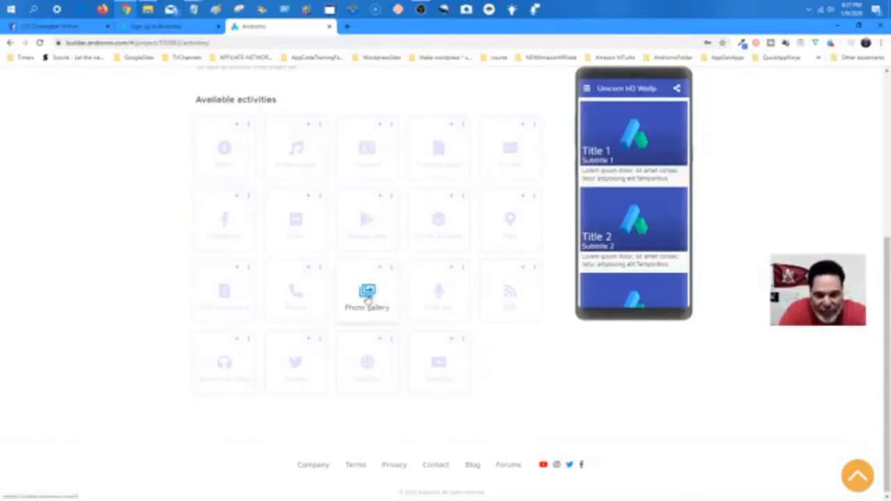
left_click(367, 291)
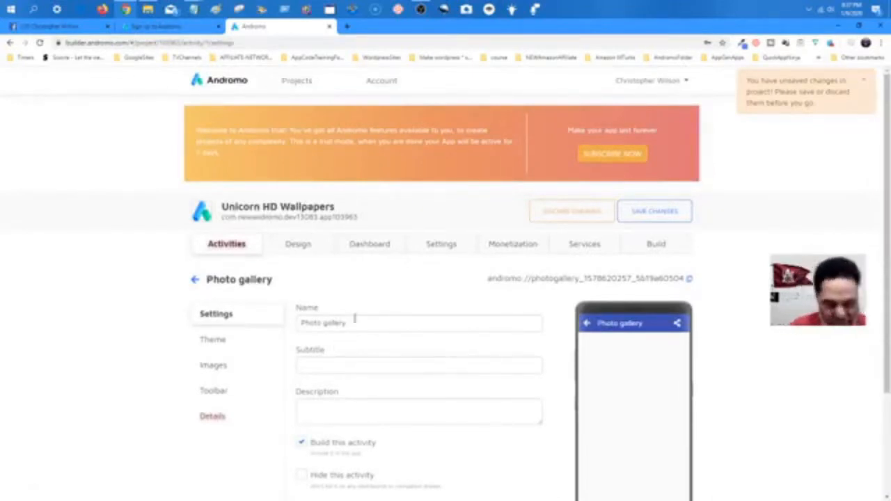
Rename the Photo gallery activity to 'Unicorn HD Wallpapers'.
scroll(356, 317, "down", 2)
left_click_drag(358, 230, 195, 227)
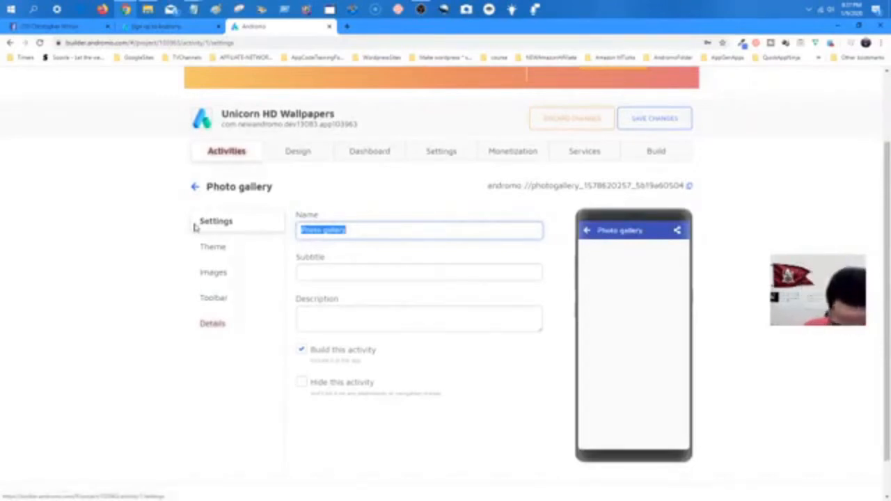
key("BackSpace")
type("Un")
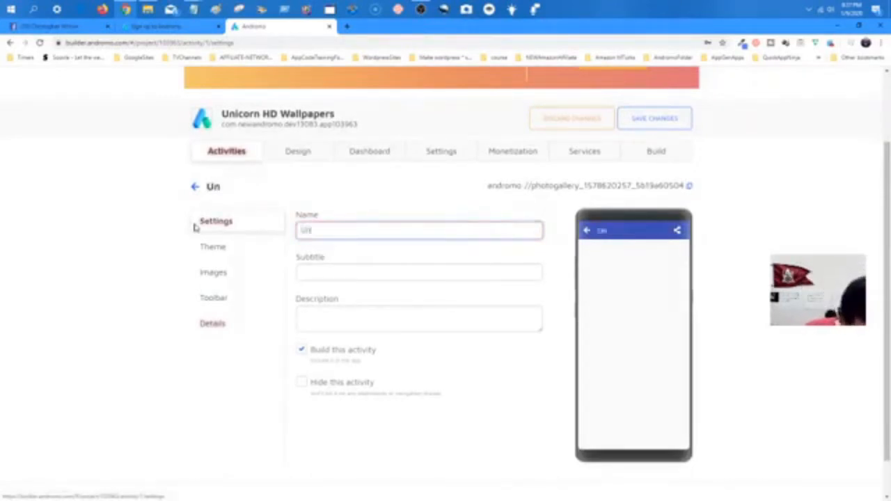
type("icorn")
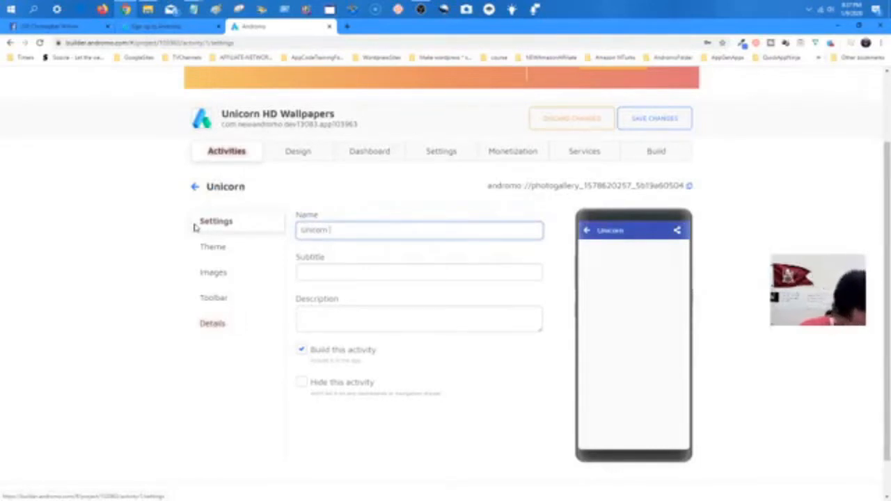
type(" HD W")
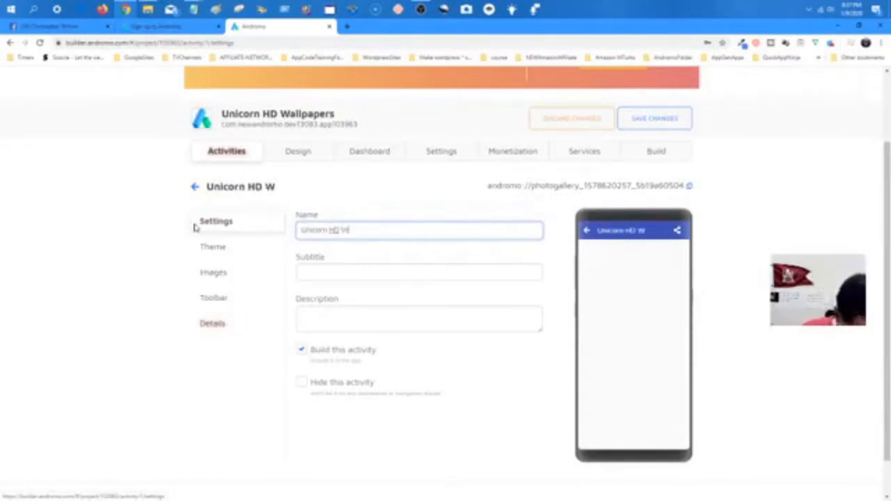
type("allpap")
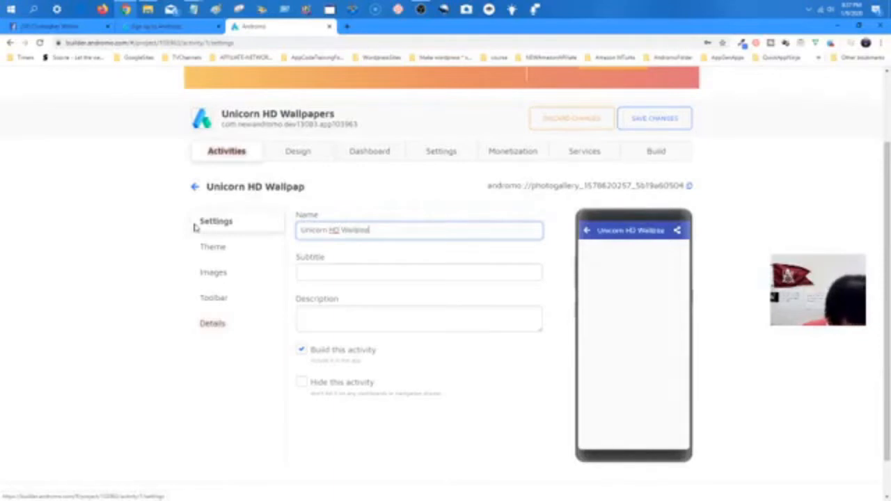
type("ers")
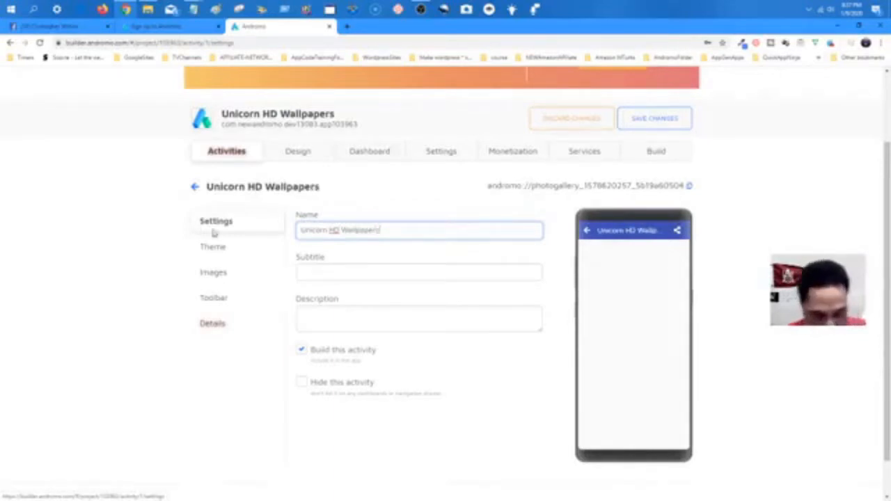
left_click(425, 189)
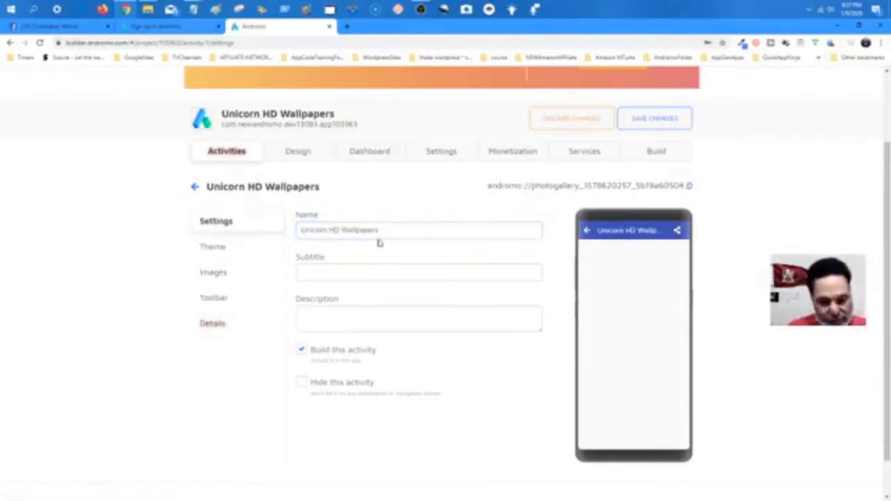
Copy the name 'Unicorn HD Wallpapers' and paste it into the Description field.
left_click(356, 274)
left_click_drag(382, 232, 293, 234)
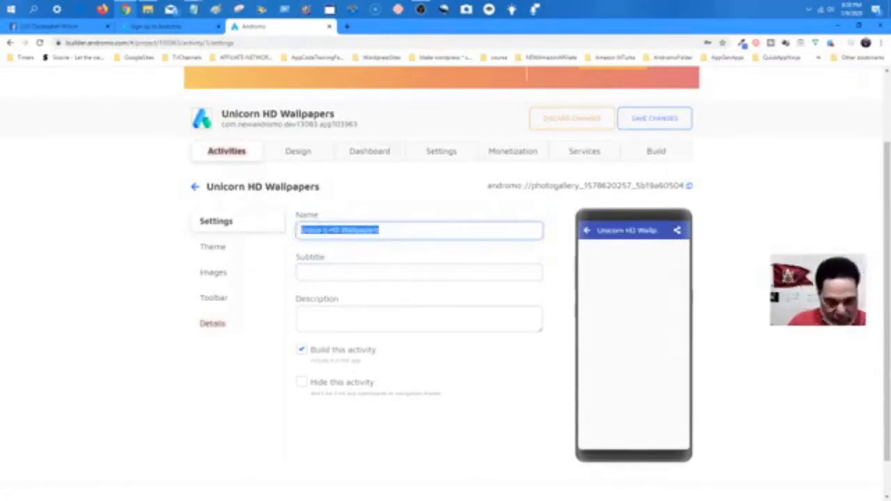
right_click(323, 230)
left_click(344, 269)
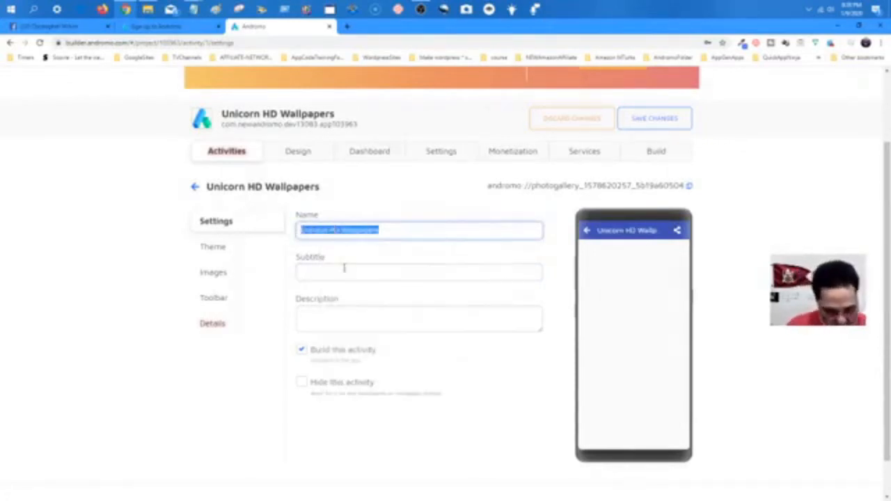
left_click(331, 317)
right_click(331, 317)
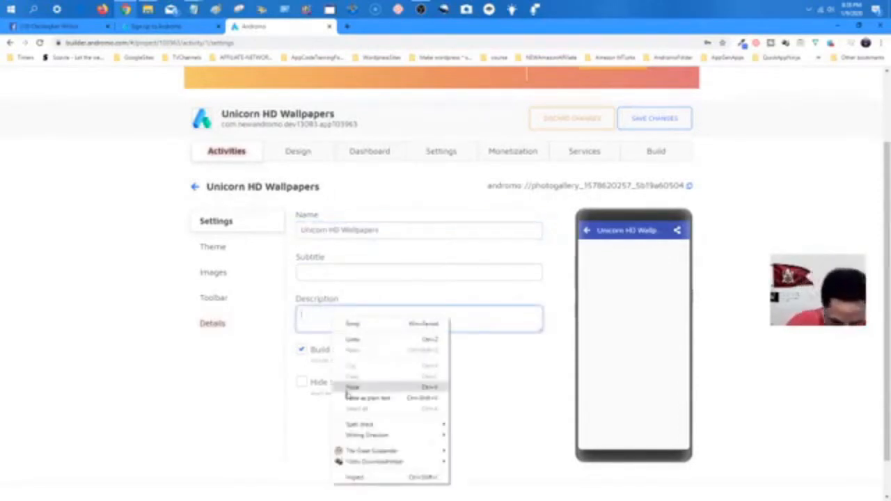
left_click(353, 388)
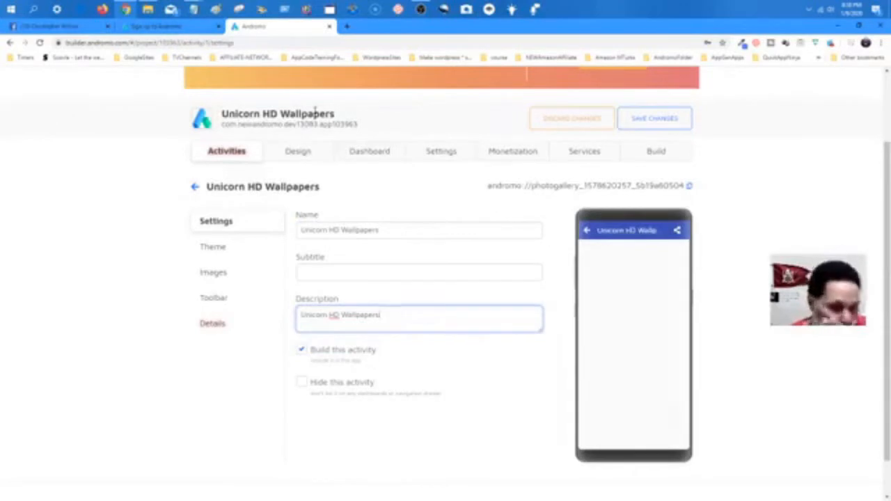
mouse_move(194, 9)
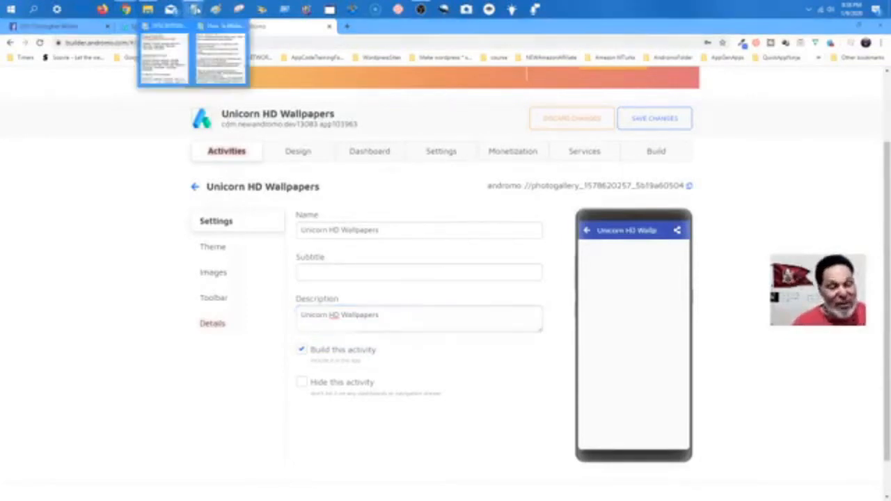
Bring up the Notepad wallpaper description template and move it to the upper left.
left_click(196, 11)
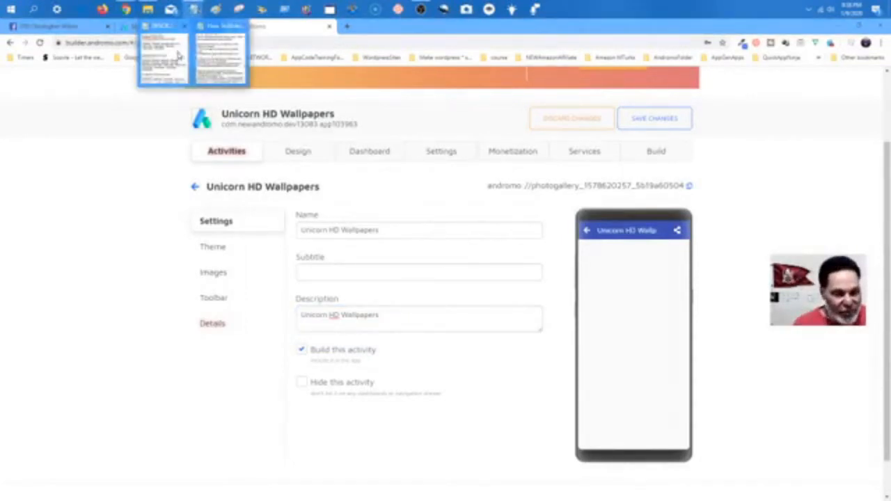
left_click(178, 56)
left_click_drag(104, 272, 128, 148)
scroll(109, 242, "down", 20)
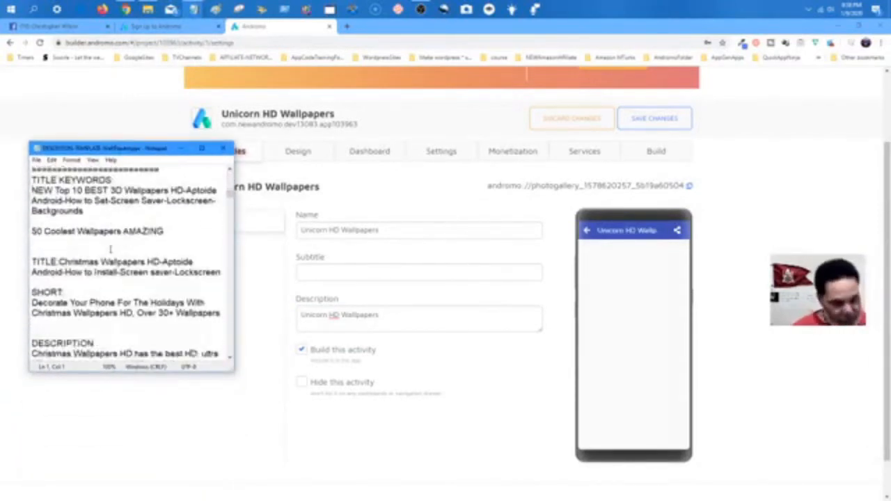
scroll(109, 241, "down", 1)
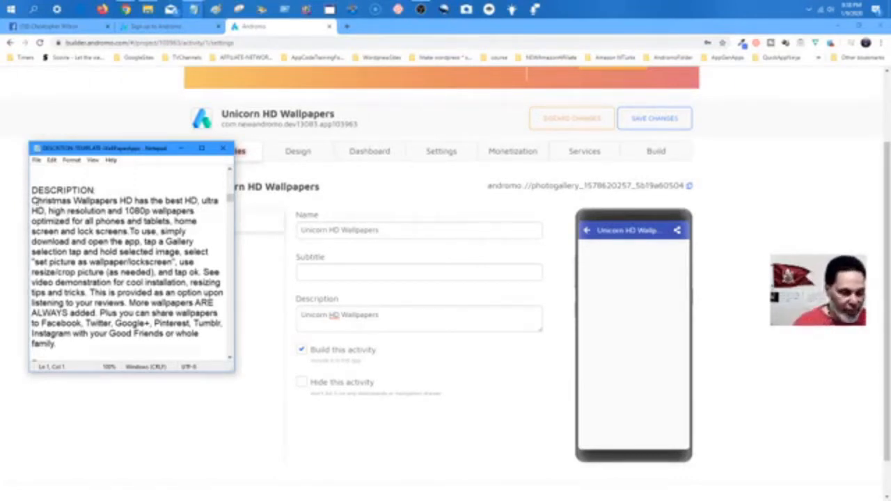
Copy the template's Features list and disclaimer text, then return to Andromo.
left_click_drag(32, 201, 96, 179)
key("shift+Down")
key("shift+Down")
key("shift+Down")
key("shift+Down")
key("shift+Down")
key("shift+Down")
key("shift+Down")
key("shift+Down")
key("shift+Down")
key("shift+Down")
key("shift+Down")
key("shift+Down")
key("shift+Down")
key("shift+Down")
key("shift+Down")
key("shift+Down")
key("shift+Down")
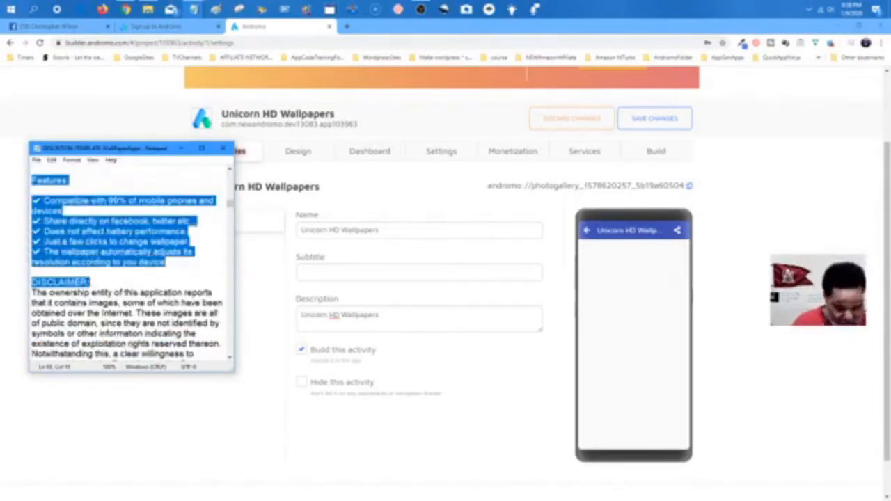
key("shift+Down")
key("shift+Down")
key("shift+Down")
key("shift+Down")
key("shift+Down")
key("shift+Down")
key("shift+Down")
key("shift+Down")
key("shift+Down")
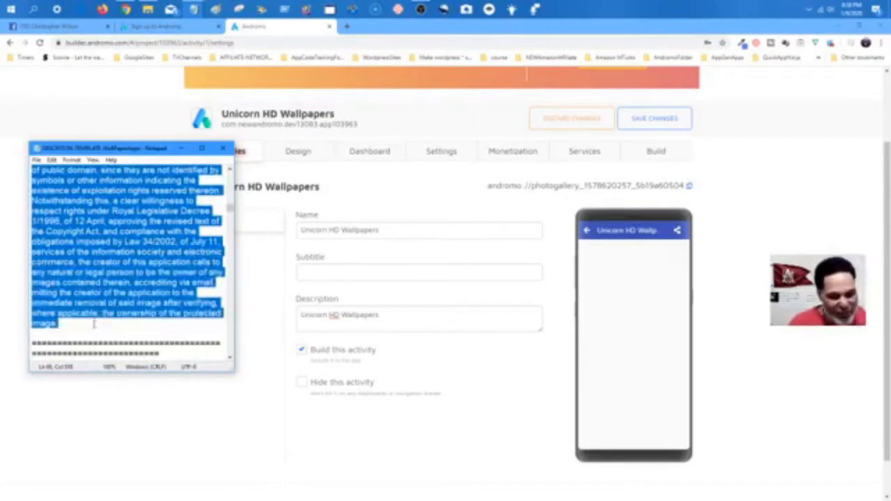
left_click_drag(94, 293, 94, 319)
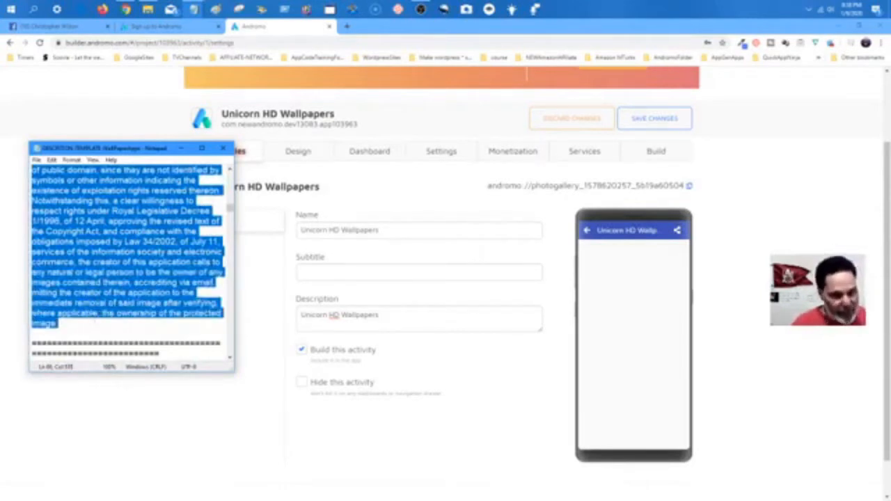
right_click(103, 245)
left_click(133, 280)
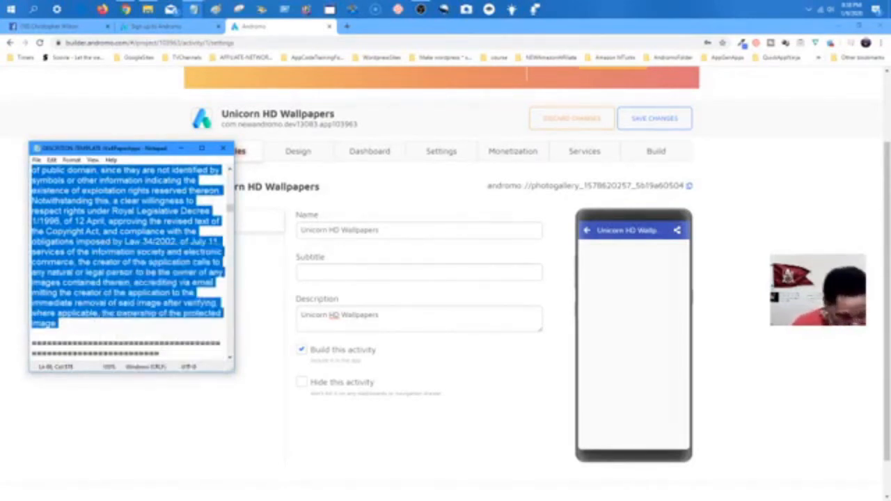
left_click(392, 318)
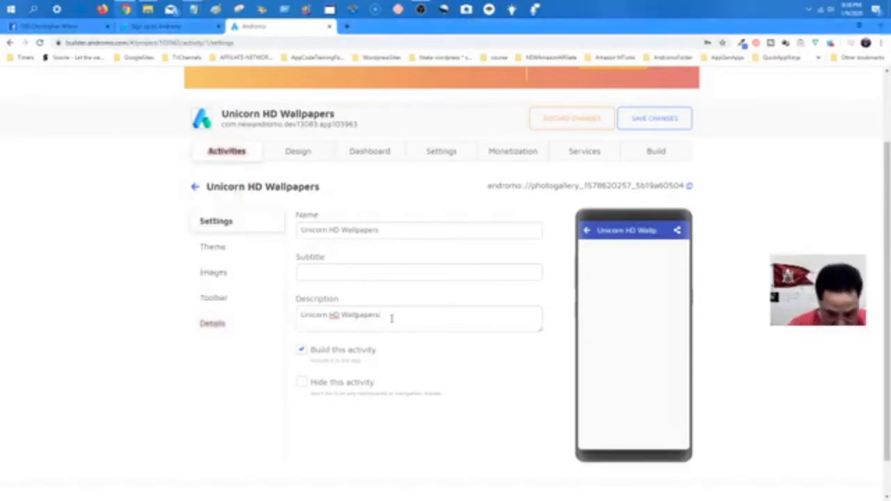
Replace the description with the copied Notepad text and make the box taller.
left_click_drag(392, 318, 299, 318)
right_click(323, 316)
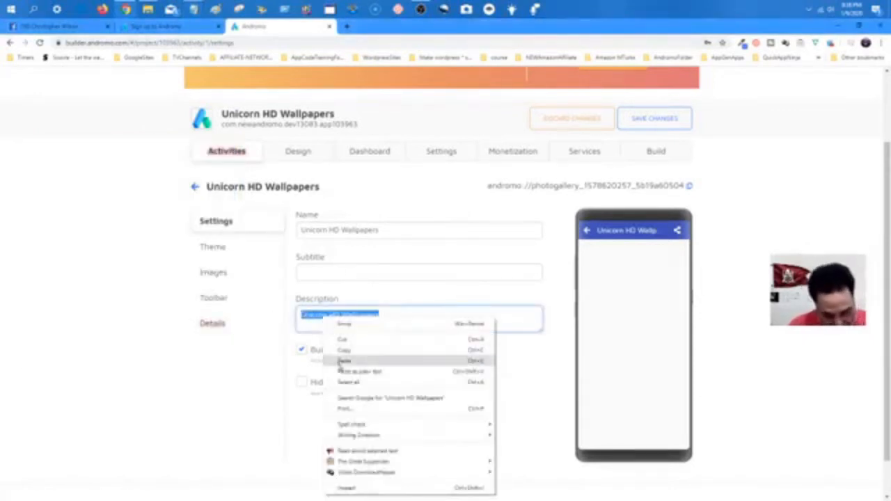
left_click(345, 362)
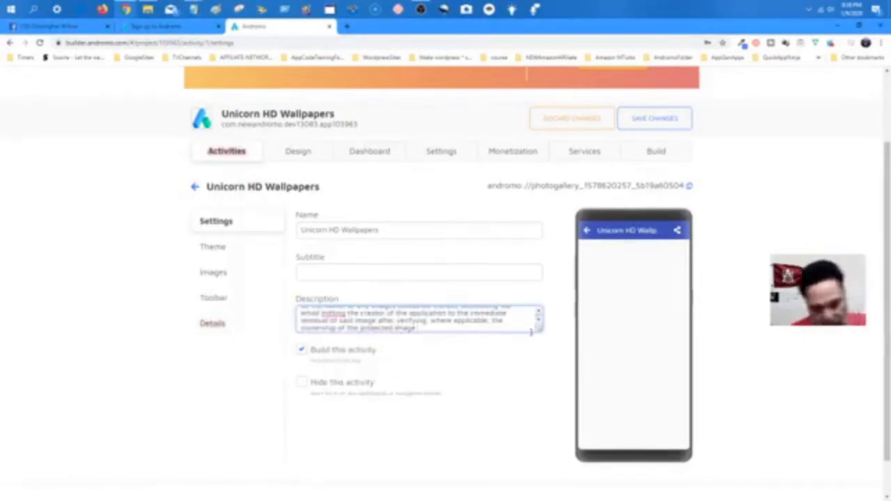
left_click_drag(542, 333, 550, 434)
left_click(486, 319)
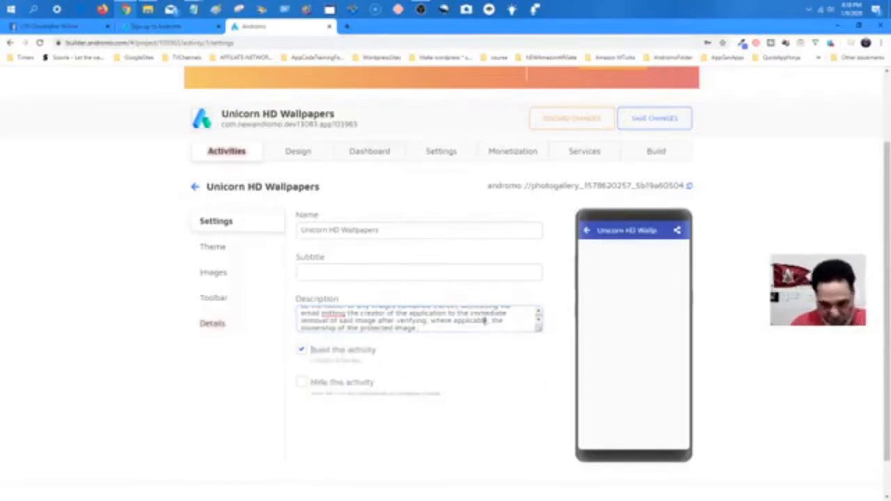
left_click_drag(540, 333, 544, 444)
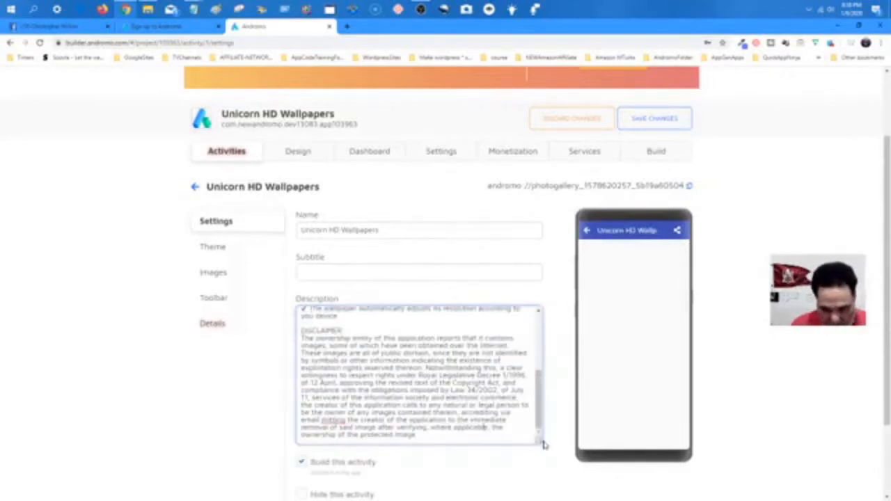
scroll(435, 398, "up", 5)
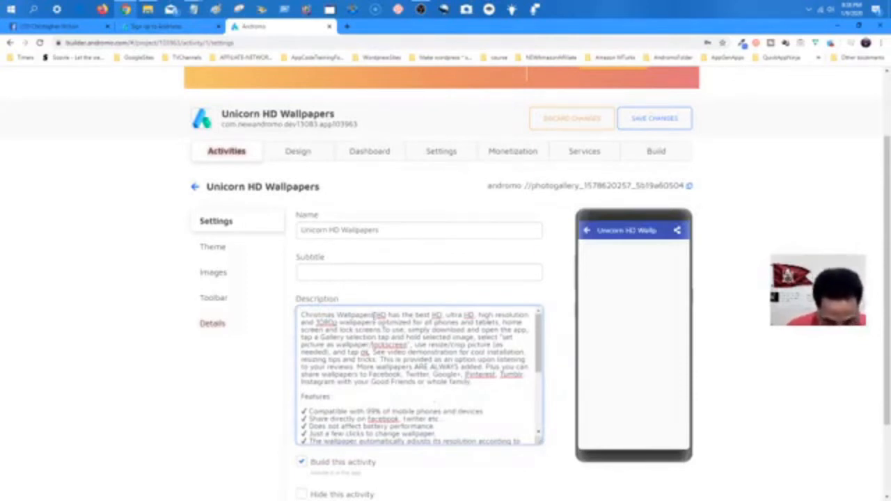
Change 'Christmas Wallpapers' at the description's start to 'Unicorn Wallpaper'.
left_click_drag(376, 316, 300, 315)
type("Unicorn ")
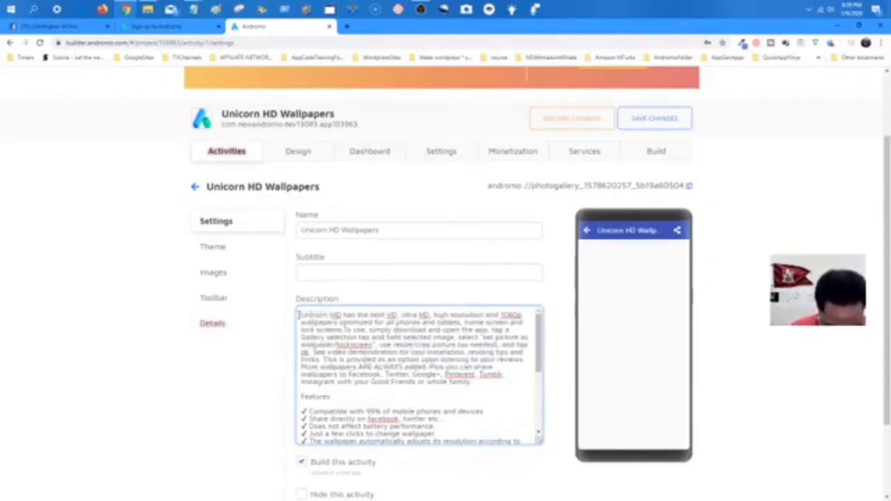
type(" H")
key("BackSpace")
key("BackSpace")
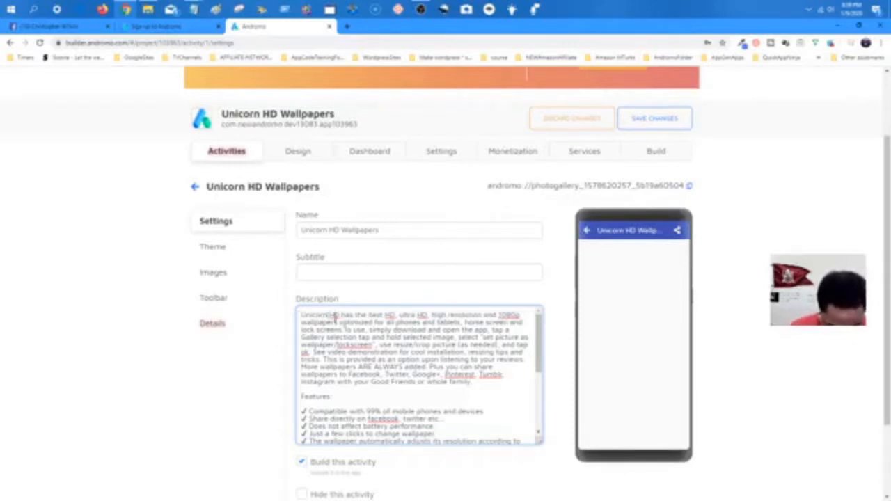
type("Wallpap")
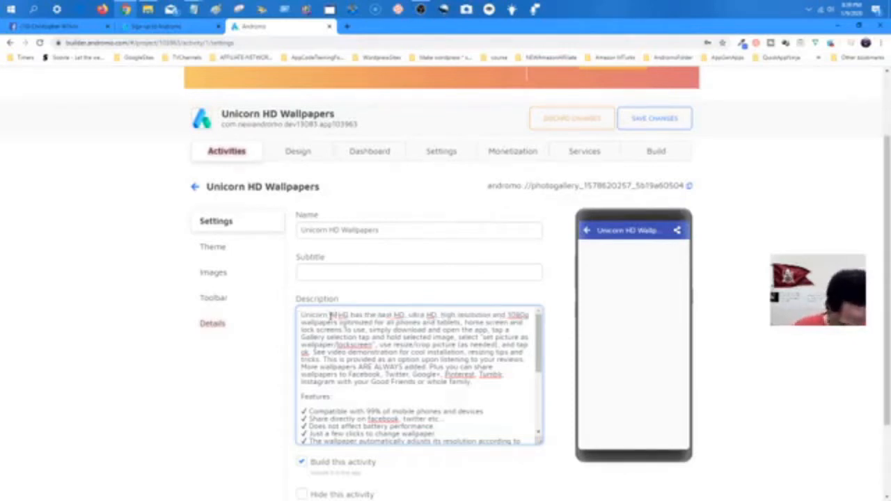
type("er")
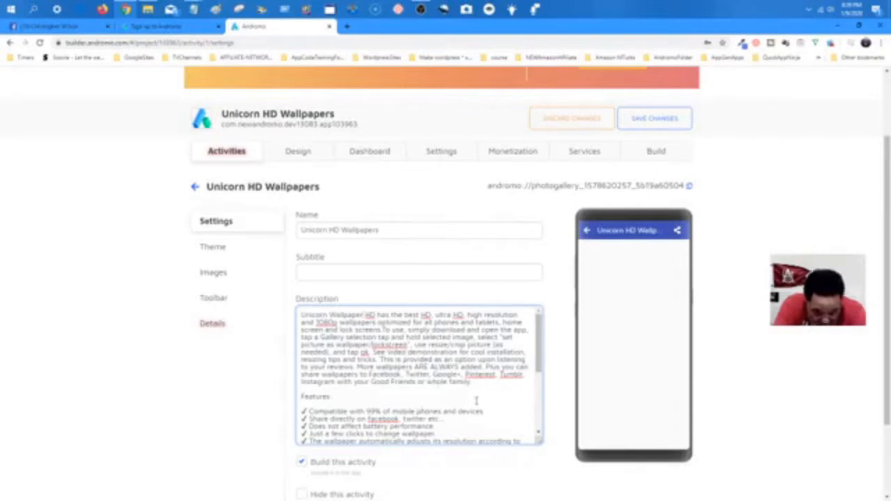
scroll(477, 403, "down", 5)
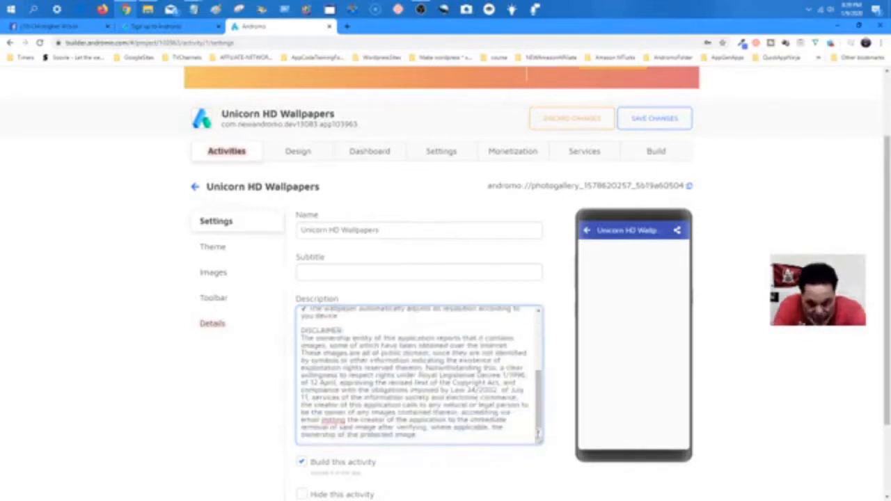
scroll(470, 294, "down", 3)
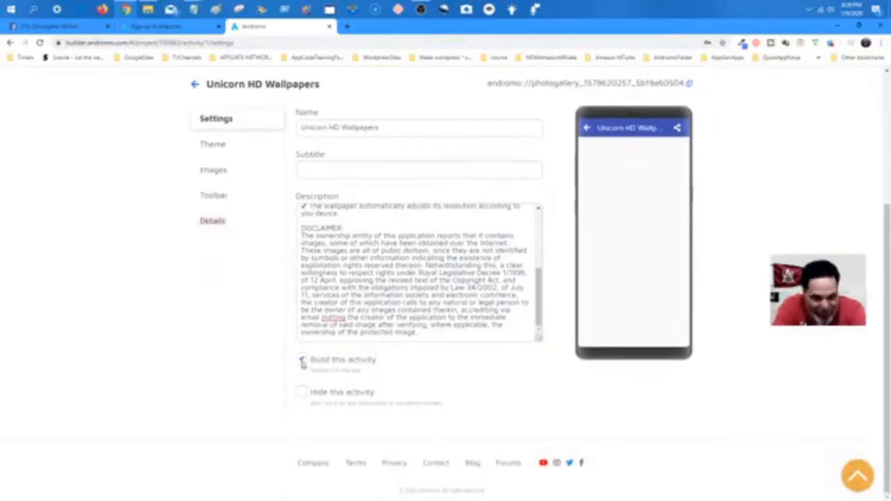
Show the gallery activity's Theme section, where theme mode is Parent.
scroll(327, 360, "up", 5)
scroll(327, 357, "down", 1)
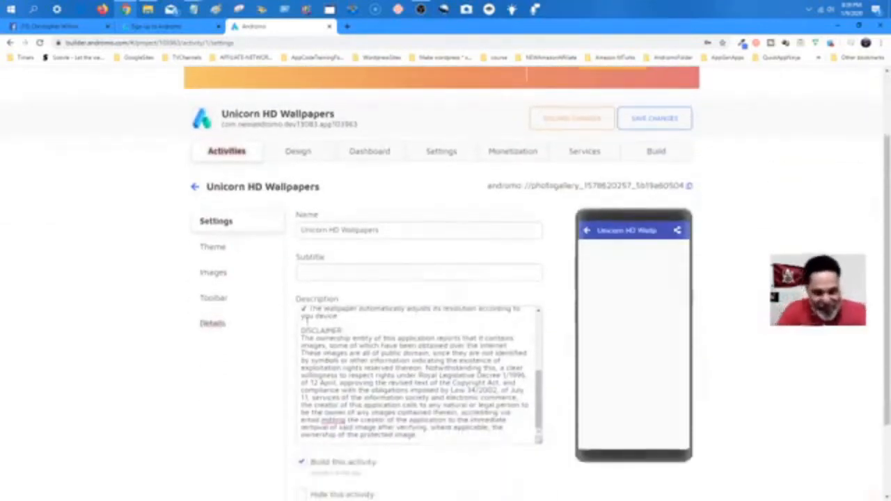
left_click(220, 248)
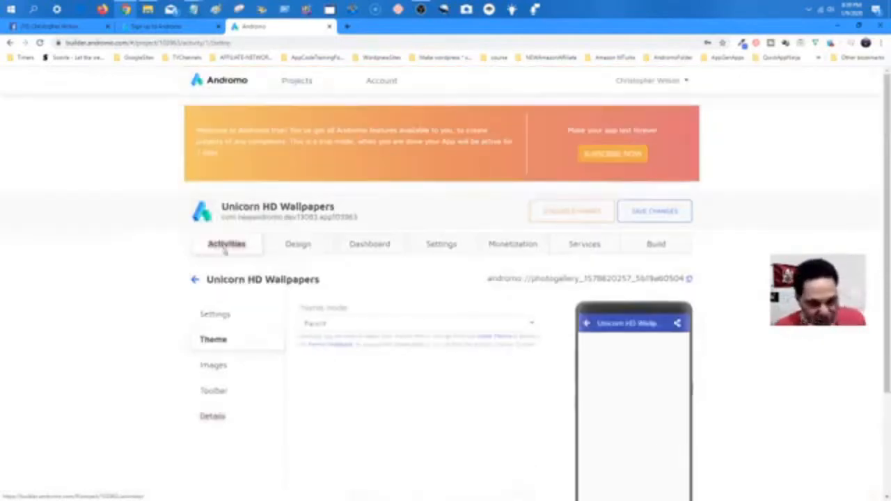
left_click(209, 317)
scroll(255, 254, "down", 2)
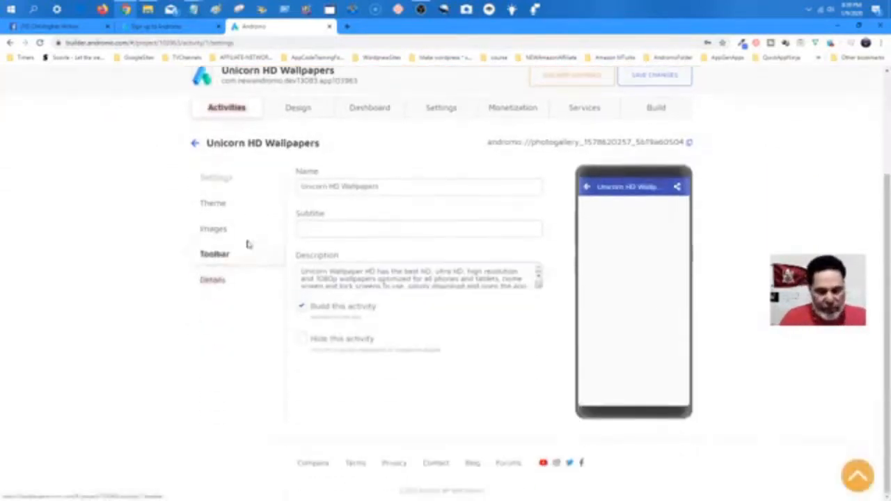
left_click(220, 208)
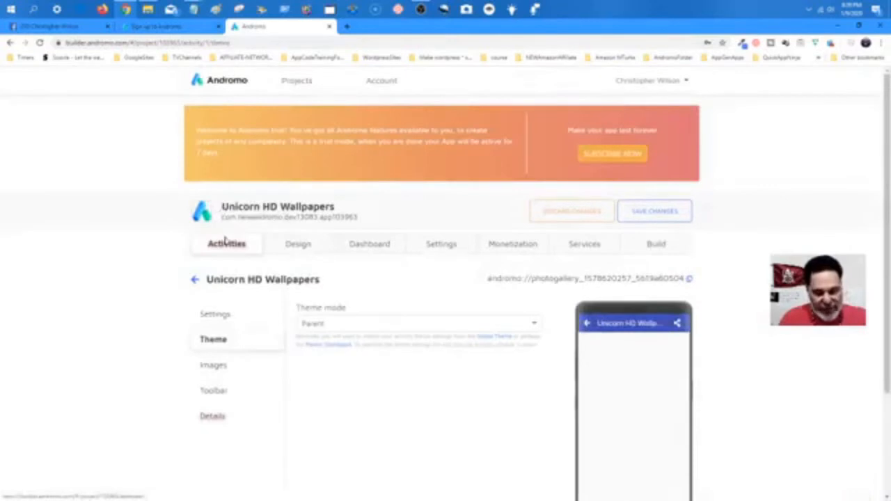
Check the Theme mode options, leave it at Parent, and go to Images.
left_click(341, 327)
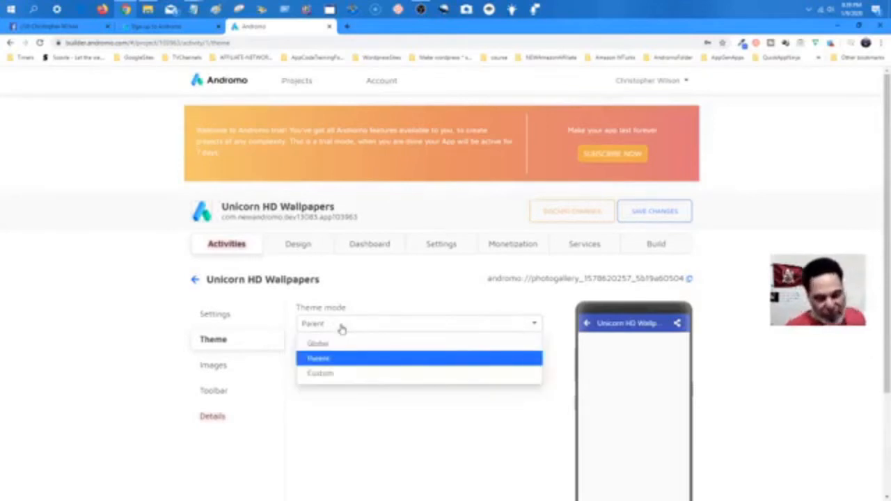
left_click(341, 328)
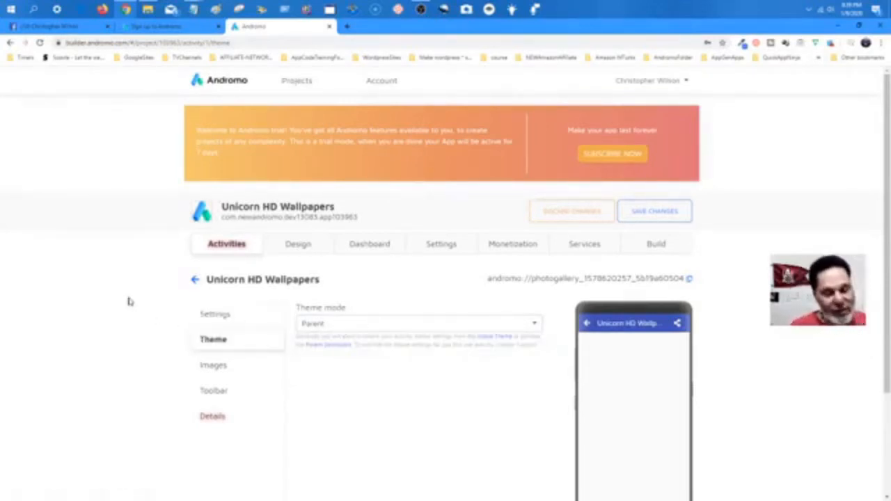
scroll(128, 301, "down", 2)
left_click(211, 230)
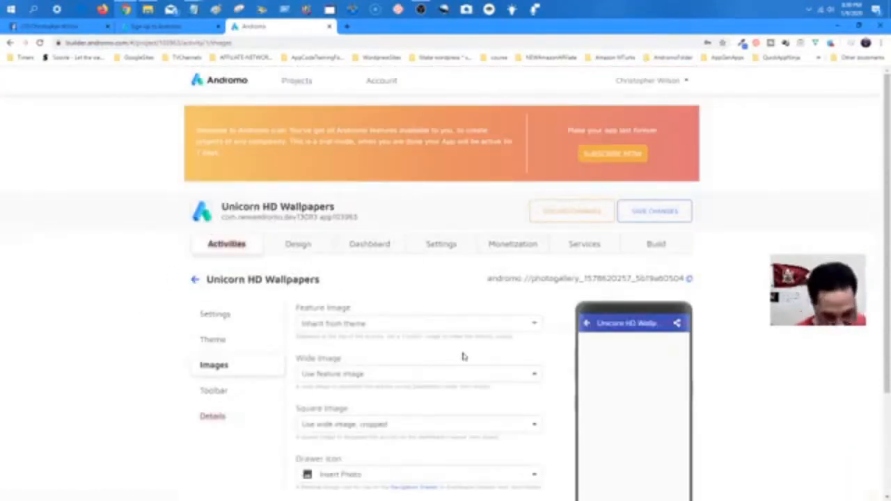
Keep the drawer icon as Insert Photo and go to the Toolbar section.
scroll(460, 340, "down", 1)
scroll(459, 340, "down", 2)
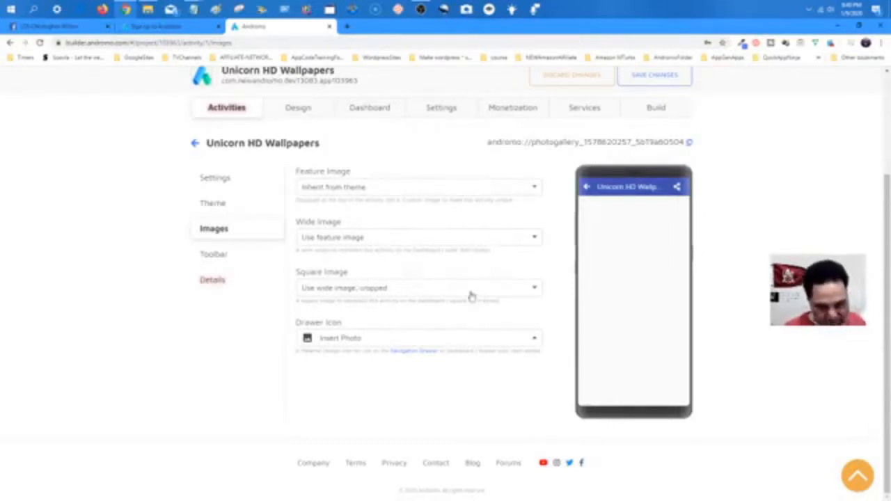
left_click(438, 339)
left_click(439, 345)
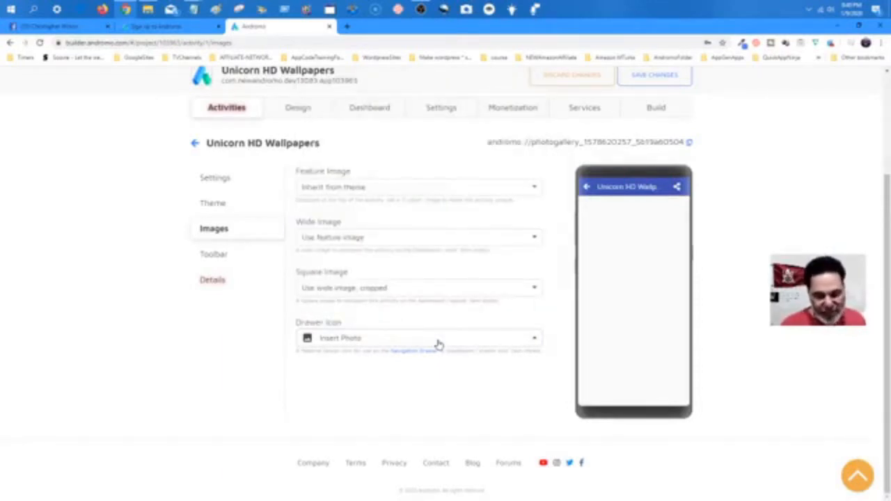
left_click(207, 255)
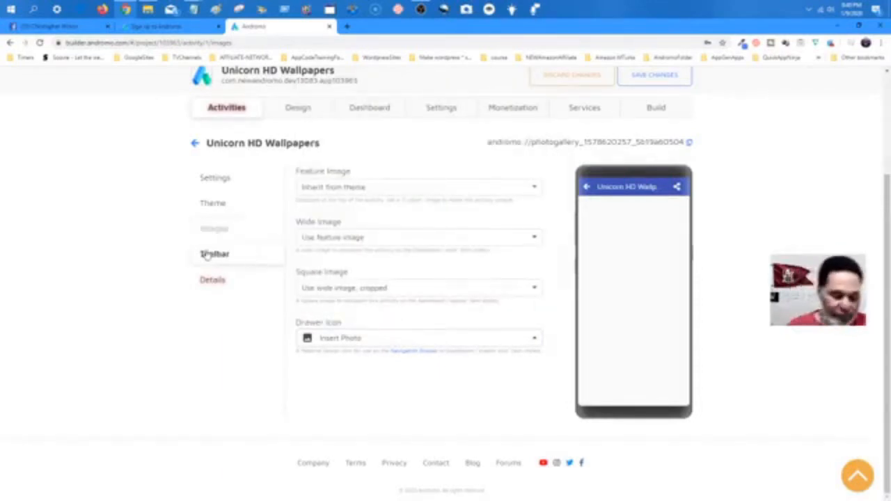
scroll(470, 270, "down", 2)
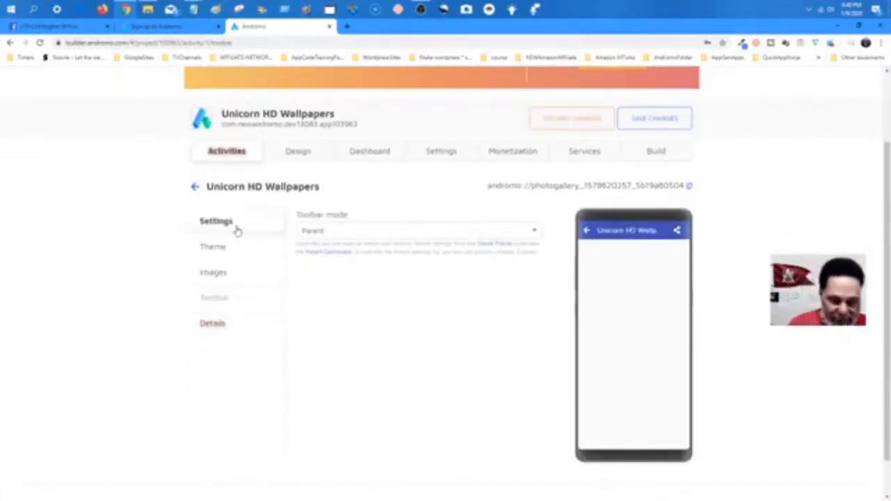
Save the project changes and open the gallery activity's Details section.
scroll(254, 209, "up", 2)
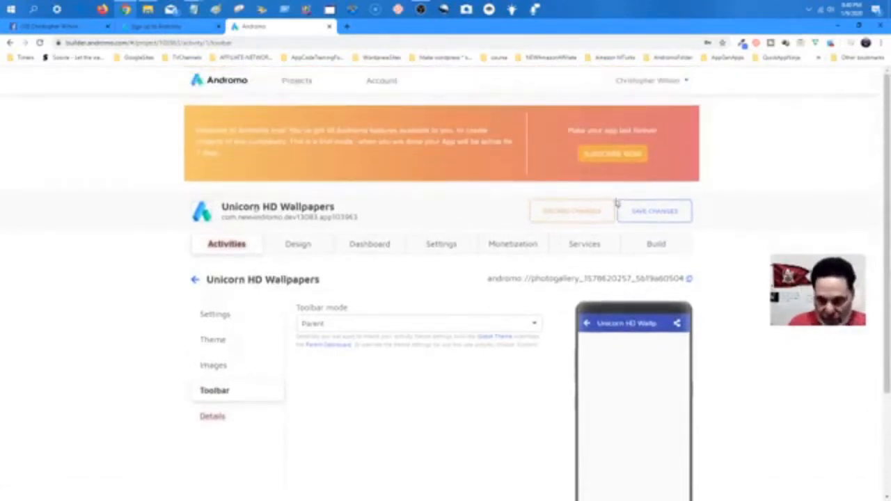
left_click(654, 216)
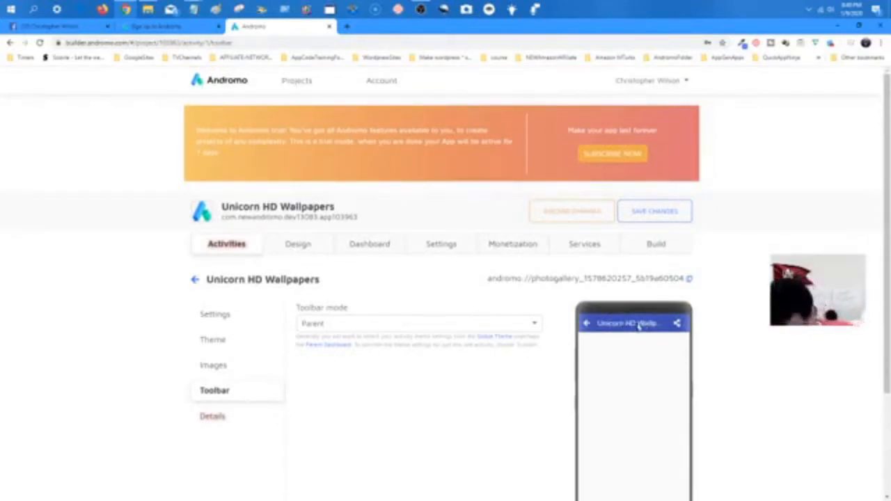
scroll(529, 261, "down", 2)
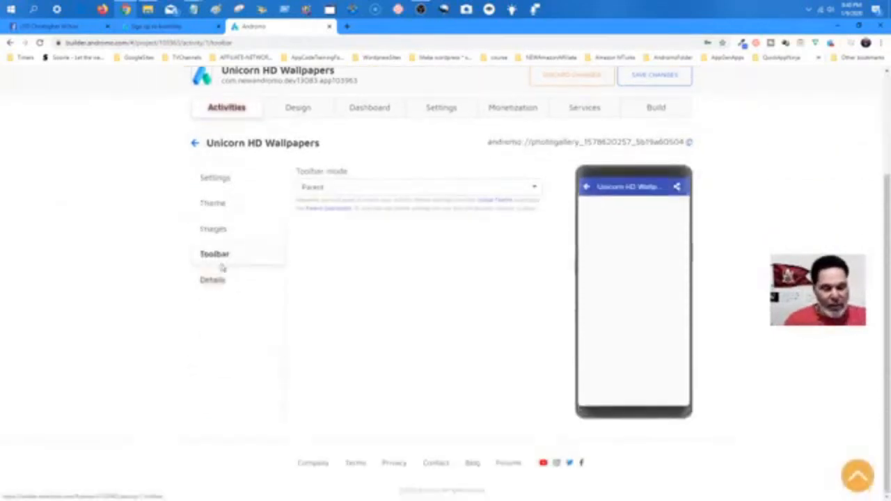
left_click(214, 279)
scroll(412, 287, "down", 2)
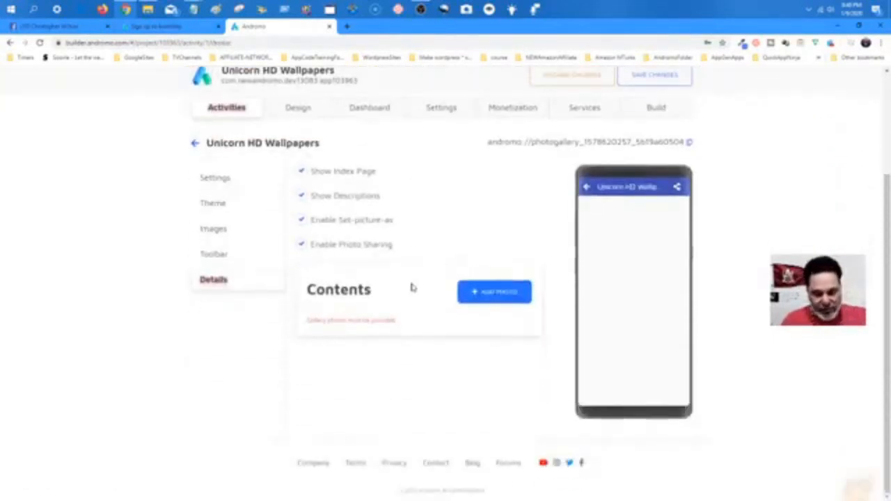
Keep Show Descriptions unchecked and Show Index Page checked, then start a new photo under Contents.
left_click(302, 197)
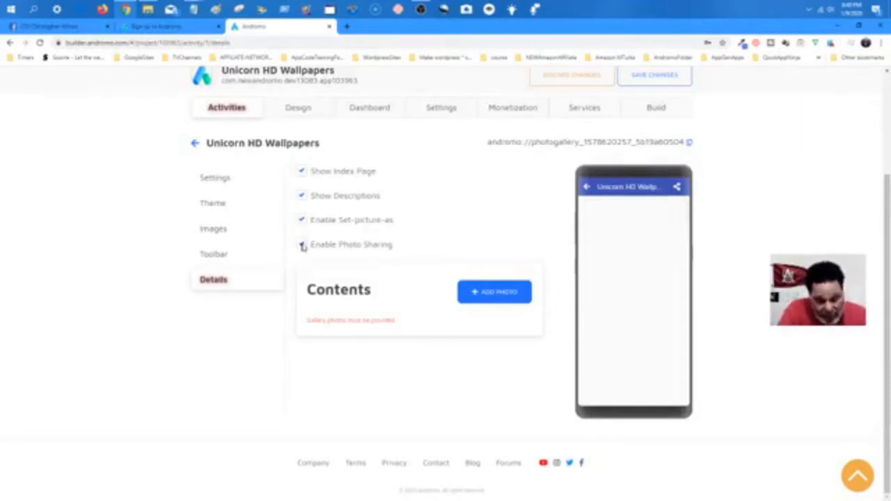
left_click(301, 198)
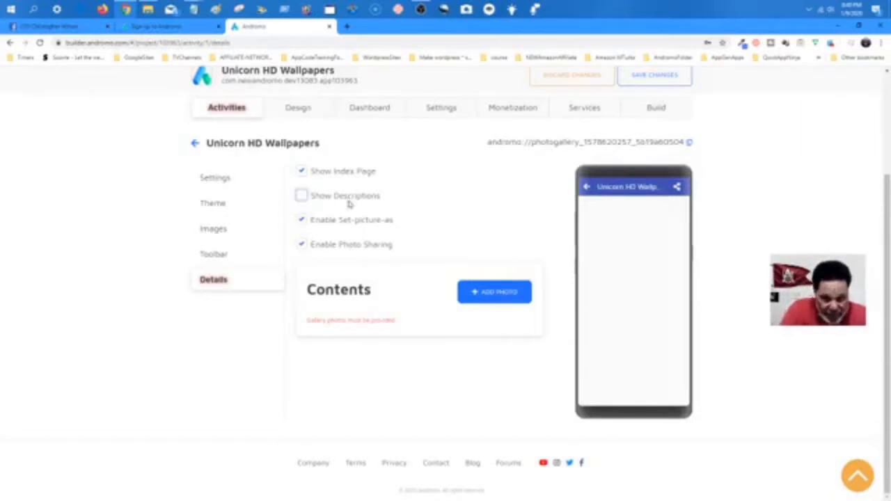
left_click(302, 173)
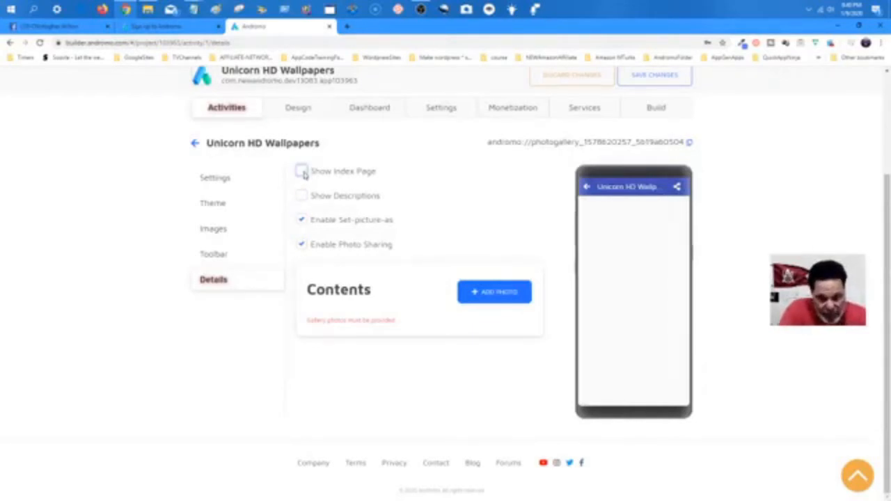
left_click(302, 173)
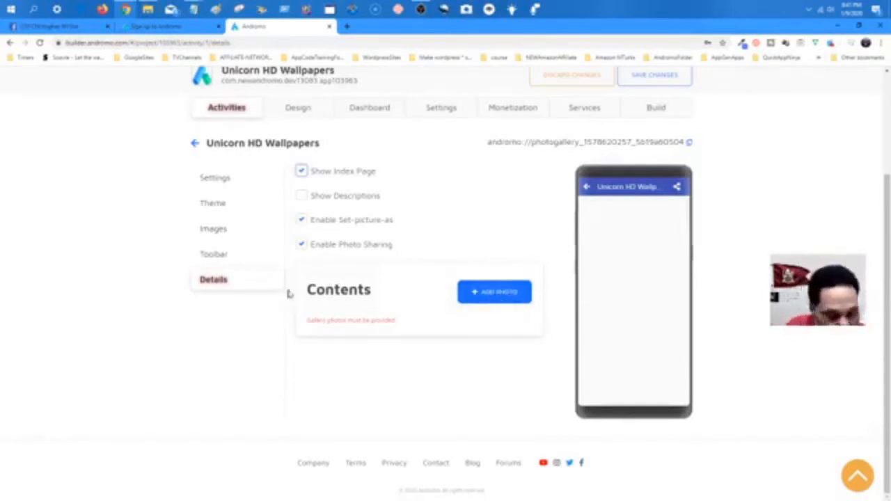
left_click(500, 296)
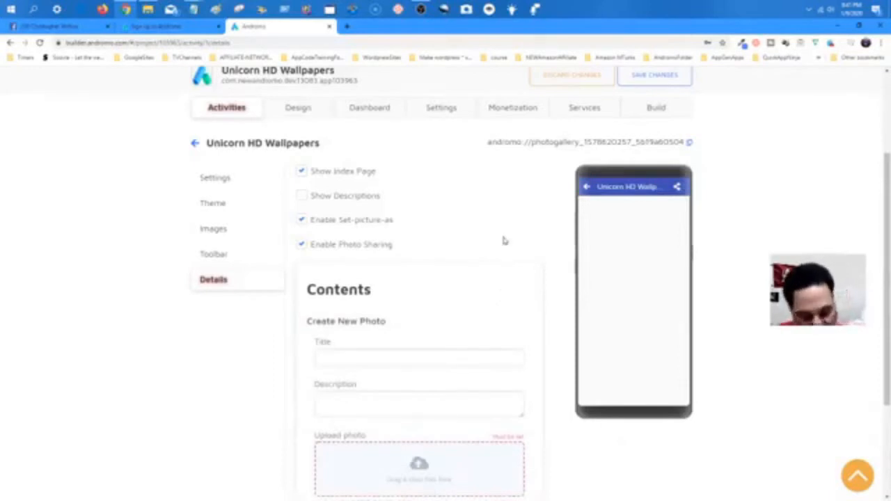
scroll(501, 238, "down", 2)
Title the new photo 'Unicorn' and bring up the file picker for its image.
left_click(395, 269)
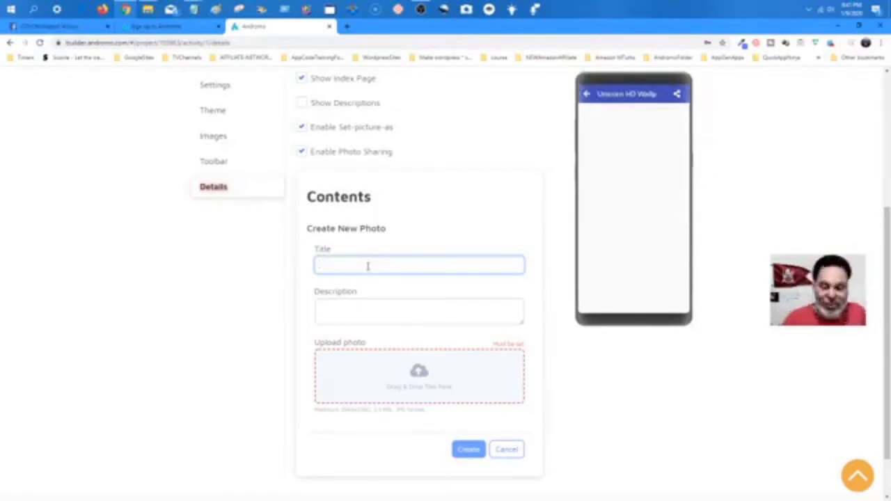
type("Unicorn")
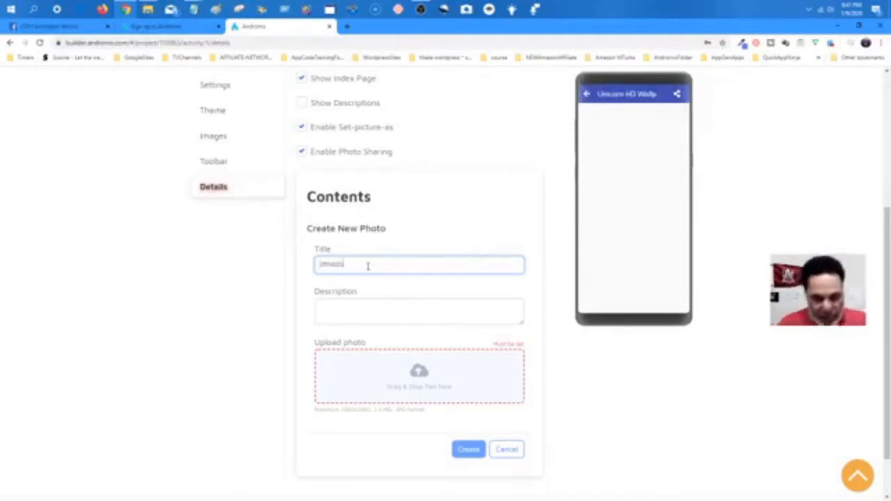
left_click(360, 312)
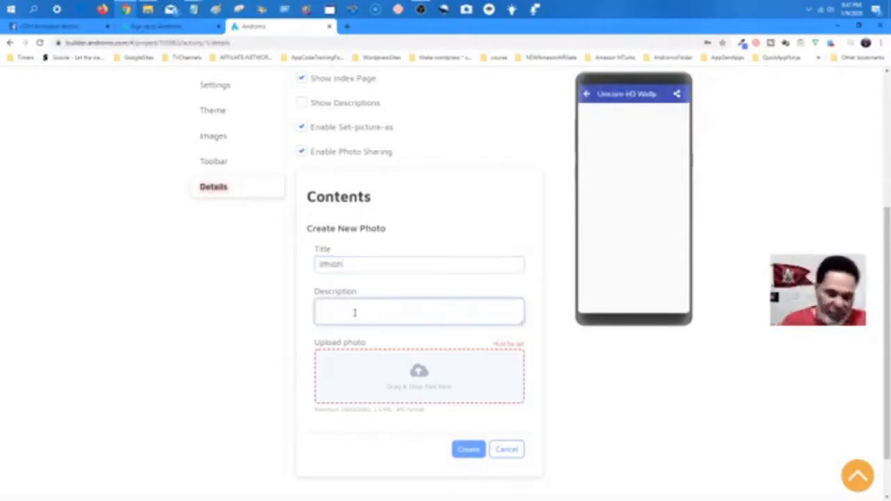
left_click(422, 378)
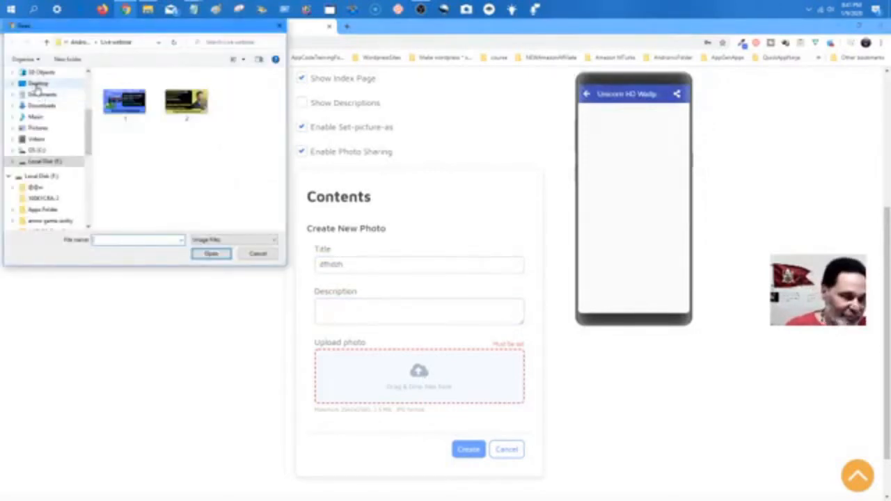
Upload the colourful unicorn image from the Desktop wallpaper folders and create the photo.
left_click(38, 84)
double_click(182, 104)
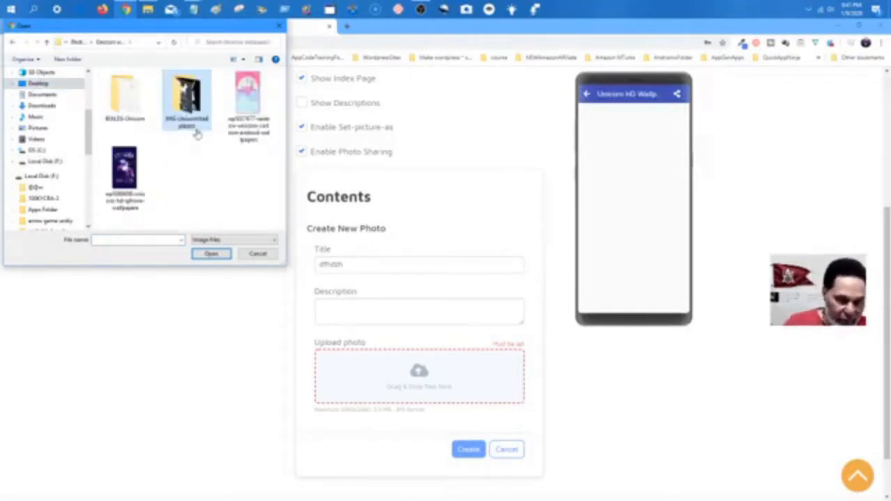
double_click(192, 104)
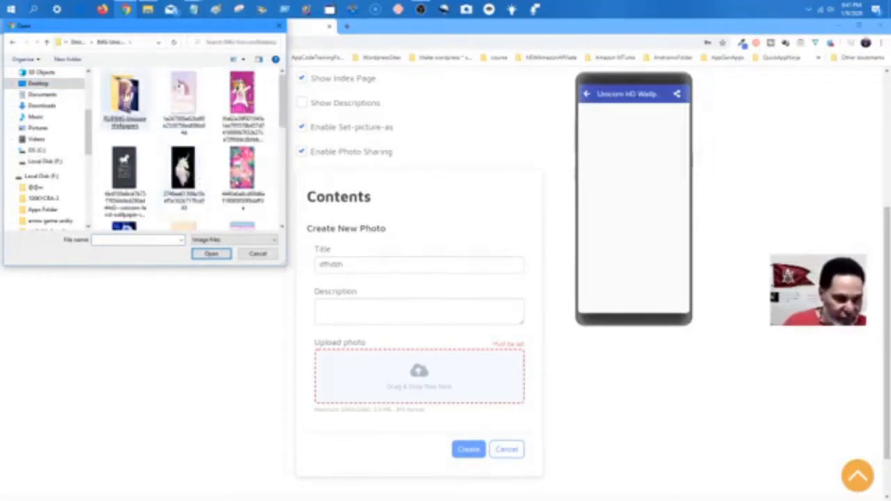
double_click(143, 124)
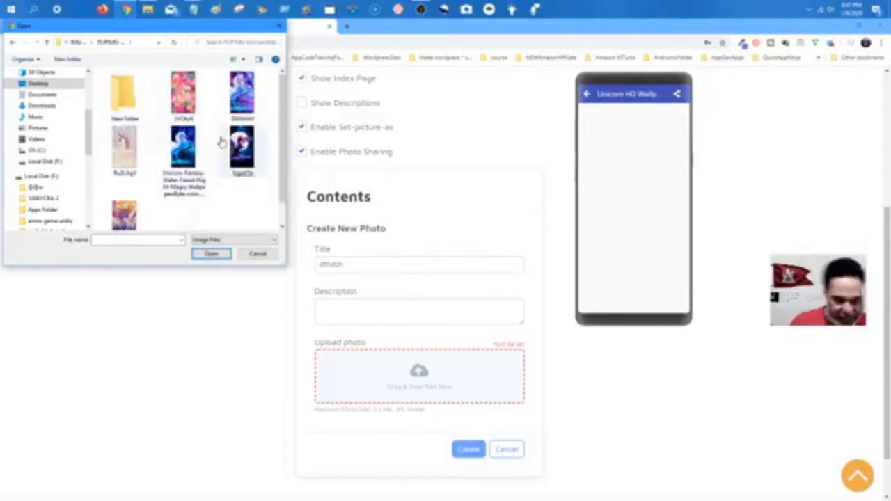
double_click(185, 104)
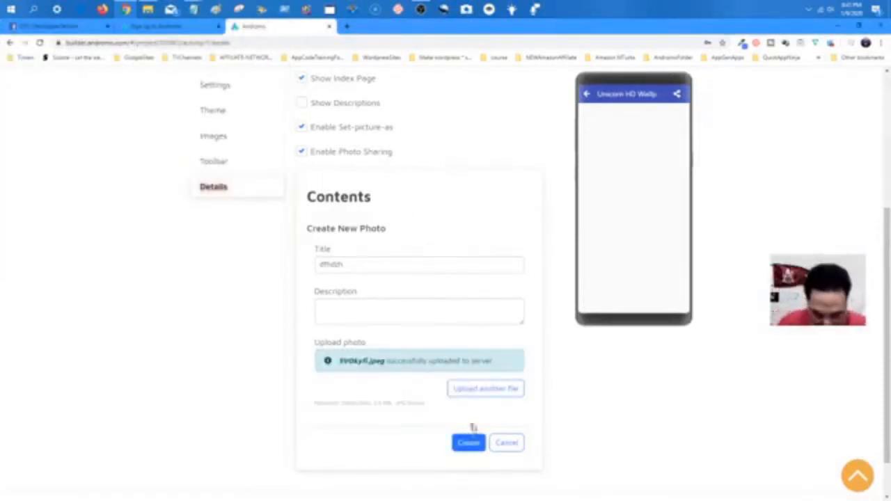
left_click(468, 444)
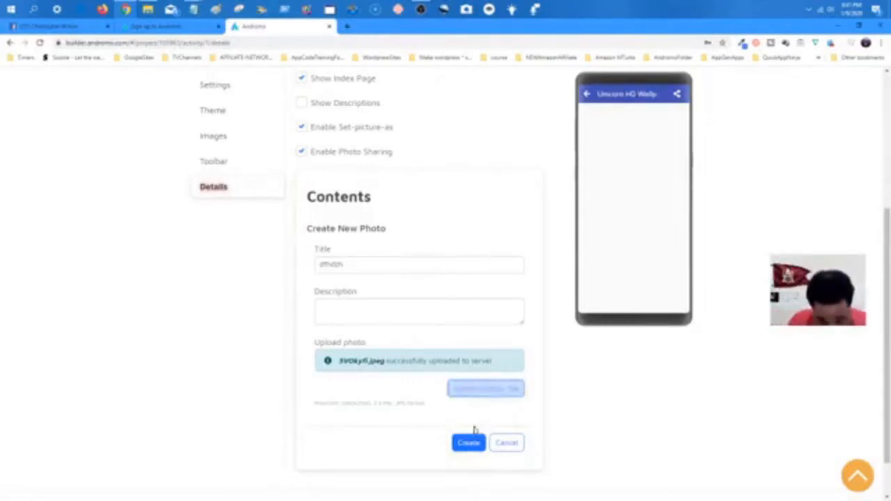
left_click(461, 445)
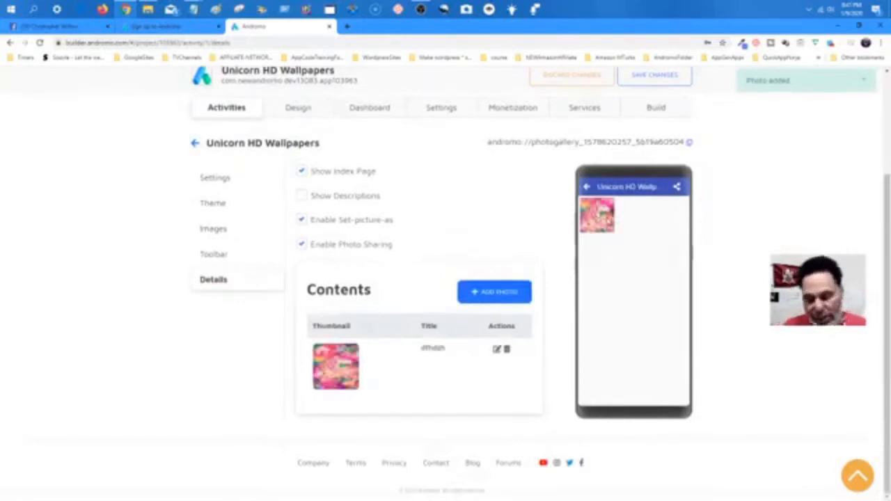
Add the purple unicorn image as a second untitled photo and start a third one.
left_click(499, 295)
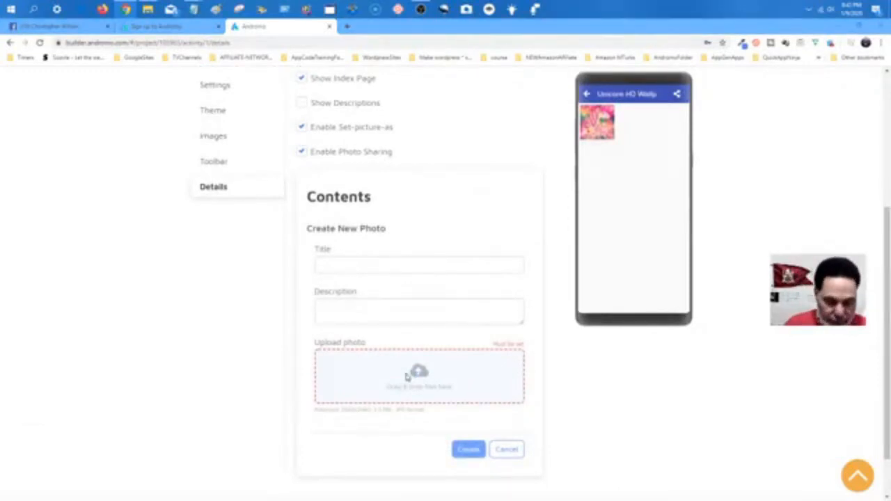
left_click(407, 377)
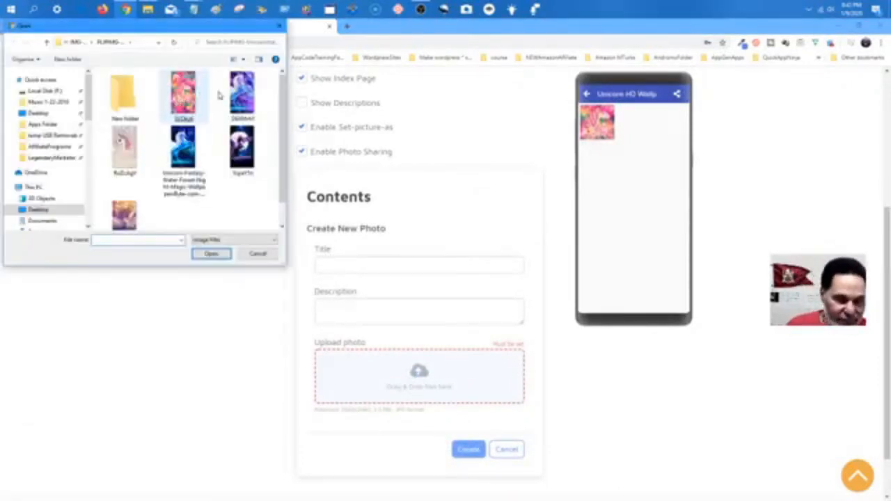
double_click(242, 95)
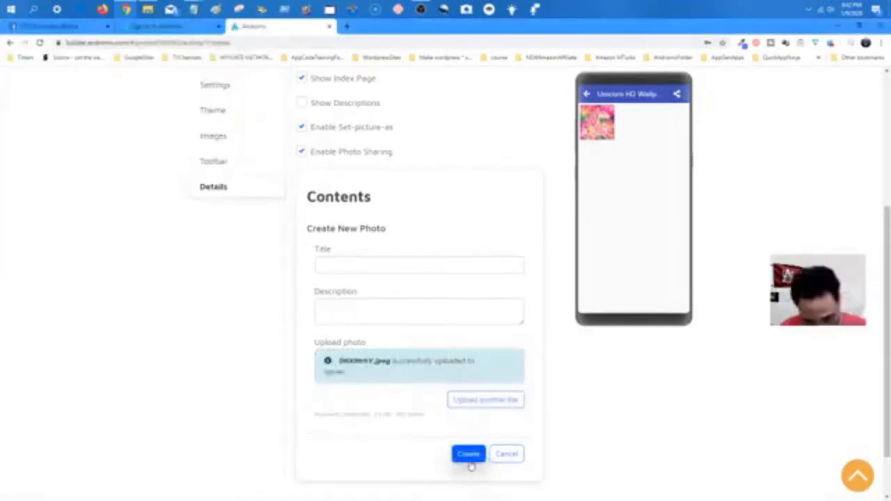
left_click(470, 459)
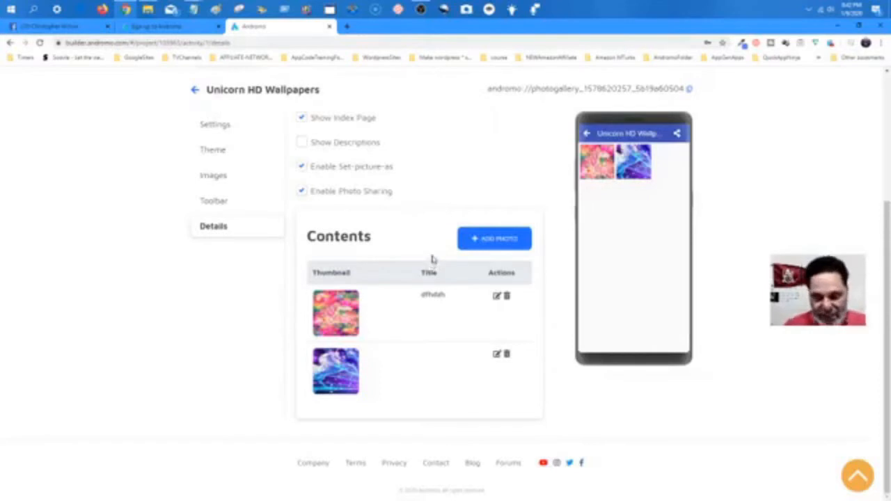
left_click(501, 240)
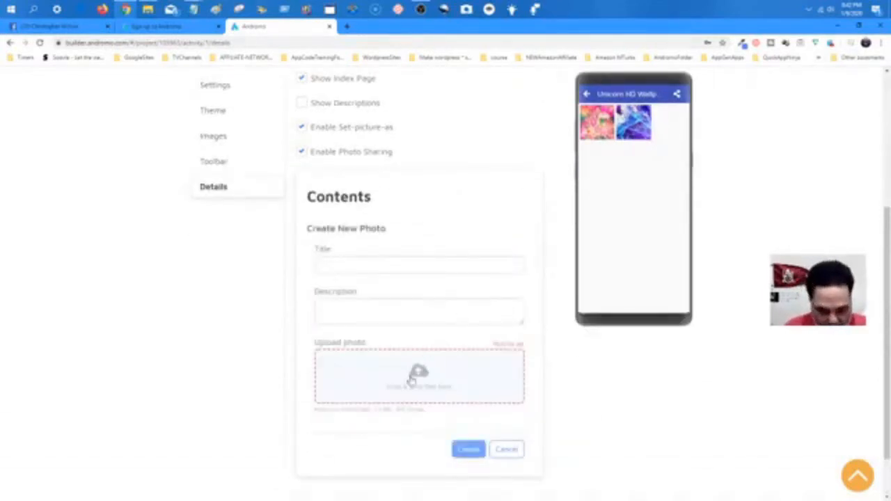
Shrink the browser window and place File Explorer beside it for dragging images.
left_click(857, 26)
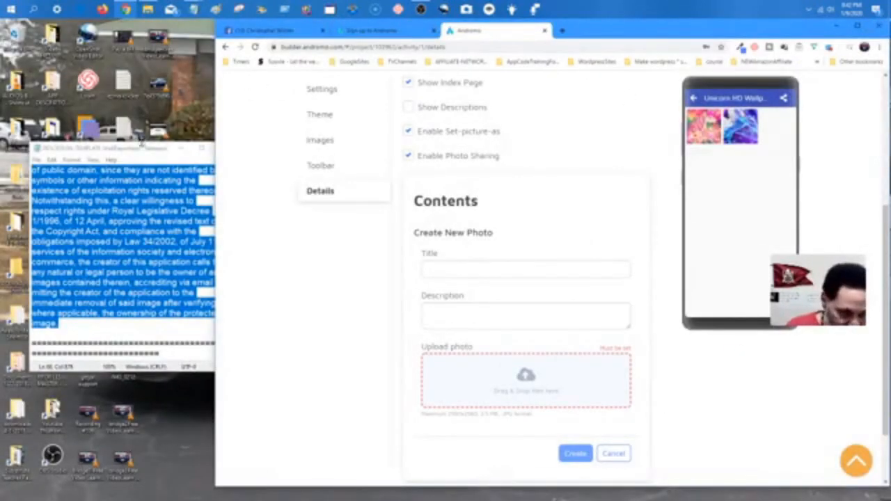
left_click_drag(148, 149, 122, 274)
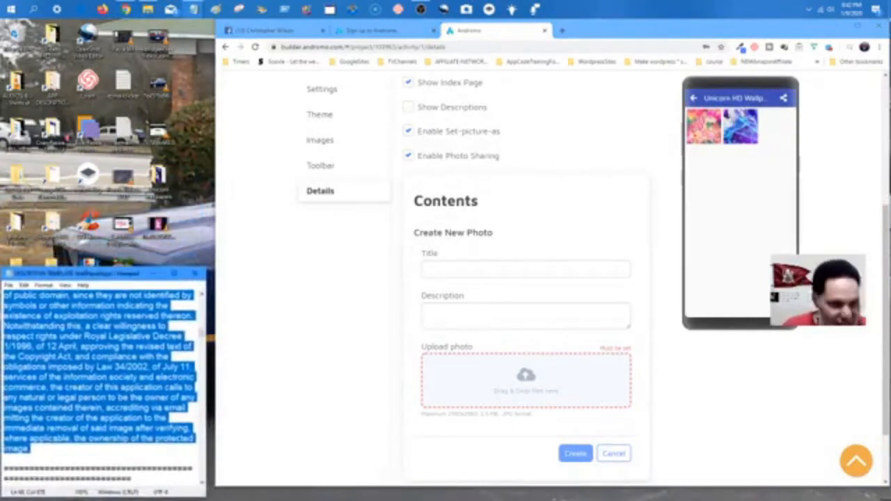
left_click(148, 9)
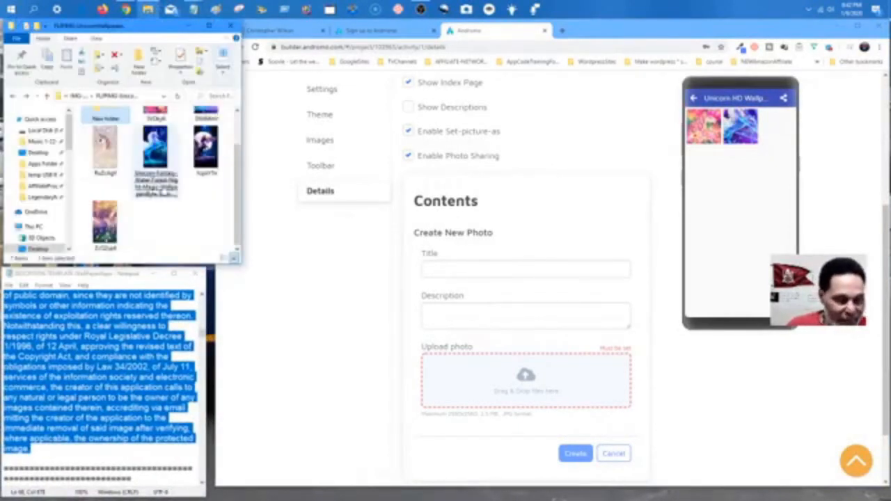
scroll(165, 213, "up", 1)
Drag in the pale unicorn and Unicorn Fantasy forest images as two new gallery photos.
left_click_drag(104, 187, 506, 392)
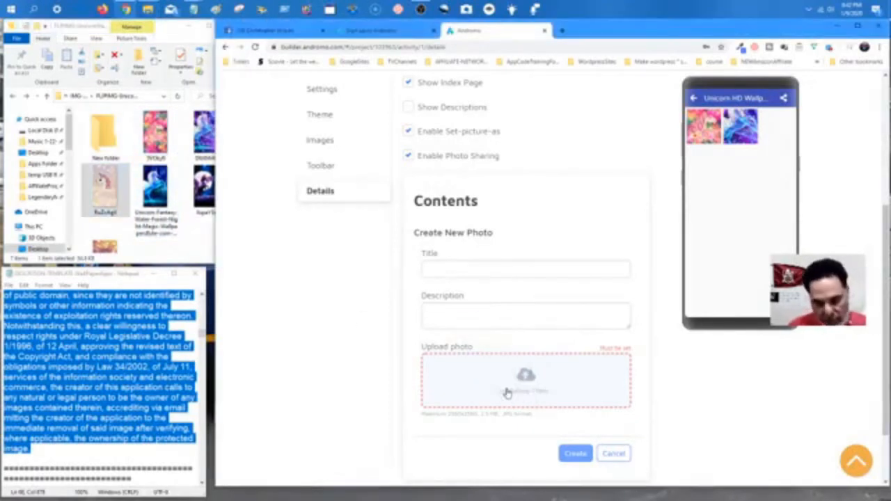
left_click(571, 459)
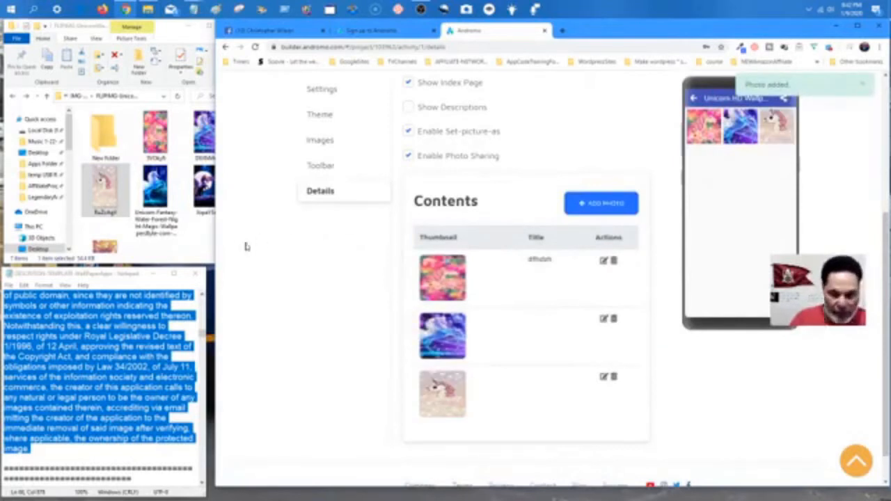
left_click(588, 207)
left_click_drag(154, 187, 460, 394)
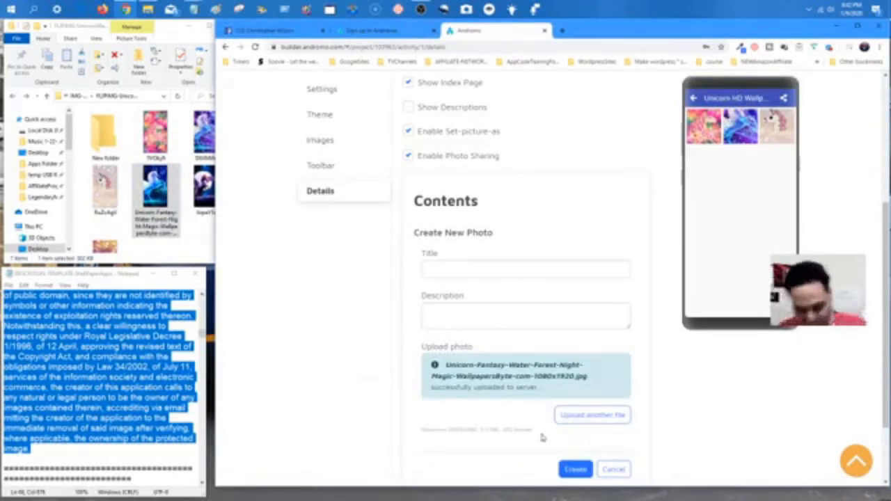
left_click(575, 470)
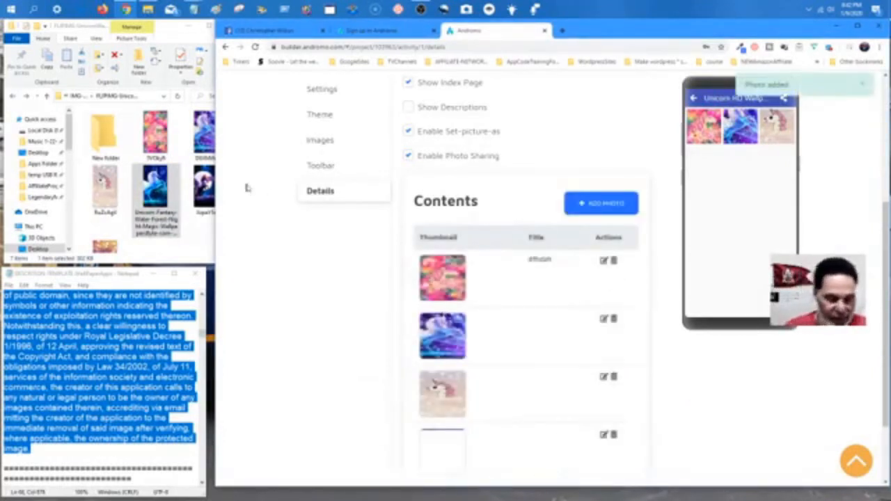
left_click_drag(488, 234, 207, 210)
Add the dark unicorn and rainbow unicorn images, bringing the Contents list to six photos.
left_click(602, 206)
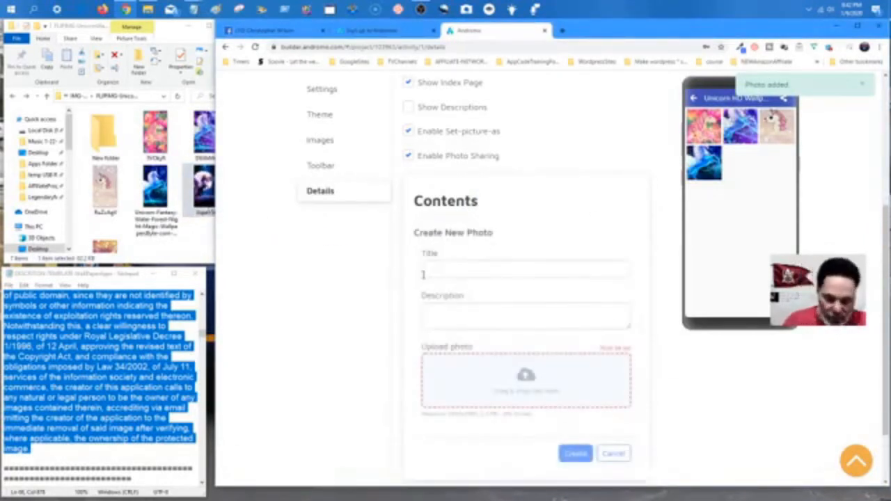
left_click_drag(206, 195, 493, 406)
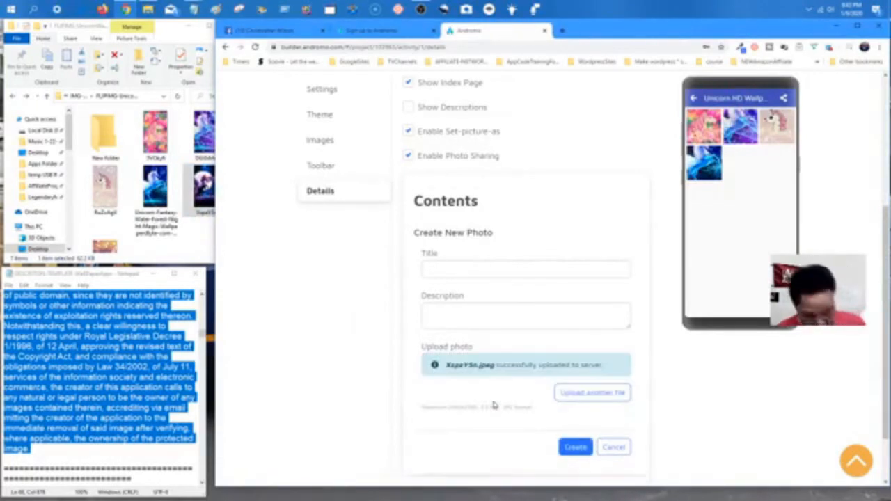
left_click(576, 447)
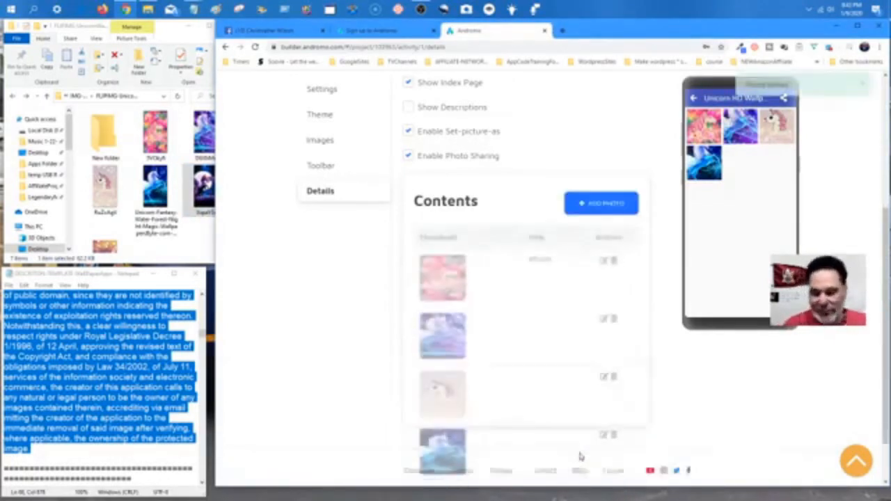
scroll(536, 358, "down", 2)
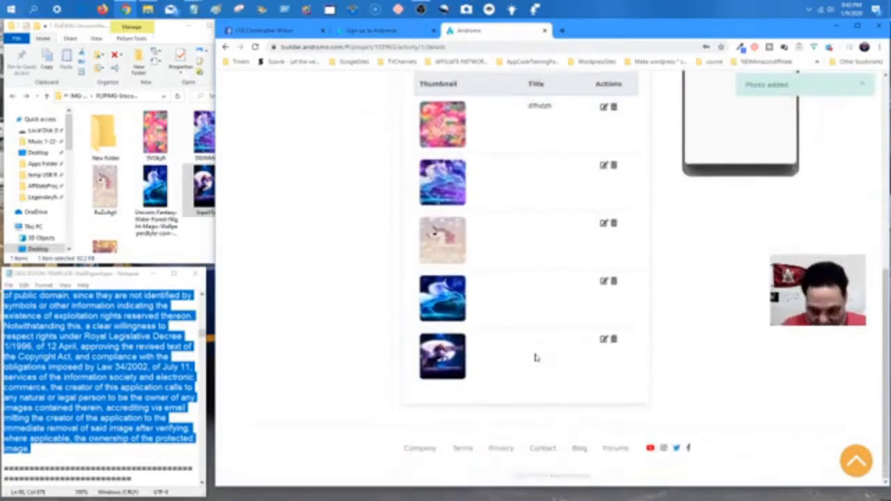
scroll(178, 220, "down", 1)
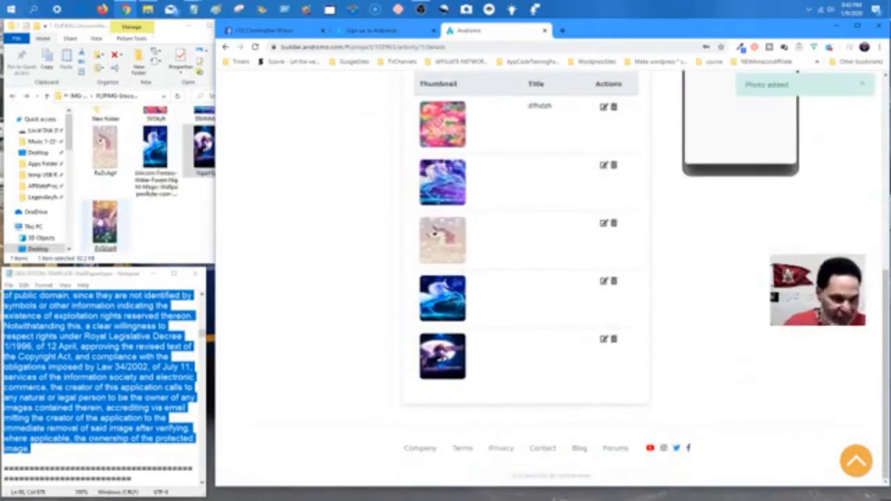
scroll(408, 132, "up", 2)
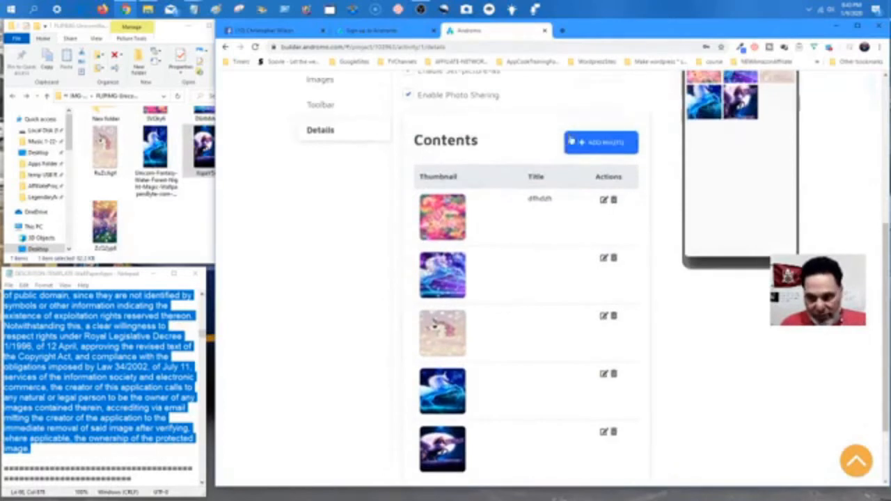
left_click(601, 142)
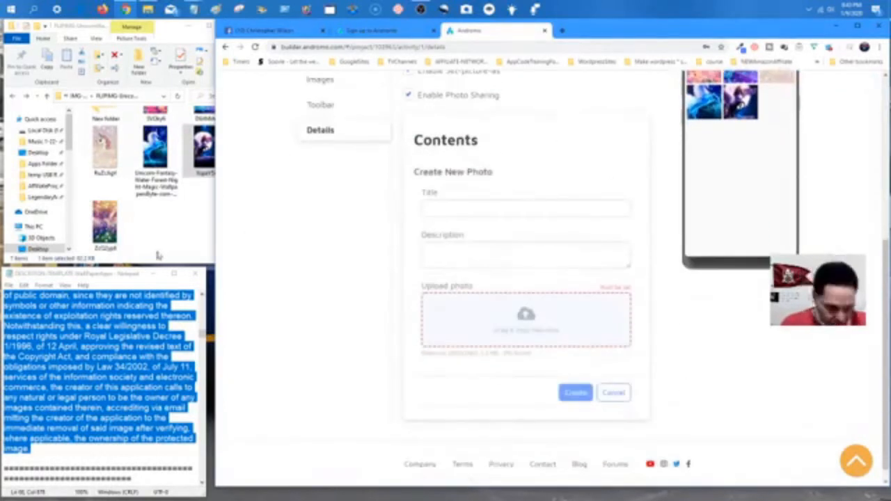
left_click_drag(108, 237, 497, 336)
left_click(576, 387)
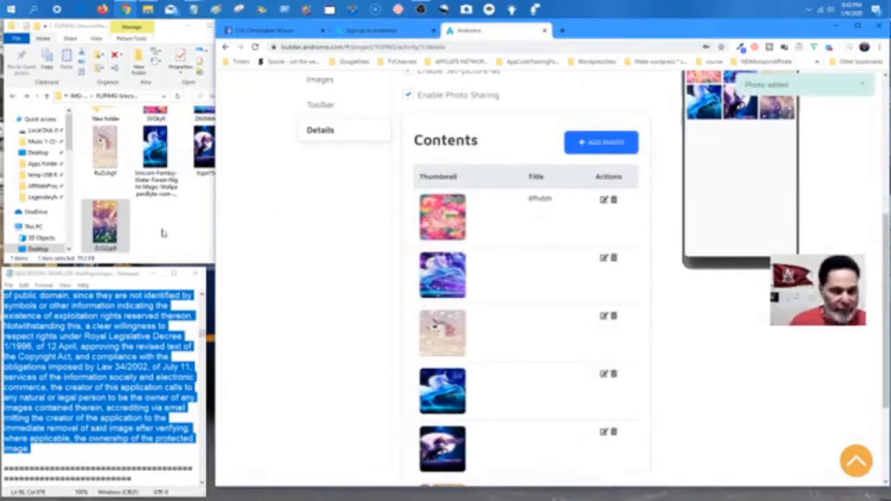
scroll(161, 234, "up", 1)
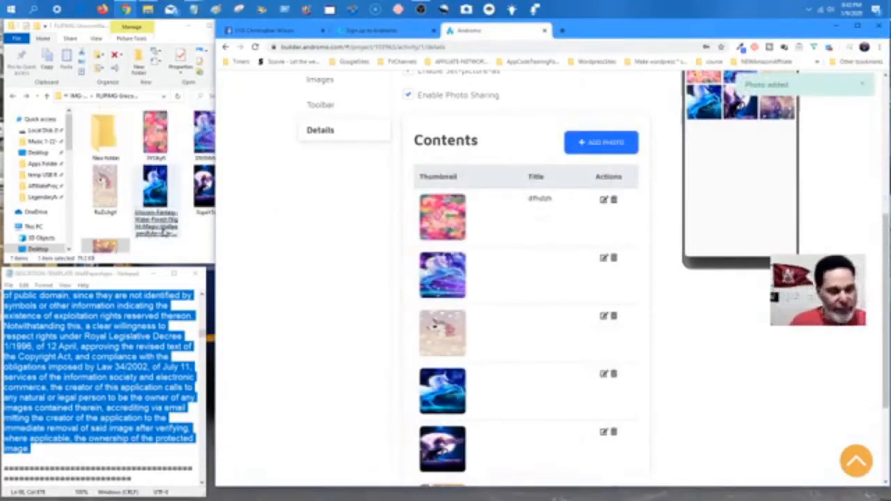
Add two unicorn images from the parent wallpapers folder as new gallery photos.
left_click(75, 98)
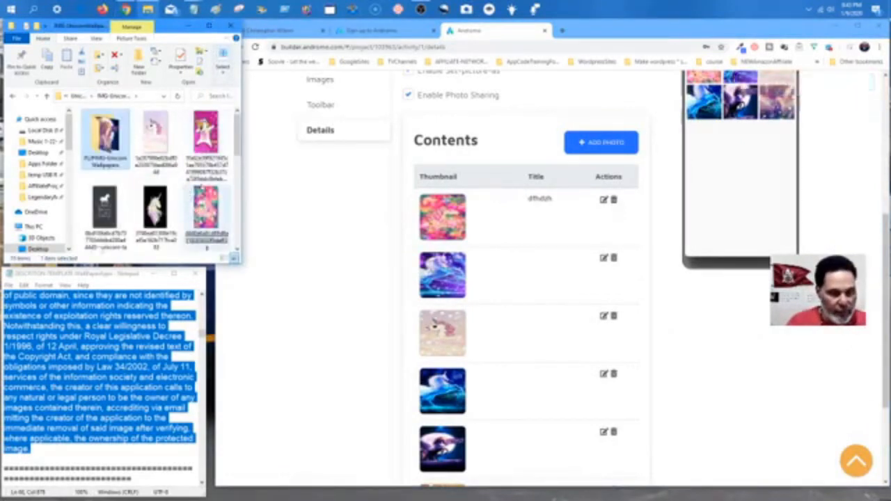
scroll(220, 148, "down", 3)
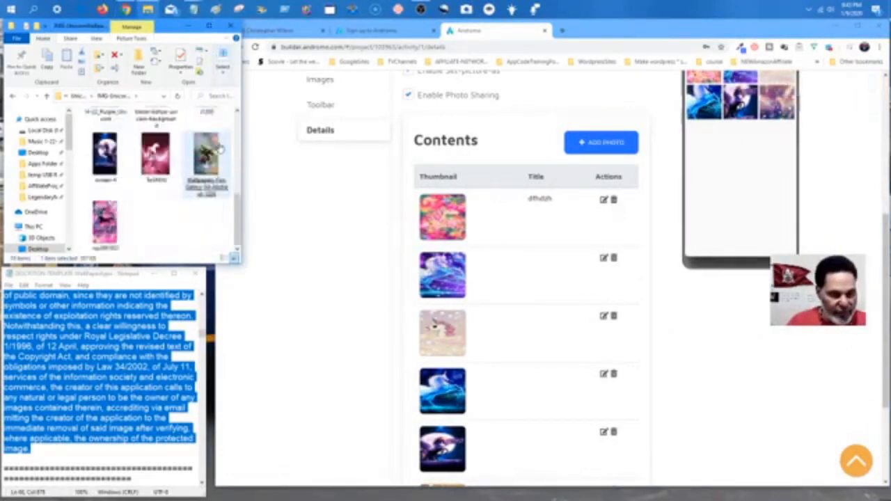
scroll(220, 149, "up", 1)
mouse_move(209, 145)
left_mouse_down()
mouse_move(390, 268)
mouse_move(210, 150)
left_mouse_up()
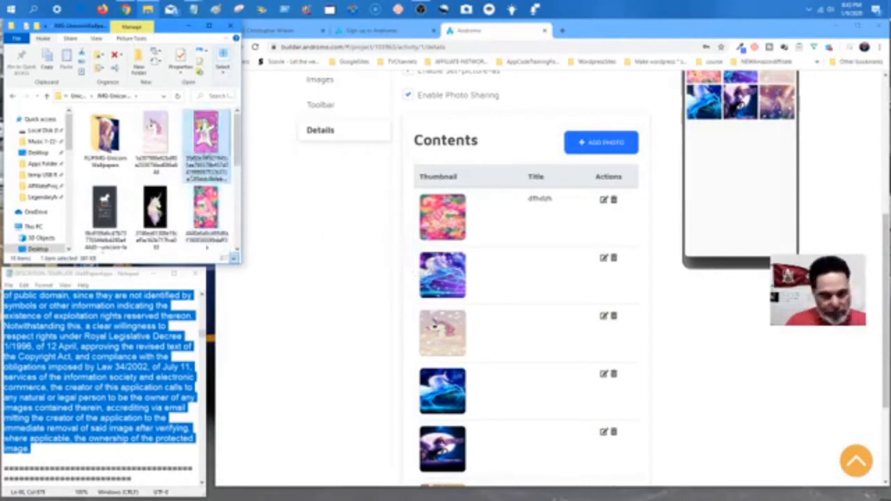
left_click(601, 143)
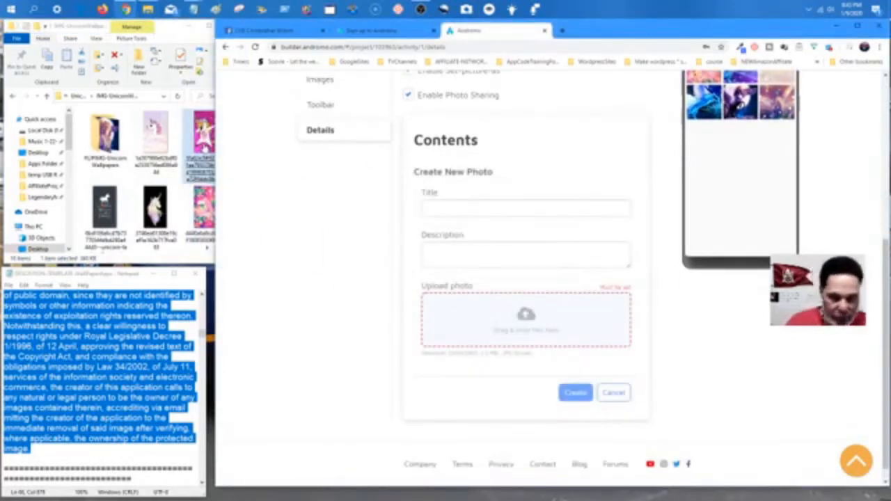
left_click_drag(204, 143, 476, 311)
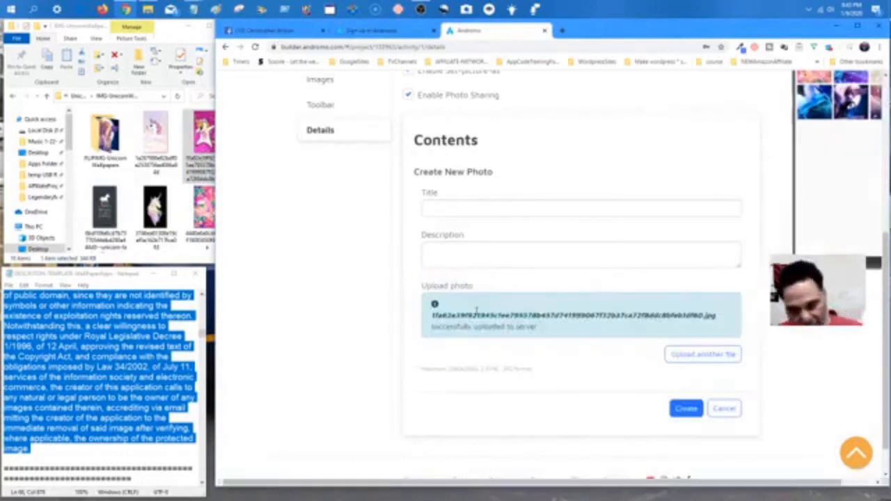
left_click(686, 411)
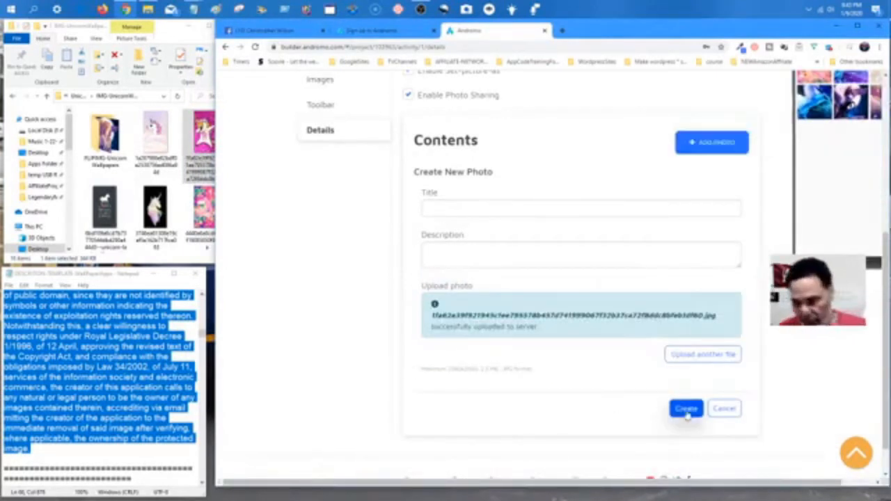
scroll(710, 235, "up", 2)
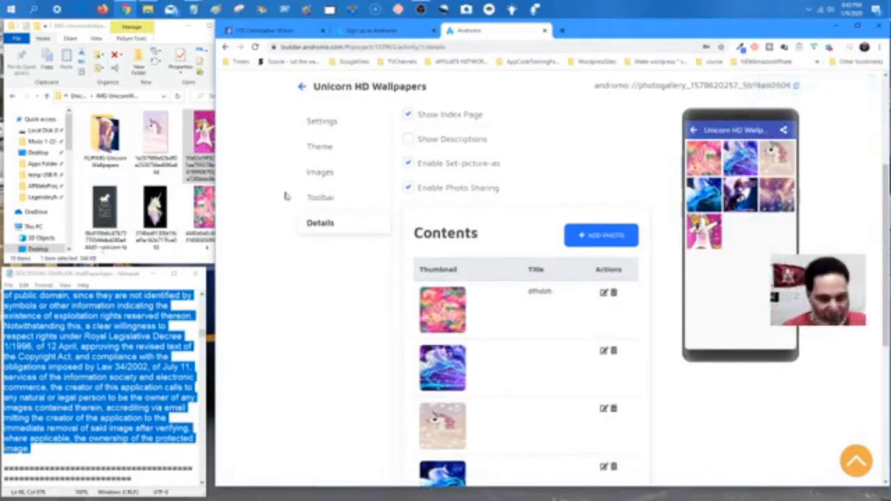
left_click(162, 29)
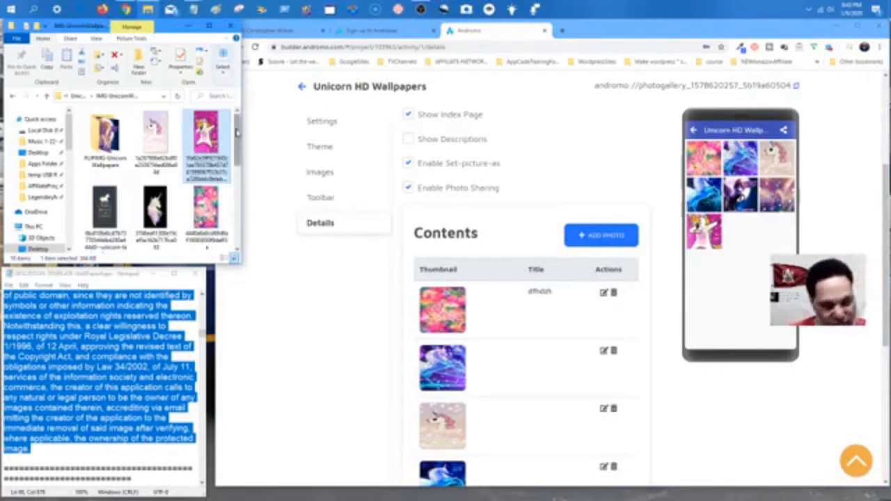
left_click_drag(236, 131, 239, 165)
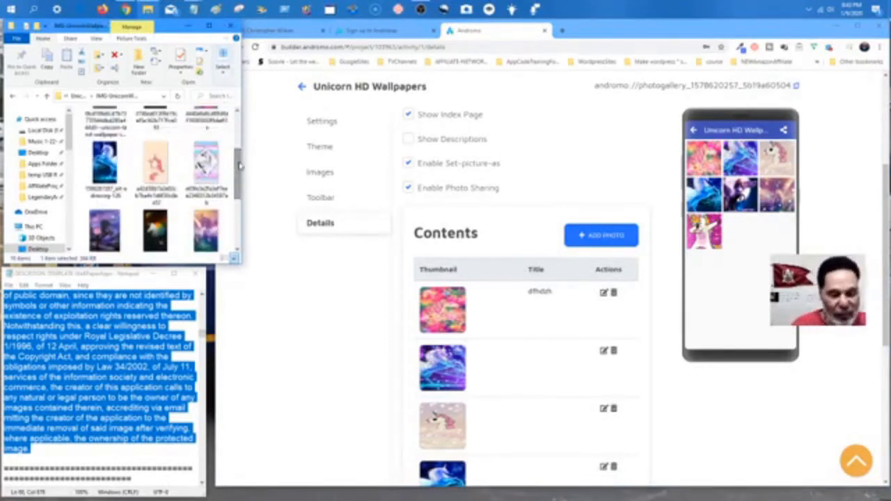
left_click(600, 235)
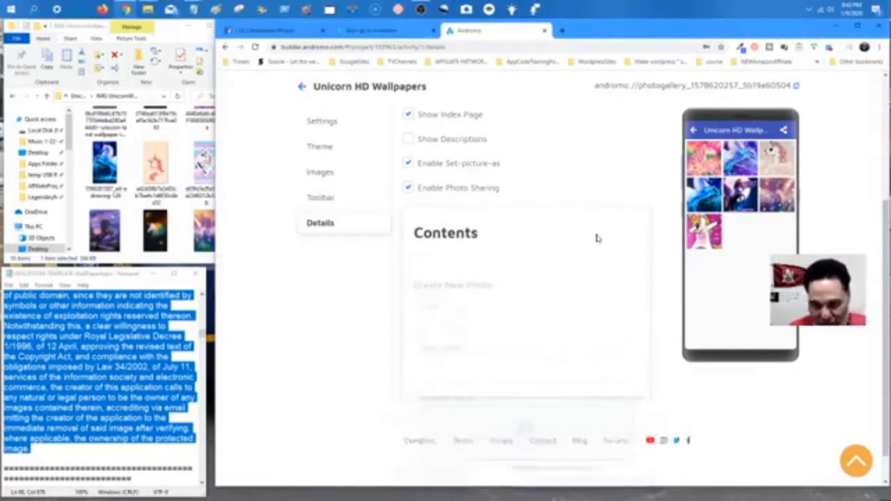
left_click_drag(208, 158, 462, 426)
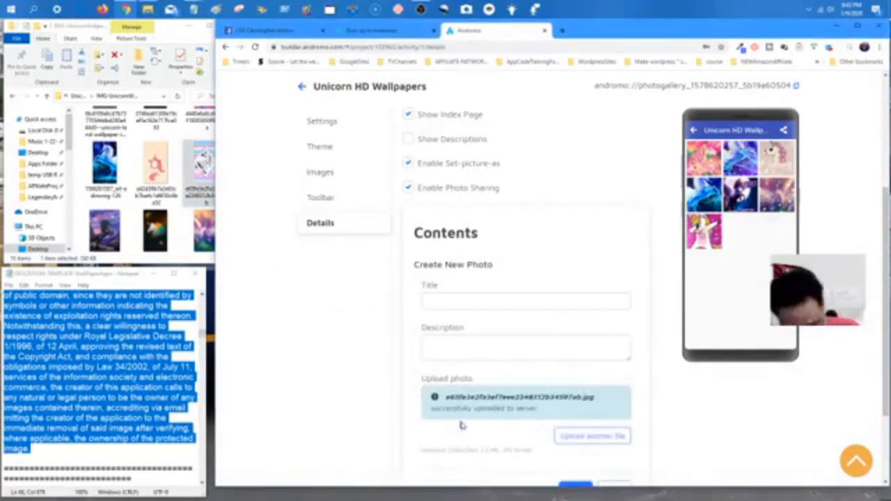
scroll(591, 428, "down", 2)
left_click(579, 404)
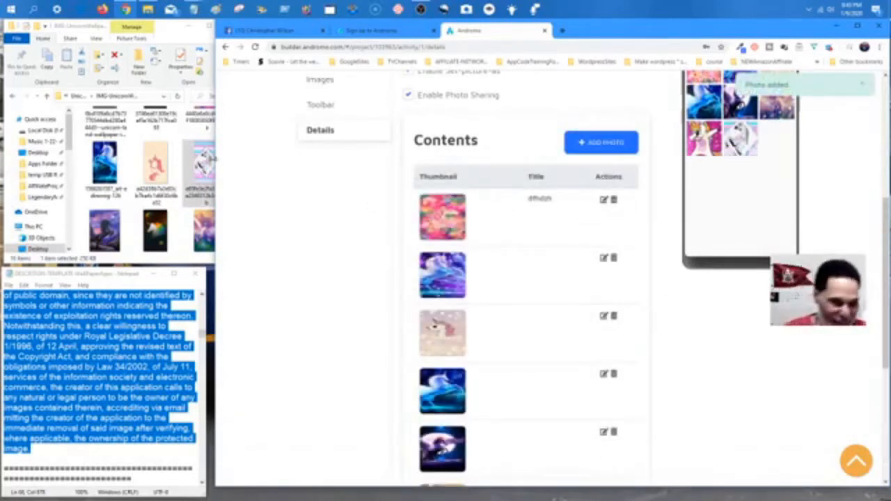
Add the purple unicorn image and one more wallpaper, bringing the preview to ten photos.
left_click_drag(105, 234, 503, 189)
left_click(612, 142)
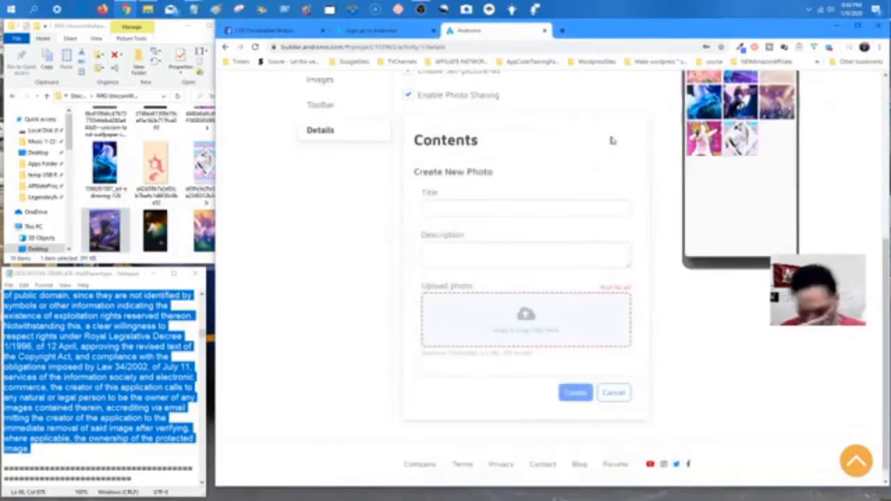
left_click_drag(106, 231, 527, 338)
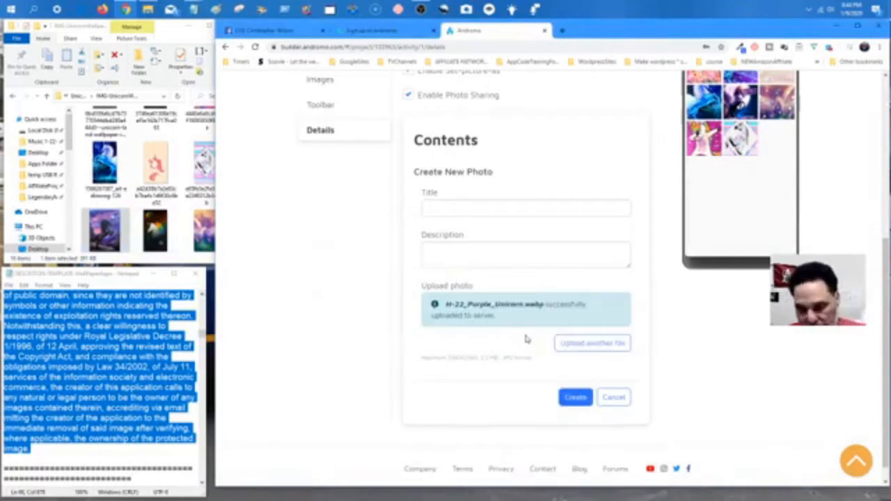
left_click(577, 393)
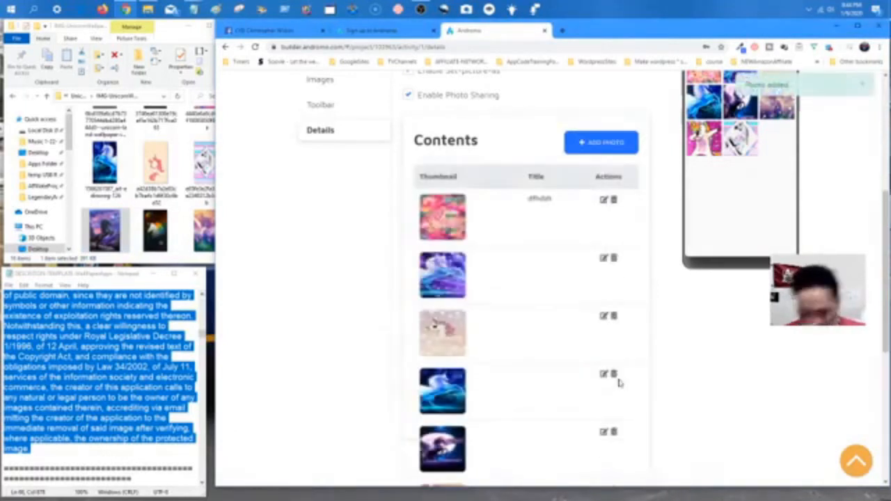
left_click(581, 144)
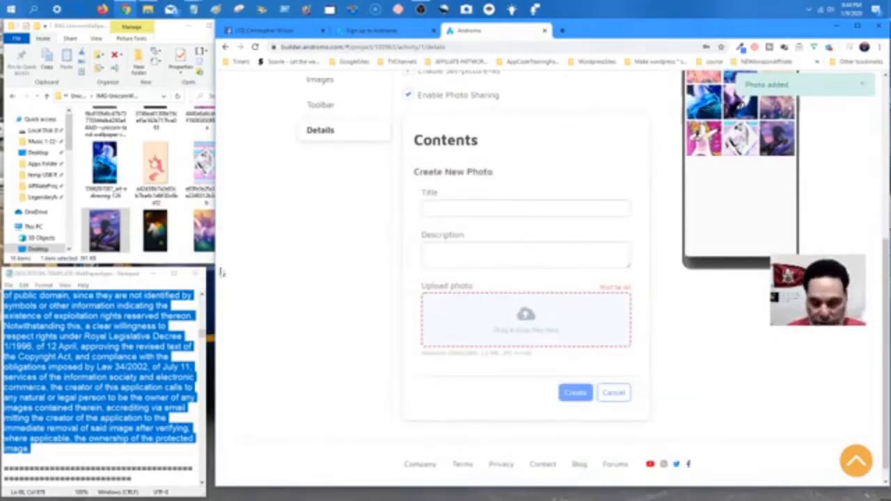
left_click_drag(160, 233, 549, 338)
scroll(763, 223, "up", 2)
scroll(764, 222, "up", 1)
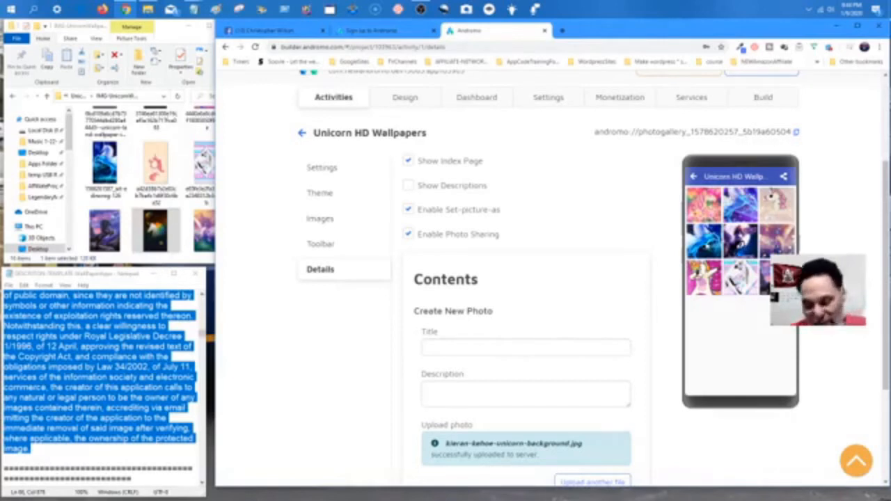
scroll(613, 233, "down", 3)
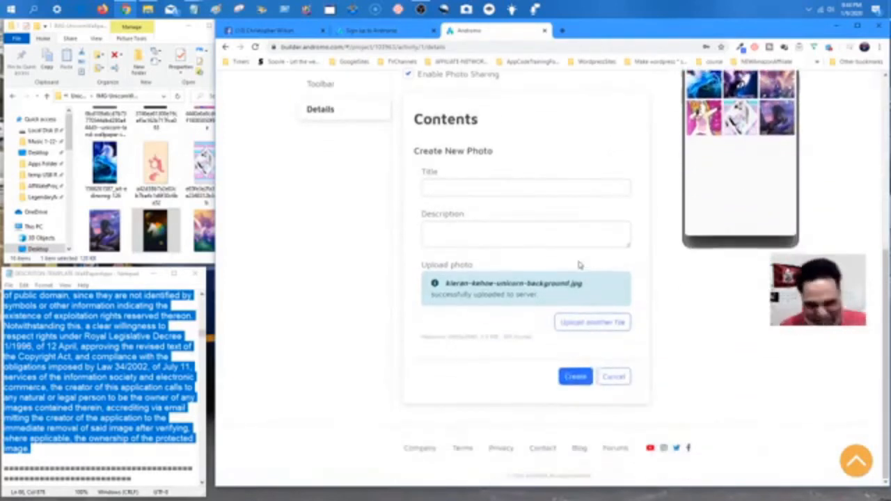
left_click(582, 377)
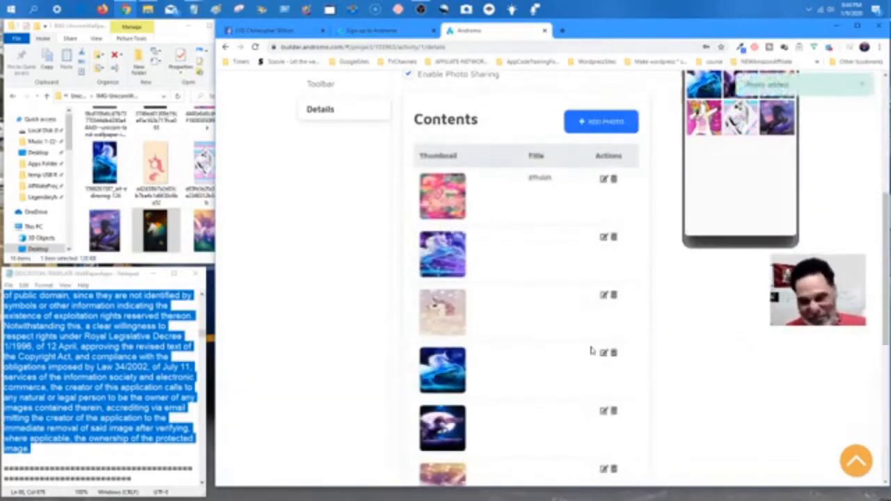
scroll(530, 277, "down", 2)
scroll(530, 277, "up", 3)
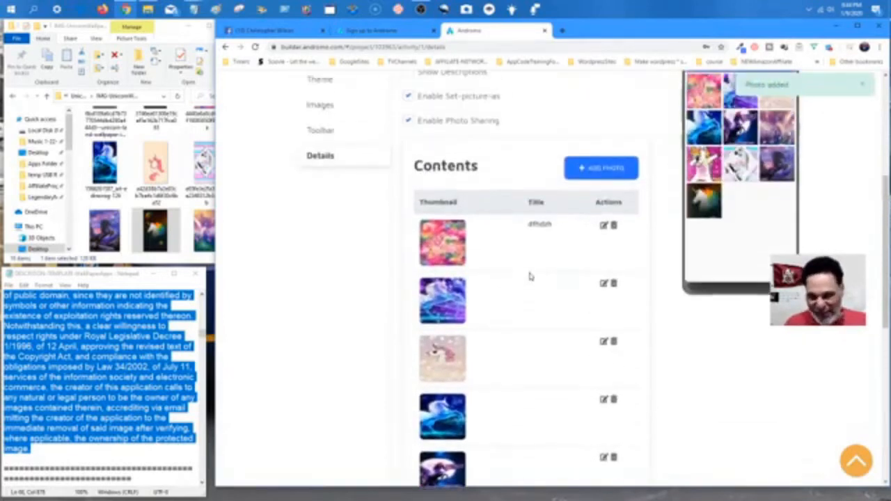
scroll(530, 277, "up", 1)
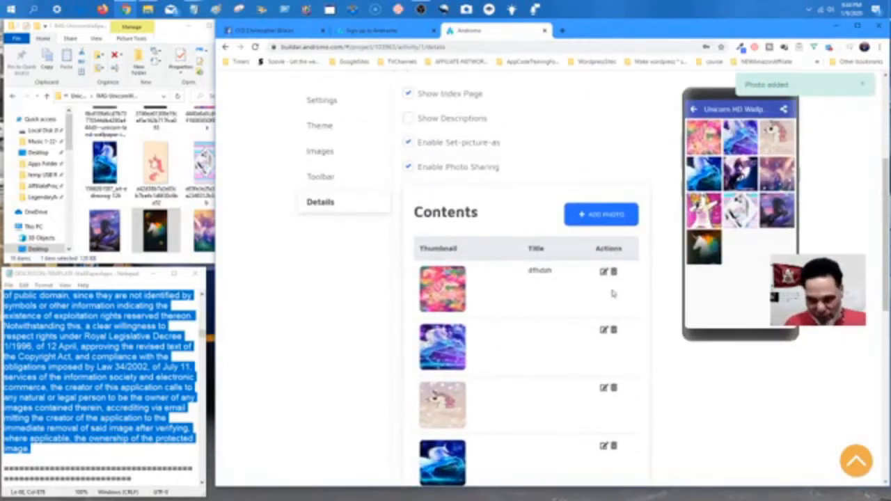
scroll(535, 336, "down", 2)
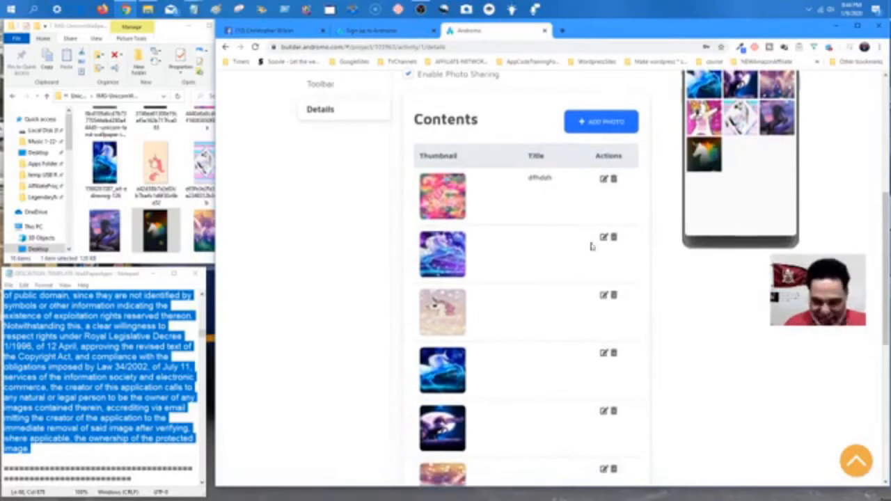
Remove the purple unicorn photo and add another unicorn image as a new photo.
left_click(612, 238)
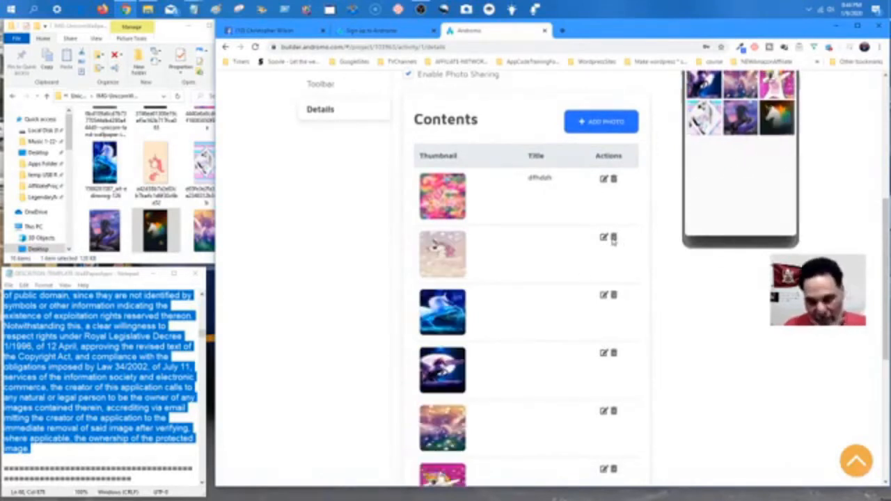
scroll(557, 222, "up", 3)
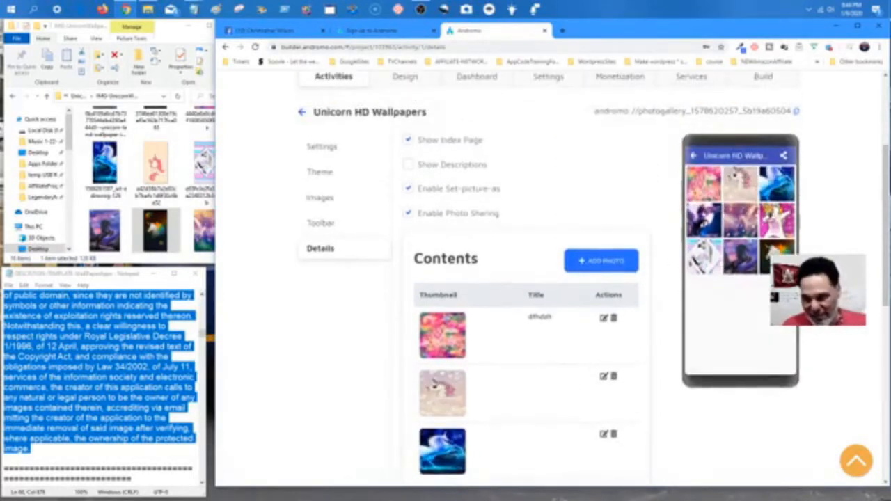
scroll(538, 223, "down", 3)
scroll(511, 253, "up", 2)
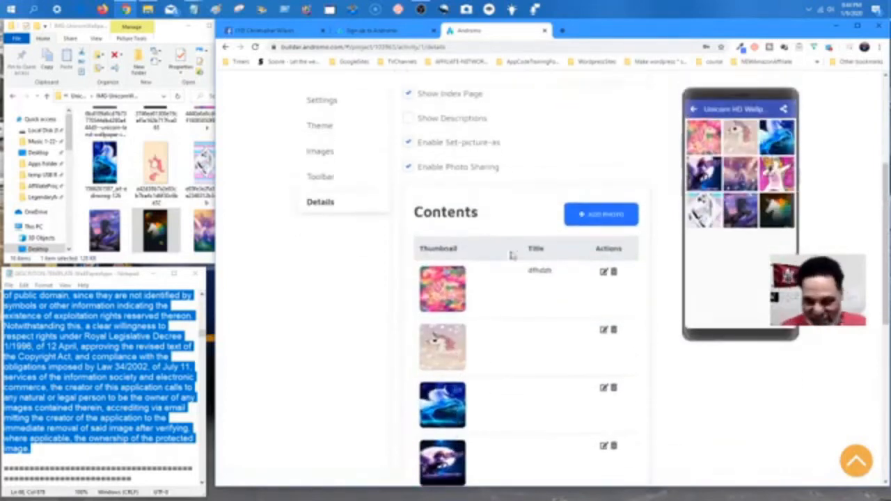
left_click(601, 217)
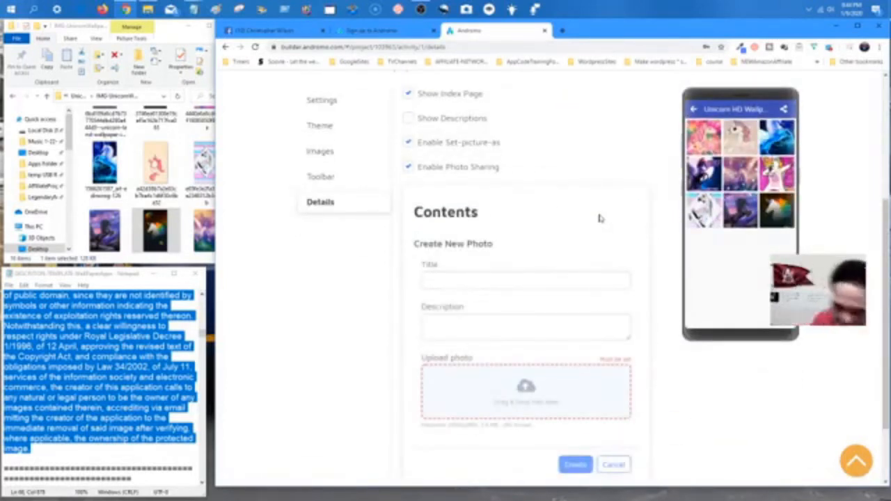
scroll(149, 202, "down", 2)
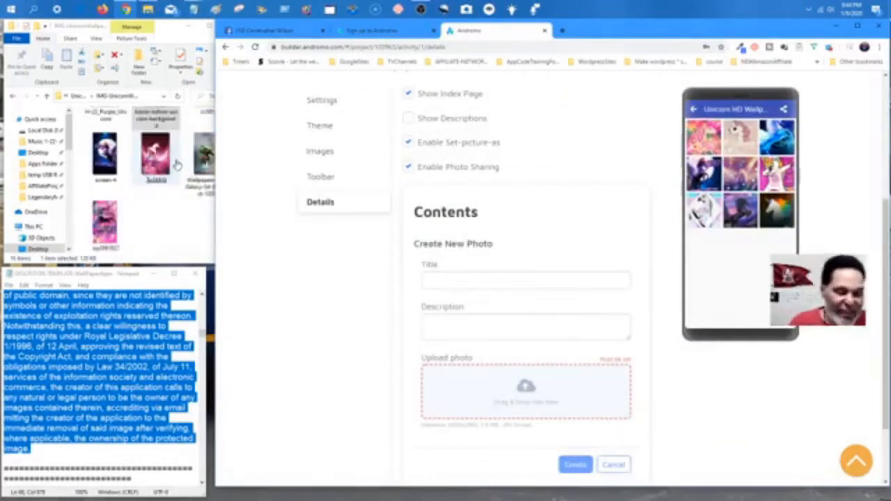
left_click_drag(104, 223, 517, 400)
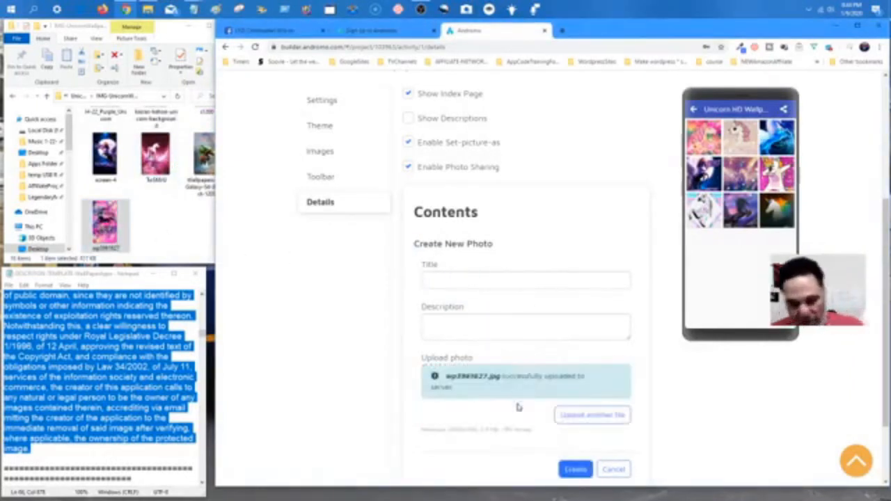
left_click(575, 471)
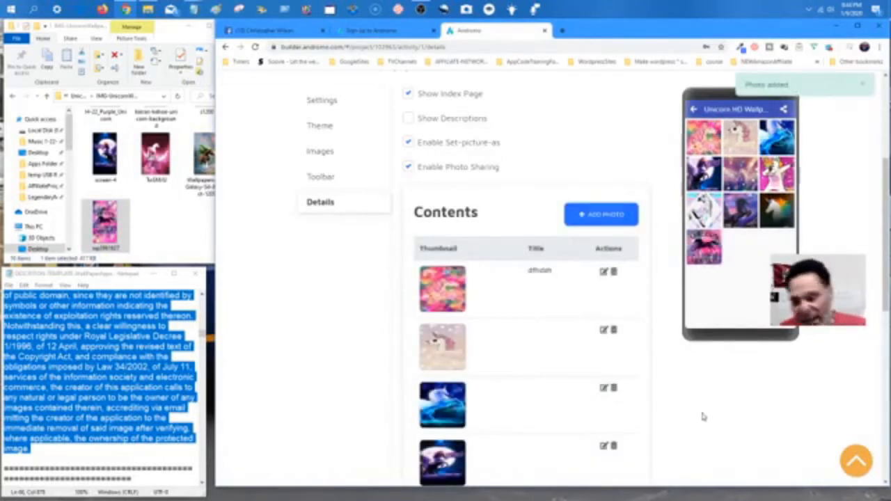
scroll(702, 415, "down", 10)
scroll(702, 416, "up", 10)
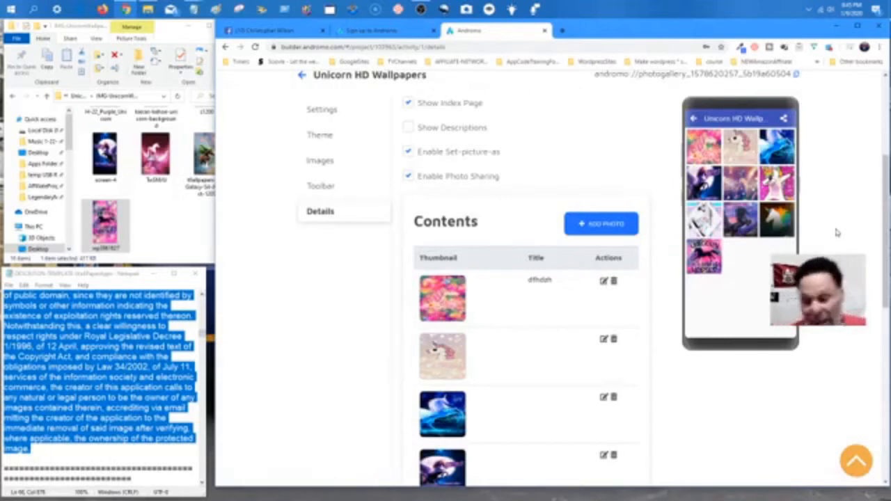
Upload Wallpapers-For-Galaxy-S4-Abstract-1205.jpg as a new gallery photo and create it.
left_click(169, 223)
left_click(601, 228)
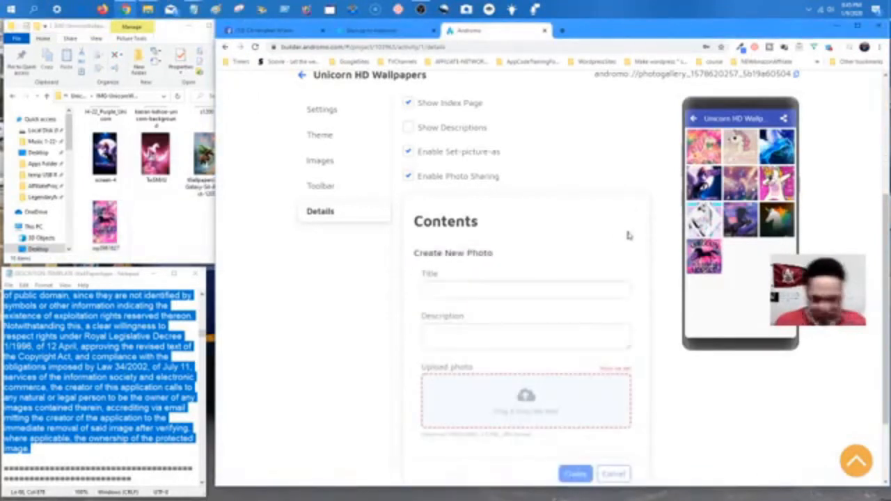
left_click(161, 235)
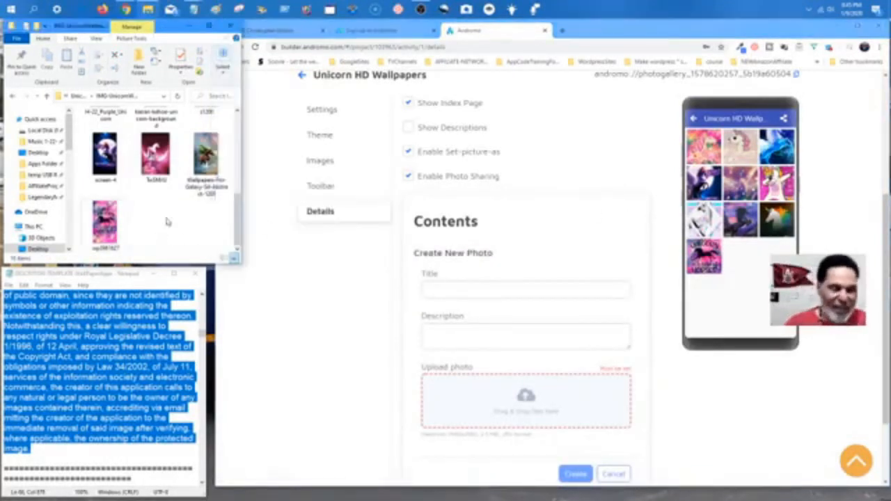
left_click_drag(206, 161, 484, 418)
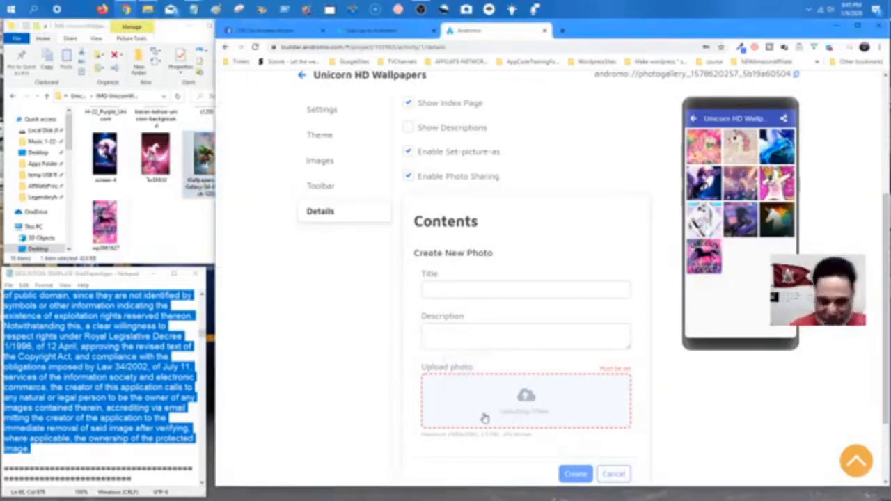
left_click(574, 480)
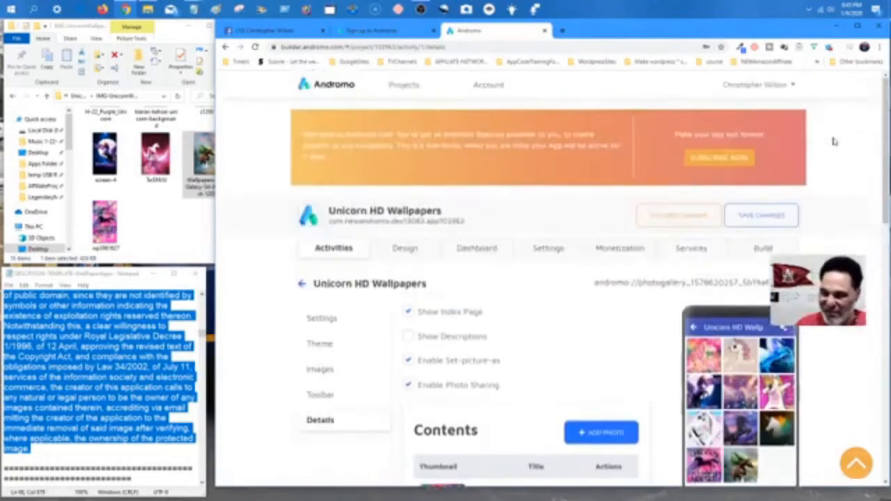
Scroll through the eleven-photo Contents list and open the FLIPIMG-Unicorn Wallpapers folder in Explorer.
scroll(835, 141, "down", 10)
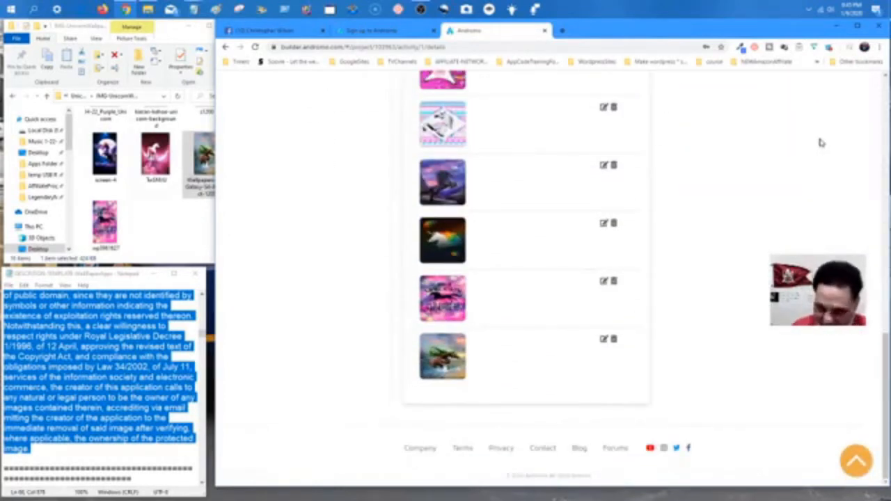
scroll(808, 157, "up", 10)
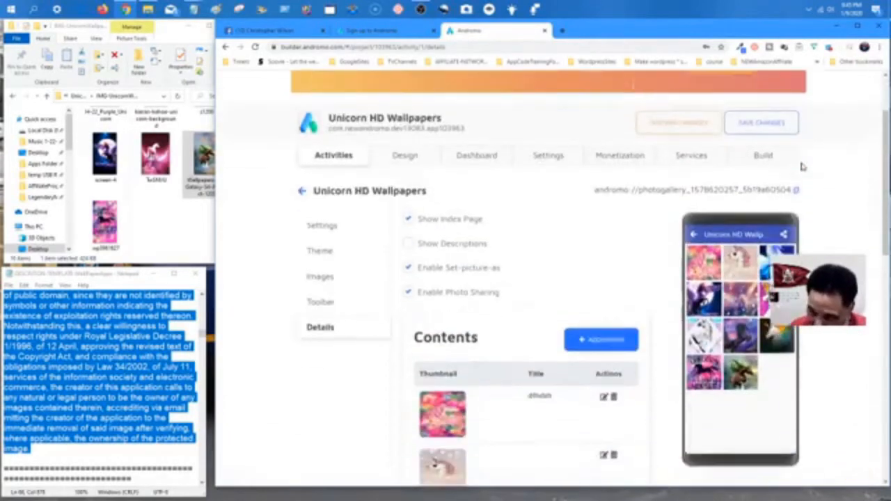
scroll(814, 169, "down", 1)
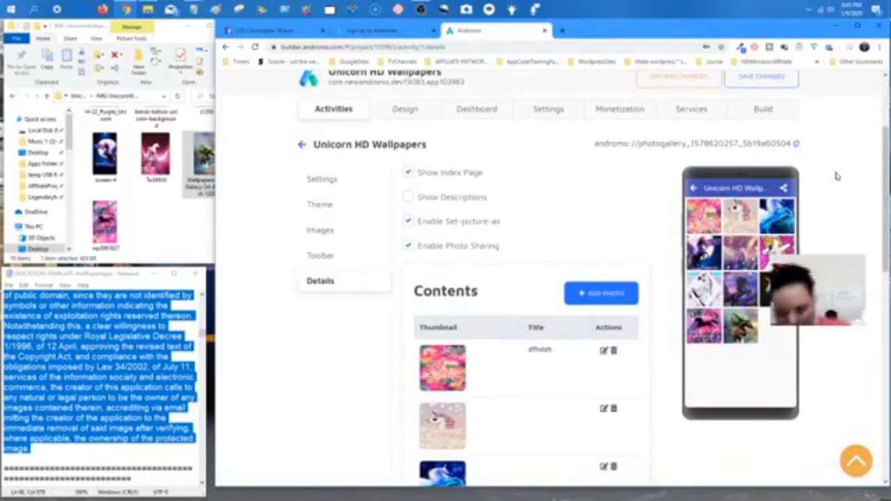
scroll(543, 282, "down", 3)
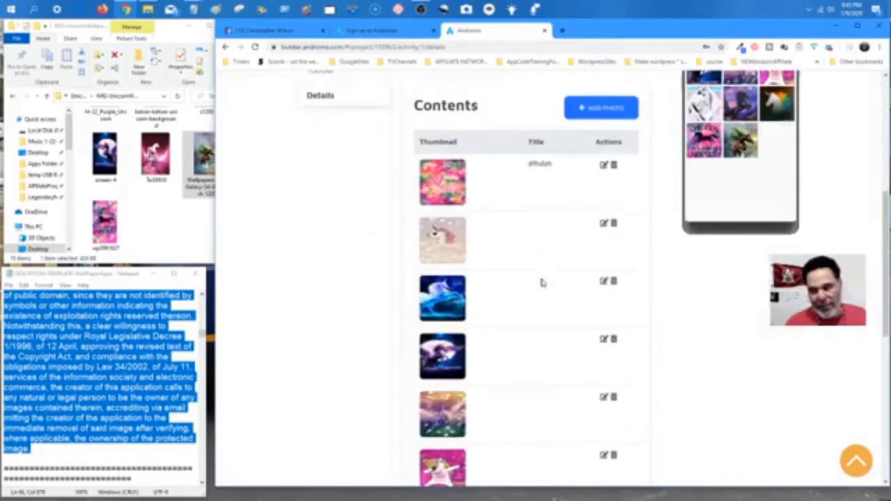
scroll(541, 279, "up", 4)
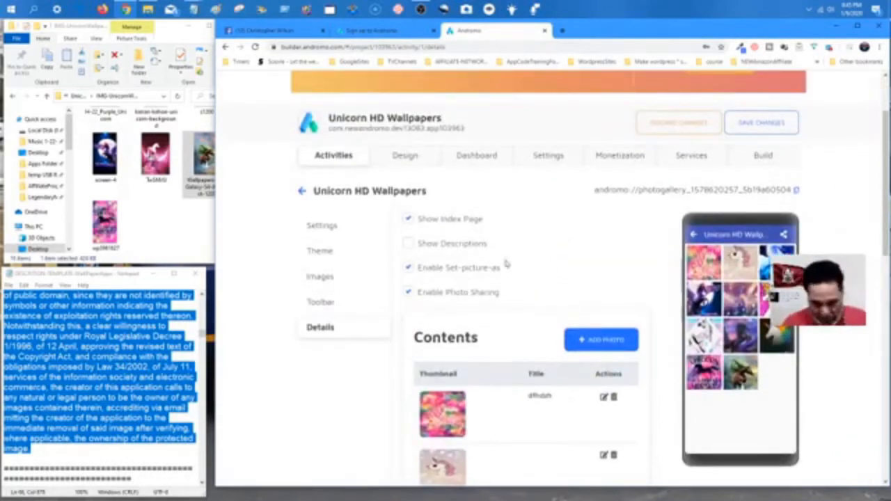
scroll(156, 232, "up", 2)
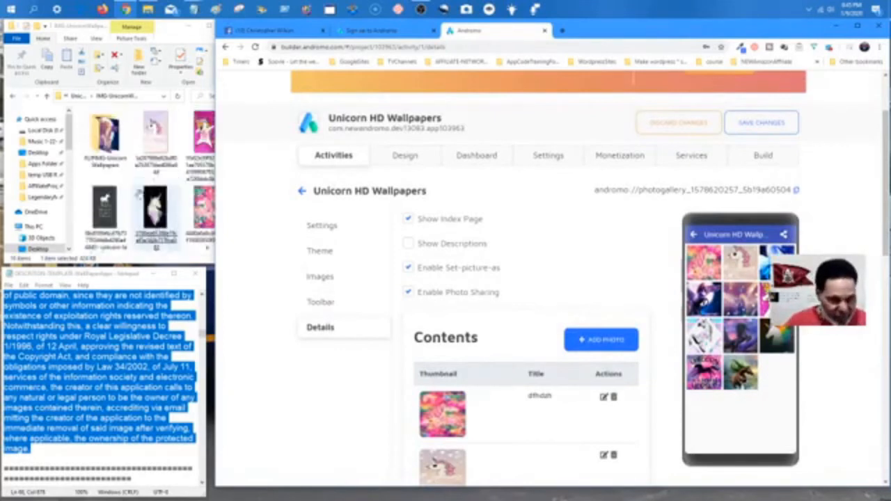
double_click(109, 145)
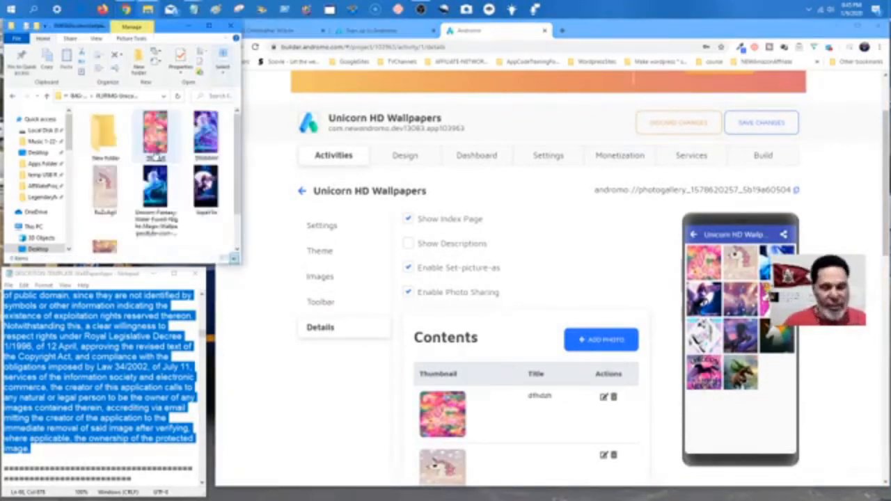
scroll(572, 254, "down", 1)
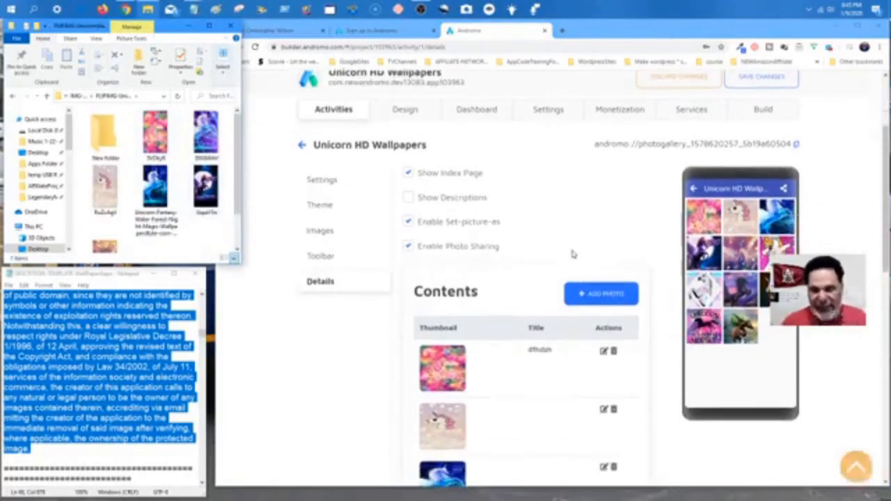
Add the Unicorn Fantasy Water Forest Night Magic wallpaper, staying on the page when warned.
left_click(598, 295)
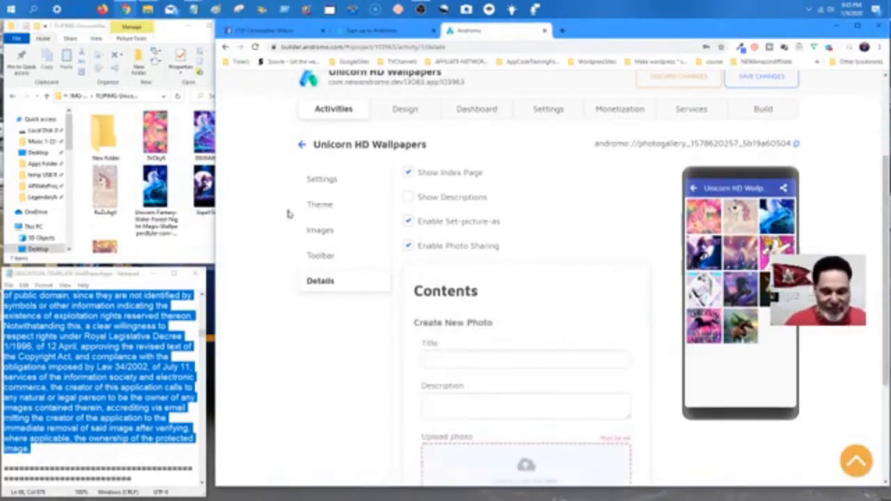
left_click_drag(155, 187, 492, 485)
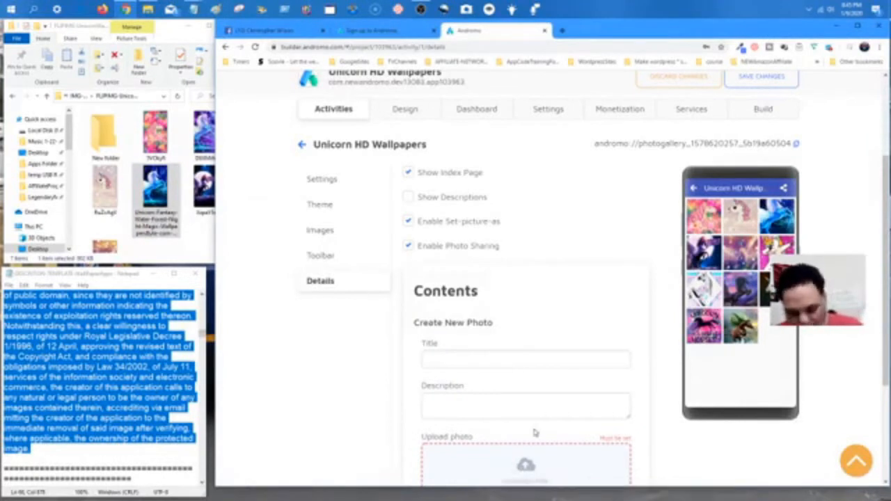
scroll(534, 426, "down", 2)
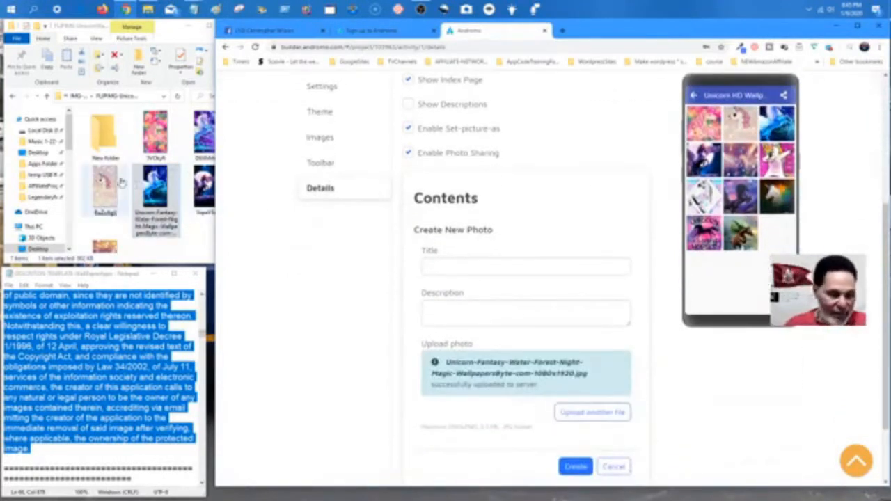
left_click(108, 187)
left_click_drag(111, 185, 321, 322)
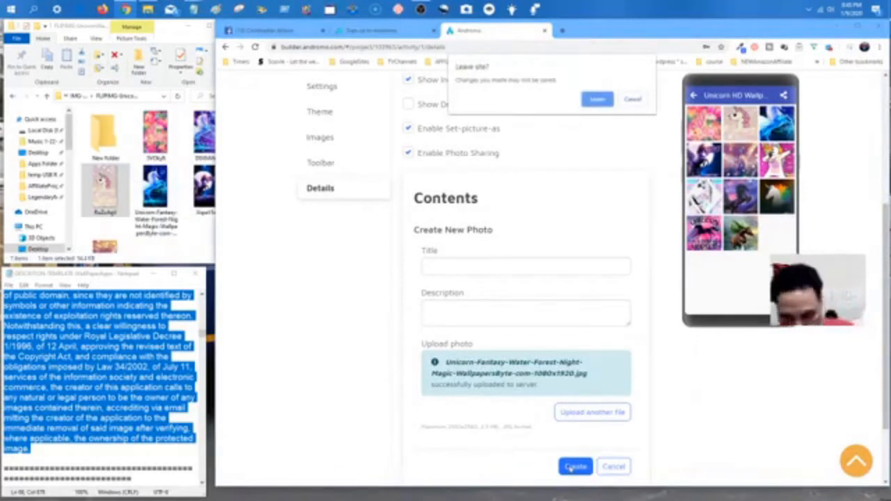
left_click(644, 101)
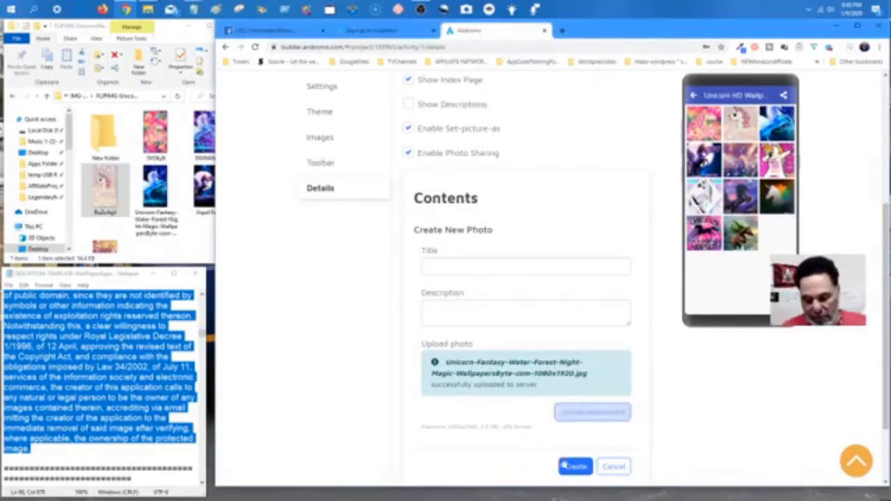
left_click(575, 468)
Select the colourful SVOkyR image in Explorer and start another new photo.
scroll(564, 332, "down", 1)
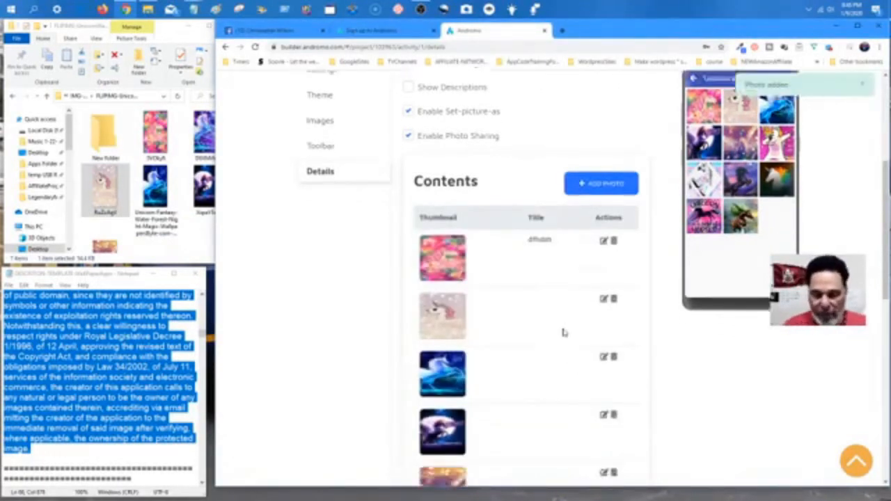
scroll(563, 332, "up", 3)
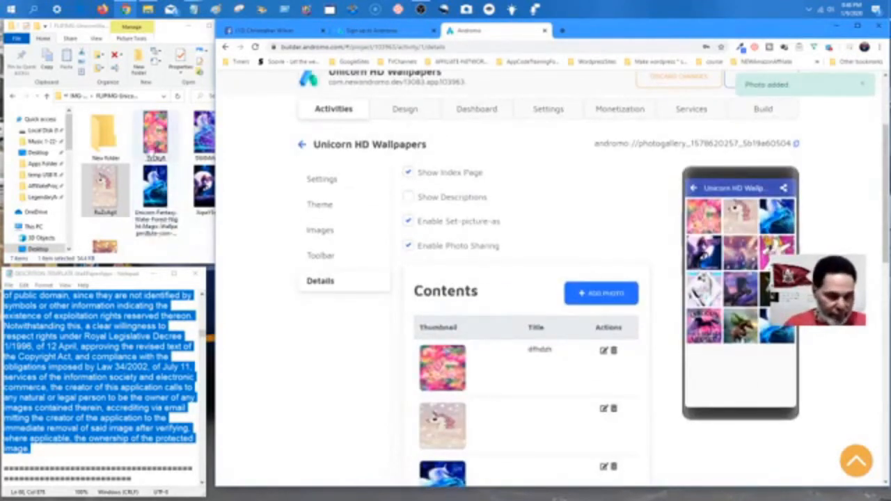
left_click(154, 134)
left_click(461, 221)
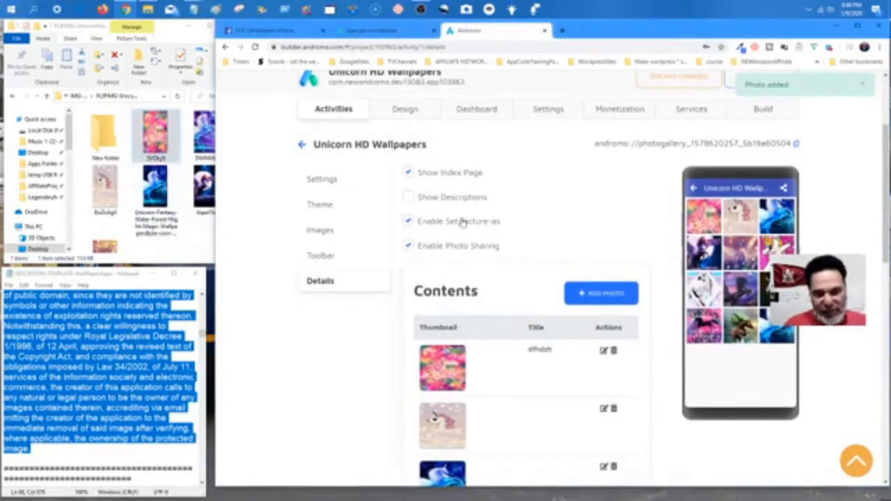
left_click(569, 287)
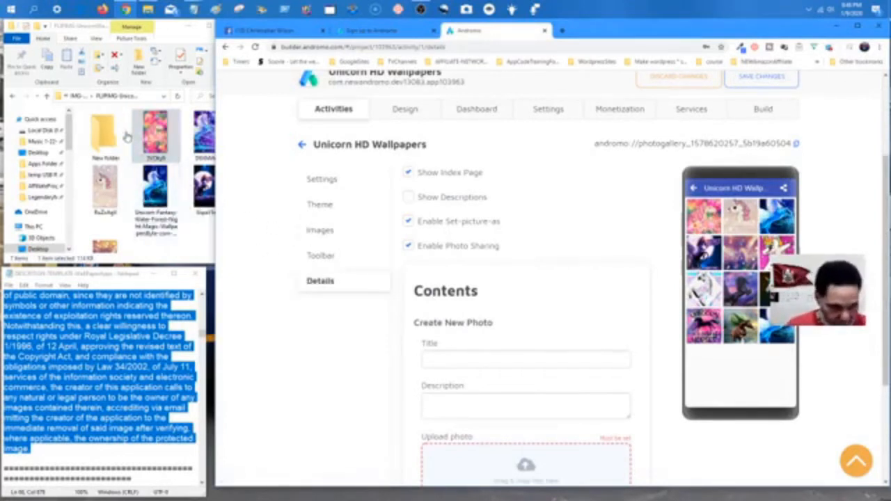
Add the colourful SVOkyR image as the thirteenth photo and return to the IMG-Unicorn folder.
left_click(155, 135)
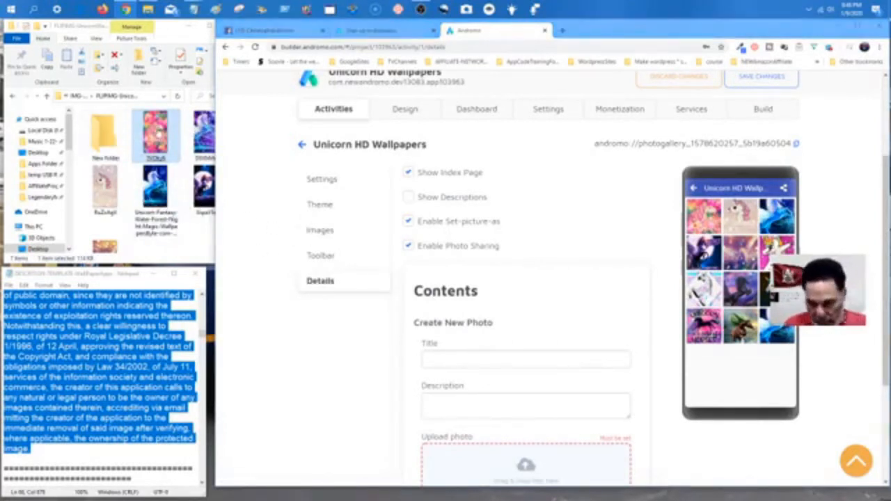
left_click_drag(156, 135, 493, 479)
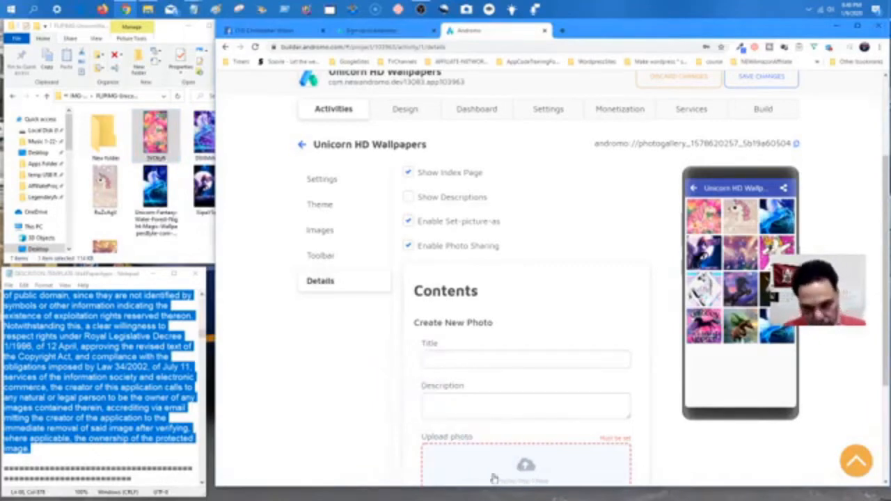
left_click(572, 378)
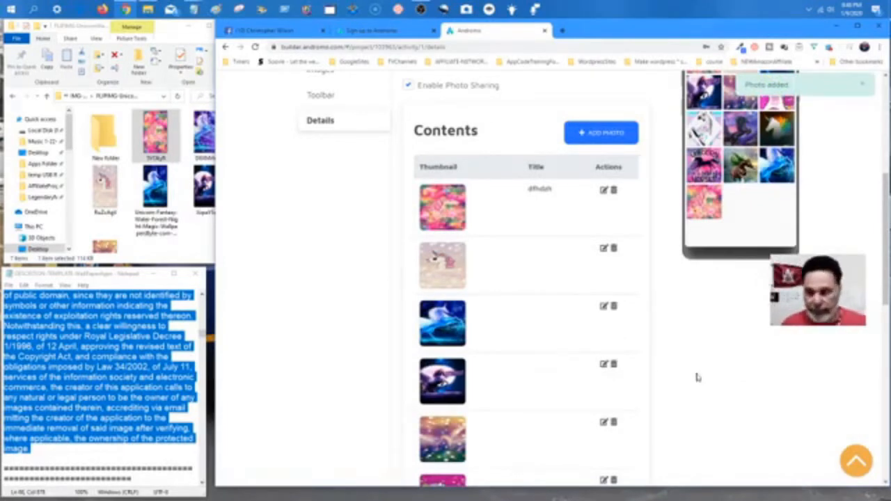
scroll(709, 414, "down", 5)
scroll(709, 415, "up", 8)
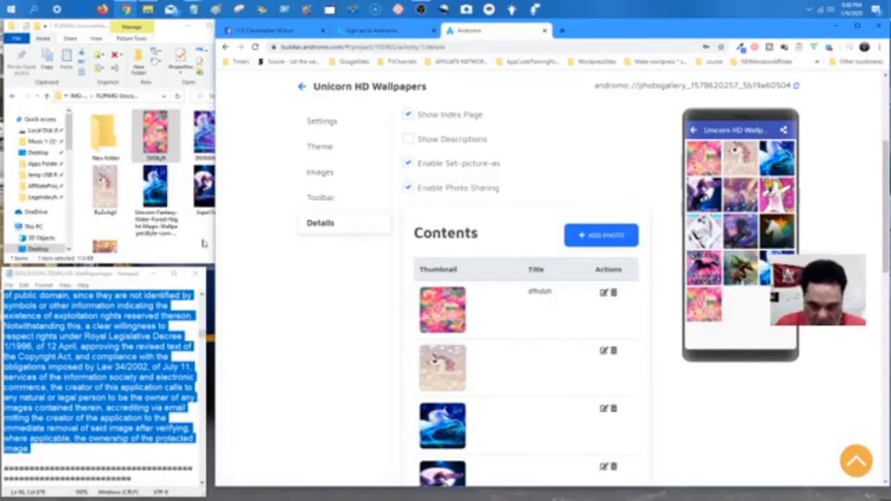
left_click(79, 98)
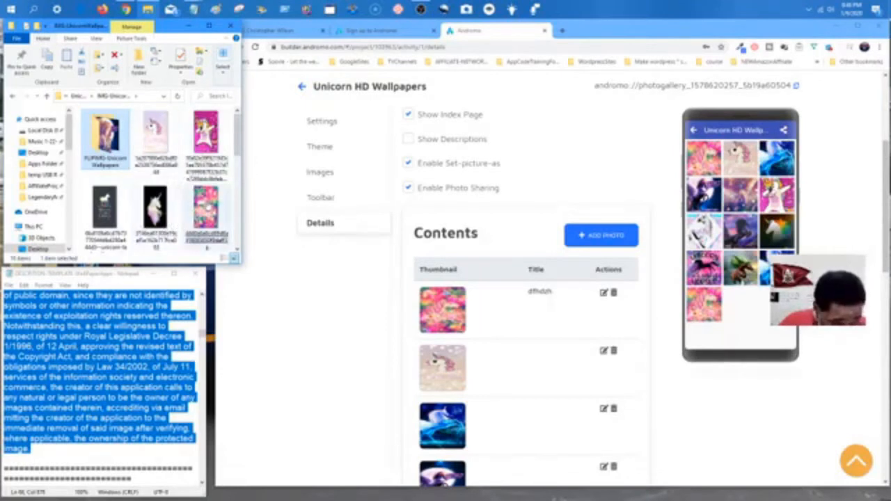
scroll(207, 208, "down", 1)
mouse_move(164, 215)
left_mouse_down()
mouse_move(467, 255)
mouse_move(151, 222)
left_mouse_up()
Add the peach unicorn image (a42d38b7a2e83cb7ba4c1d6f30c6ba52.jpg) as the gallery's fourteenth photo.
left_click(612, 233)
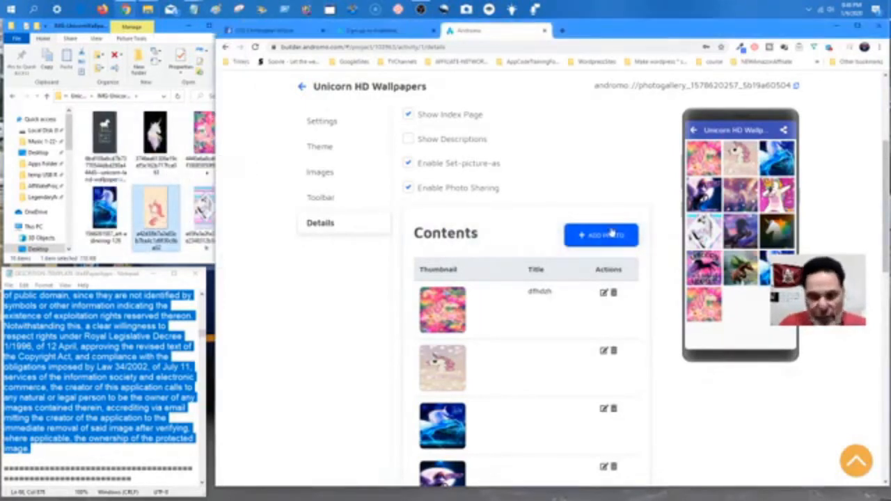
left_click(152, 219)
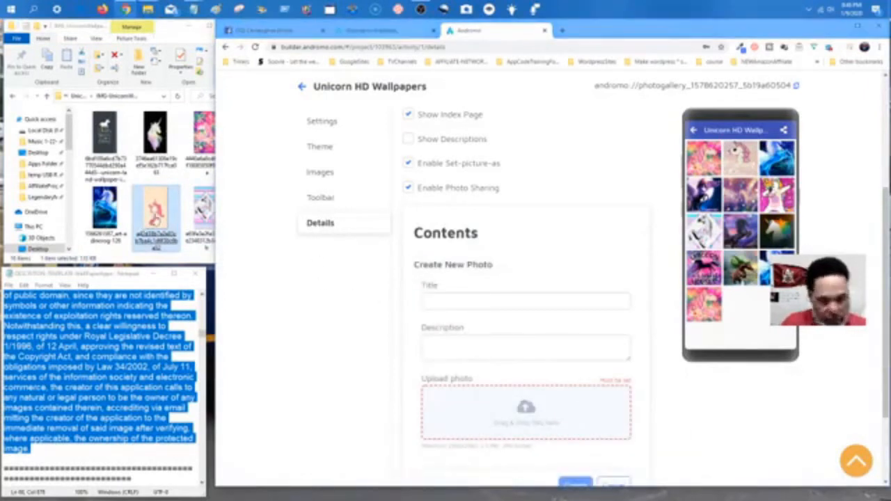
left_click_drag(154, 220, 453, 422)
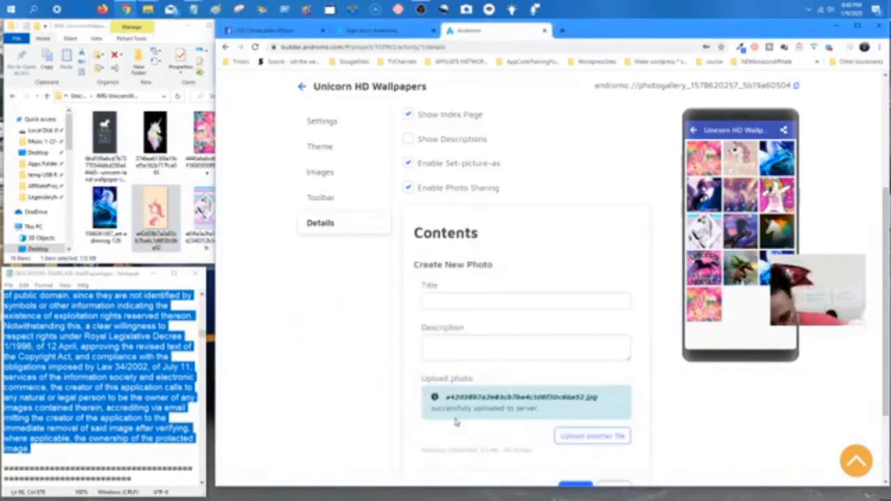
scroll(694, 383, "down", 2)
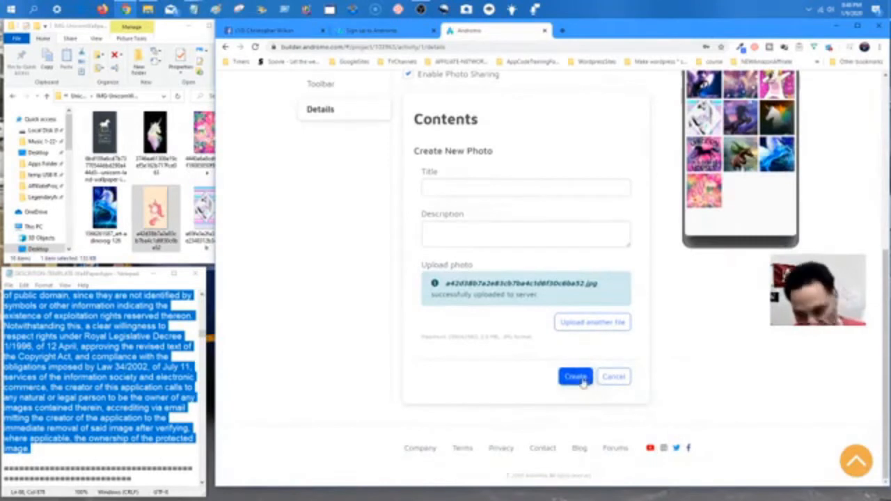
left_click(576, 377)
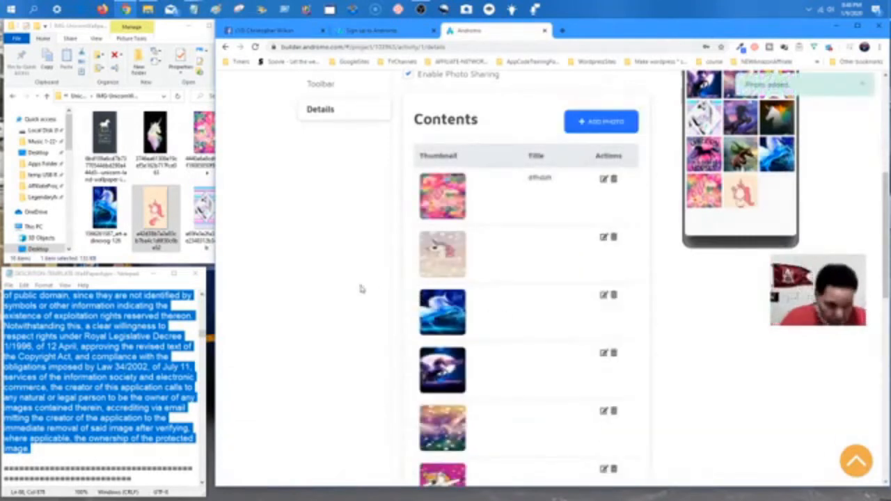
left_click(12, 95)
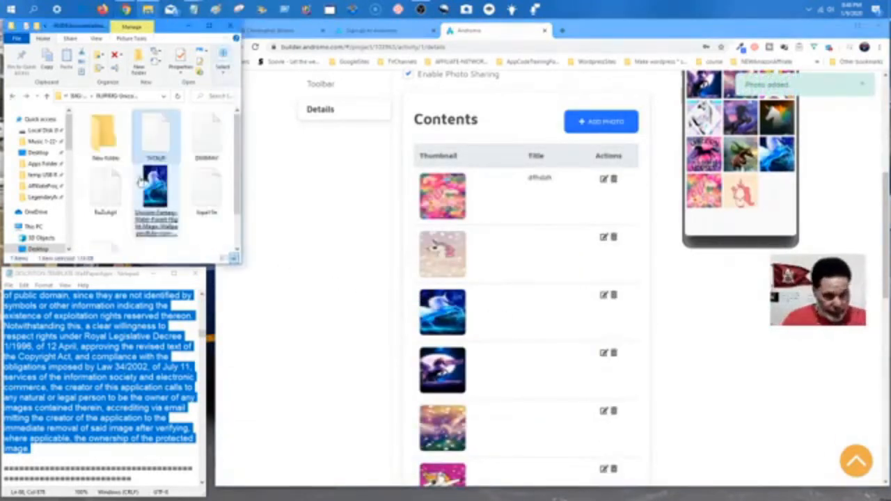
Upload the dark moonlit unicorn image as the gallery's fifteenth photo.
scroll(145, 174, "down", 1)
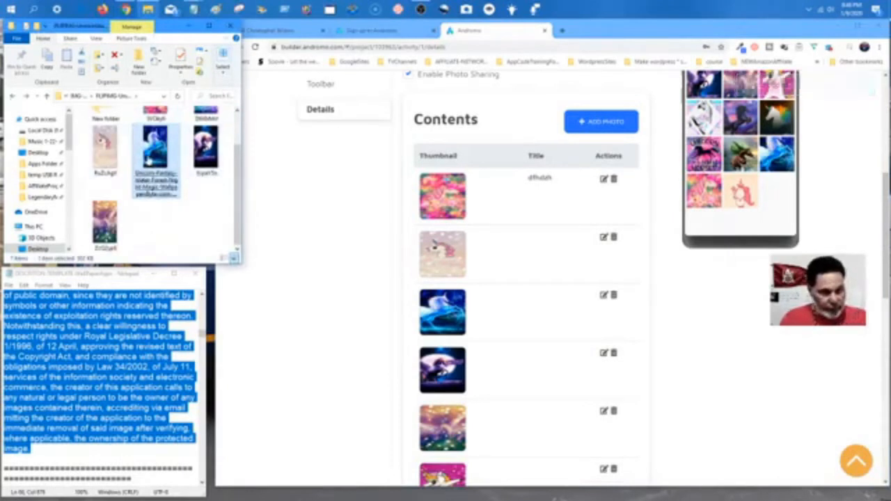
left_click(206, 159)
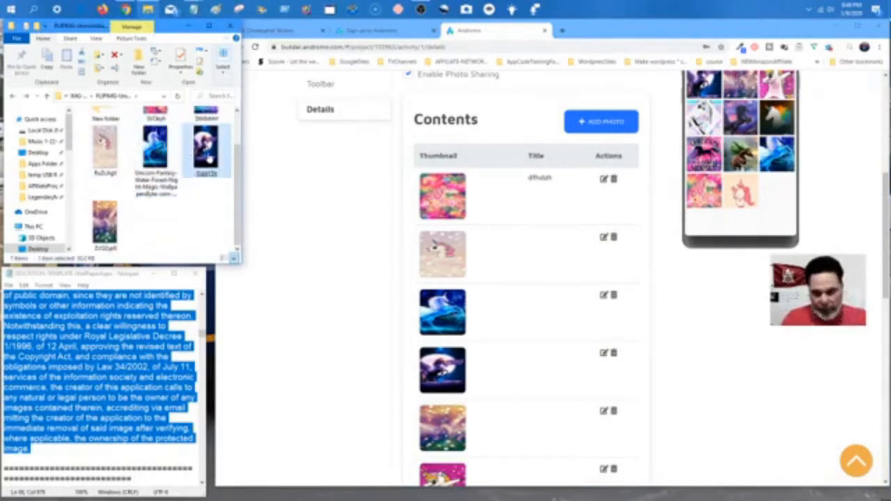
left_click(604, 122)
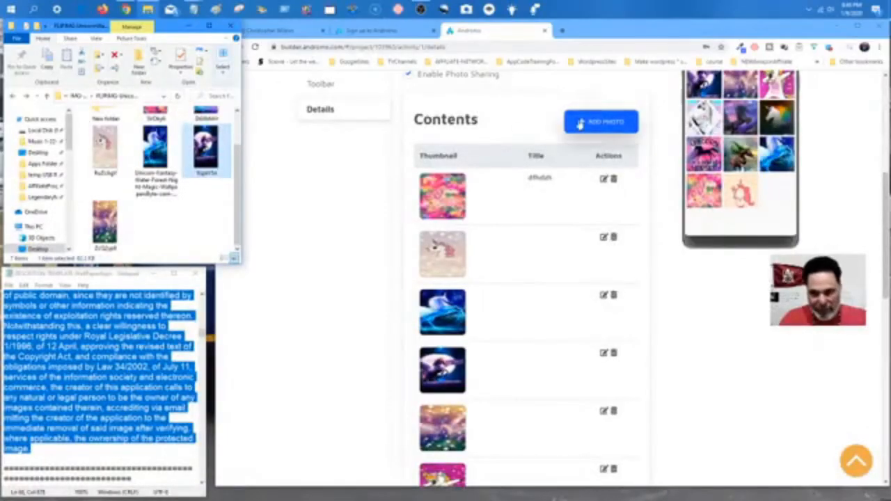
left_click(580, 124)
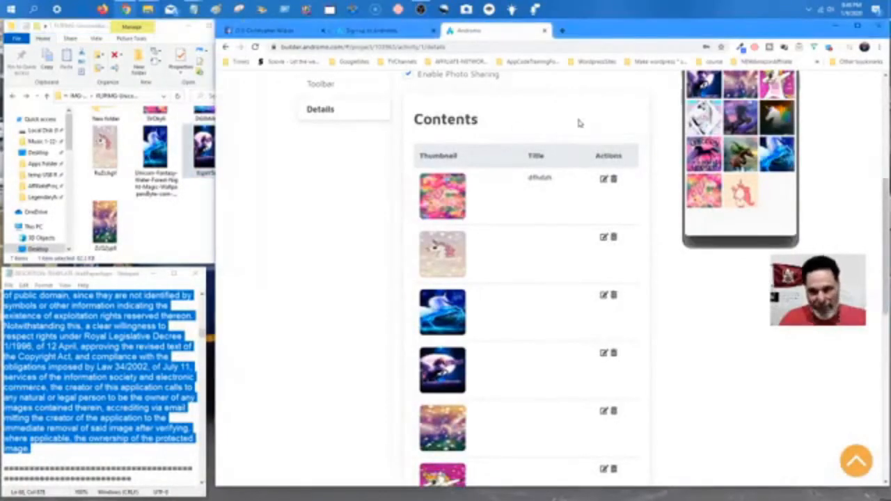
left_click_drag(203, 160, 471, 318)
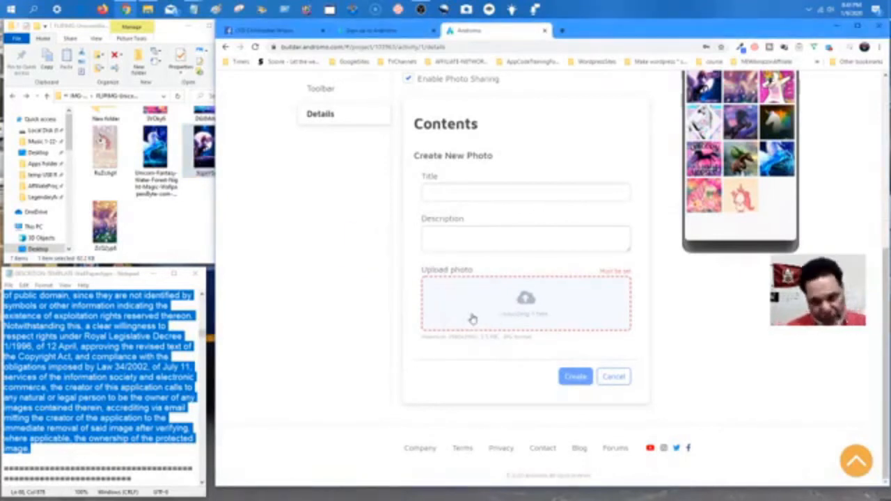
left_click(576, 376)
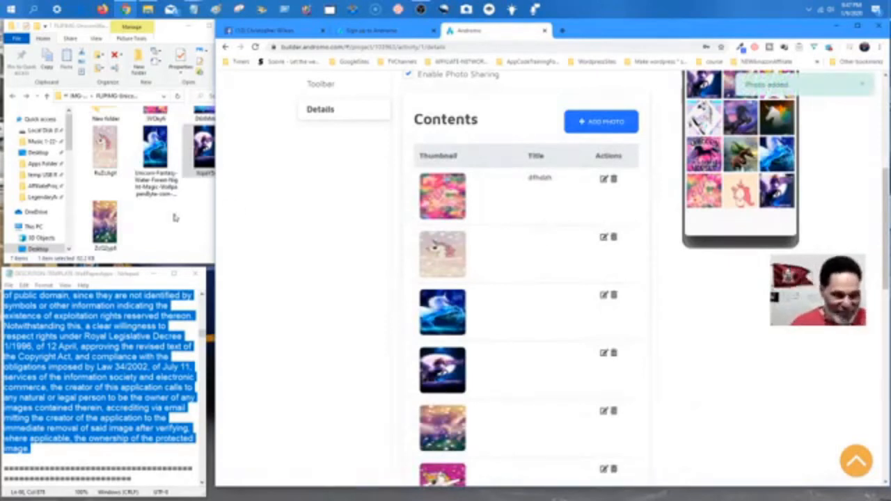
scroll(174, 217, "up", 1)
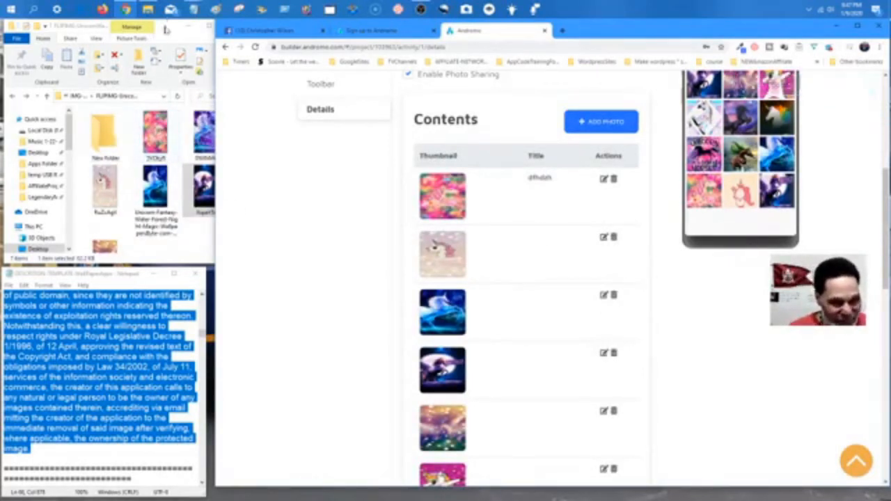
left_click_drag(166, 30, 153, 29)
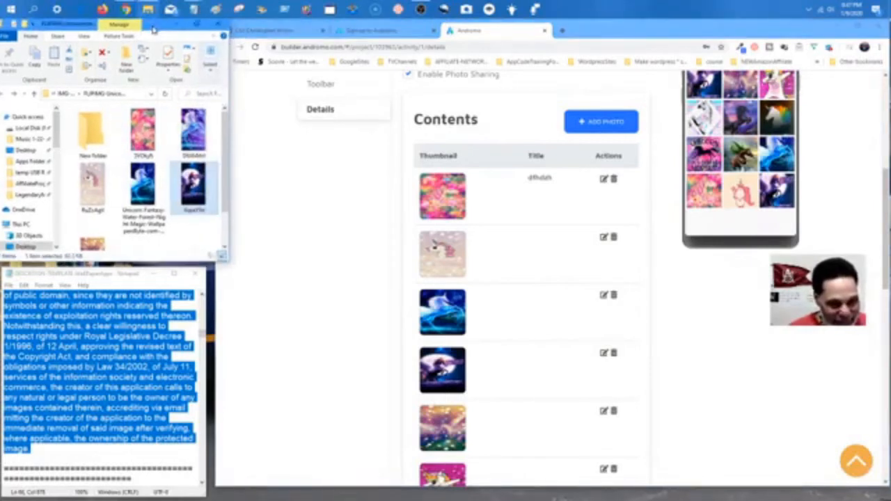
Upload the next unicorn image from Explorer as a new gallery photo.
left_click(609, 132)
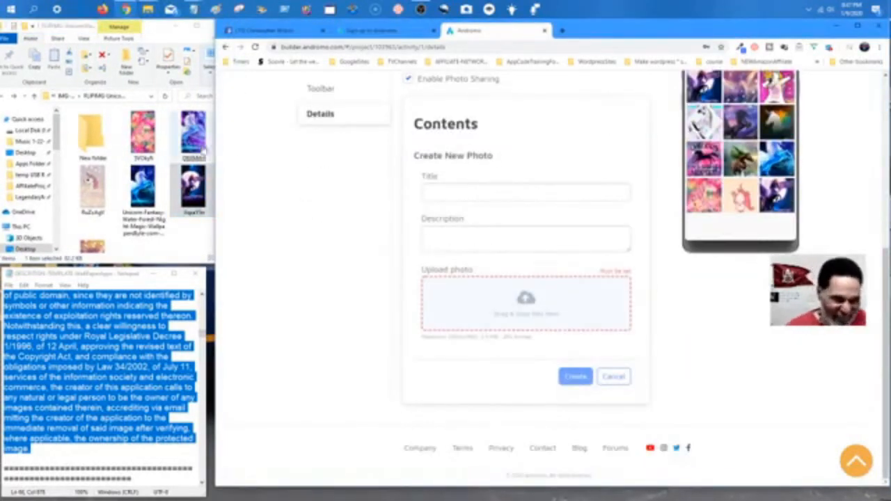
left_click_drag(195, 139, 449, 319)
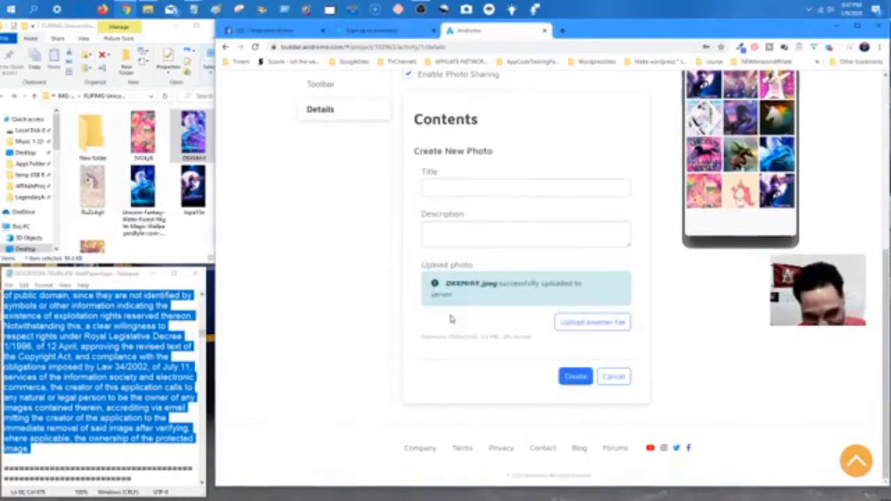
left_click(575, 377)
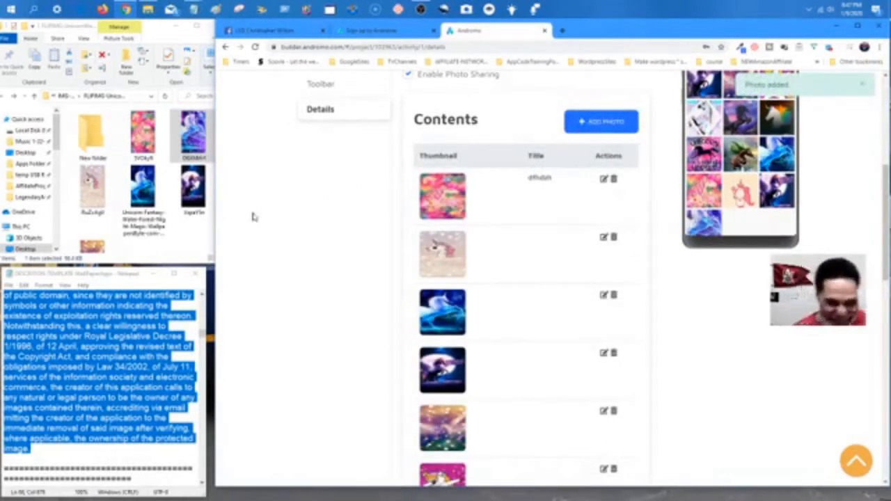
Select the black unicorn image in the parent folder and start another new photo.
left_click(199, 238)
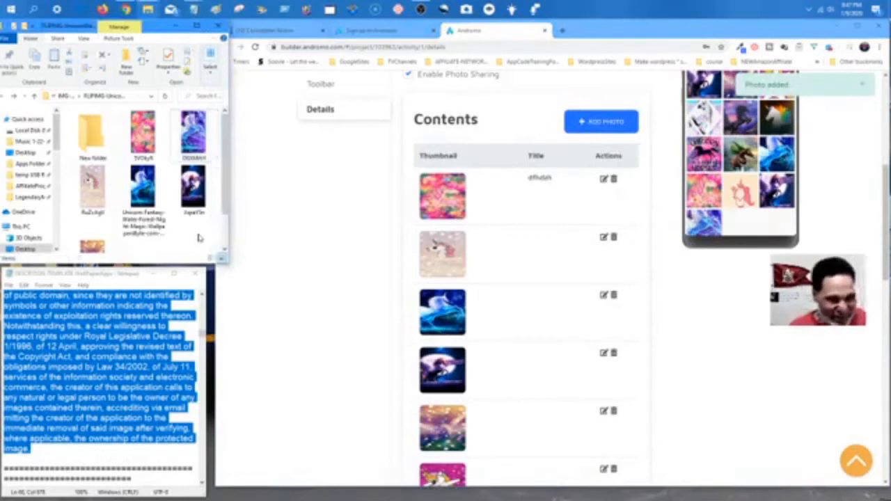
left_click(63, 97)
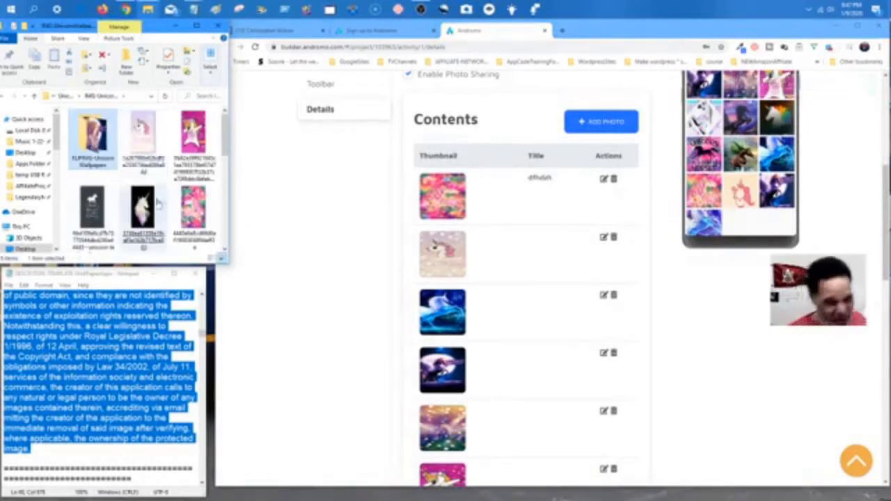
left_click(166, 203)
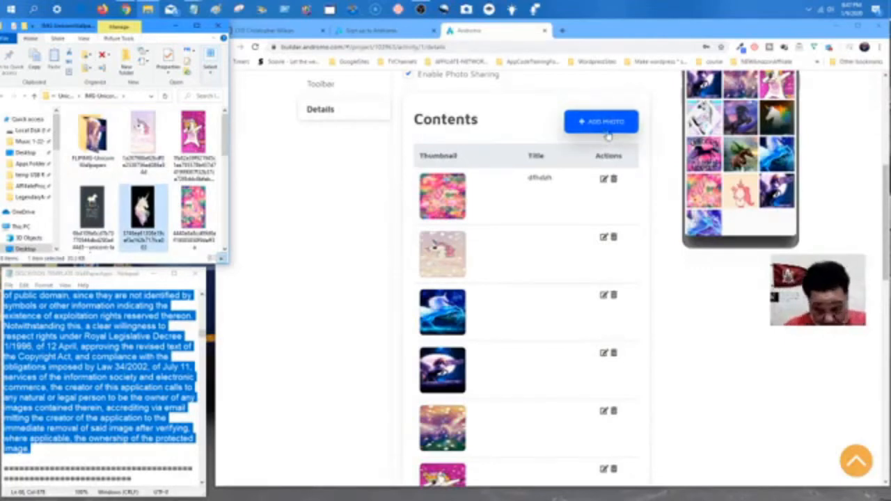
scroll(583, 233, "down", 4)
scroll(584, 233, "down", 3)
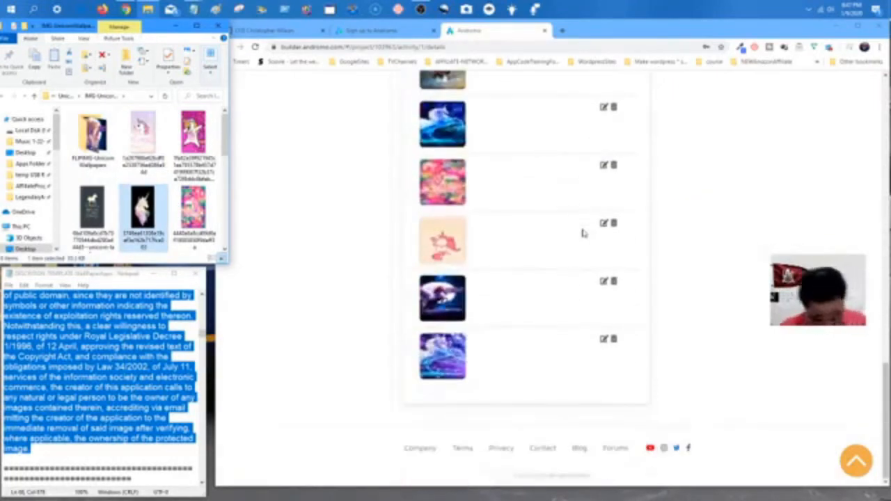
scroll(583, 233, "up", 8)
left_click(601, 153)
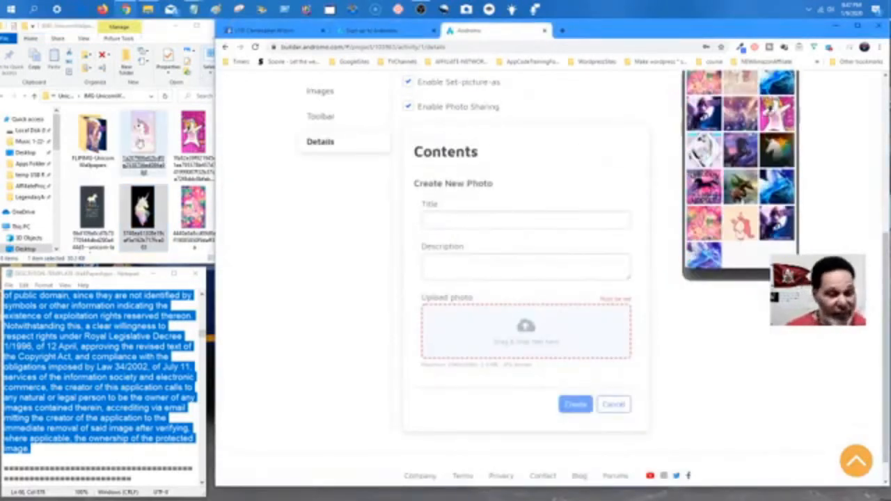
Upload the third unicorn image as the gallery's sixteenth photo.
left_click(107, 146)
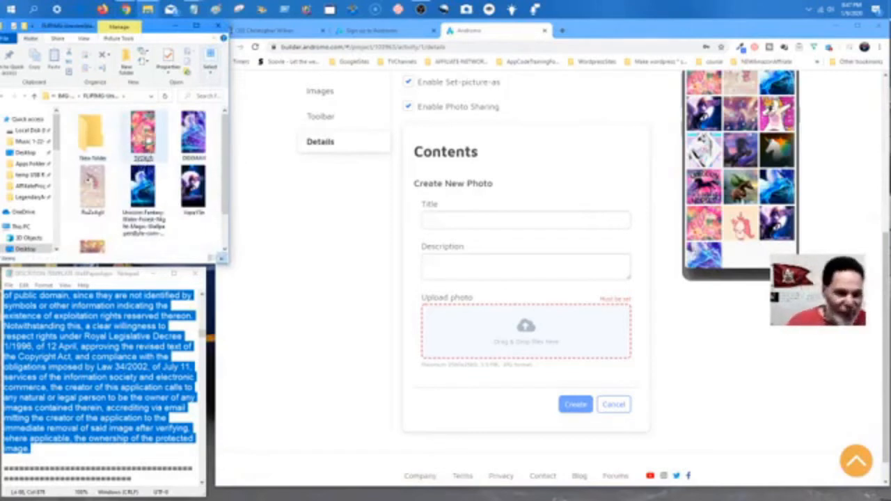
left_click_drag(189, 138, 462, 345)
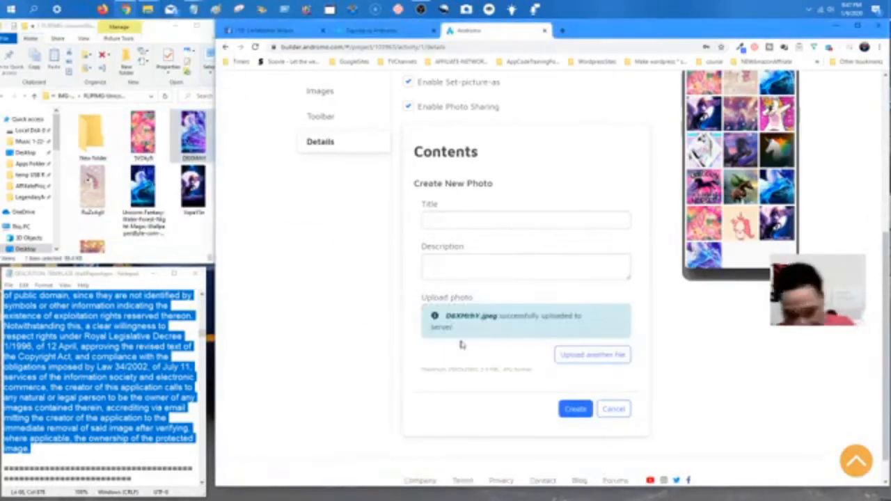
left_click(576, 408)
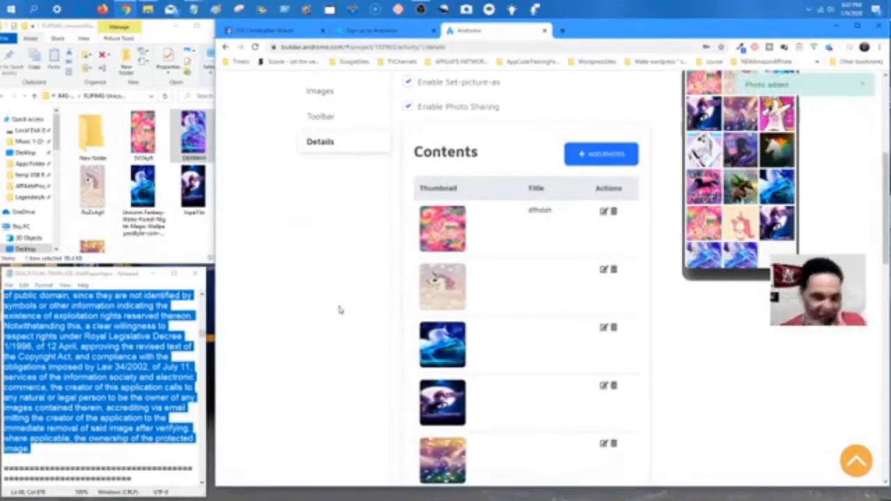
scroll(281, 308, "up", 4)
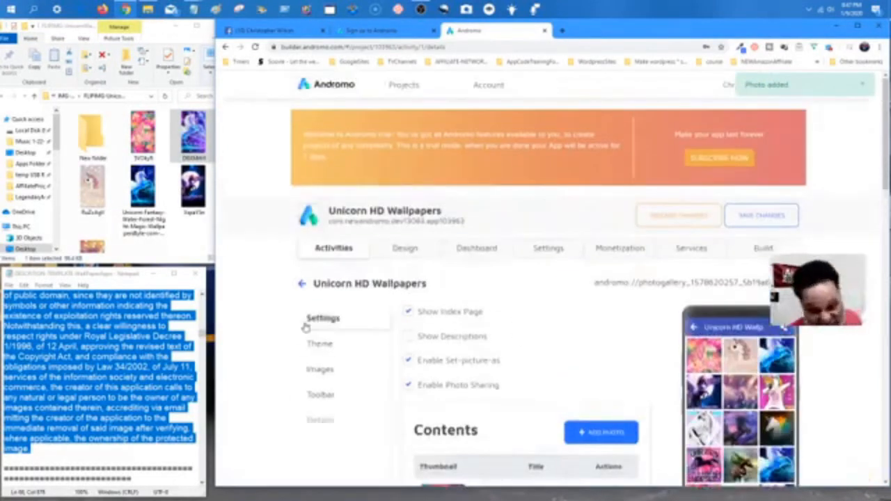
scroll(437, 316, "down", 3)
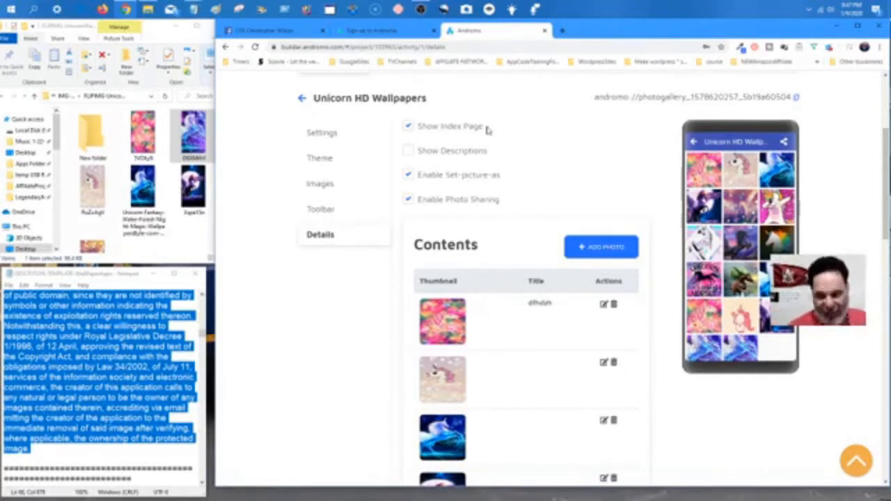
scroll(487, 130, "up", 3)
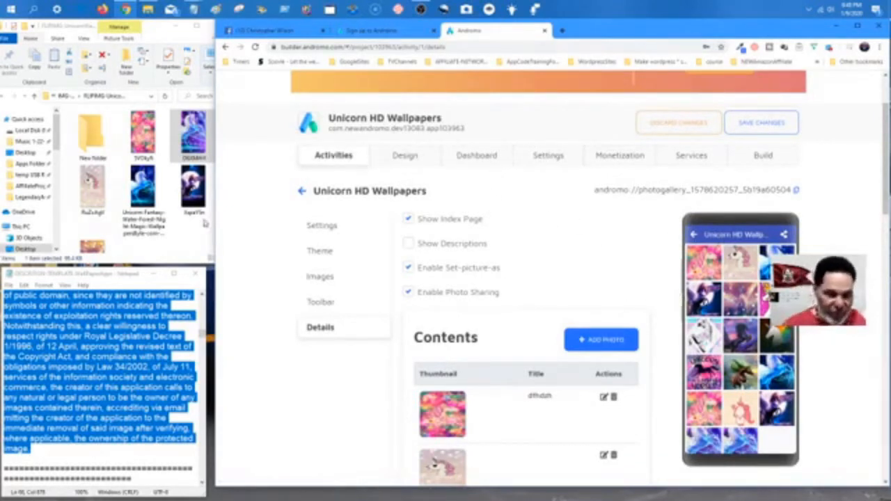
Add the pink SVOkyR.jpeg unicorn image as the gallery's seventeenth photo.
left_click(597, 345)
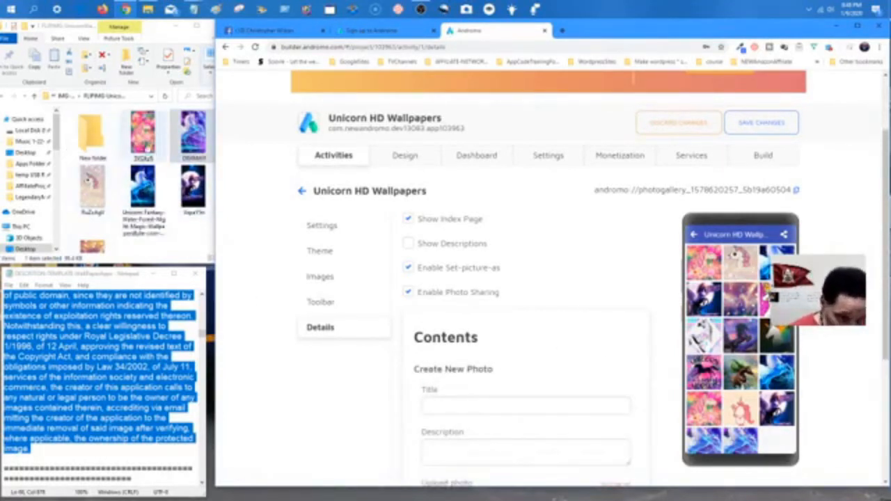
left_click_drag(143, 136, 244, 145)
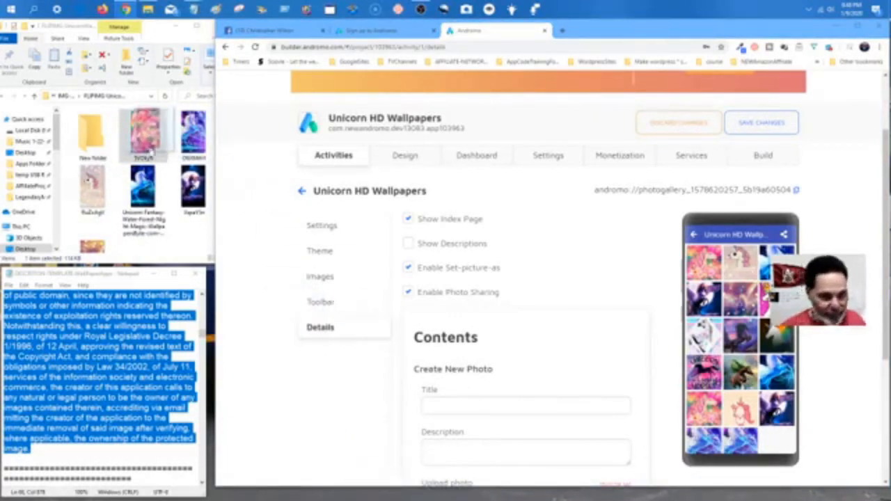
scroll(414, 271, "down", 3)
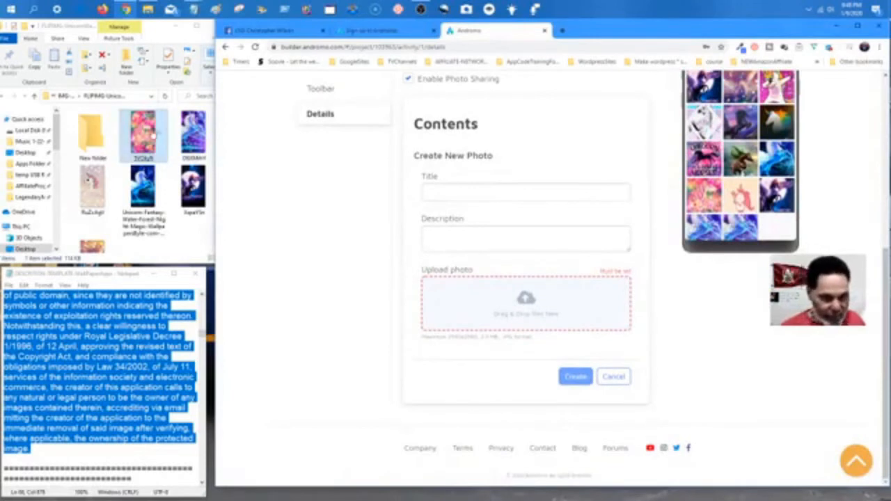
left_click_drag(142, 135, 479, 318)
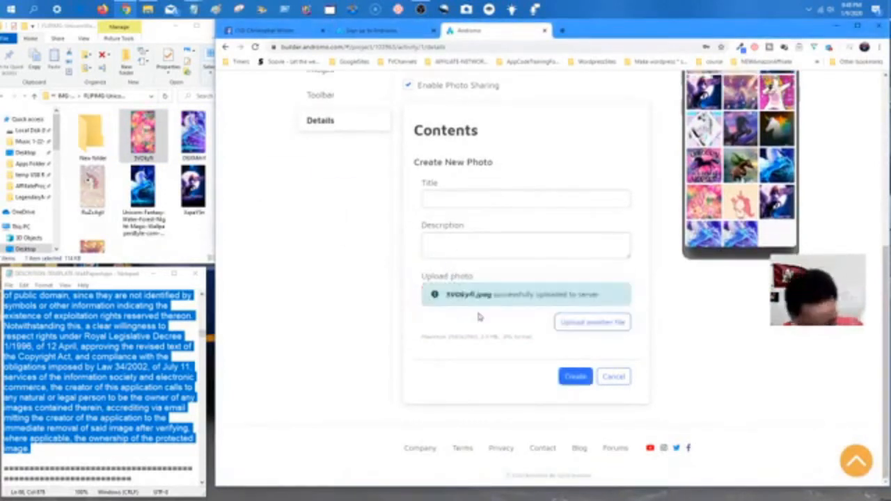
left_click(575, 377)
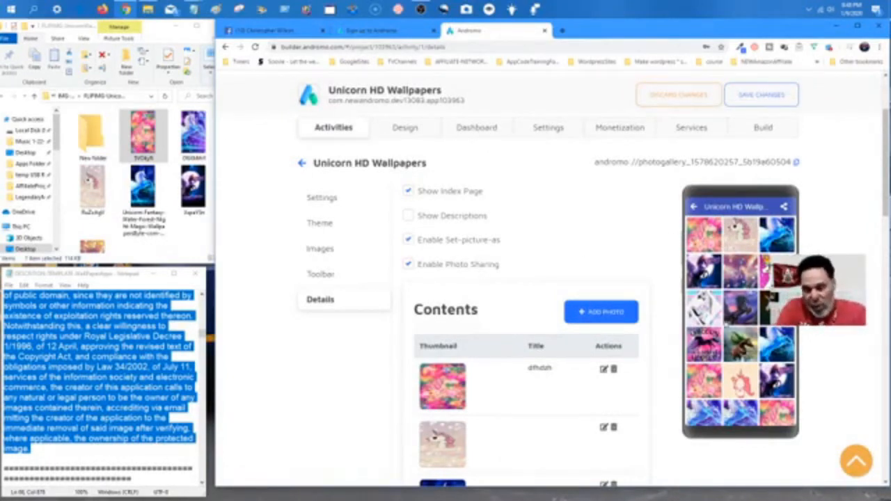
Set the primary colour to purple #B53FB5 and darken the accent from #FF5722 to #CC4A21.
left_click(398, 129)
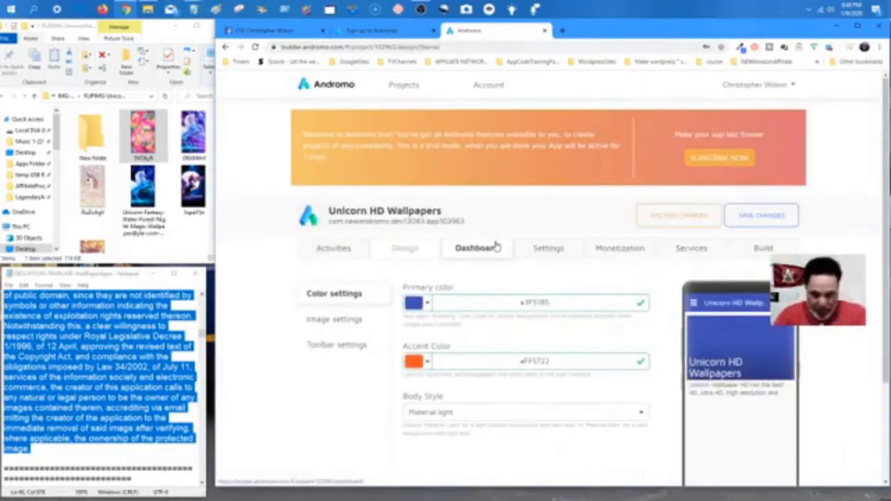
scroll(497, 288, "down", 1)
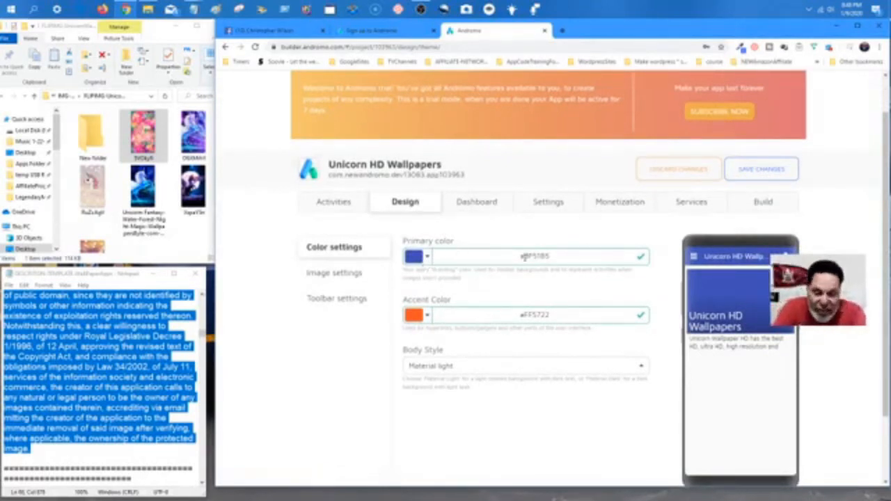
left_click(428, 258)
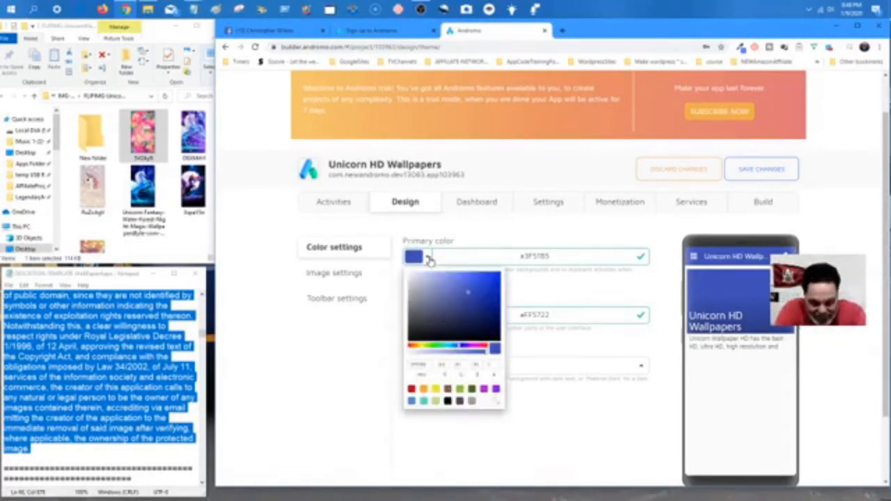
left_click(475, 346)
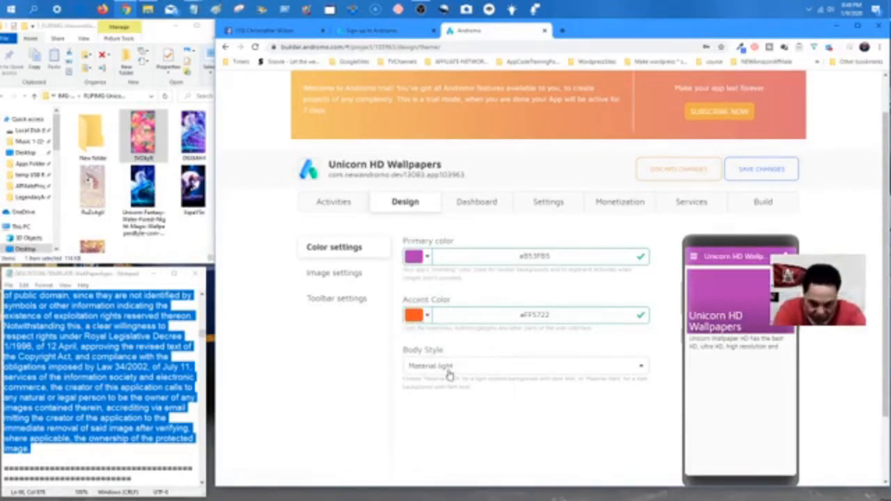
left_click(427, 316)
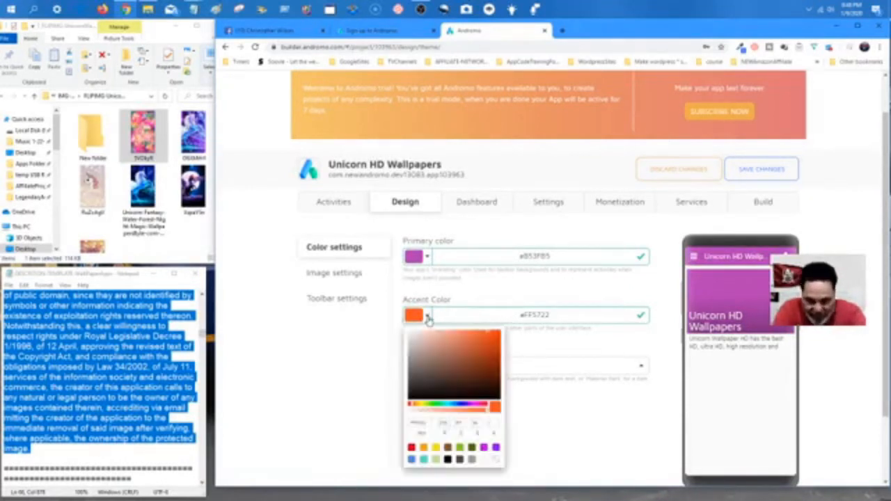
left_click(488, 350)
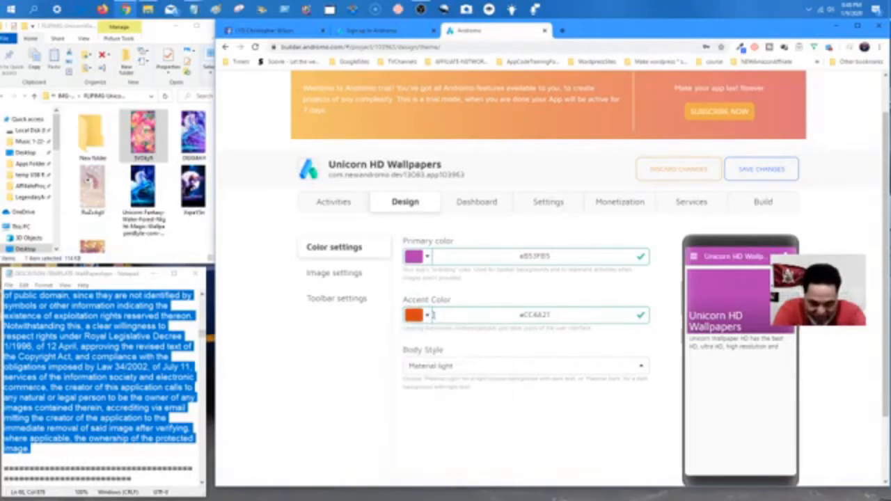
left_click(428, 317)
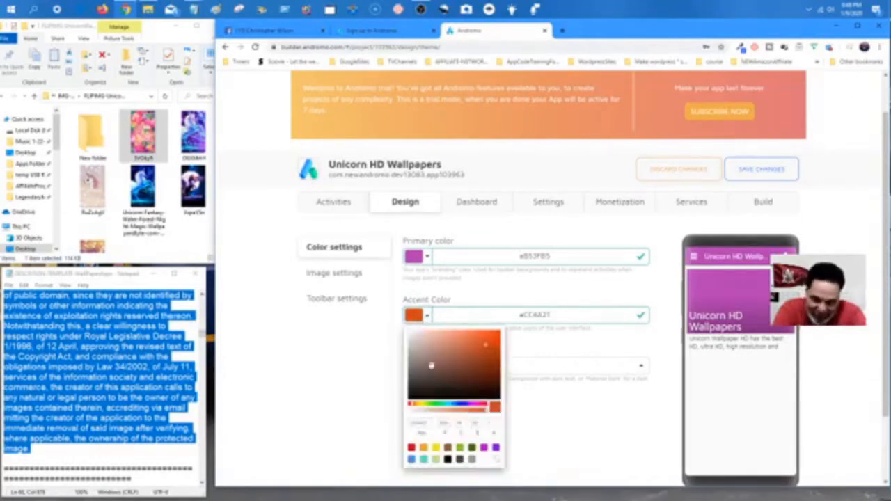
left_click(458, 405)
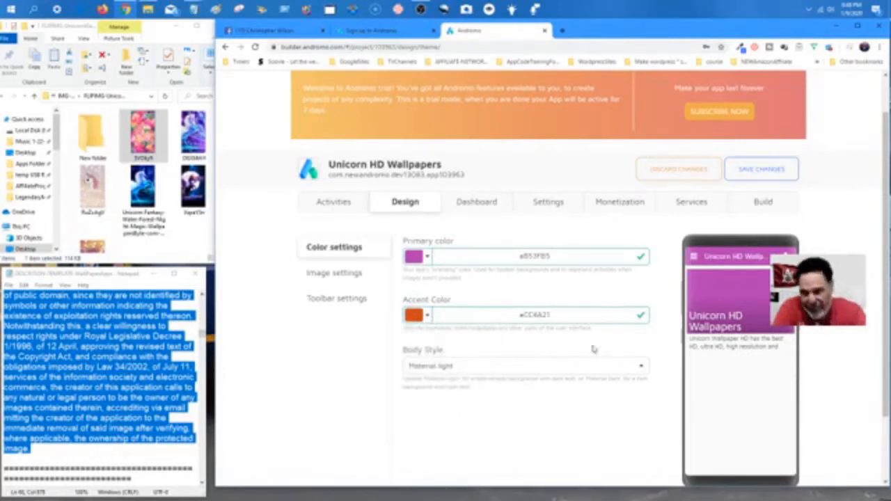
Keep Material light as the body style.
scroll(461, 390, "down", 2)
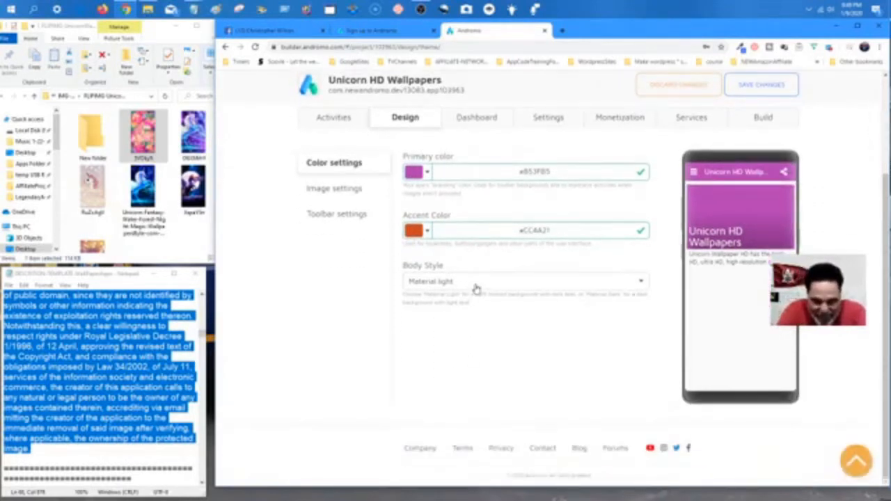
left_click(476, 287)
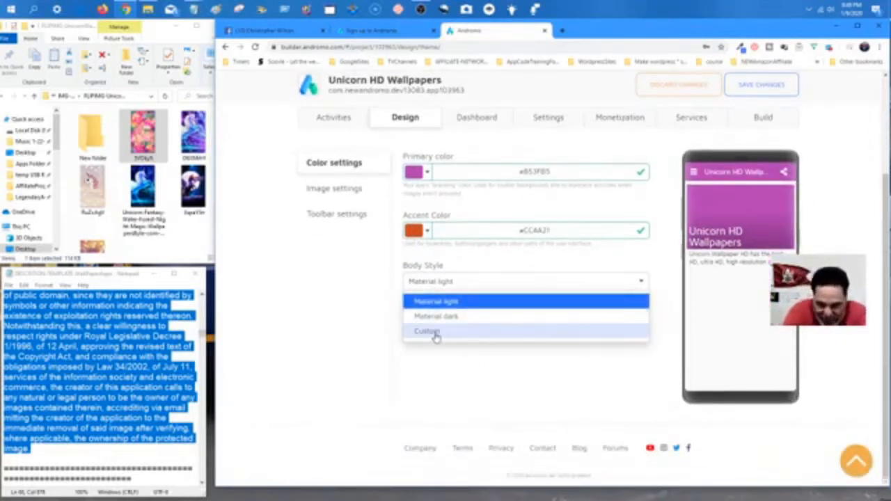
left_click(467, 302)
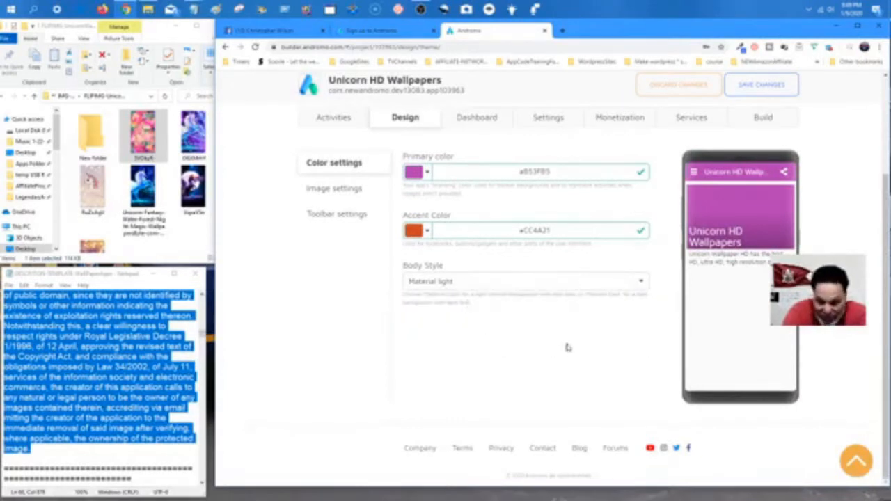
Review Image settings, then show Toolbar settings: Standard style, Always visible, Automatic colours.
left_click(331, 186)
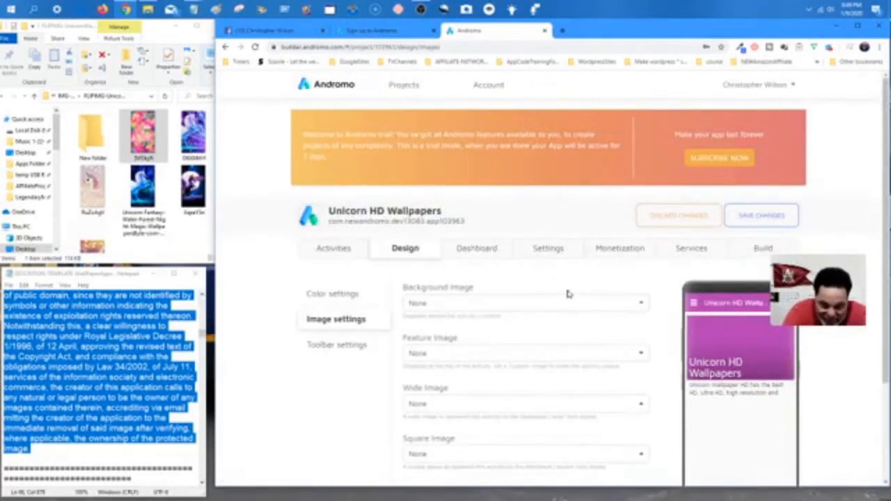
scroll(568, 294, "down", 2)
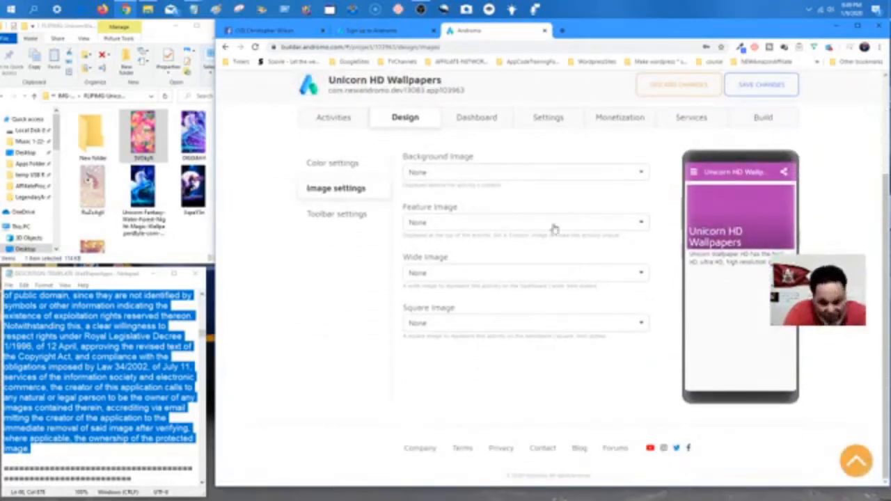
left_click(358, 217)
scroll(513, 283, "down", 2)
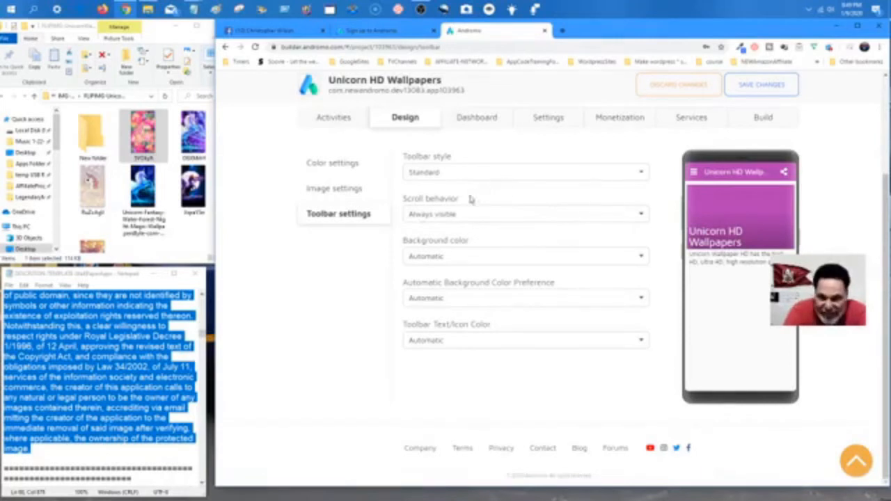
Switch between the Design and Activities tabs to review the app's settings.
left_click(478, 126)
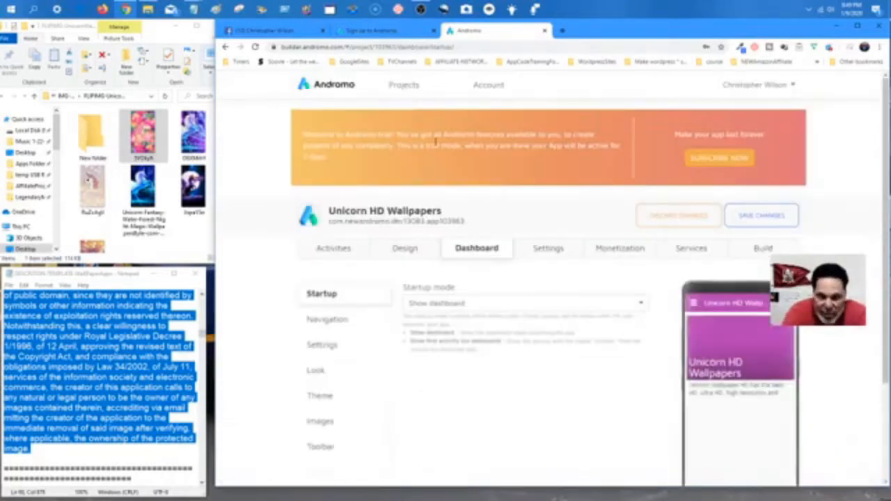
left_click(401, 250)
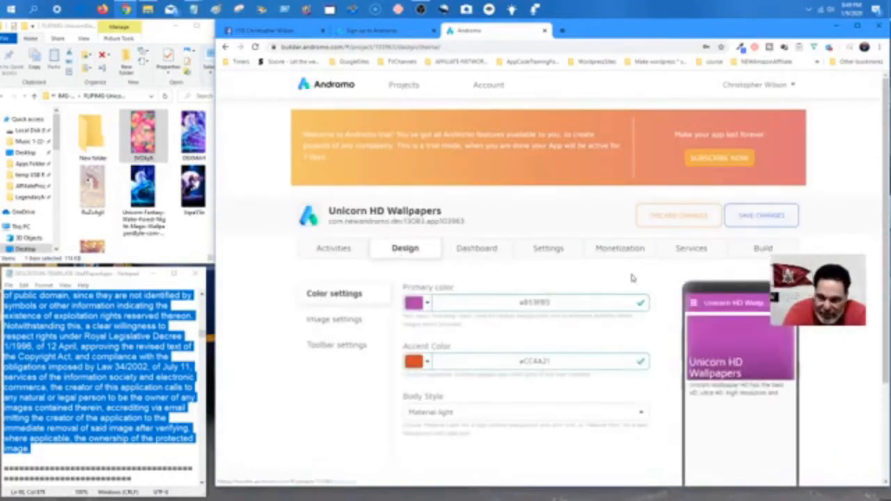
left_click(336, 249)
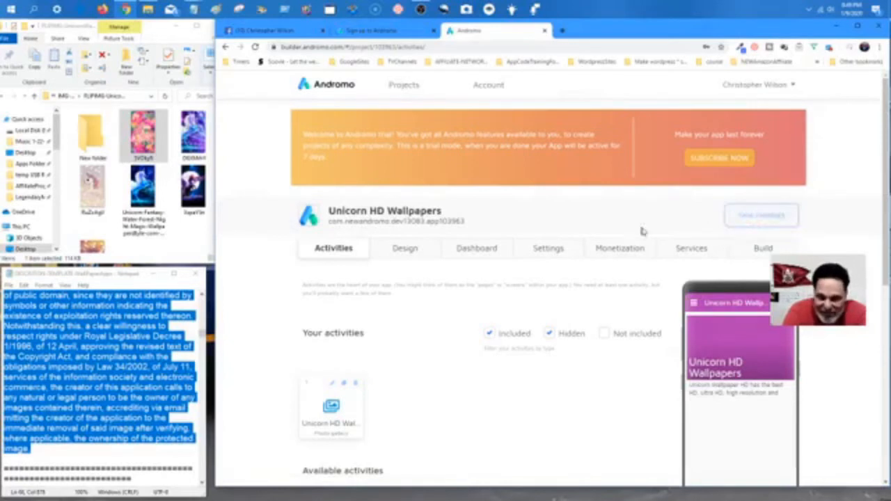
left_click(405, 250)
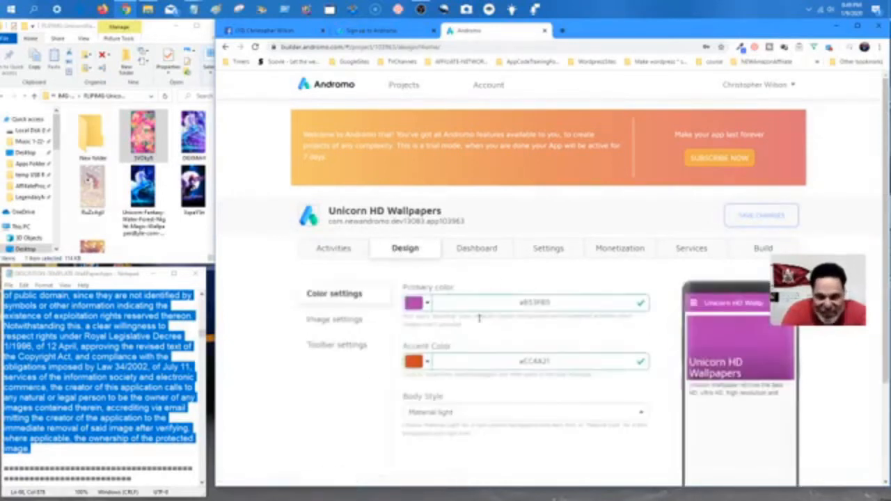
left_click(334, 248)
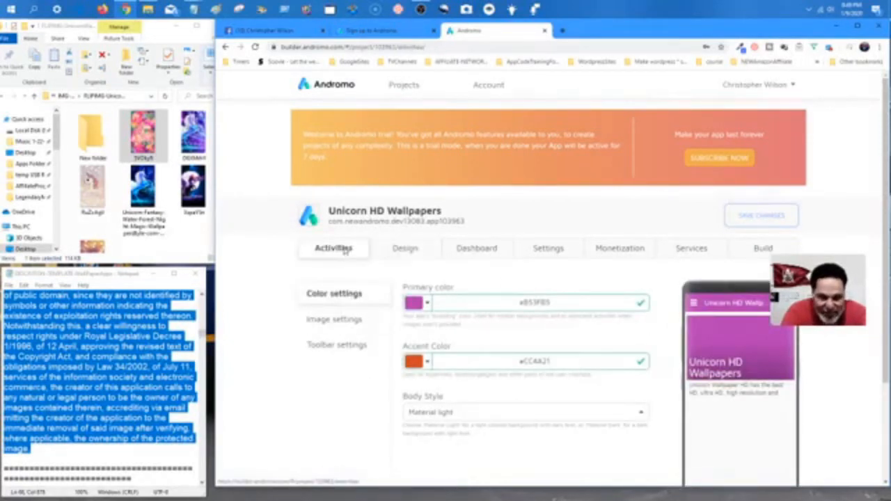
scroll(341, 314, "down", 3)
scroll(360, 286, "up", 3)
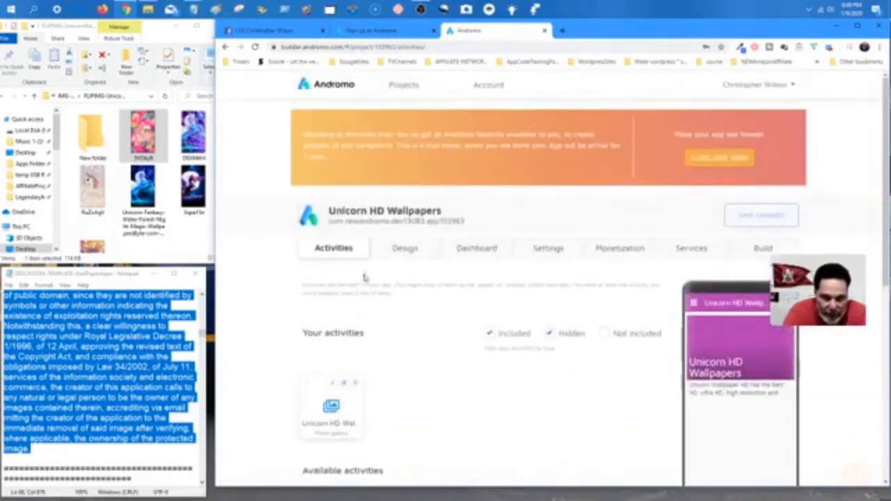
left_click(403, 253)
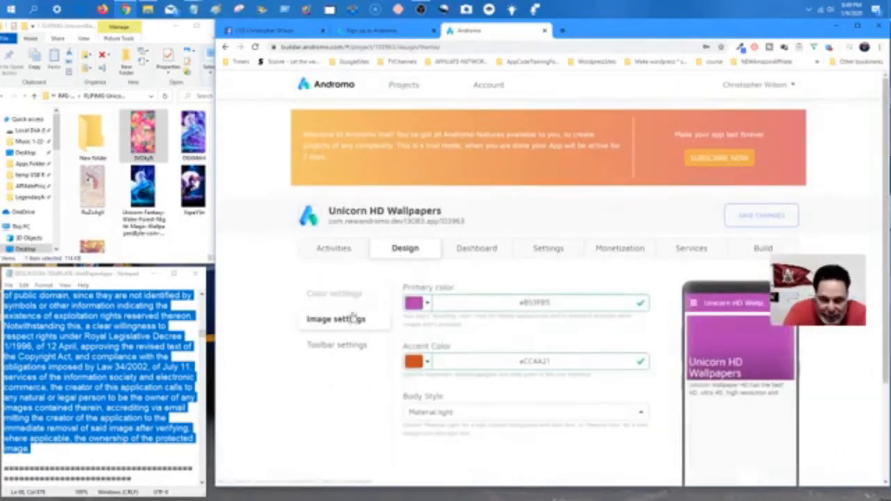
Review the design image options and open the navigation drawer in the phone preview.
left_click(342, 322)
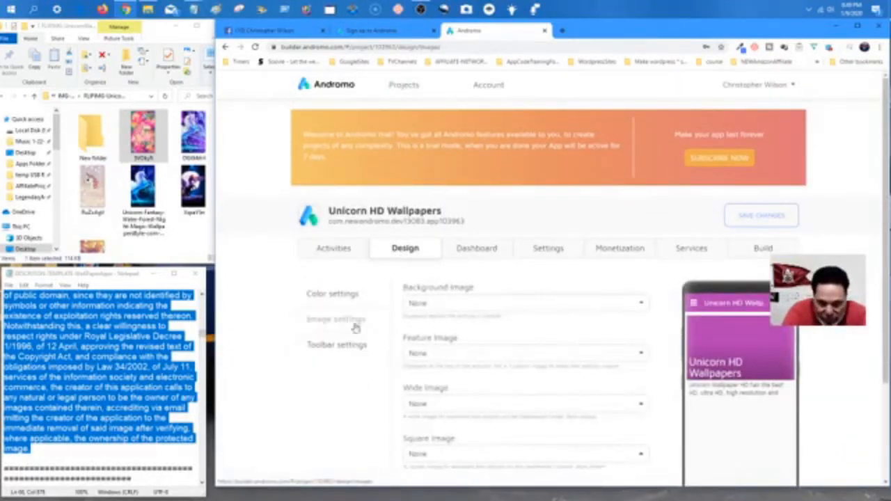
scroll(578, 294, "down", 3)
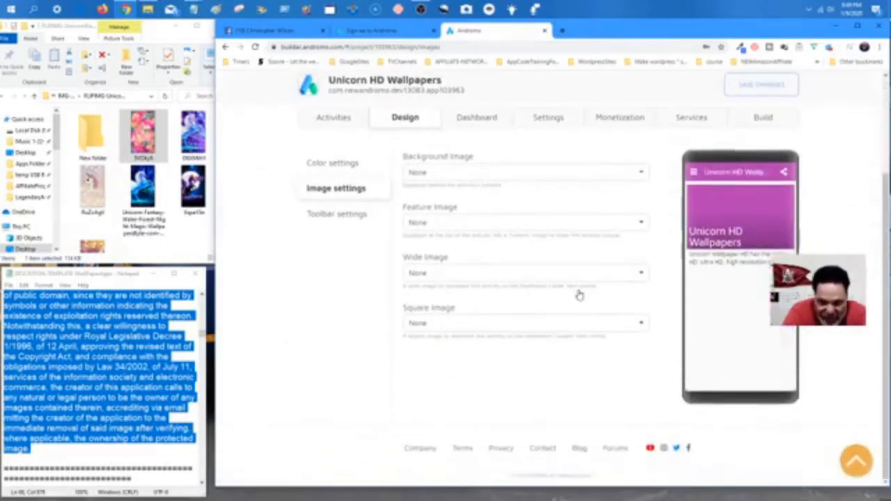
left_click(699, 174)
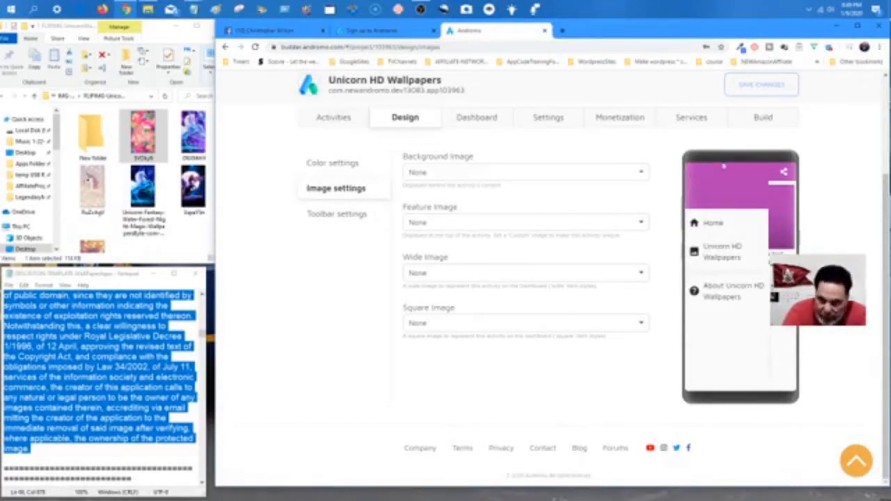
left_click(329, 161)
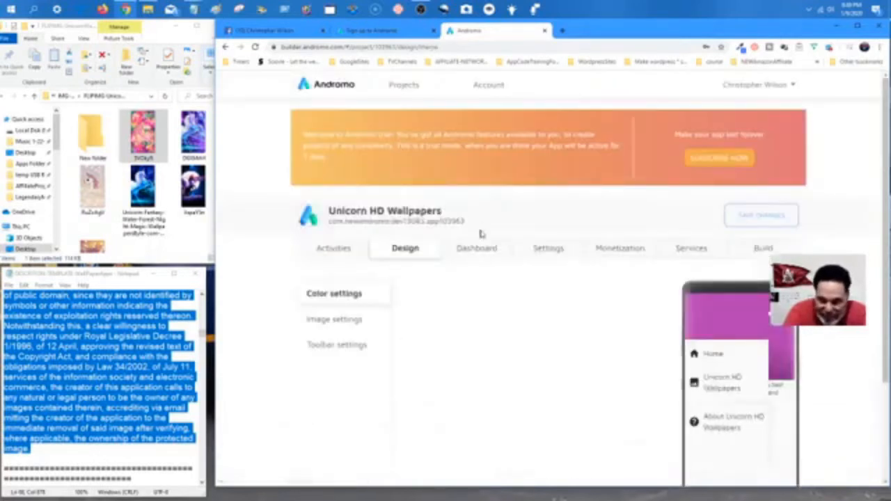
left_click(332, 326)
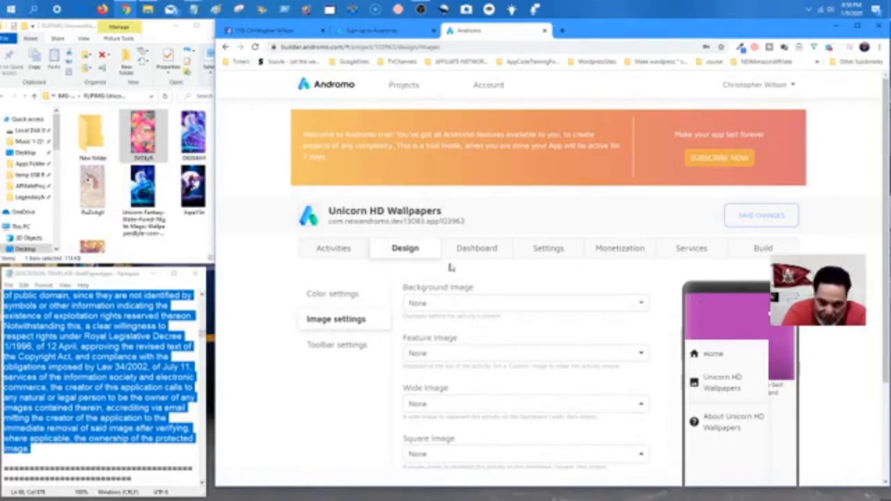
Inspect the photo gallery activity's settings, then show the Dashboard startup settings.
left_click(344, 254)
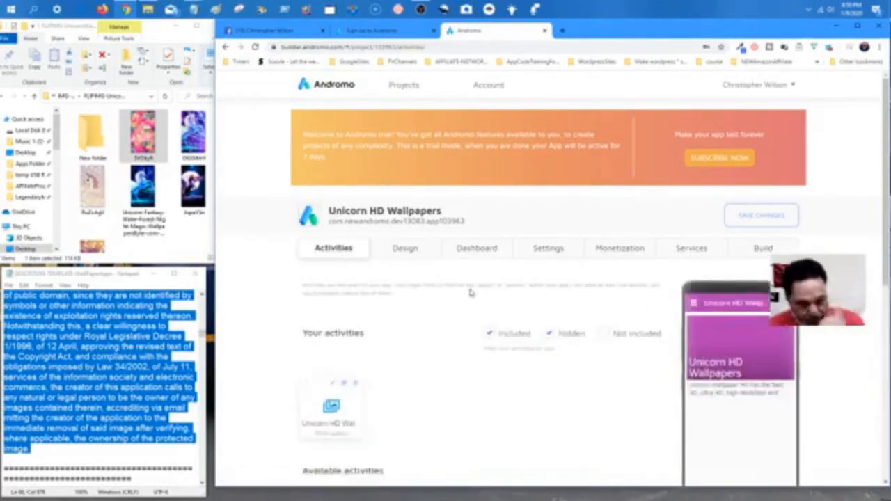
scroll(404, 282, "down", 2)
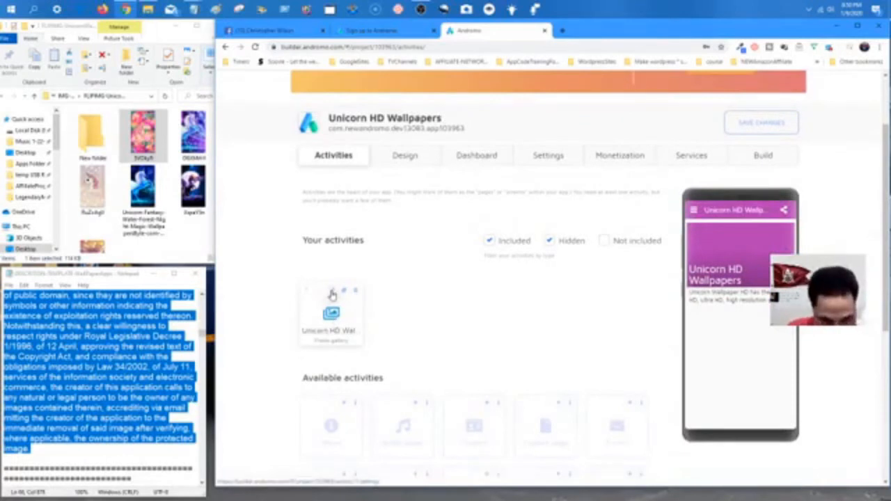
left_click(332, 294)
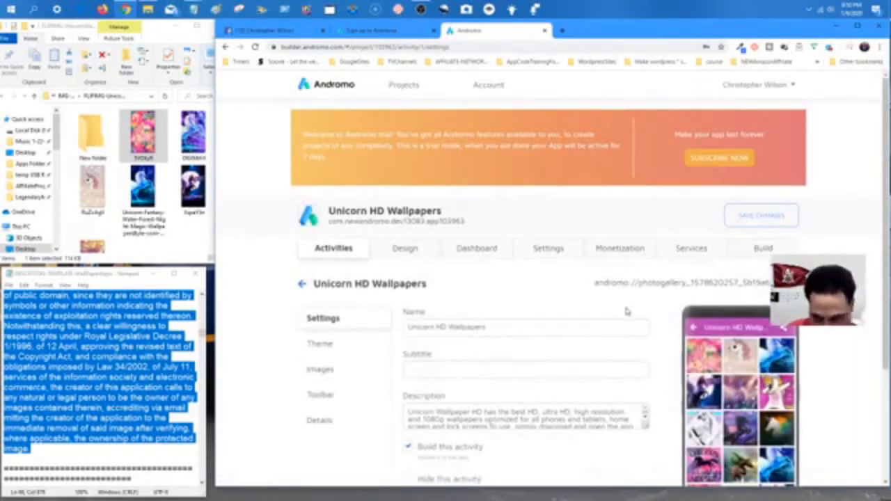
scroll(622, 316, "down", 3)
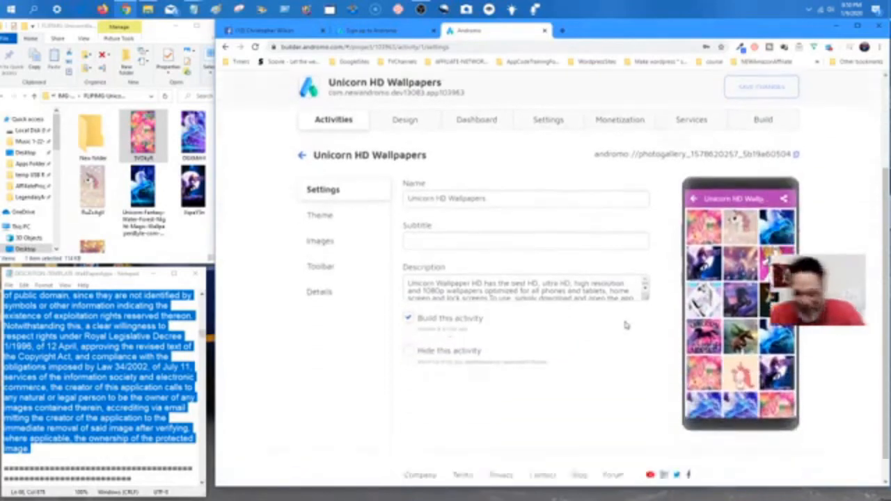
scroll(623, 316, "up", 3)
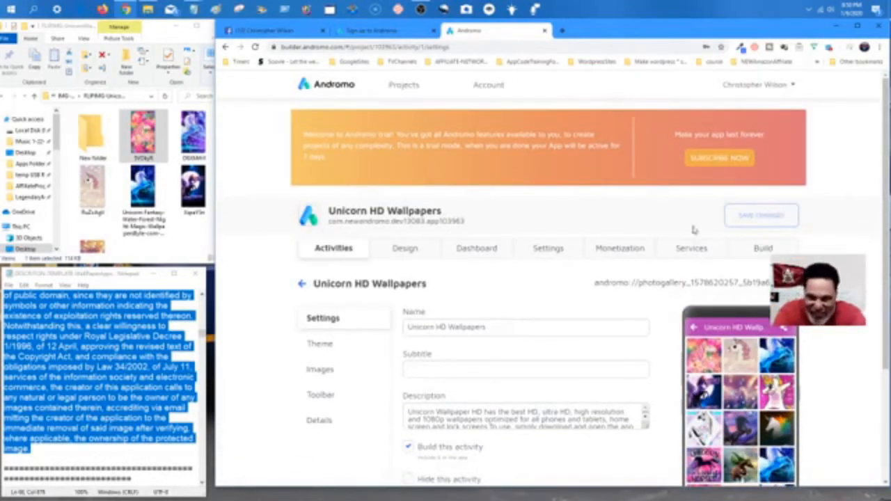
left_click(409, 253)
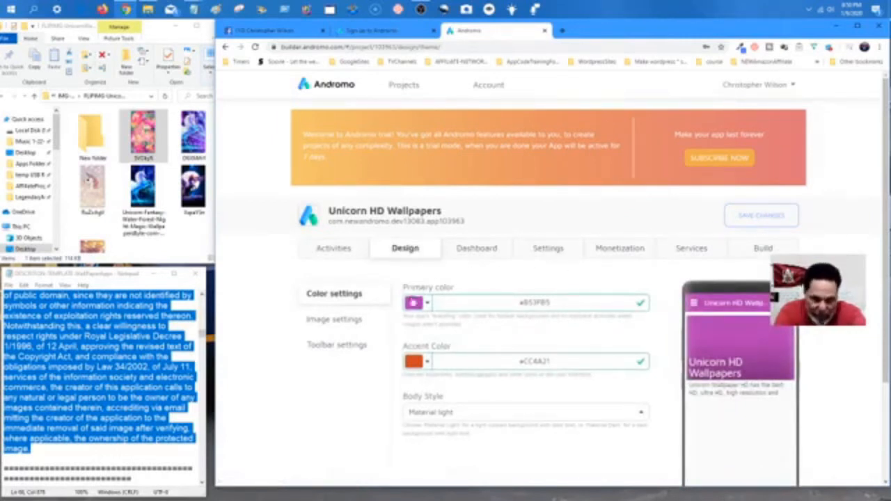
left_click(344, 324)
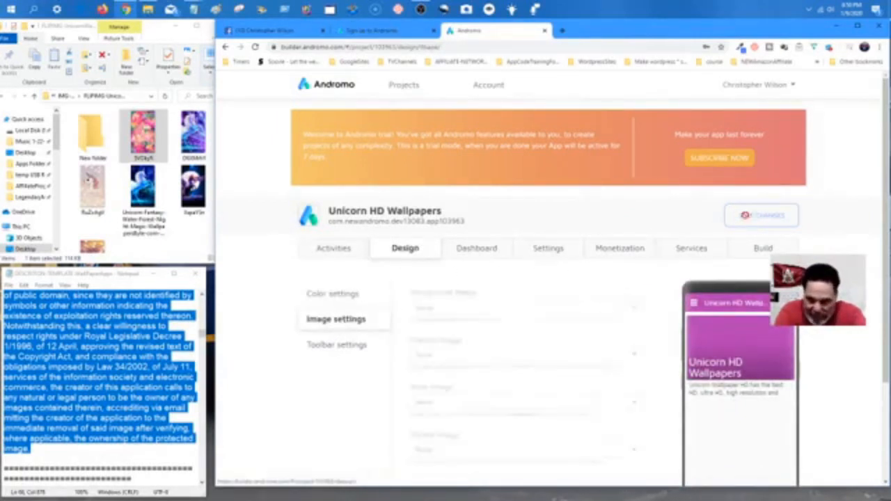
left_click(479, 256)
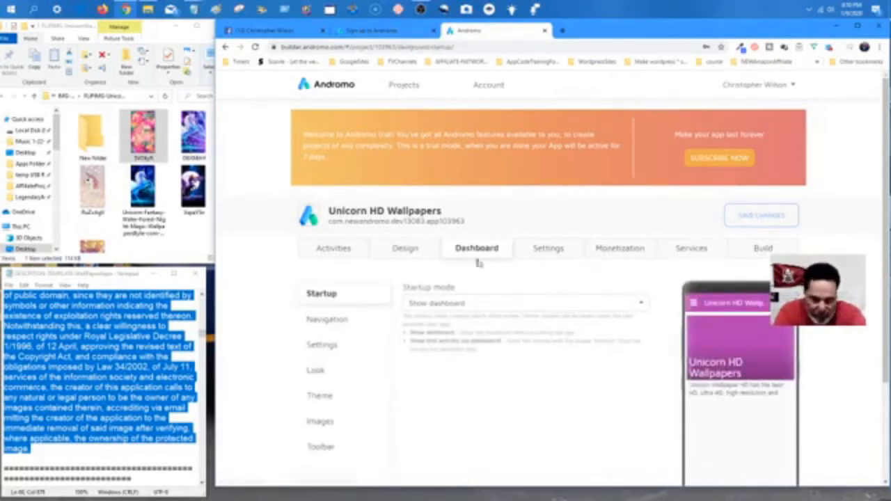
Set Startup mode to 'Show first activity (no dashboard)'.
left_click(470, 304)
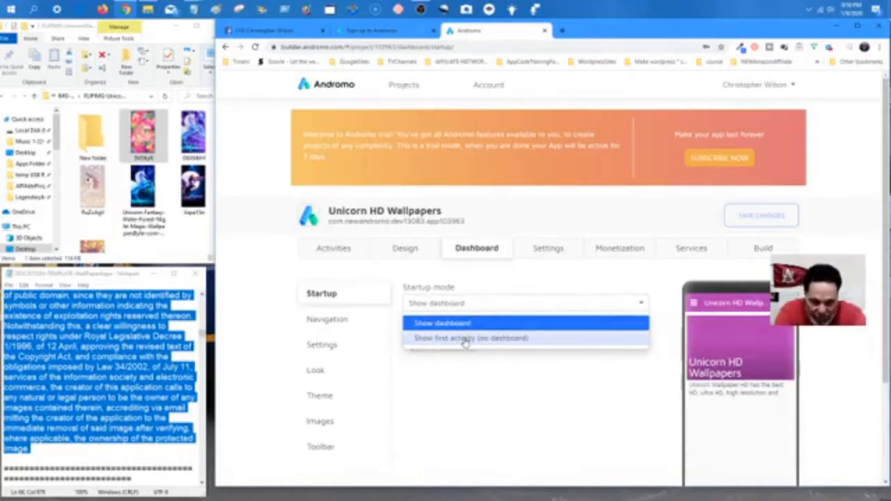
left_click(465, 339)
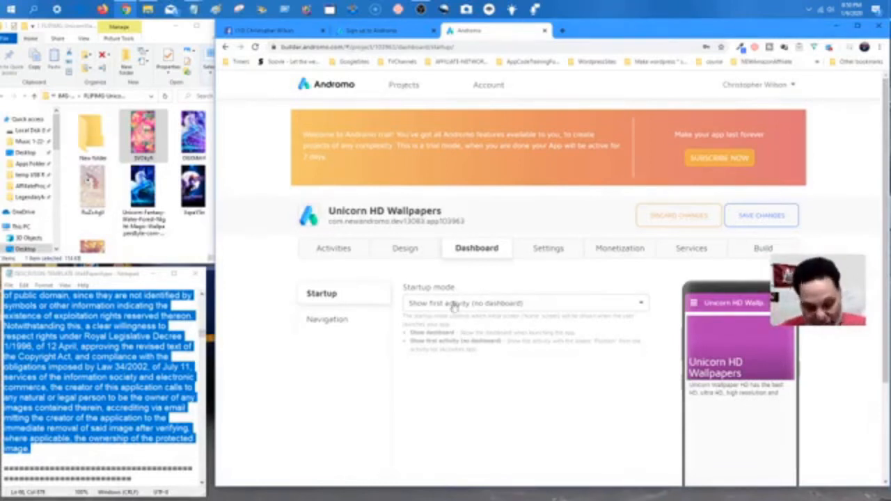
left_click(503, 309)
left_click(480, 324)
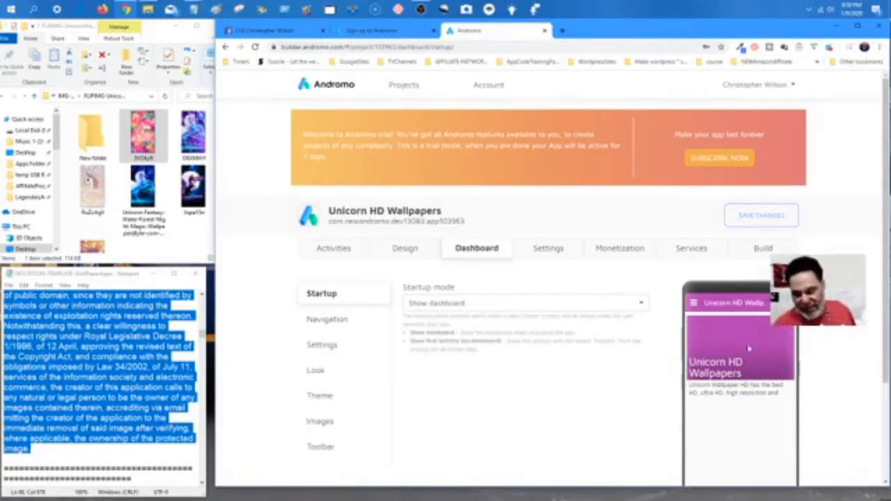
scroll(736, 345, "down", 2)
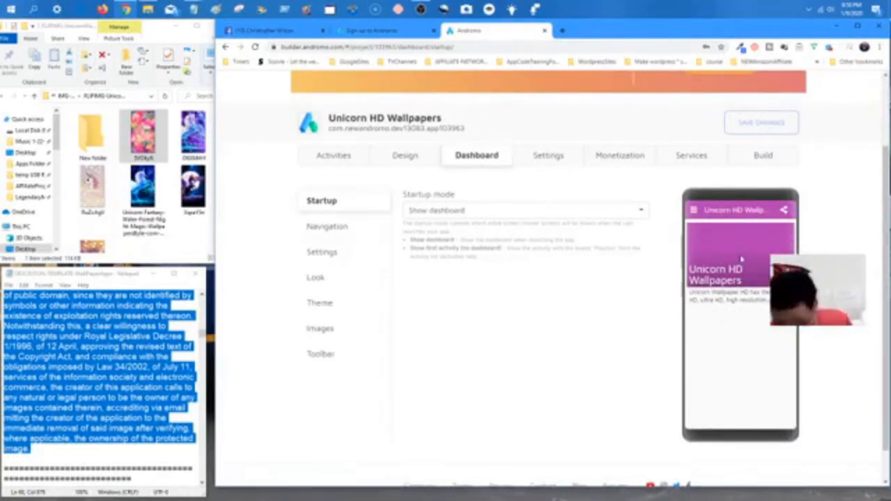
left_click(471, 216)
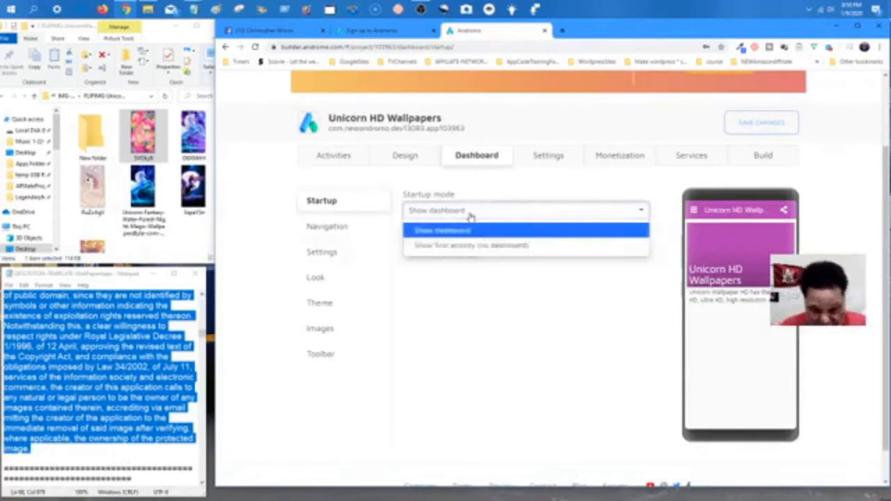
left_click(449, 244)
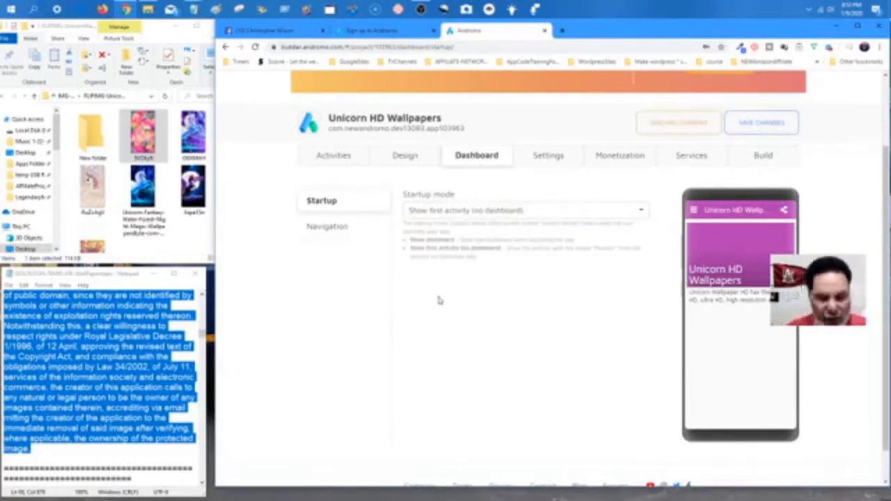
Uncheck Enable navigation drawer and save the startup and navigation changes.
left_click(327, 226)
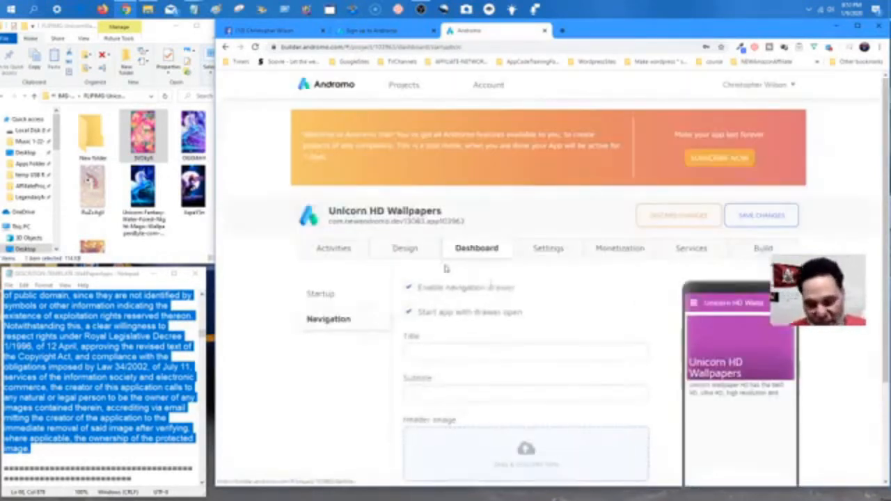
scroll(483, 269, "down", 2)
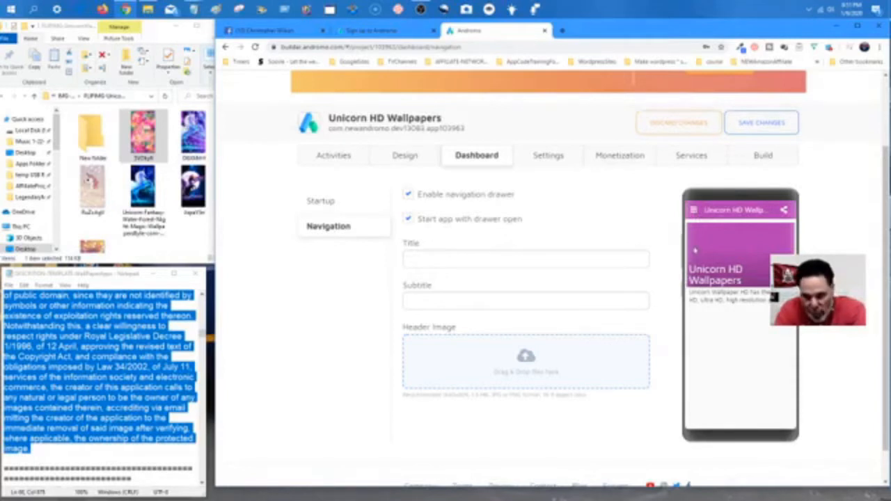
left_click(409, 196)
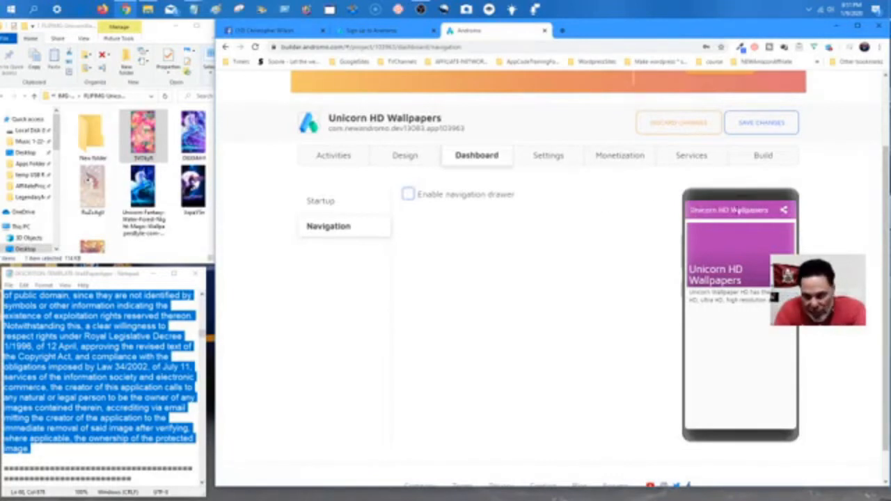
left_click(409, 196)
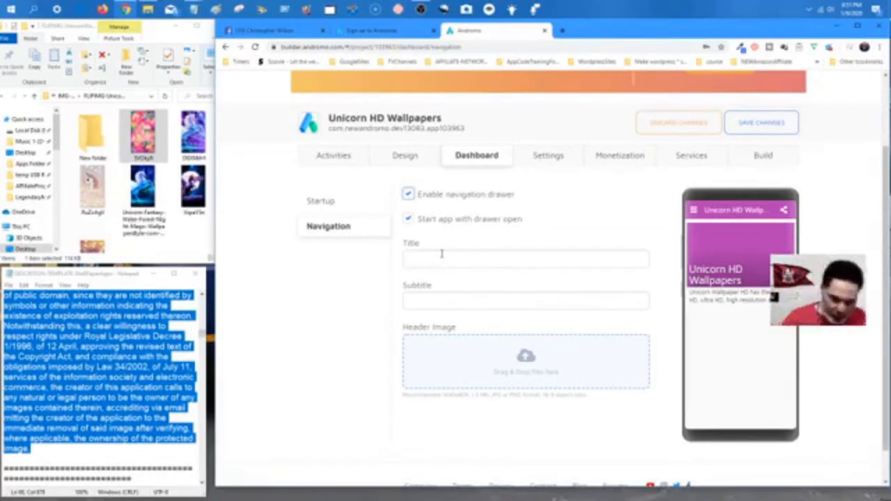
left_click(408, 195)
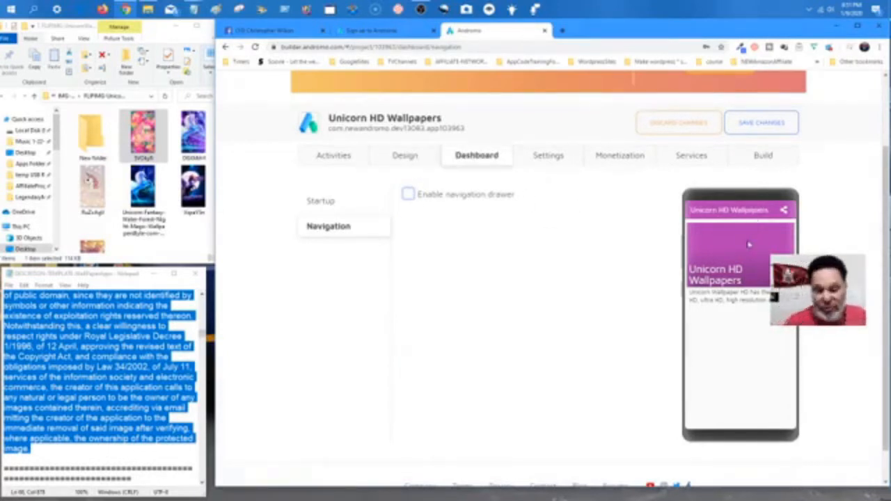
left_click(752, 132)
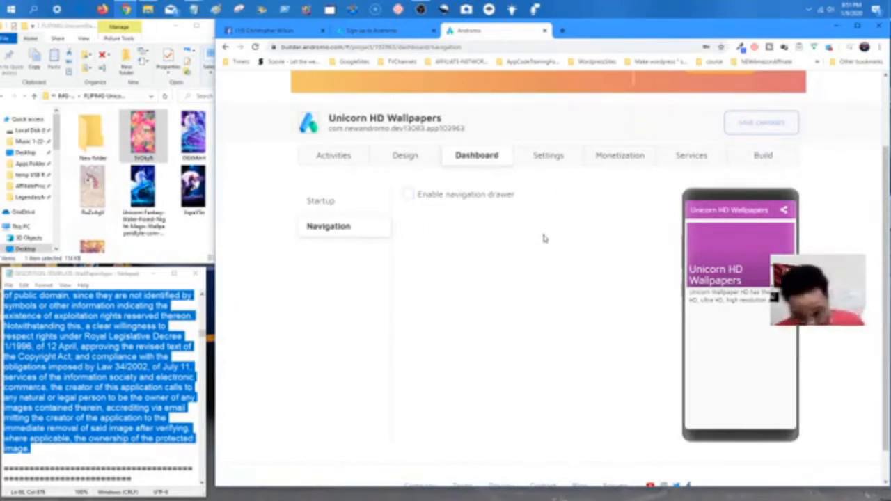
left_click(549, 157)
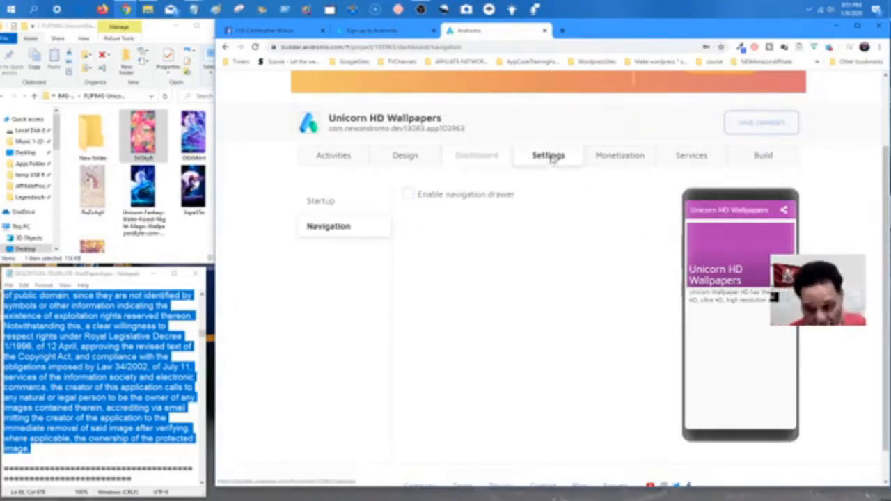
Change the app name to 'Unicorn Wallpapers HD'.
scroll(507, 311, "down", 2)
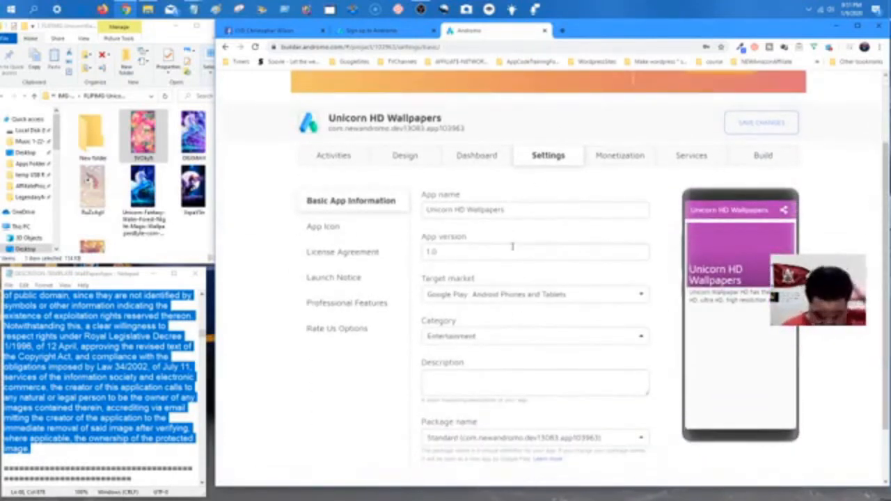
left_click(467, 210)
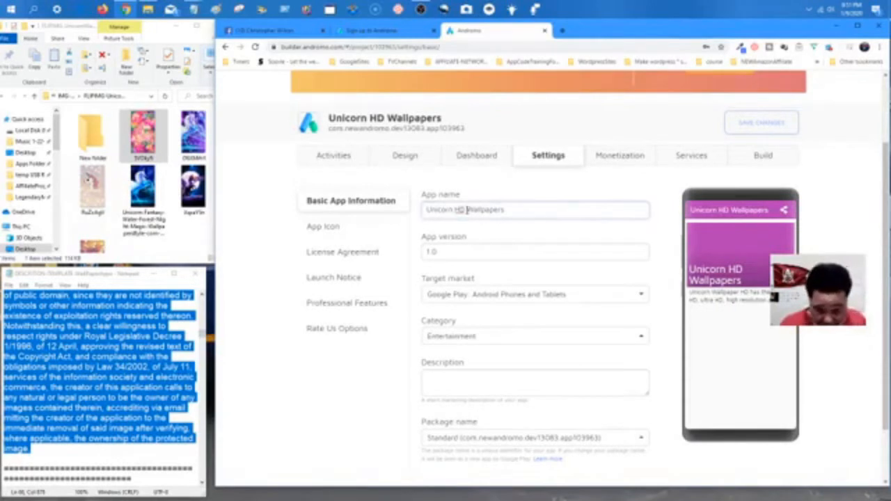
key("BackSpace")
key("BackSpace")
key("BackSpace")
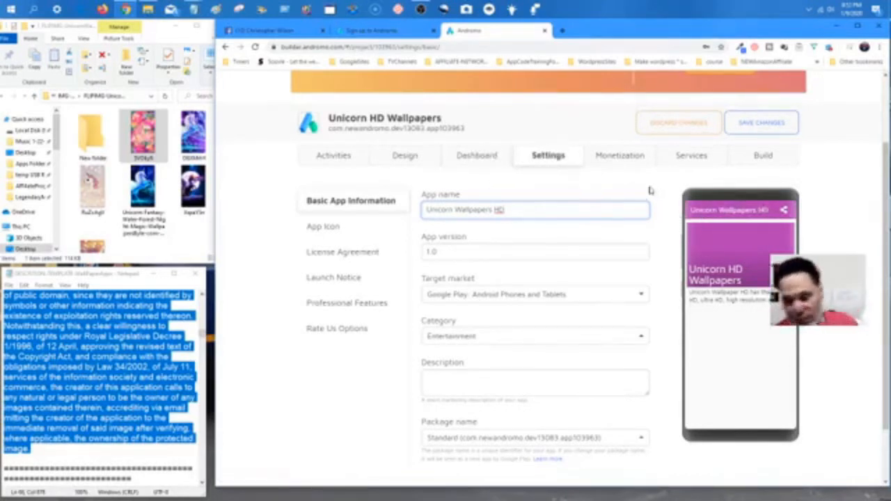
left_click(340, 229)
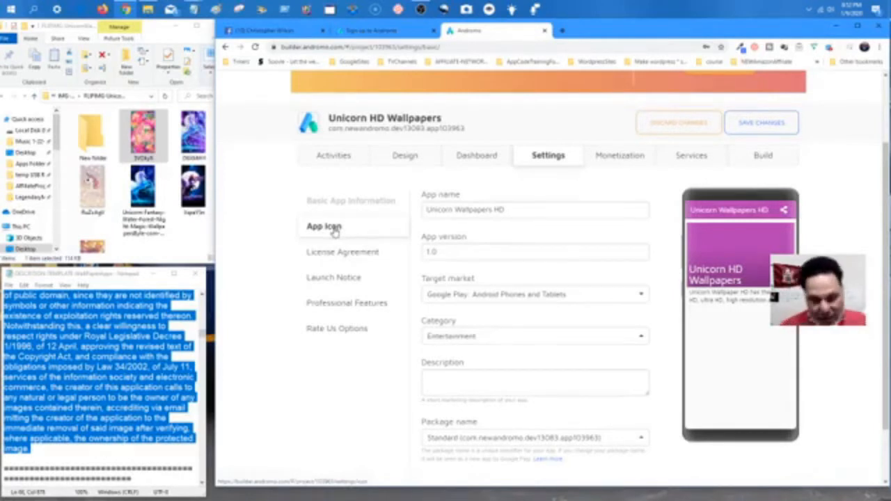
Browse the App Icon, License Agreement, Launch Notice and Professional Features settings.
left_click(333, 232)
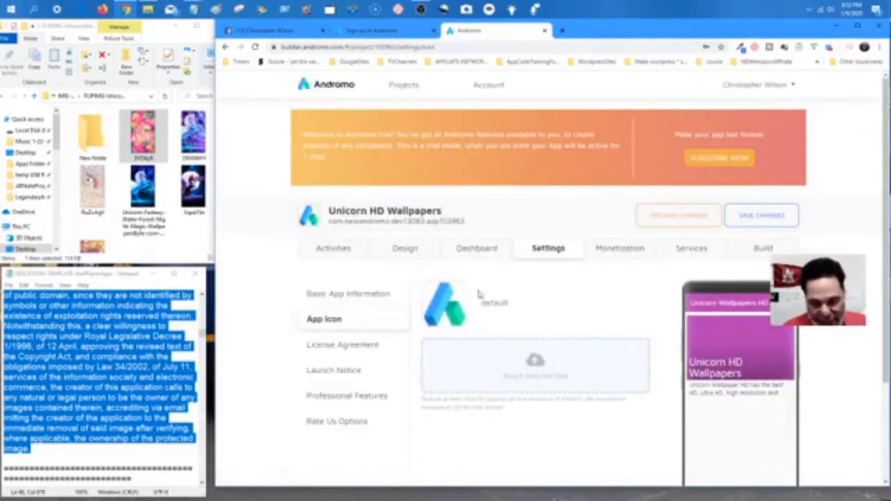
scroll(507, 315, "down", 1)
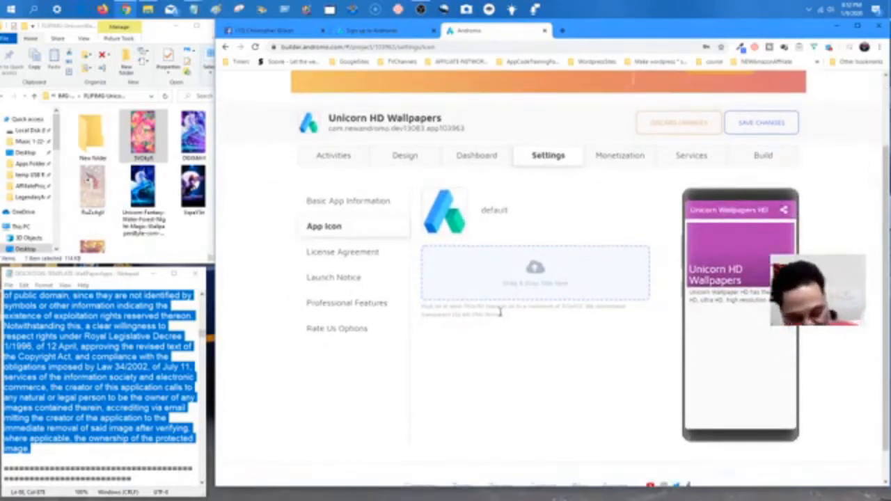
left_click(376, 252)
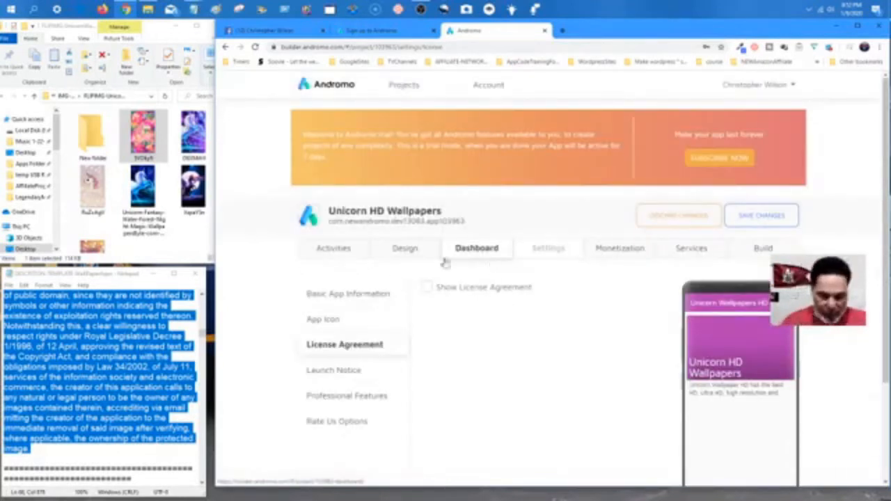
scroll(480, 298, "down", 1)
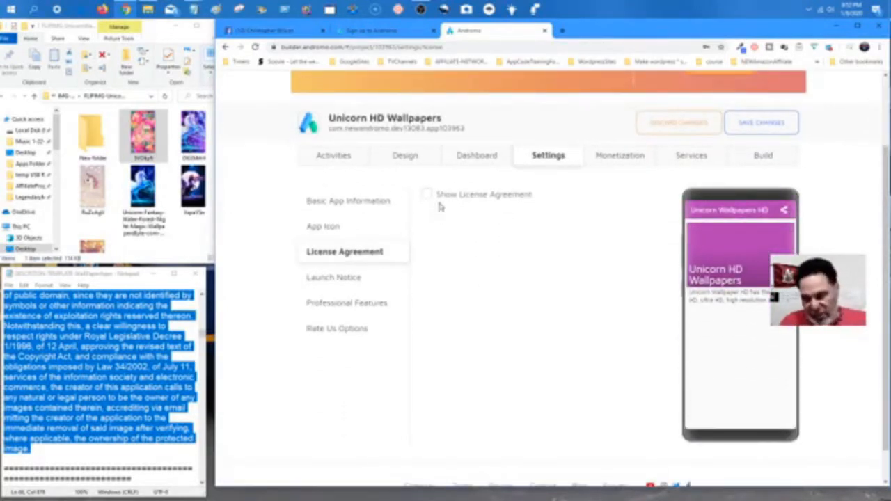
left_click(371, 280)
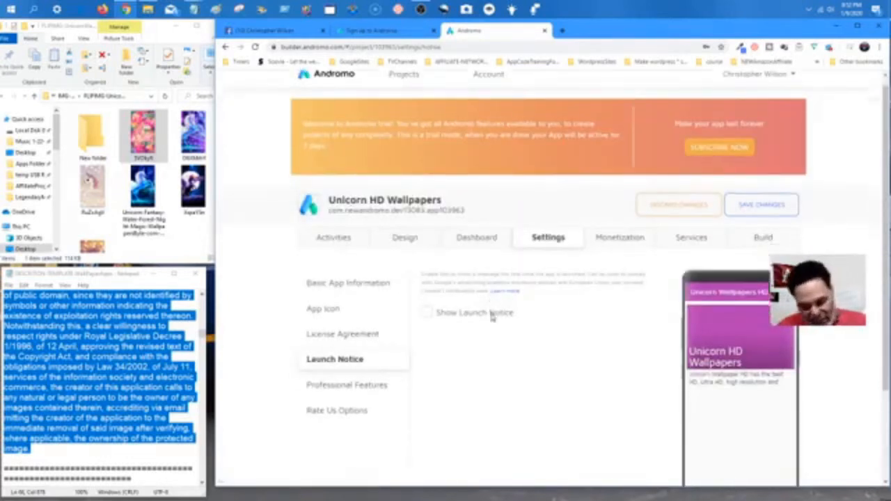
scroll(491, 317, "down", 1)
left_click(329, 302)
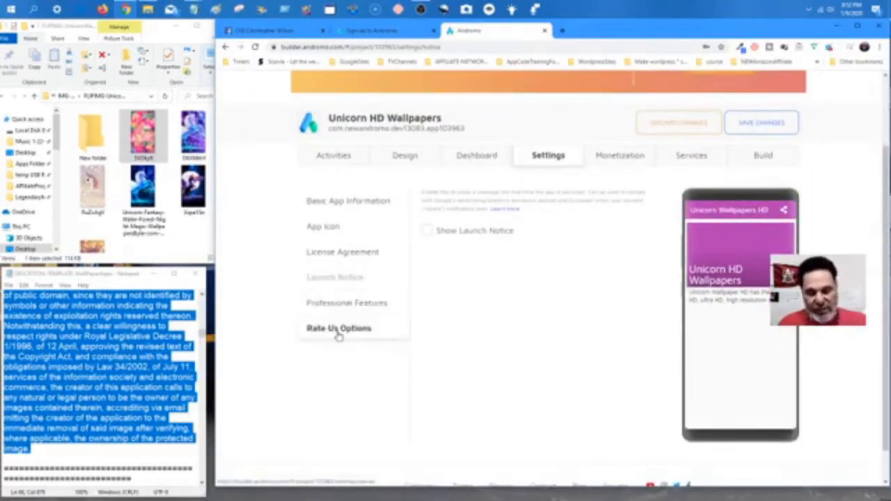
Show the Monetization settings and view the AdMob ad options.
left_click(633, 162)
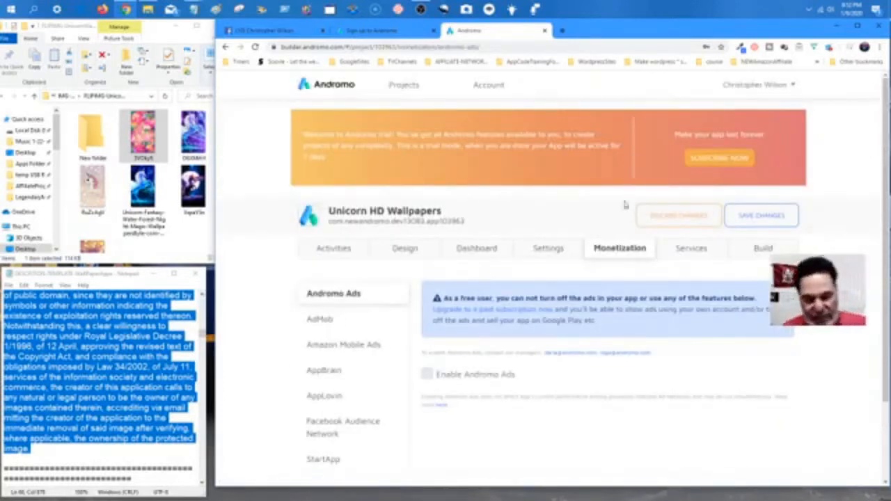
scroll(452, 232, "down", 2)
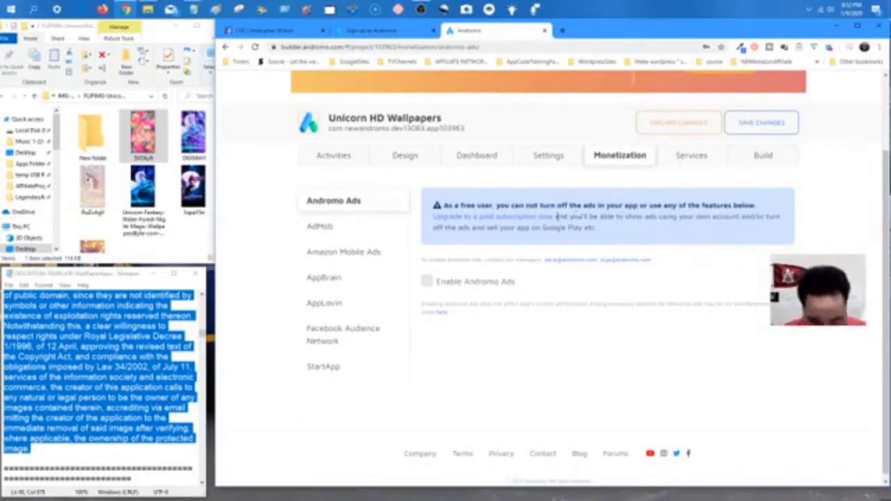
left_click(396, 231)
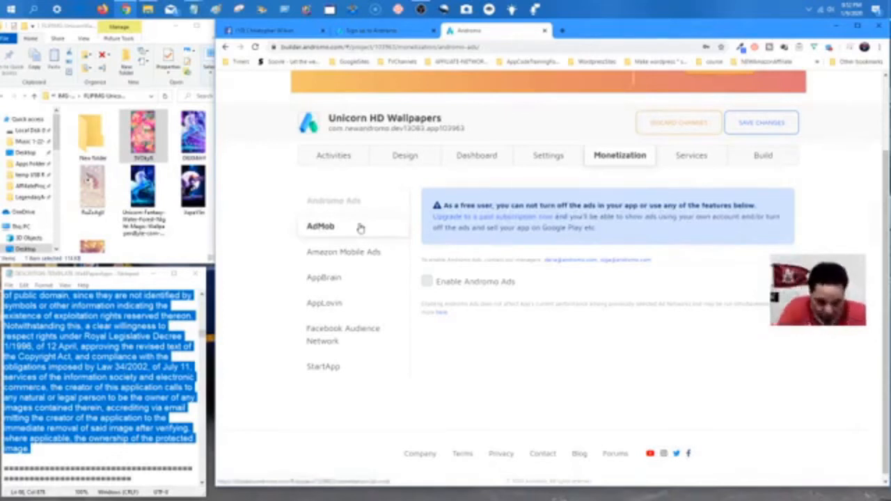
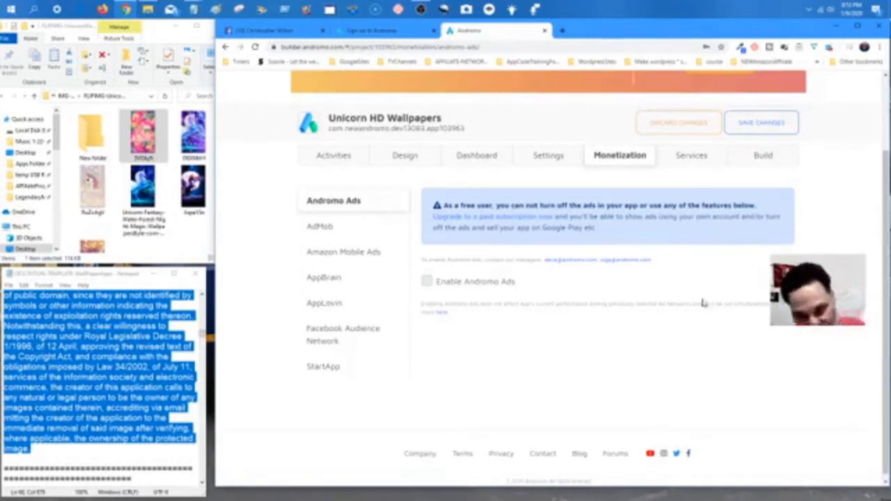
Show the project's Services settings, listing the Firebase Analytics options.
left_click(674, 169)
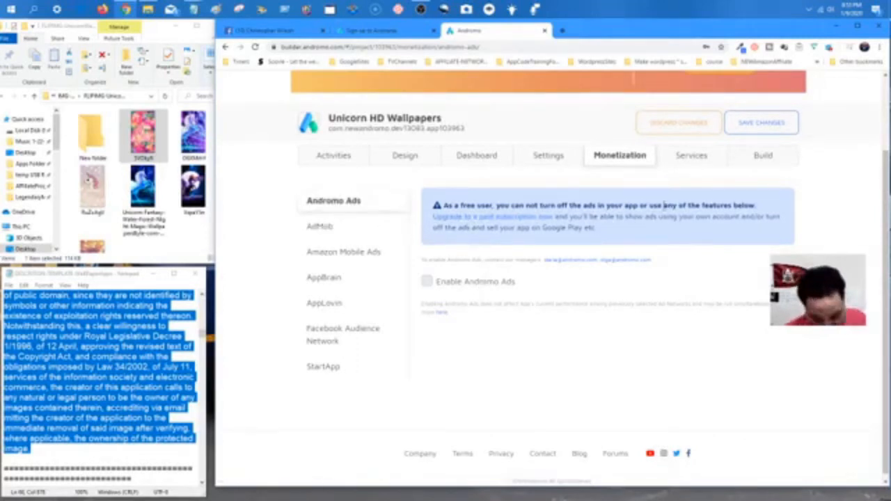
left_click(691, 156)
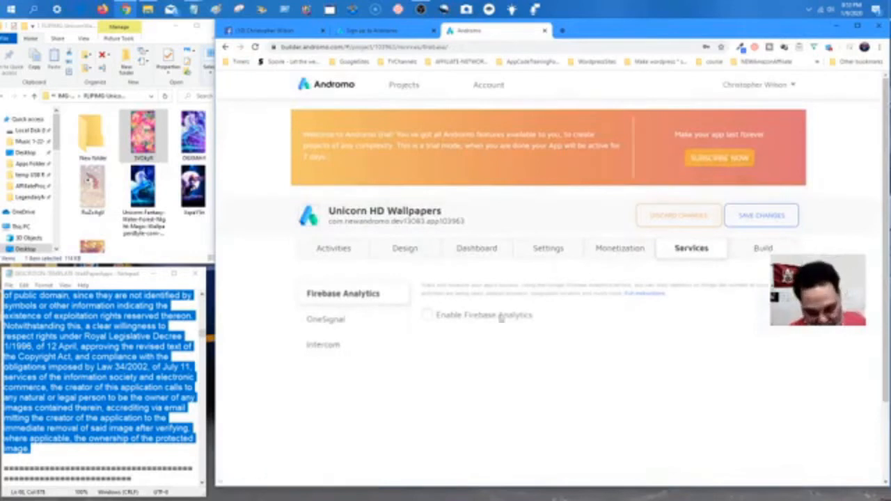
Review the OneSignal service settings, then save the project changes and go to the Build page.
scroll(465, 317, "down", 1)
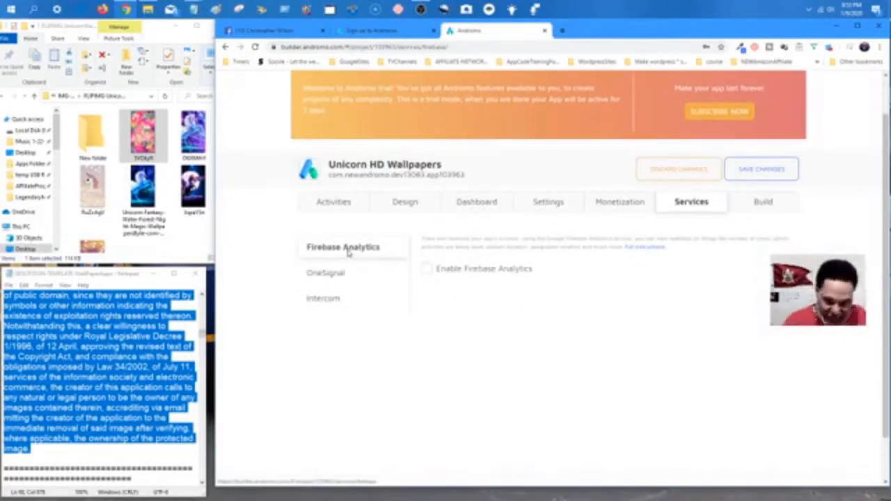
left_click(344, 270)
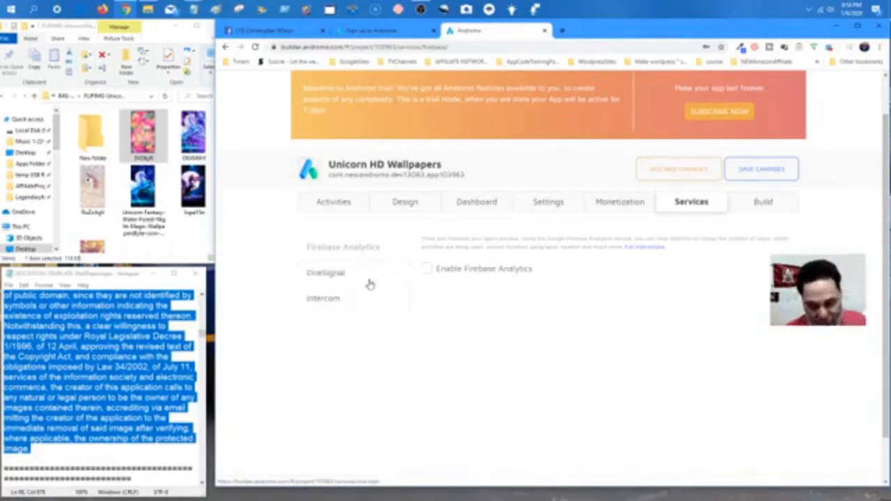
left_click(763, 172)
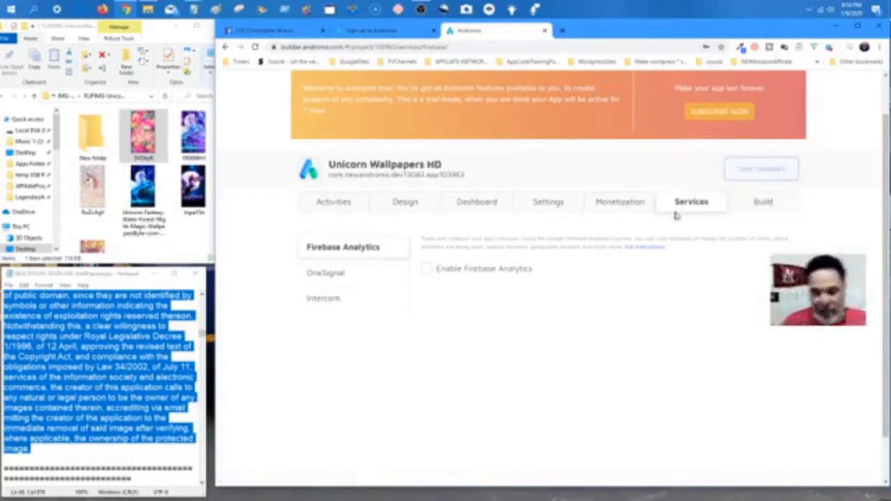
left_click(772, 202)
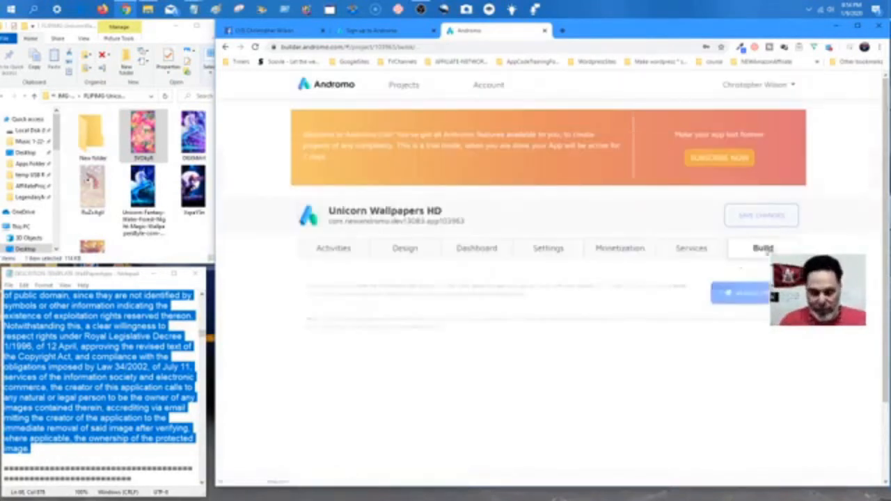
Maximize the browser, adjust the page zoom, and submit Unicorn Wallpapers HD for building.
scroll(533, 322, "down", 1)
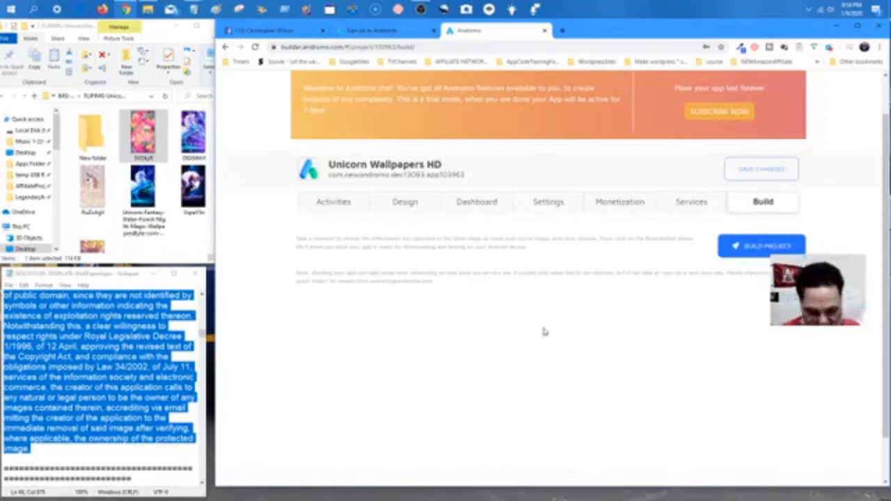
scroll(398, 245, "down", 1)
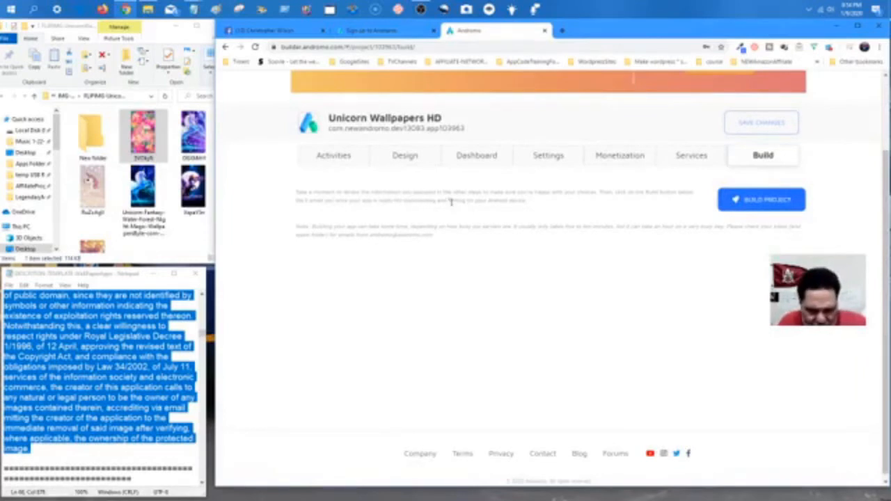
left_click(858, 27)
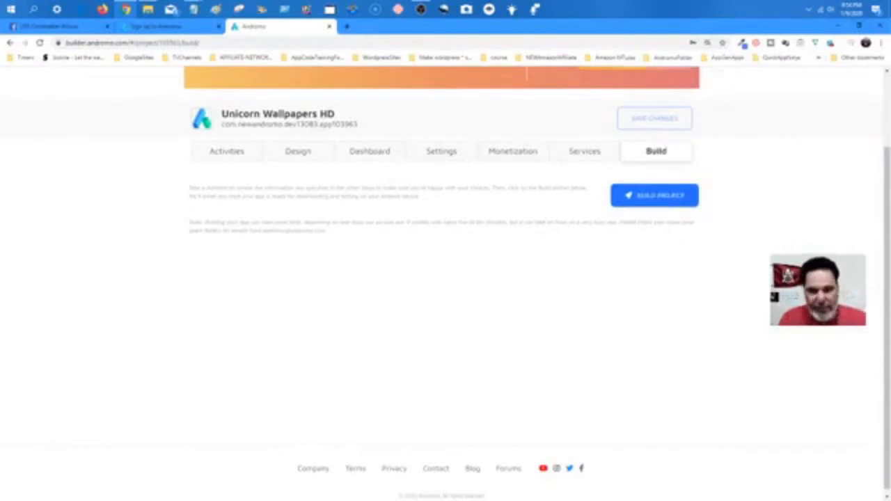
key("ctrl+plus")
key("ctrl+plus")
key("ctrl+plus")
key("ctrl+minus")
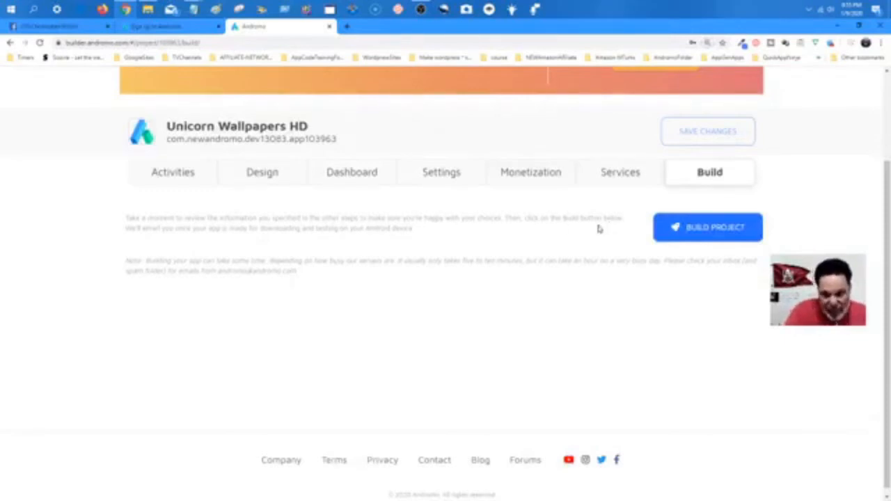
left_click(712, 236)
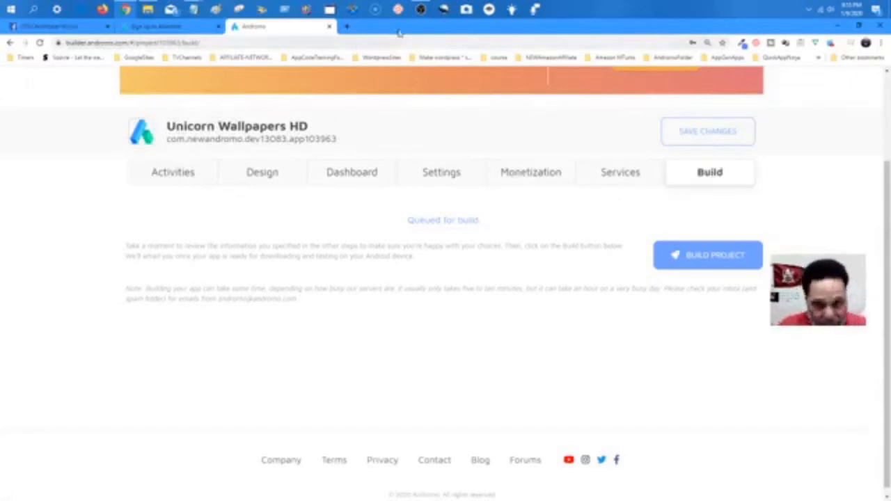
left_click(422, 11)
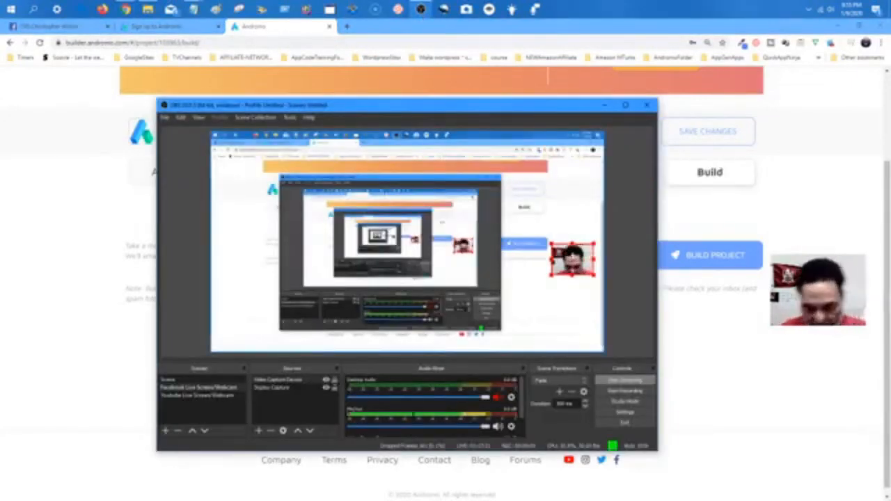
Drag the webcam overlay lower in the OBS preview, then go back to the Andromo build page.
left_click_drag(576, 261, 566, 321)
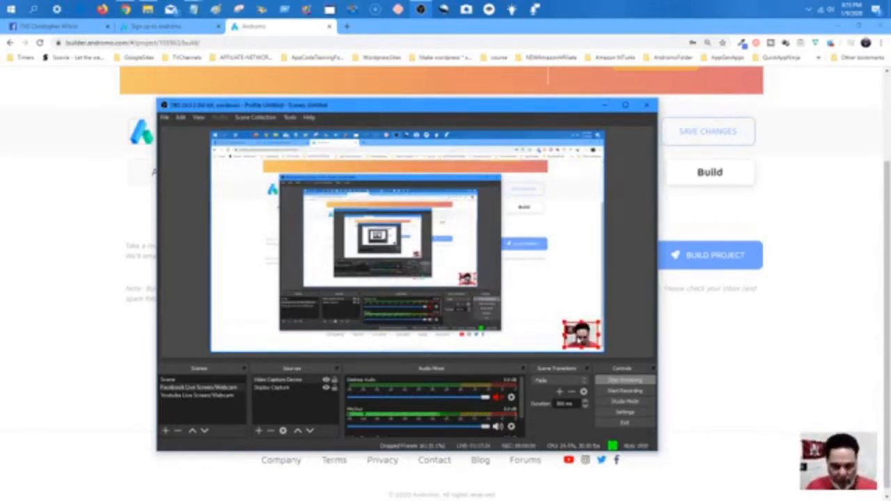
left_click(282, 388)
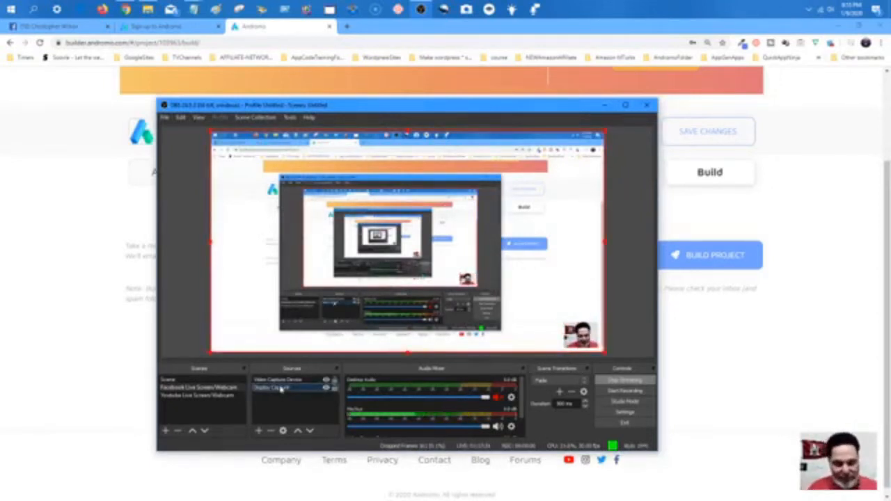
left_click(94, 132)
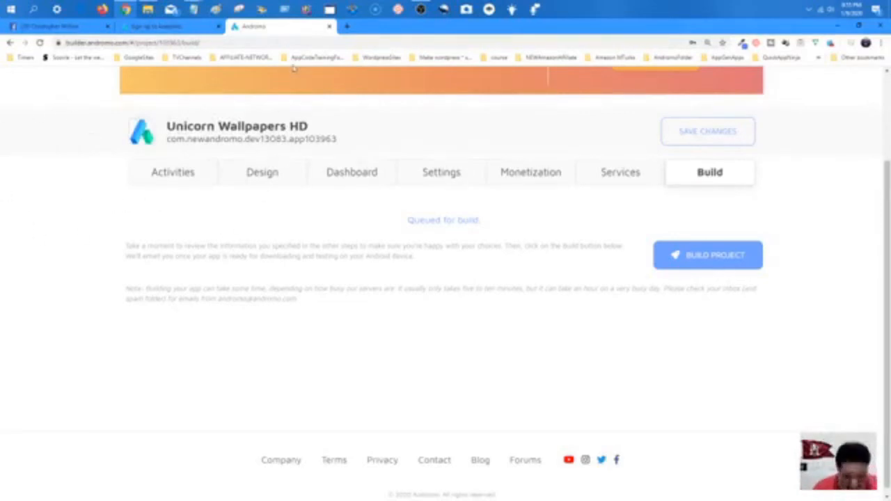
Open Gmail in a new tab and switch to the other signed-in account's inbox.
left_click(347, 28)
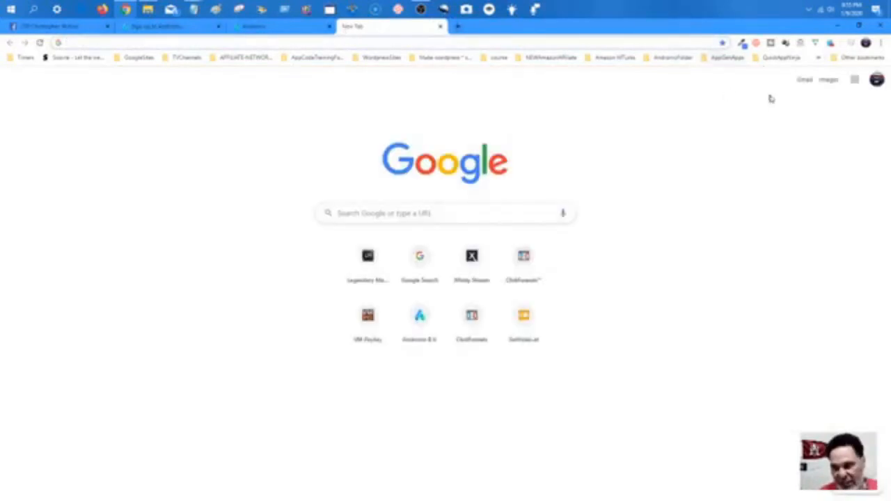
left_click(804, 82)
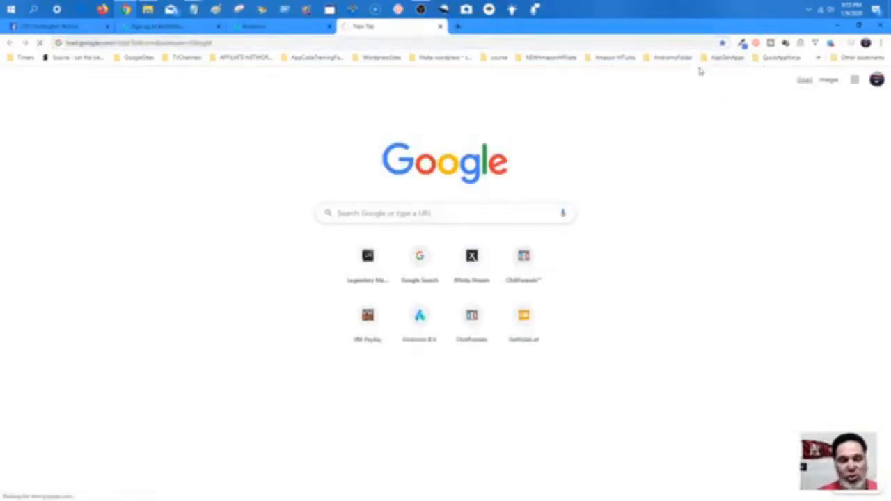
left_click(305, 32)
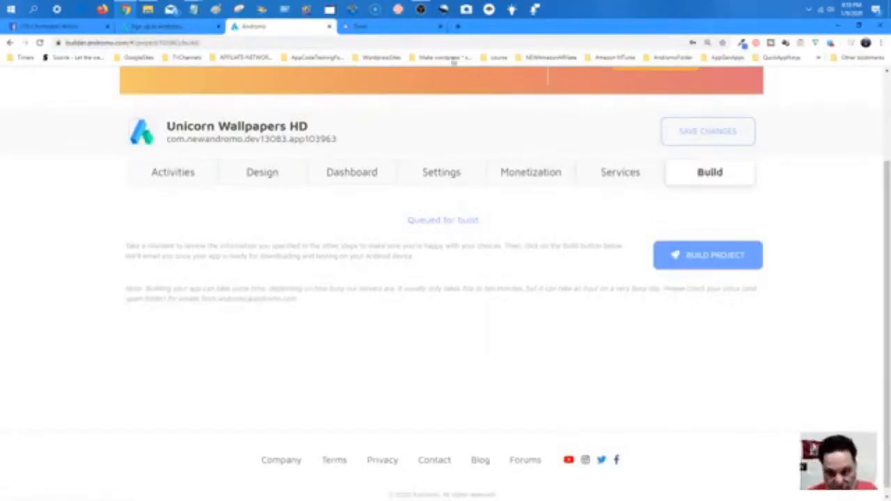
left_click(394, 28)
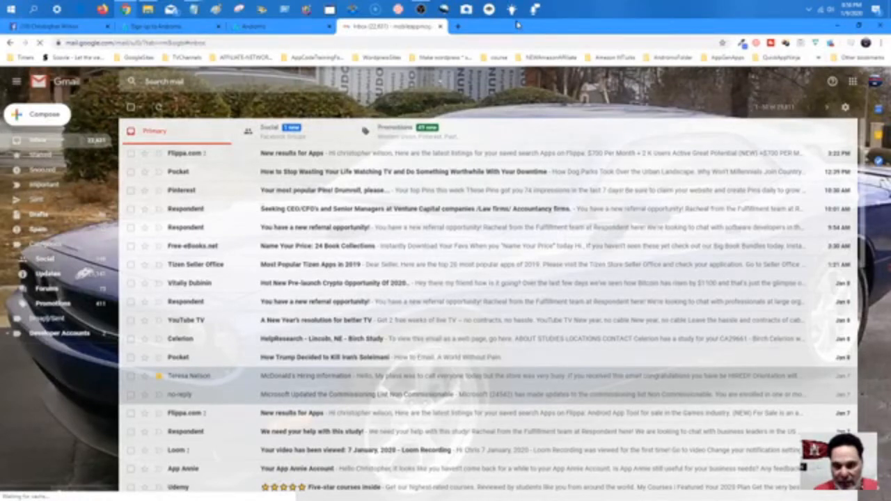
left_click(875, 81)
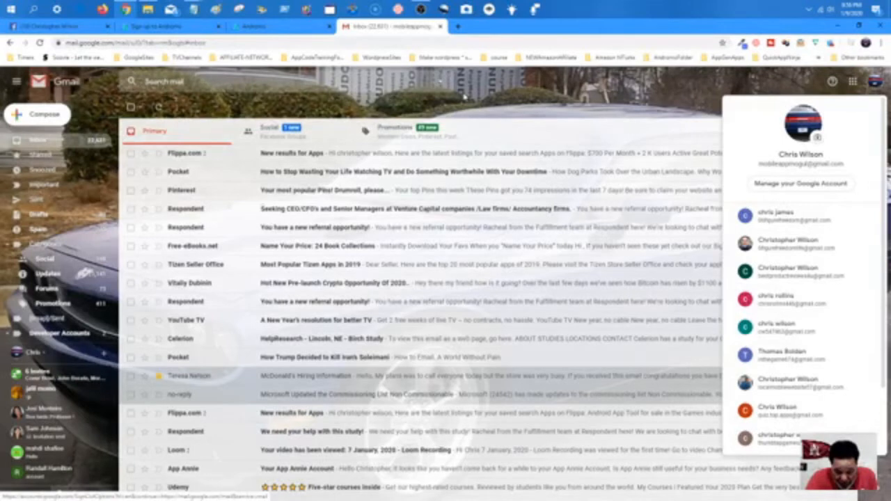
left_click(777, 394)
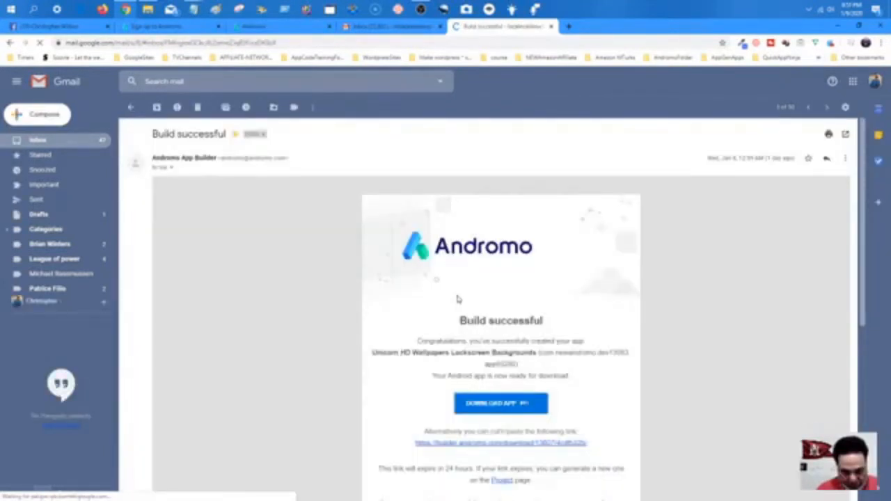
Download the built APK into the BUILDS-Unicorn folder, saving it as fnf1.apk.
scroll(467, 307, "down", 2)
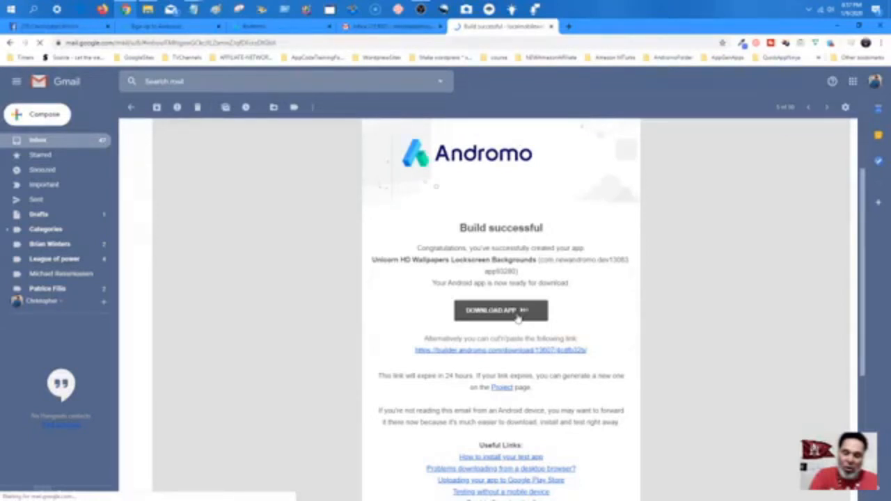
left_click(517, 318)
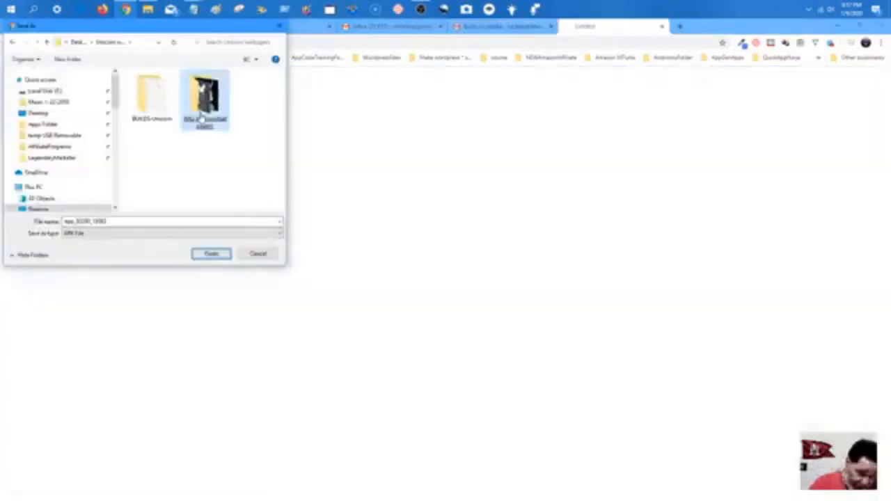
left_click(145, 106)
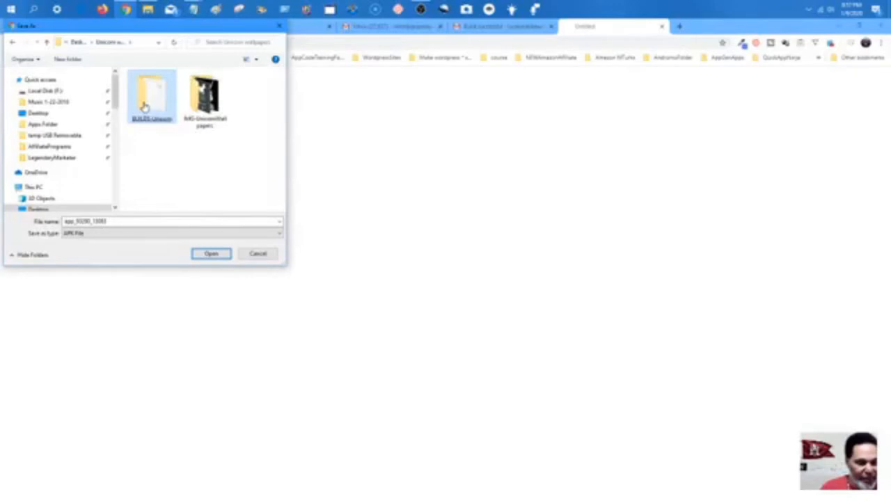
double_click(151, 105)
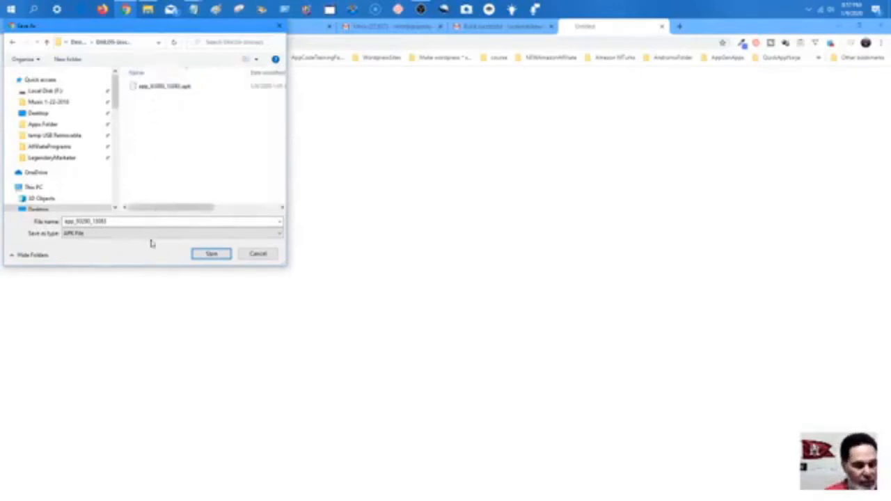
double_click(123, 221)
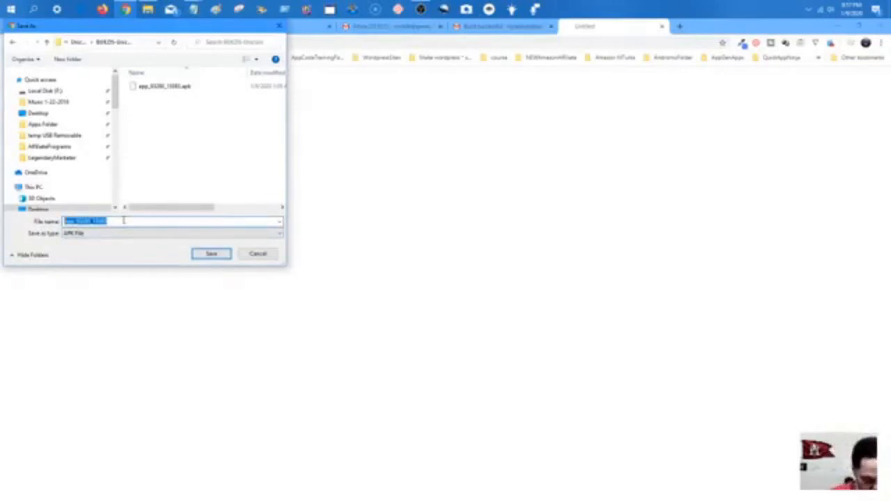
type("fnf")
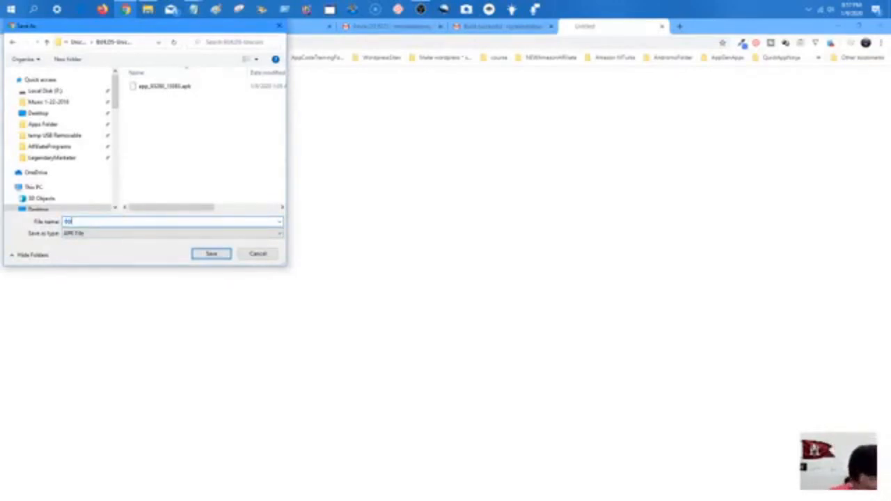
type("1")
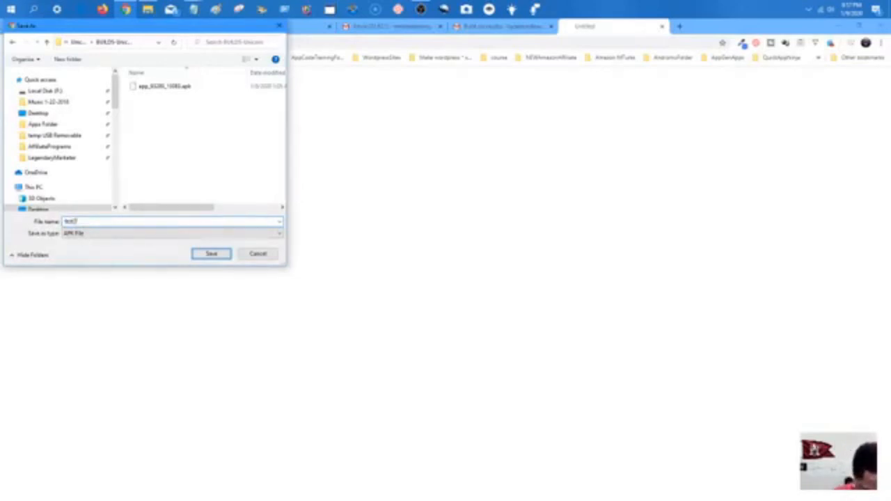
type(".apk")
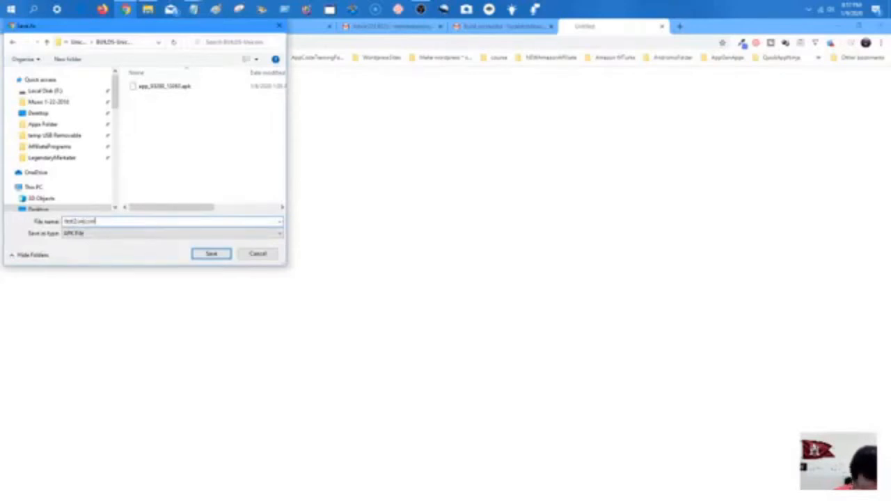
key("Return")
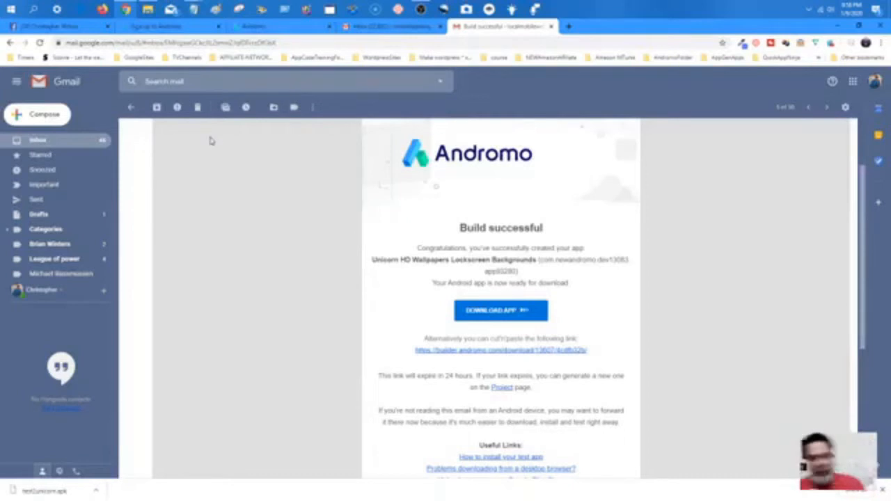
Select the Video Capture Device webcam source and drag it toward the preview's bottom-right corner.
left_click(421, 9)
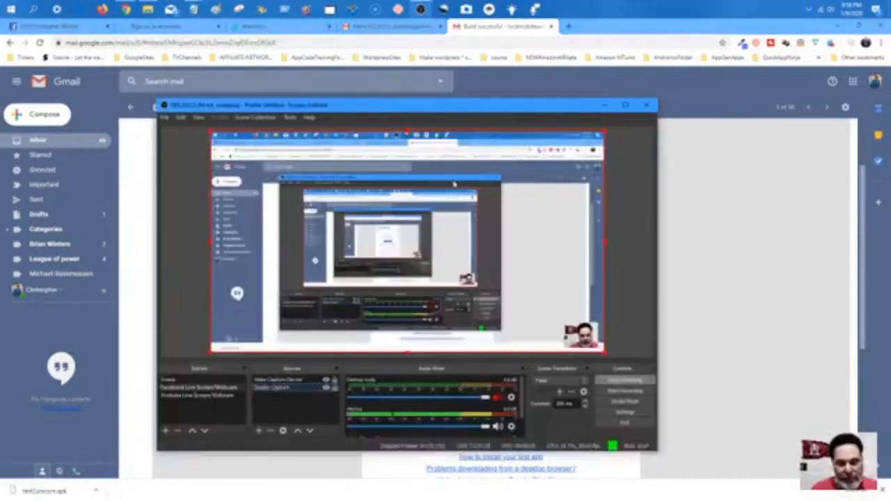
left_click(588, 335)
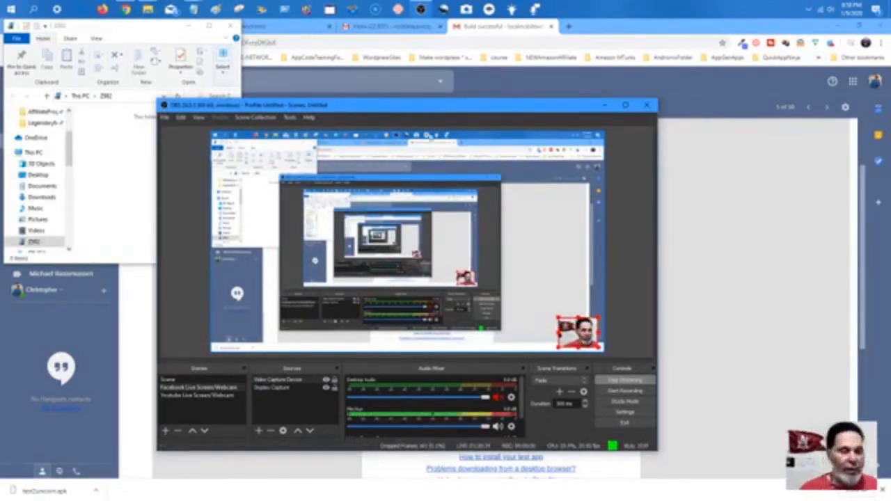
left_click(159, 28)
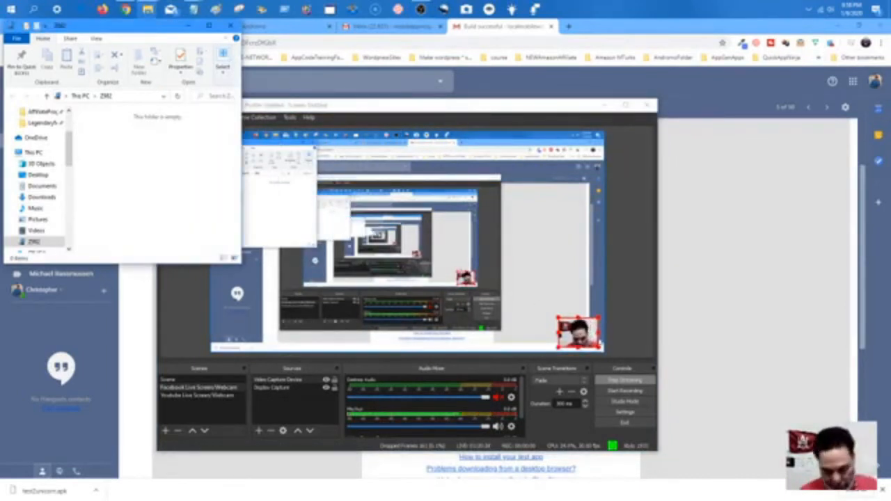
left_click(268, 388)
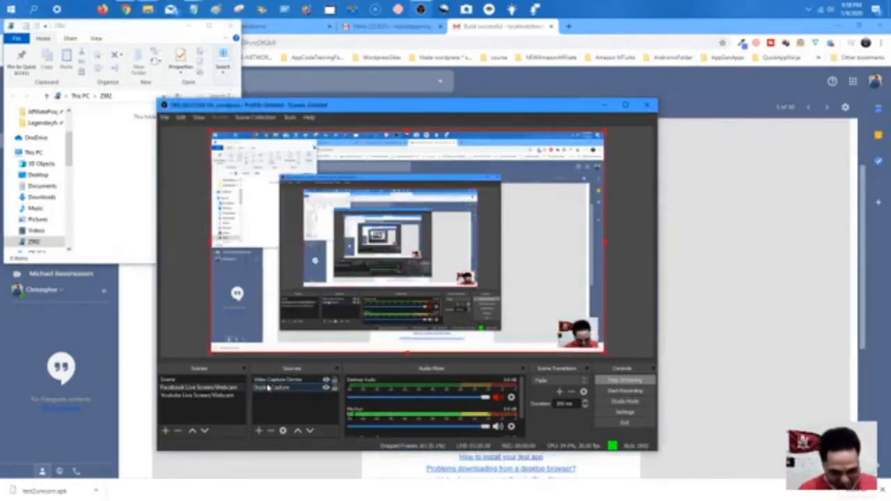
left_click(275, 381)
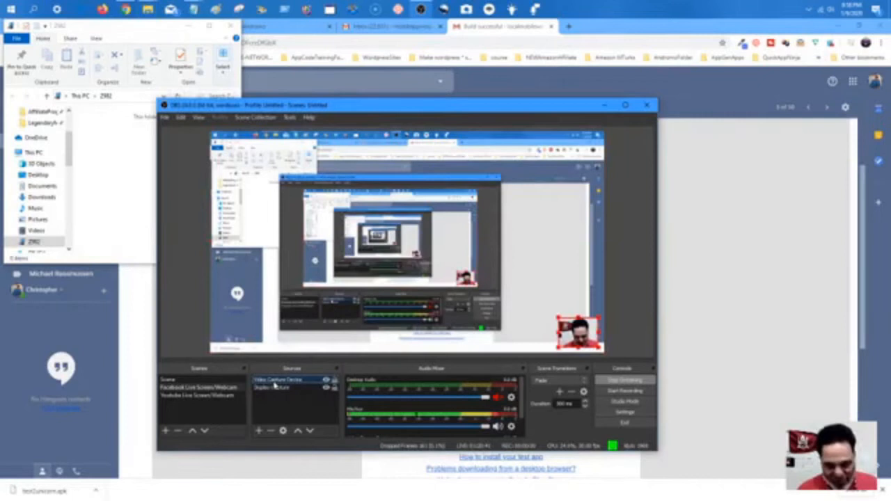
left_click(279, 406)
left_click(578, 333)
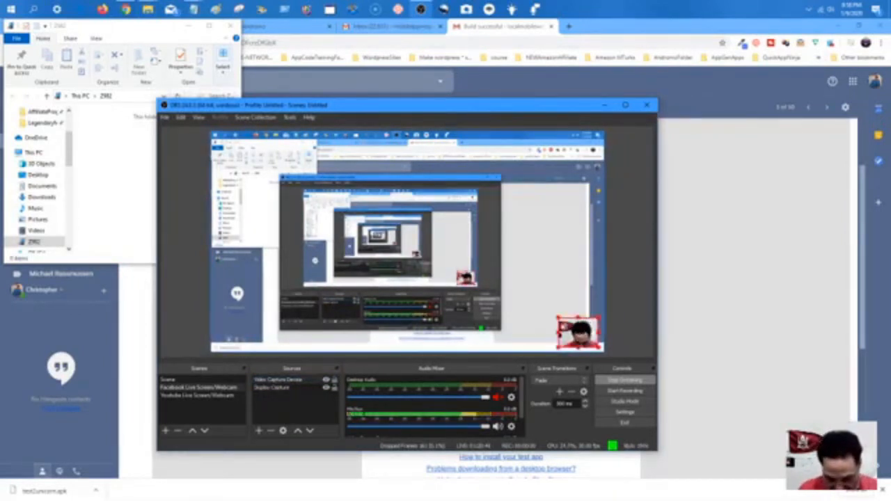
left_click_drag(562, 325, 578, 342)
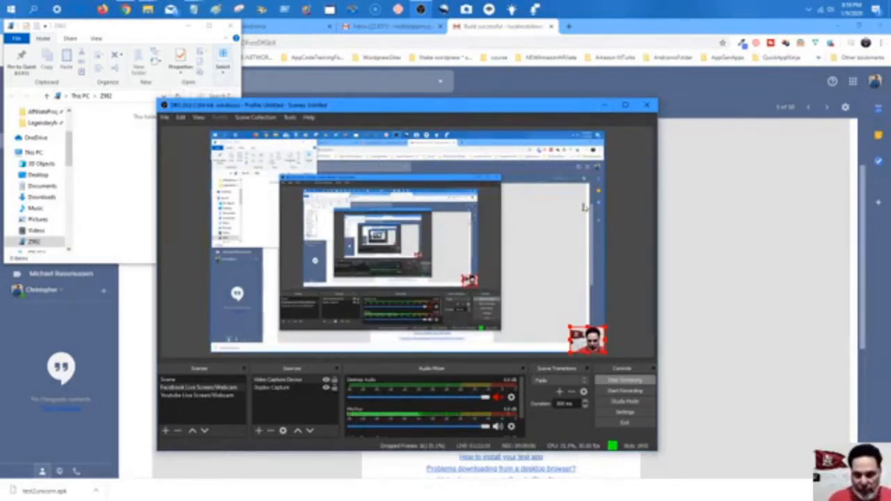
left_click(604, 106)
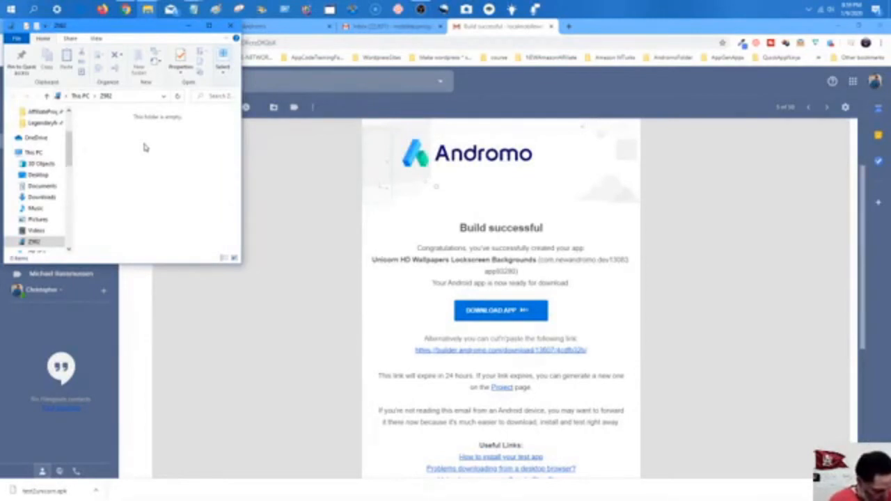
Open the connected phone in File Explorer and arrange two file windows side by side.
left_click(145, 147)
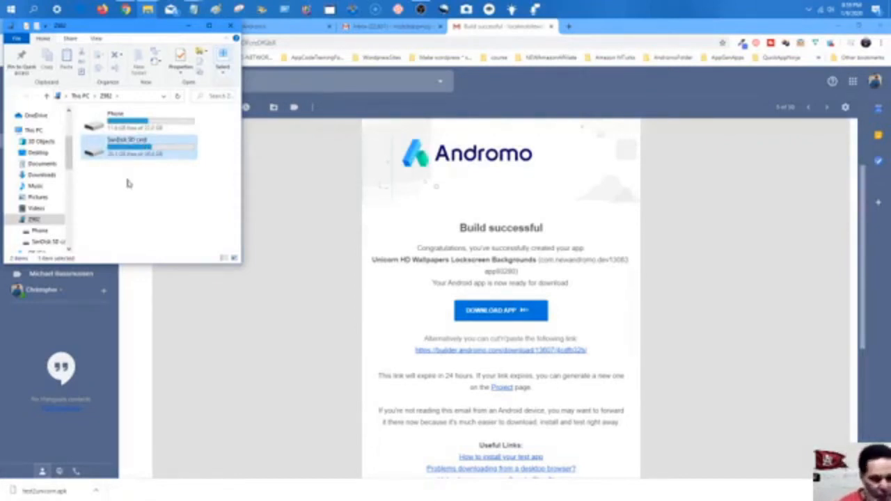
left_click_drag(139, 28, 322, 143)
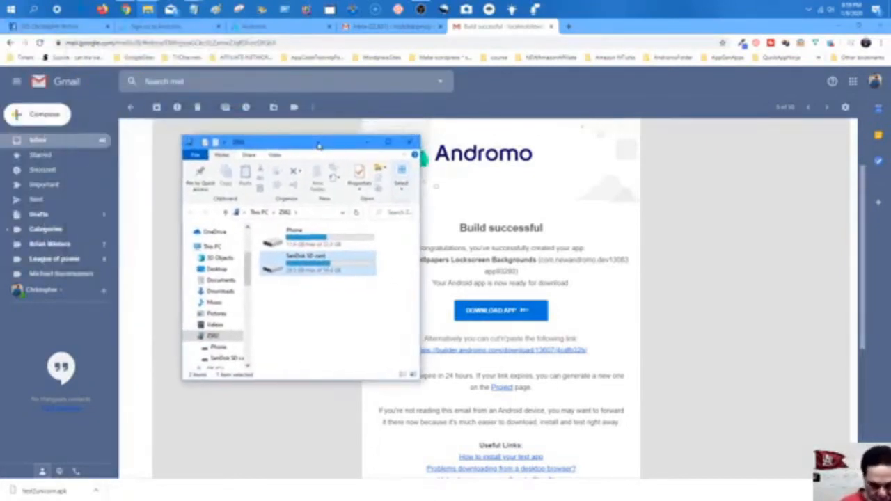
left_click(291, 27)
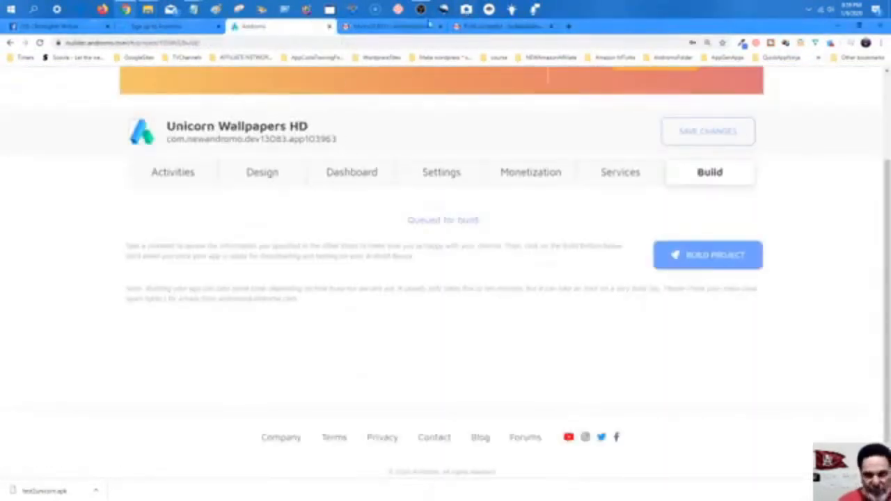
mouse_move(143, 13)
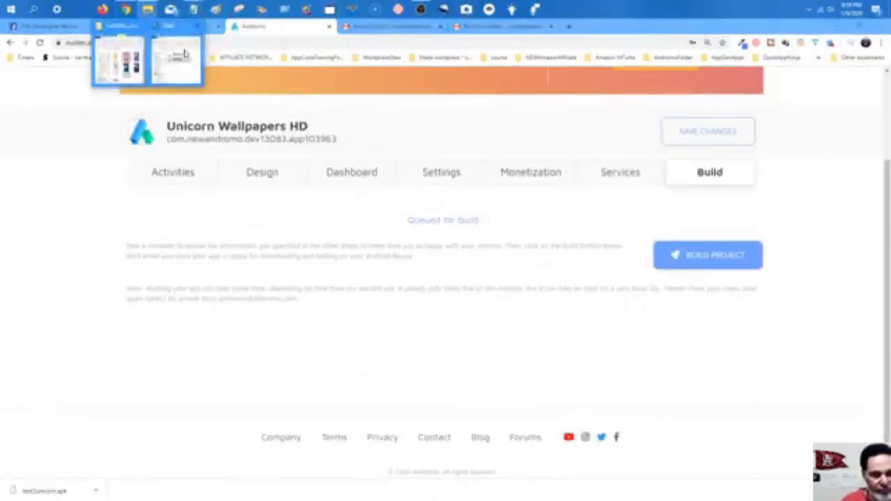
left_click(185, 54)
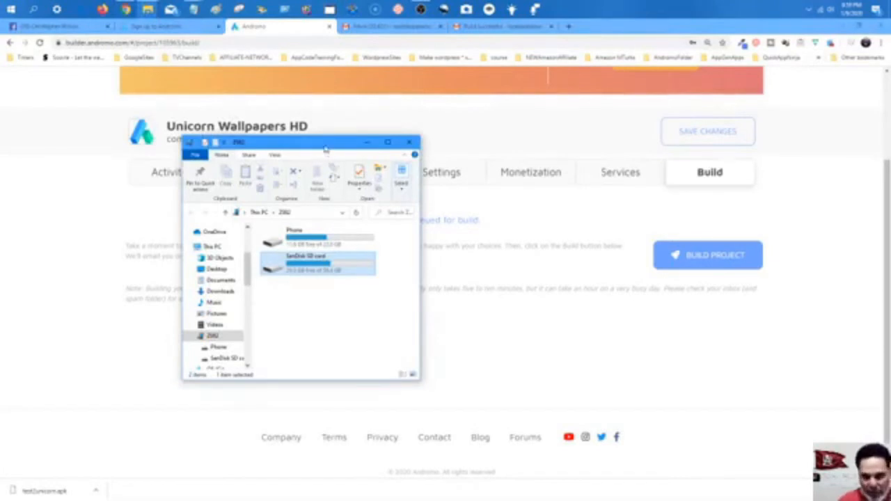
left_click_drag(325, 148, 155, 58)
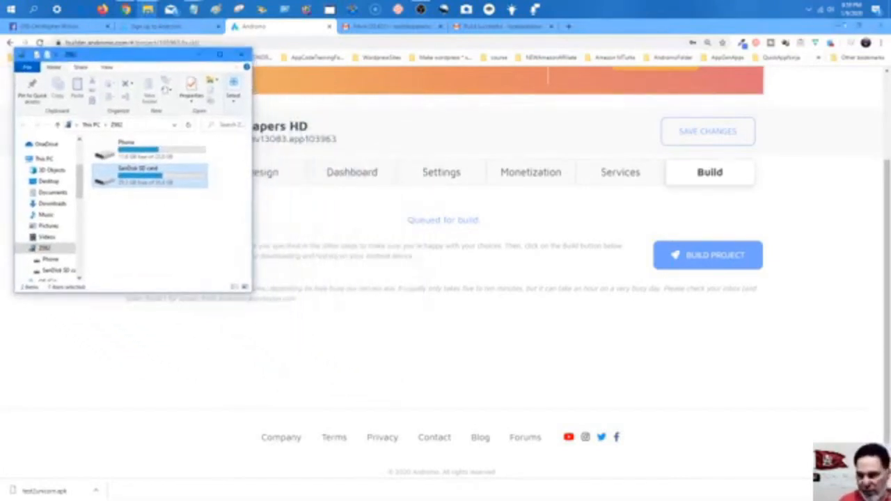
left_click(860, 26)
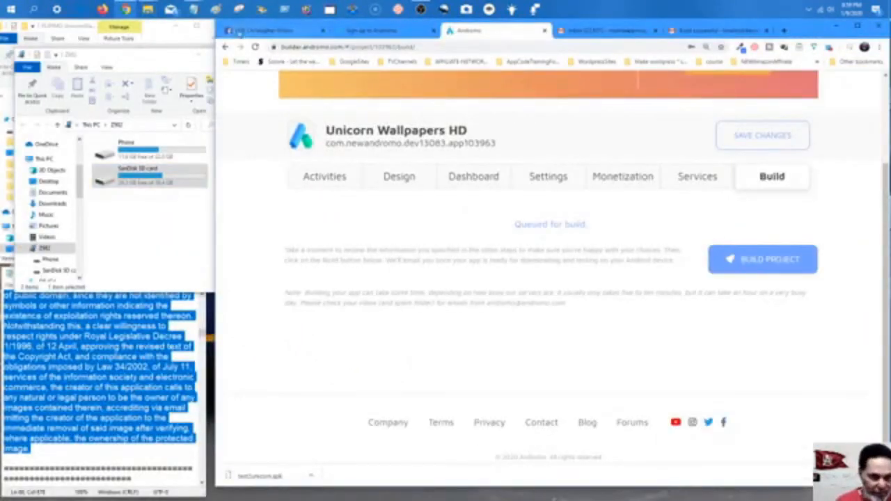
left_click(133, 66)
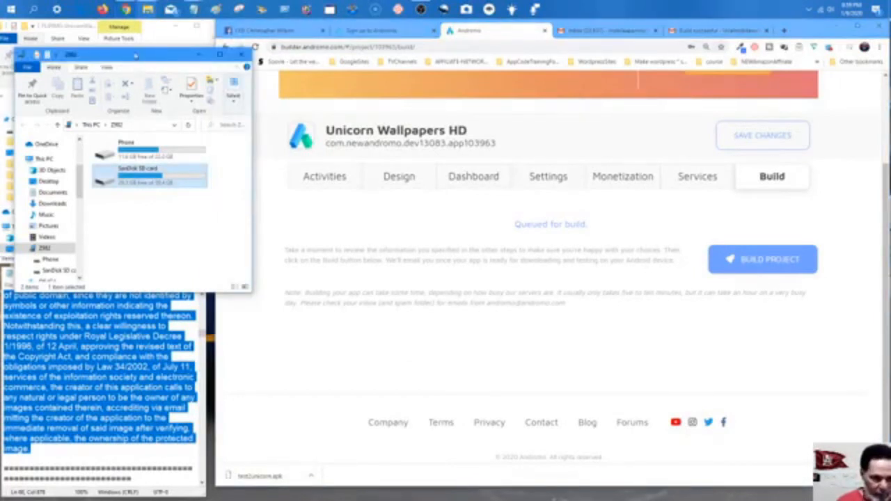
left_click_drag(135, 54, 376, 57)
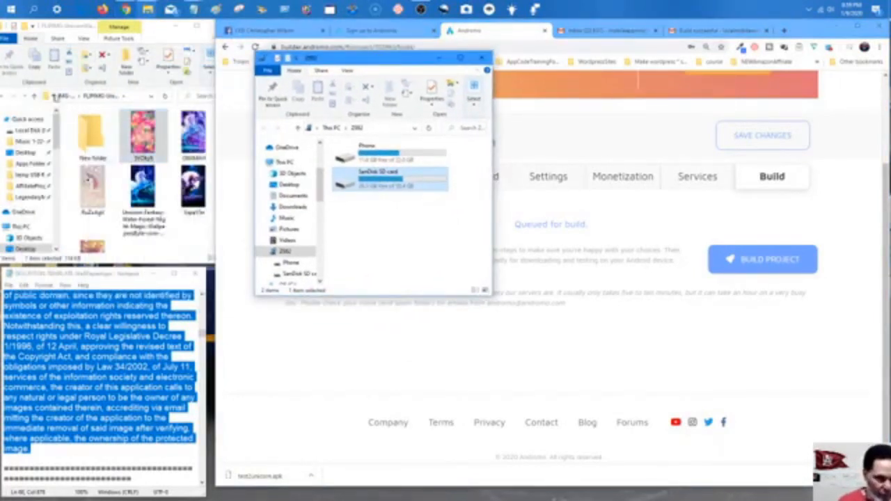
Navigate to the BUILDS-Unicorn folder and select the test Unicorn APK.
left_click(63, 98)
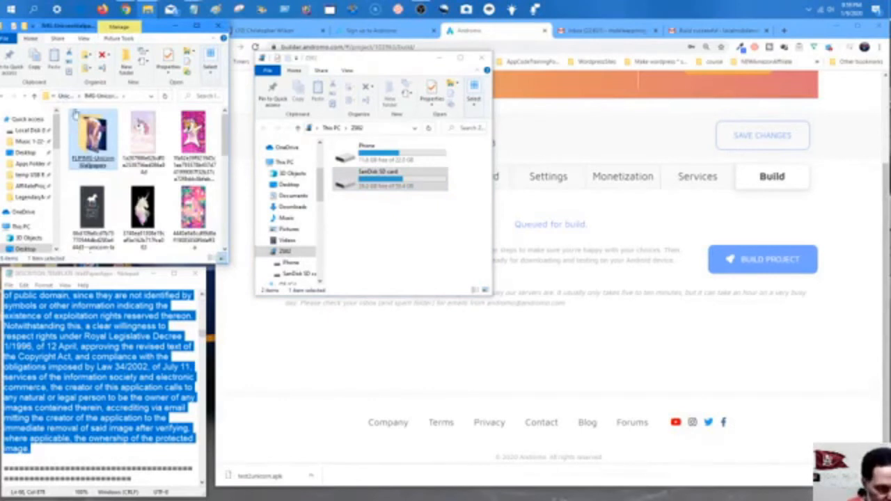
left_click(63, 97)
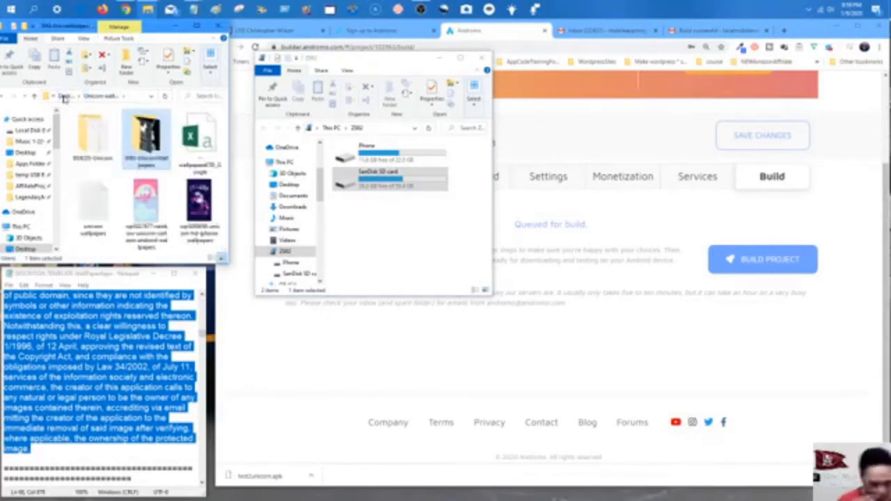
left_click(98, 141)
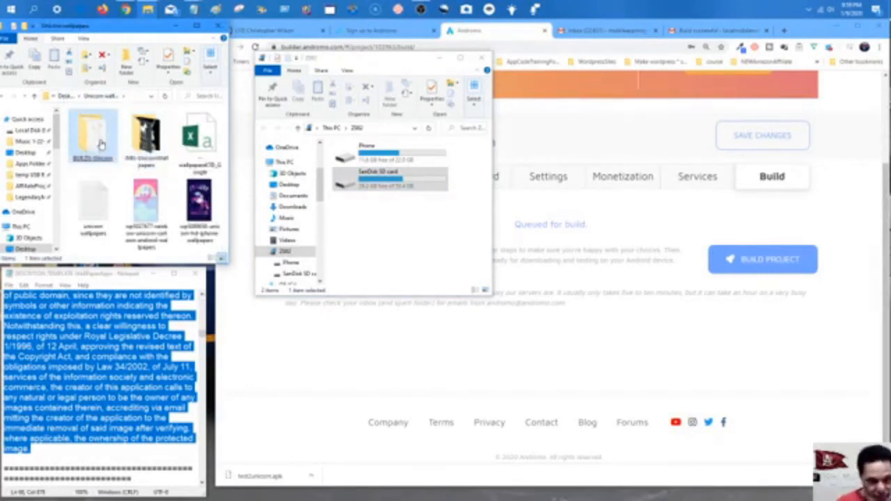
double_click(101, 143)
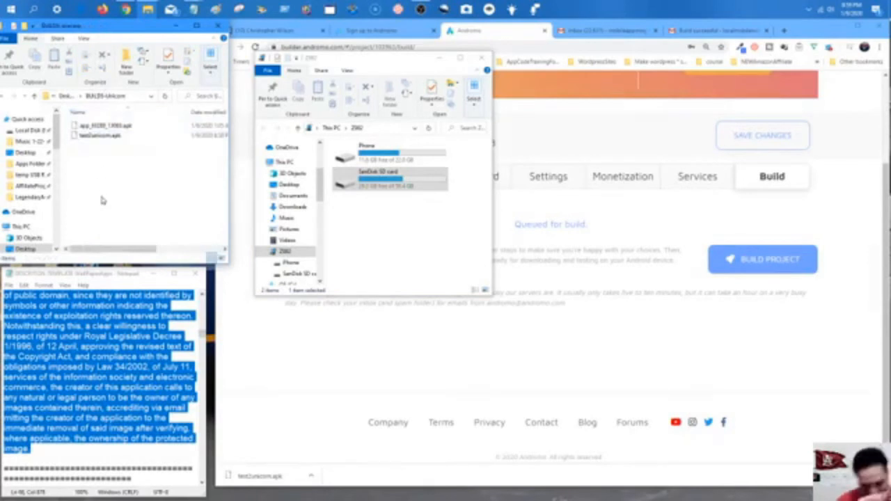
left_click(100, 137)
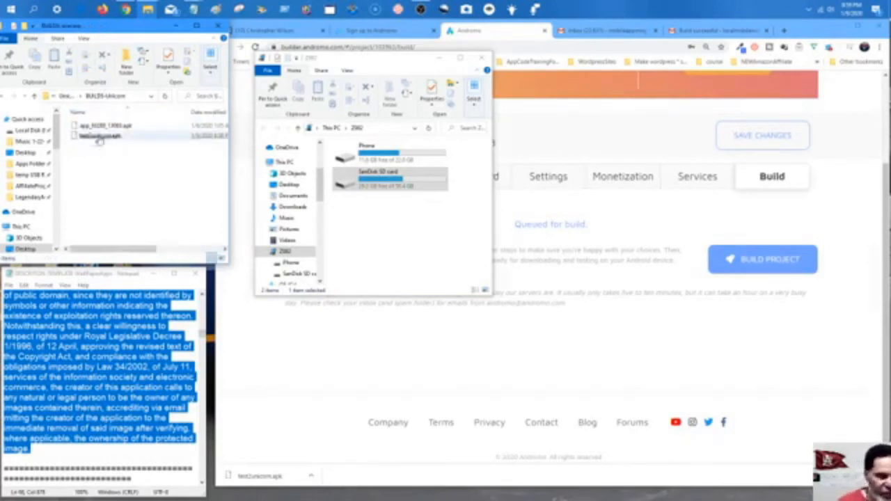
left_click(108, 139)
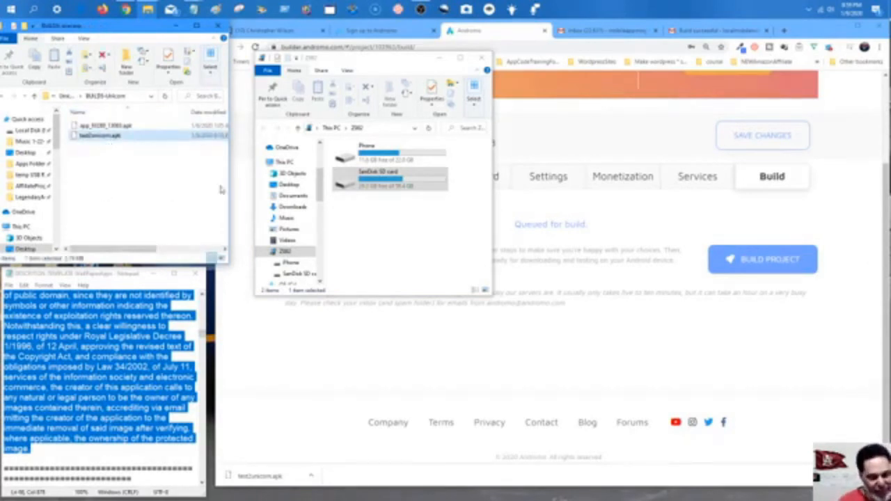
Open the phone's Phone storage and drag the test APK onto it.
double_click(378, 159)
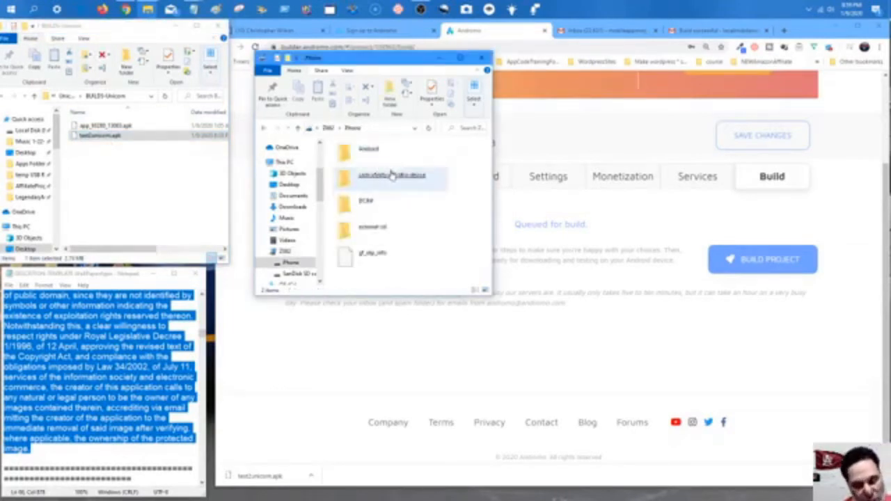
left_click(400, 165)
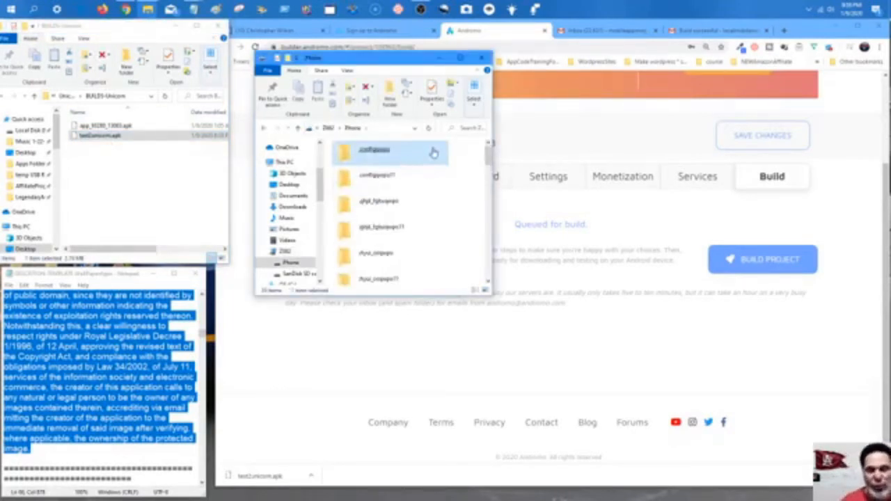
scroll(432, 164, "down", 10)
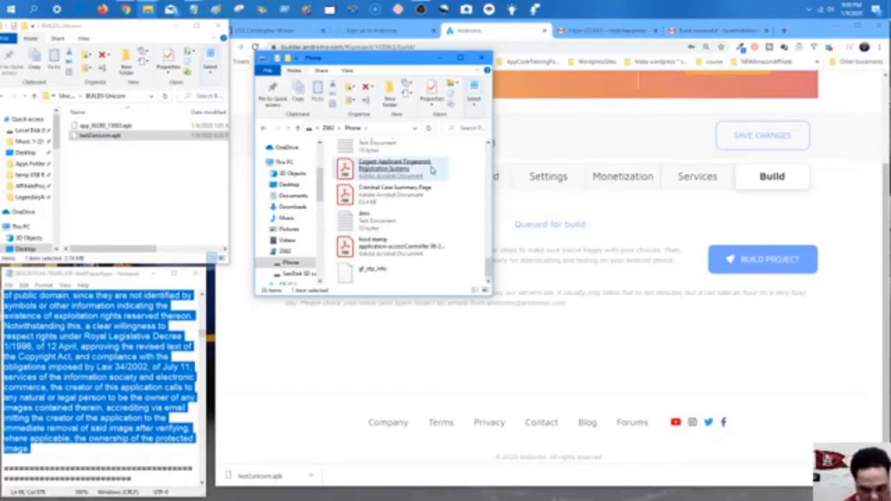
left_click(143, 203)
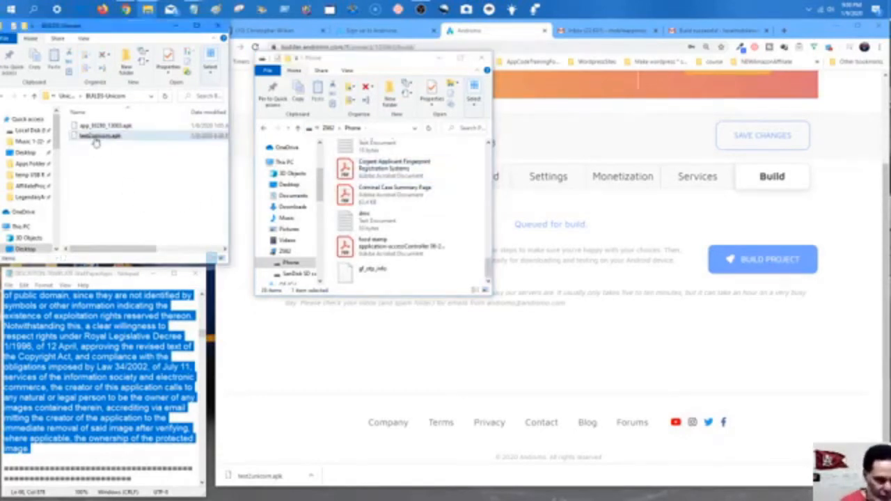
left_click_drag(96, 140, 395, 263)
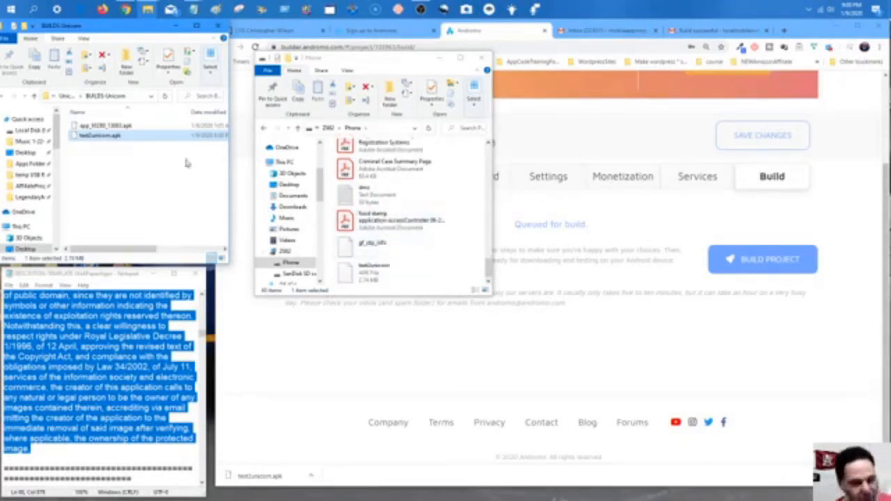
left_click(179, 27)
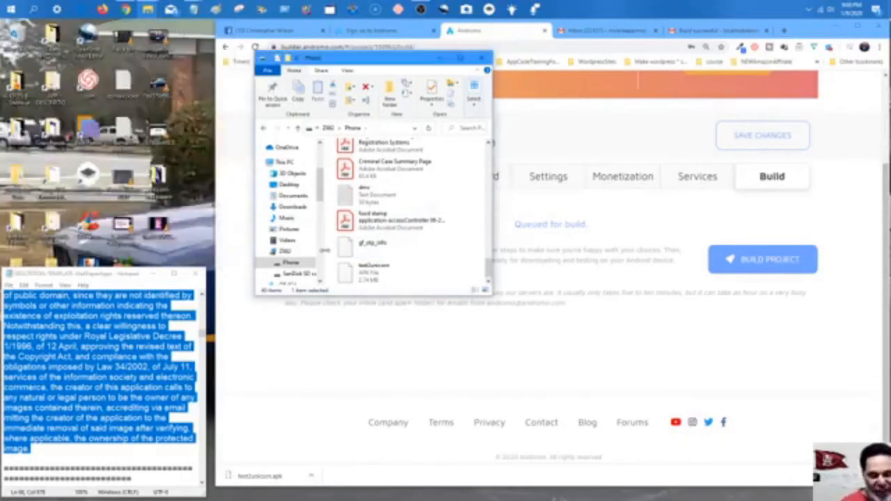
left_click(386, 284)
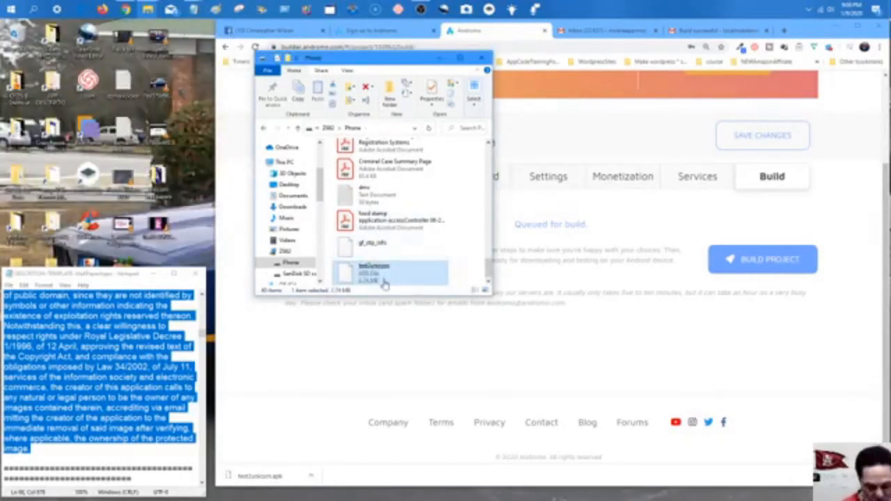
left_click(439, 59)
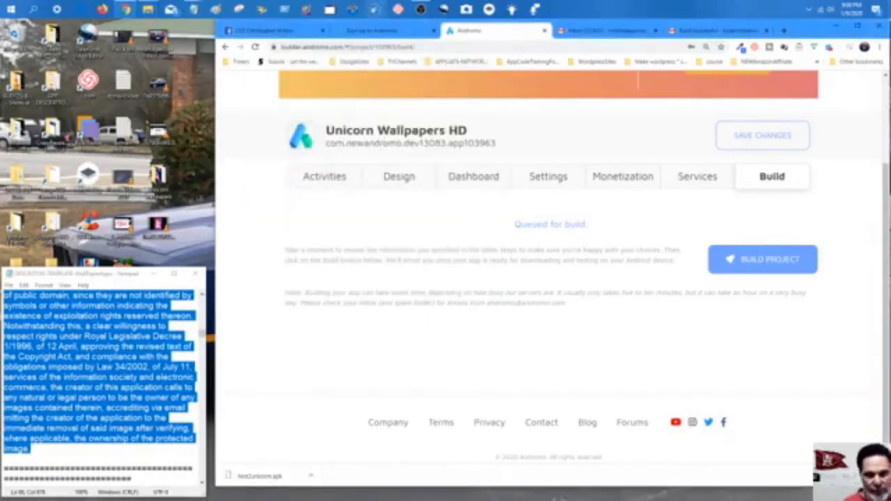
Enlarge the webcam inset in the OBS preview by dragging its corner handles up and left.
left_click(858, 28)
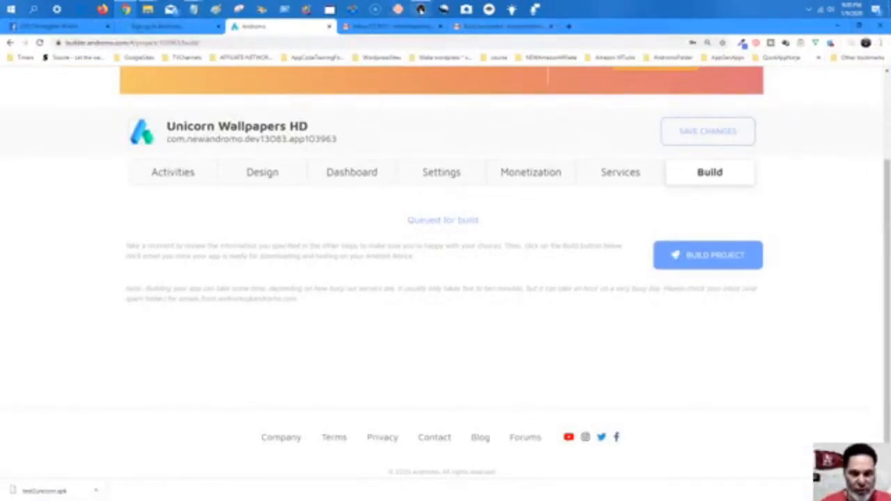
left_click(422, 10)
left_click(585, 339)
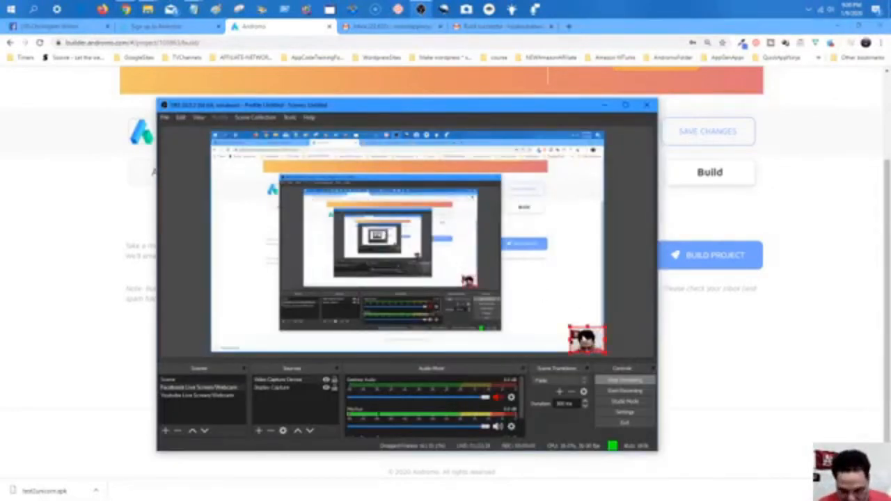
left_click_drag(569, 327, 504, 277)
left_click_drag(503, 353, 457, 387)
left_click_drag(516, 324, 510, 289)
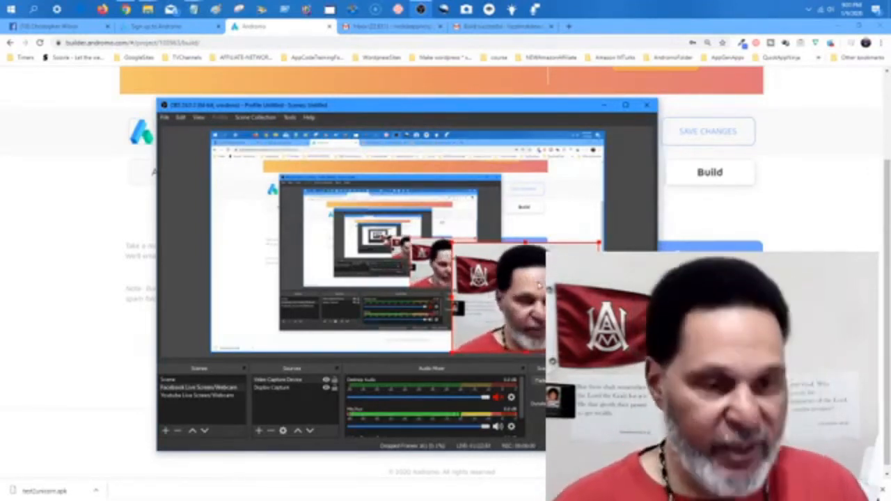
left_click(69, 26)
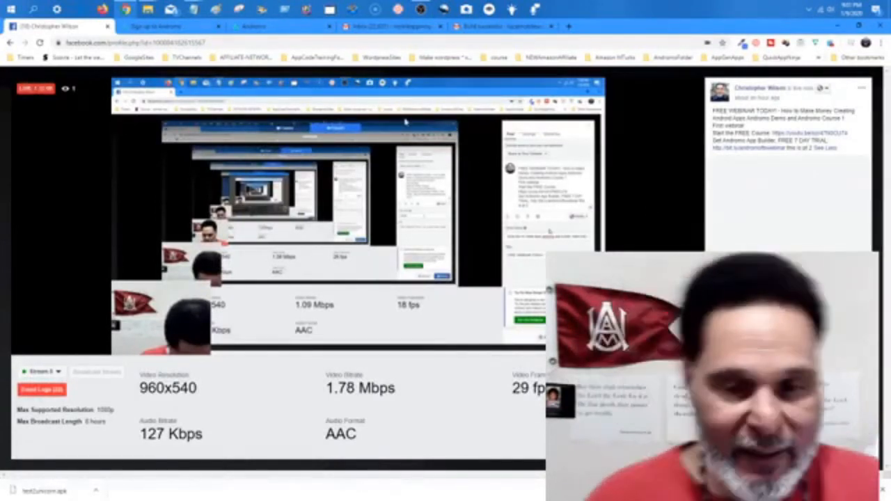
Close the Build successful and Inbox Gmail tabs to return to the Andromo tab.
left_click(481, 26)
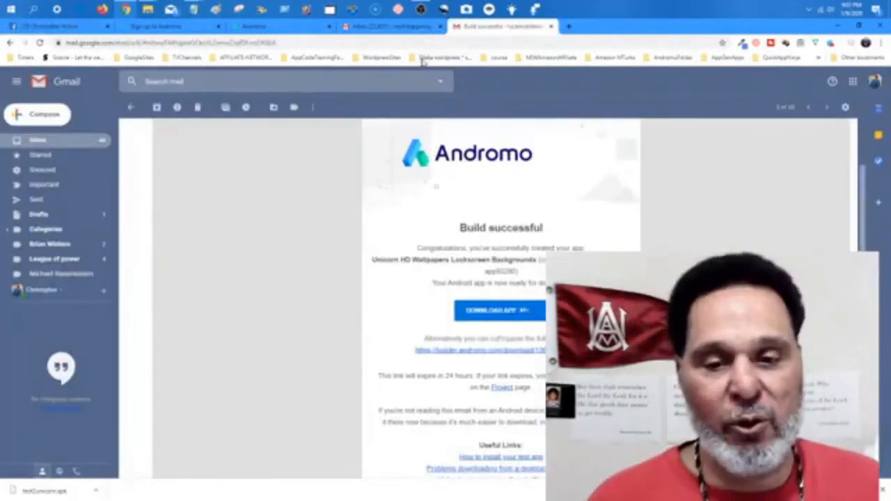
left_click(551, 27)
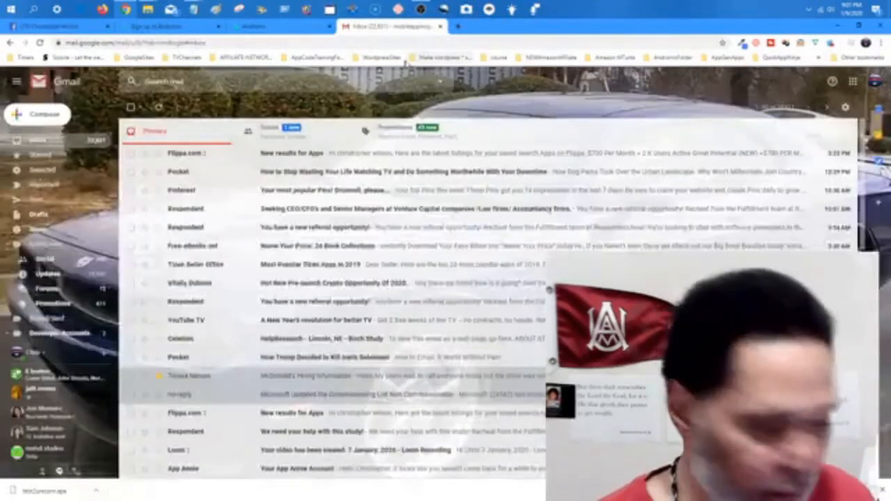
left_click(440, 26)
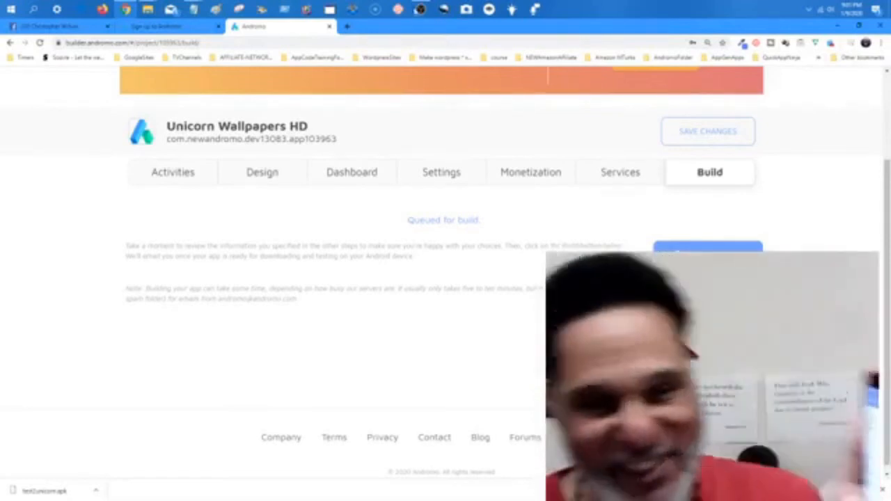
mouse_move(419, 13)
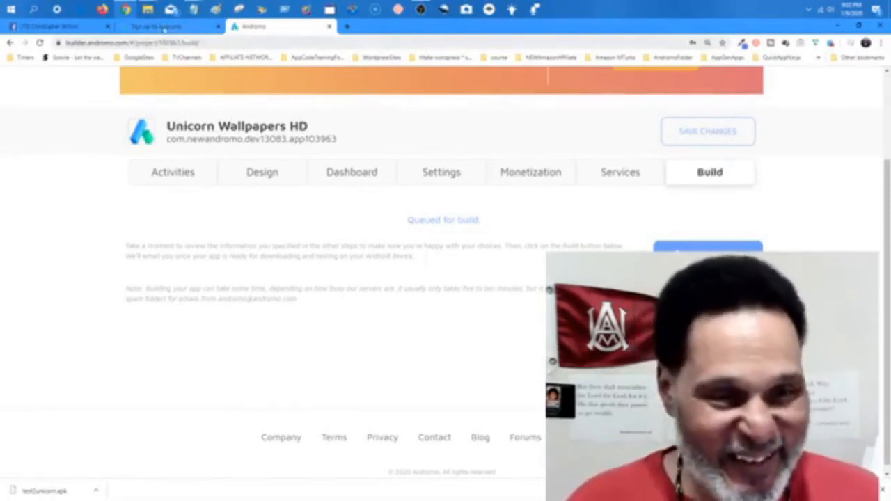
Reload the sleeping Andromo sign-up tab, then go back to the project page.
left_click(163, 27)
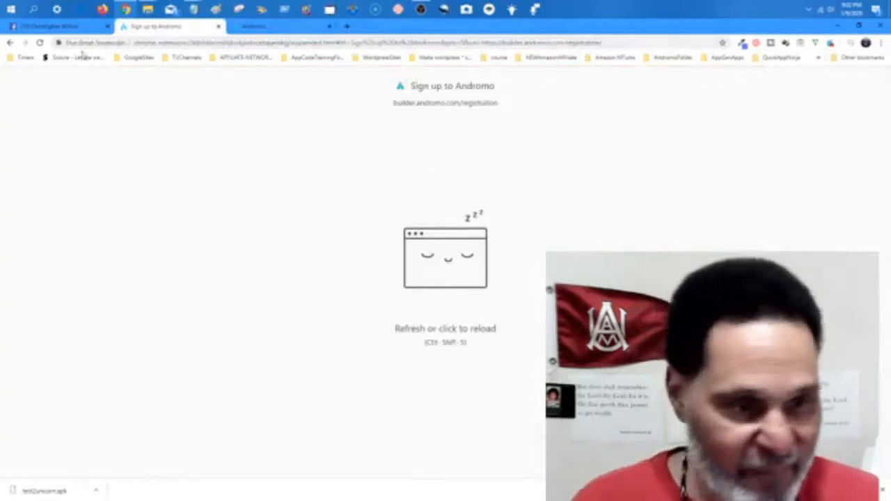
left_click(39, 44)
left_click(298, 29)
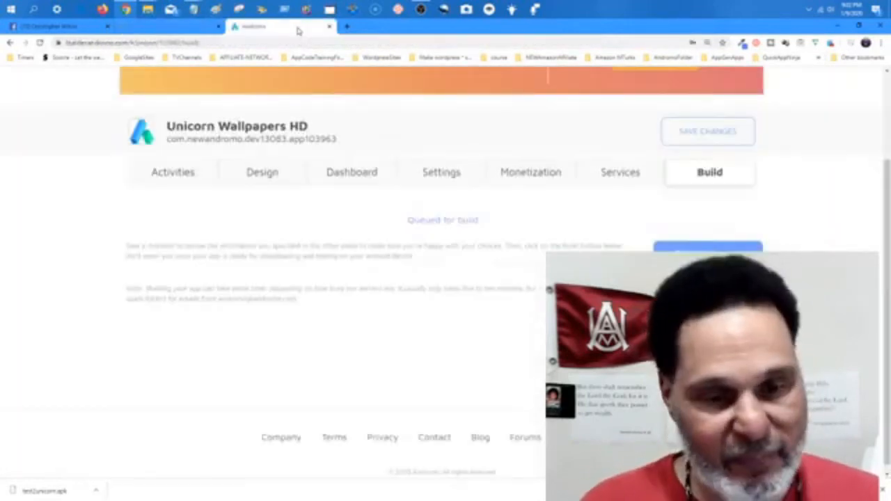
scroll(464, 144, "up", 2)
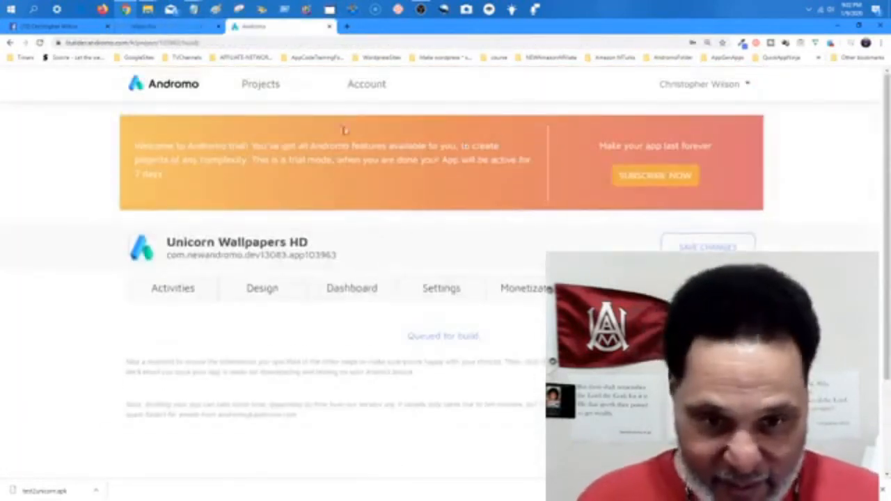
Reopen the Unicorn Wallpapers HD Build page and reload it to refresh the build status.
left_click(172, 291)
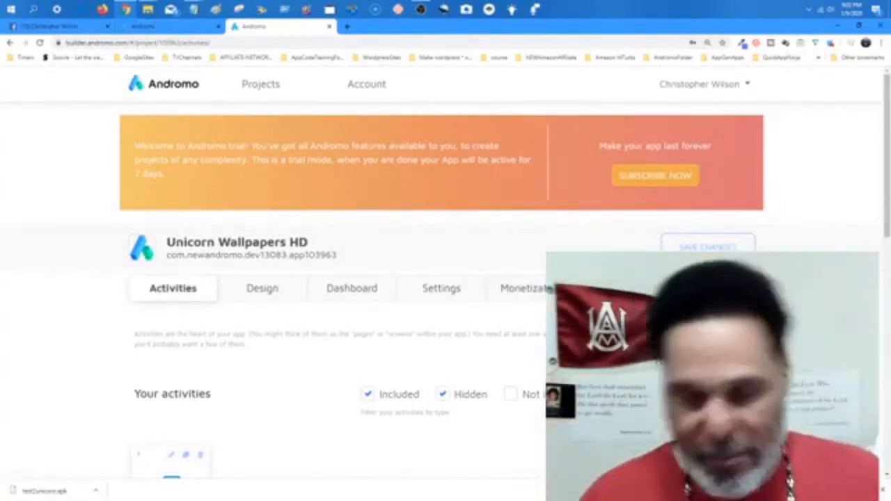
scroll(446, 279, "down", 1)
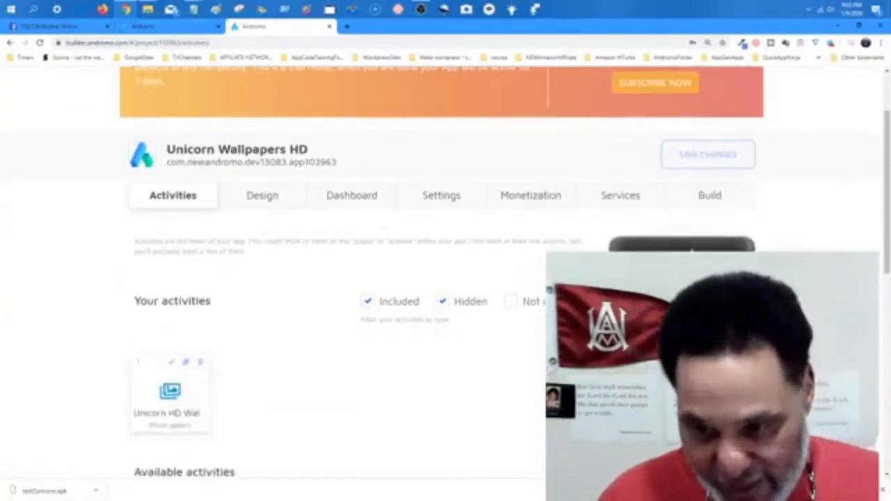
left_click(711, 195)
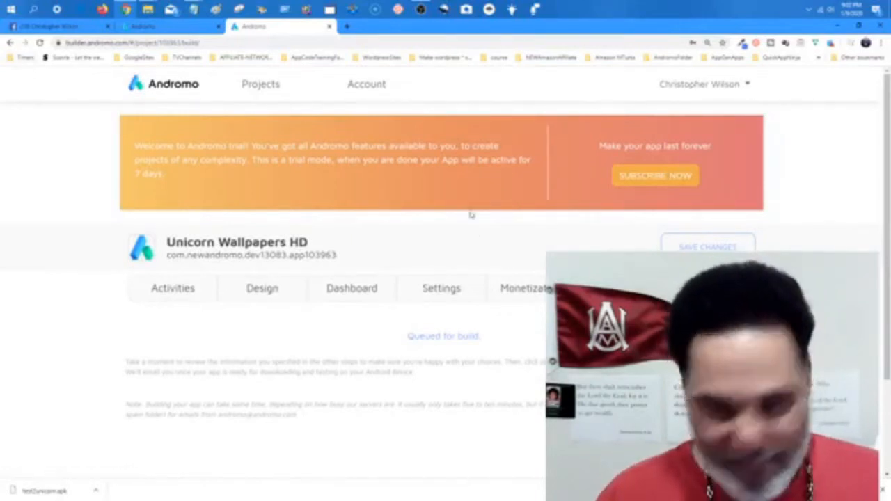
left_click(40, 43)
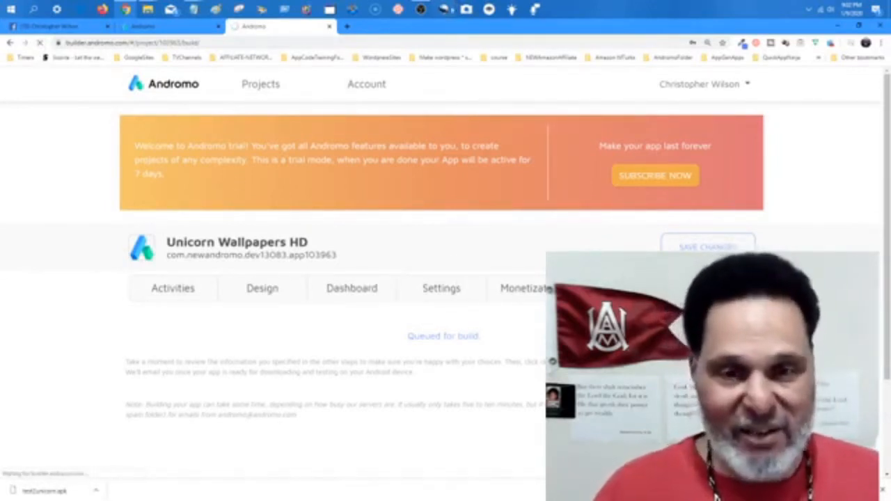
left_click(421, 9)
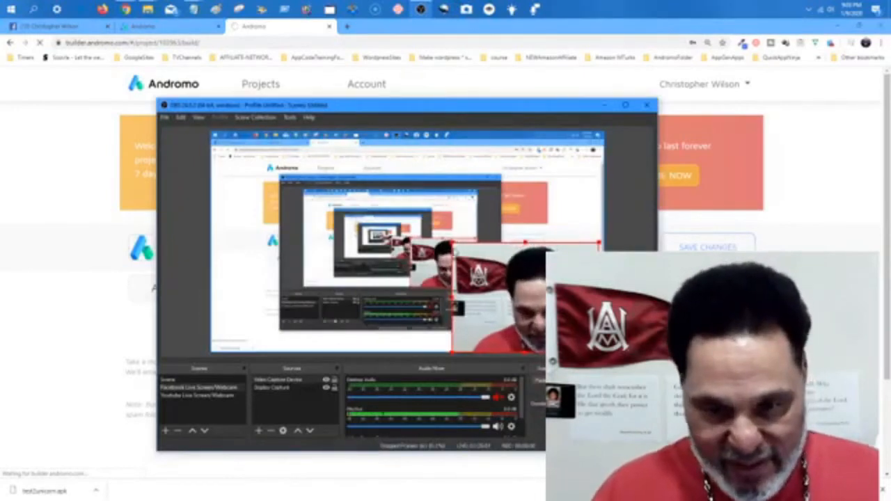
Shrink the OBS webcam inset to a small bottom-right thumbnail and minimize OBS.
mouse_move(516, 277)
left_mouse_down()
mouse_move(541, 310)
mouse_move(516, 277)
left_mouse_up()
left_click(516, 277)
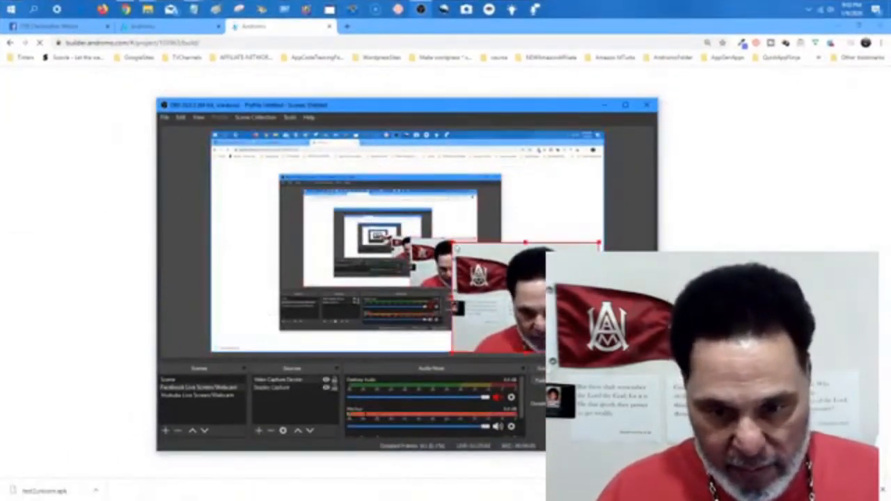
left_click_drag(453, 243, 591, 340)
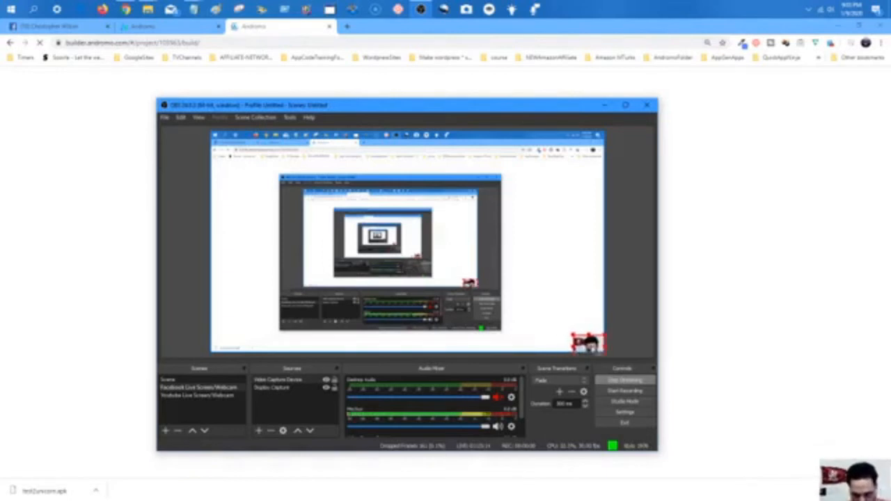
left_click(603, 105)
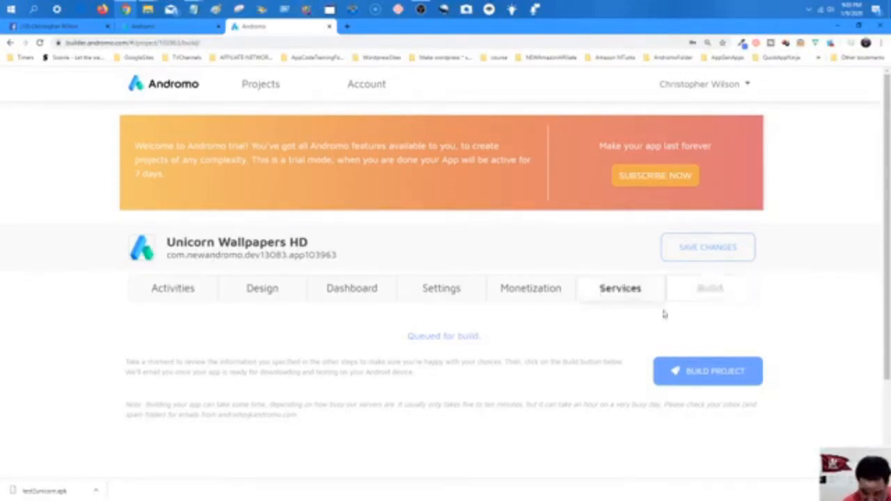
Start building Unicorn Wallpapers HD, then open Gmail in a new tab.
left_click(694, 373)
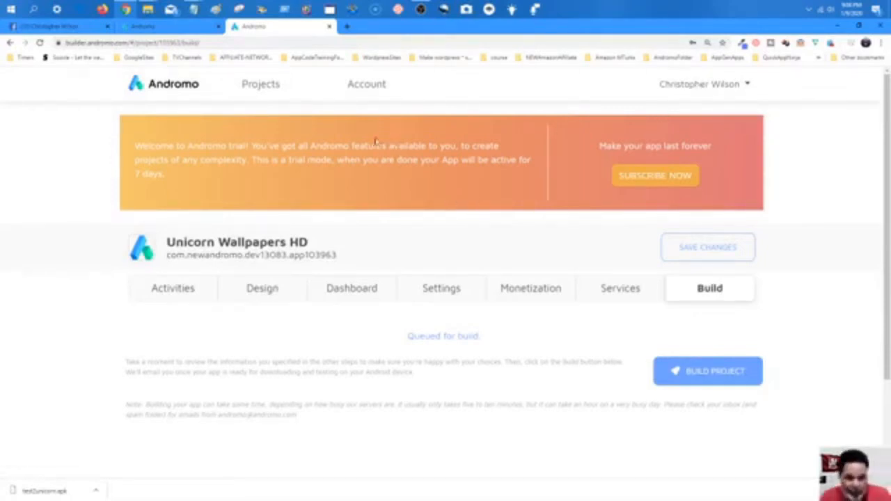
left_click(189, 287)
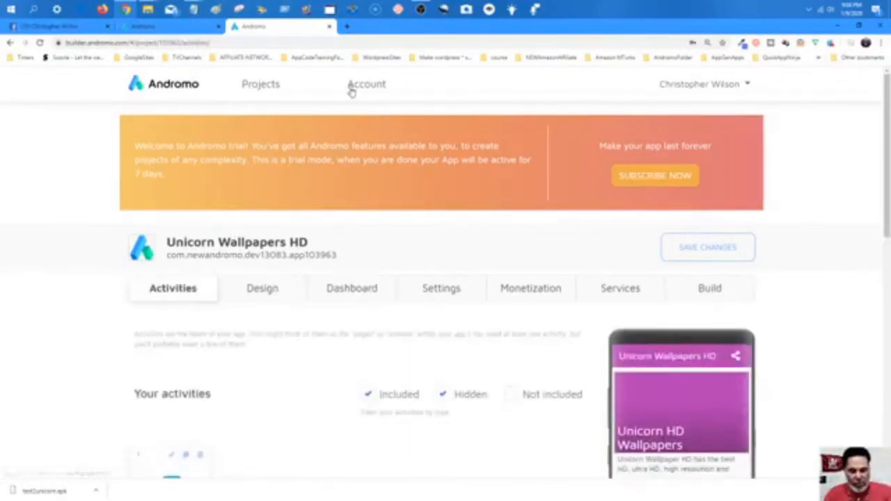
left_click(347, 26)
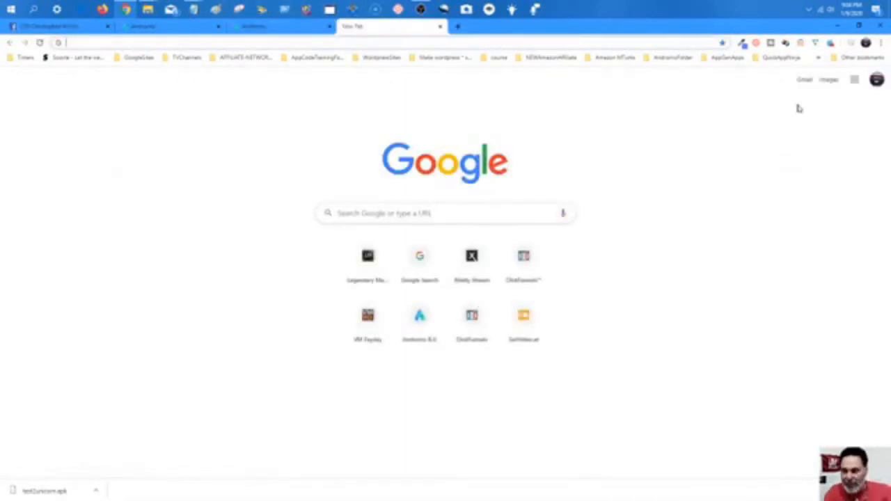
left_click(805, 82)
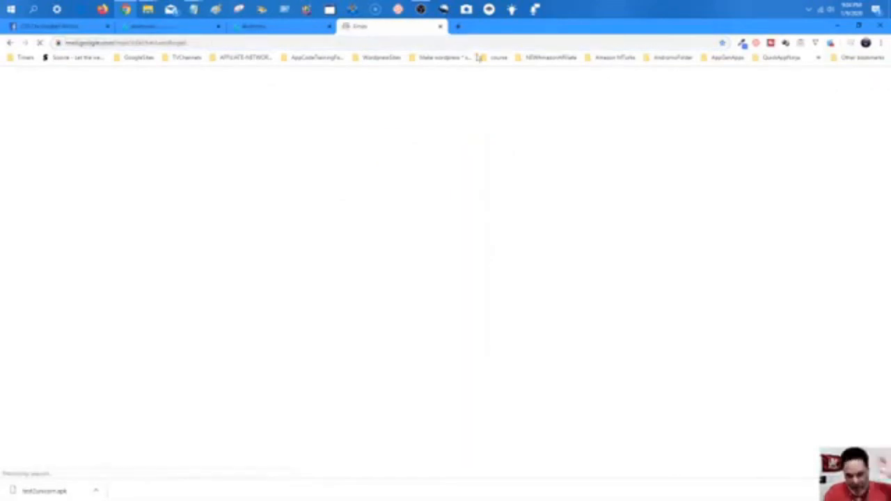
Review the Andromo build status note about the email, then return to the Gmail inbox.
left_click(300, 28)
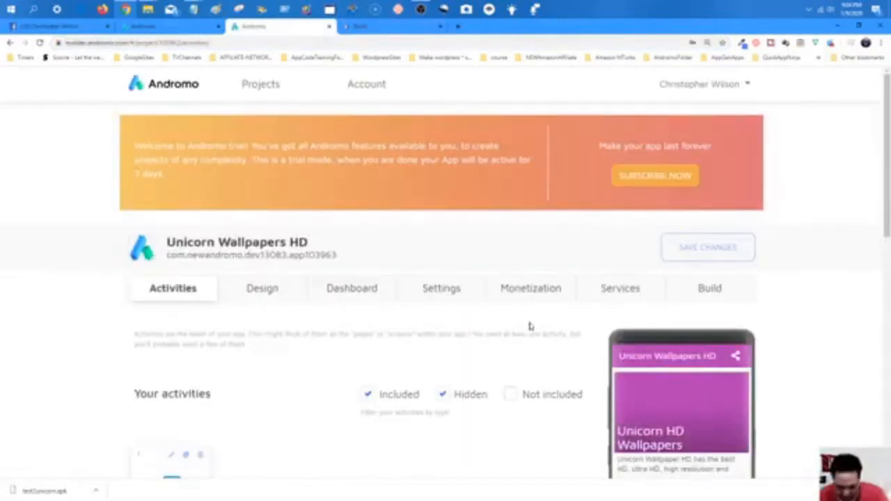
left_click(714, 294)
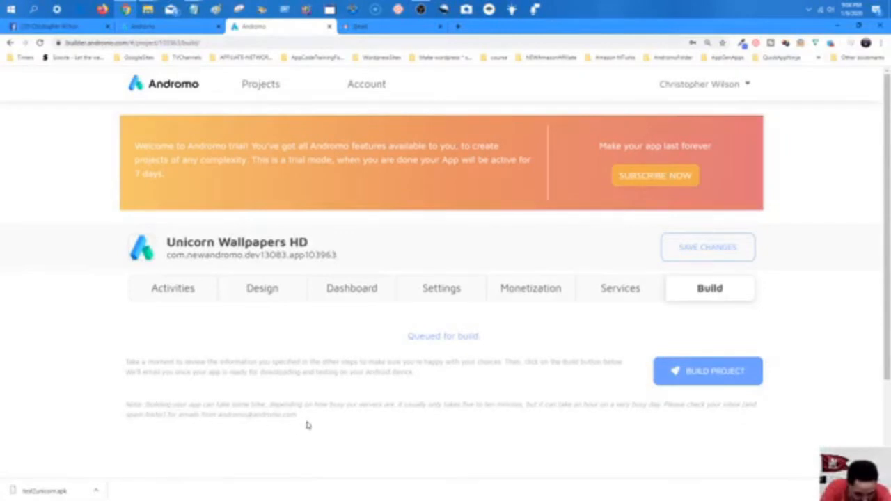
left_click_drag(296, 415, 126, 404)
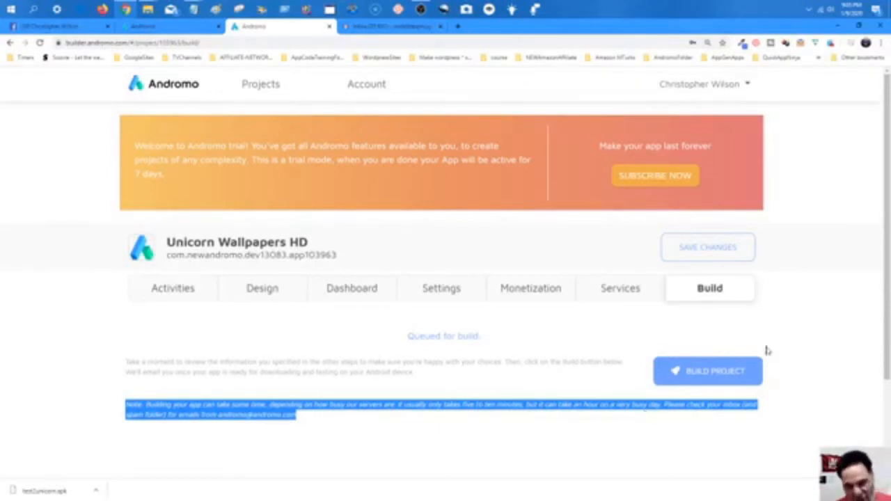
left_click(842, 293)
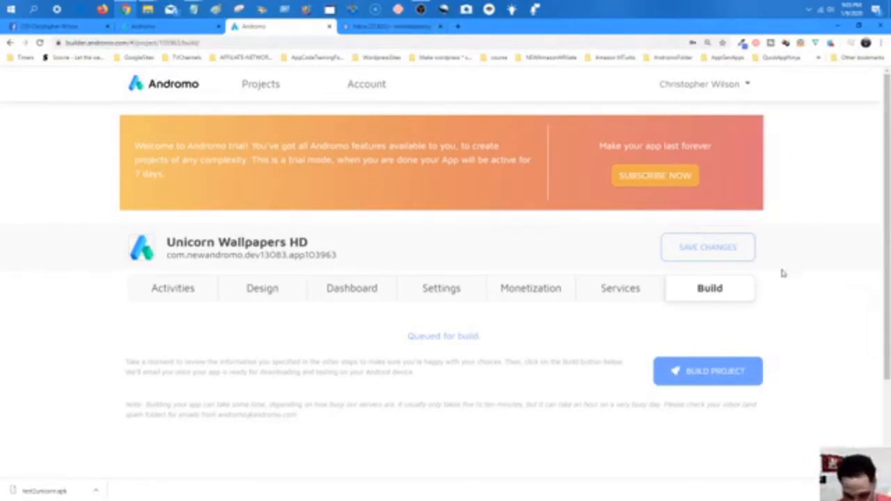
left_click(407, 27)
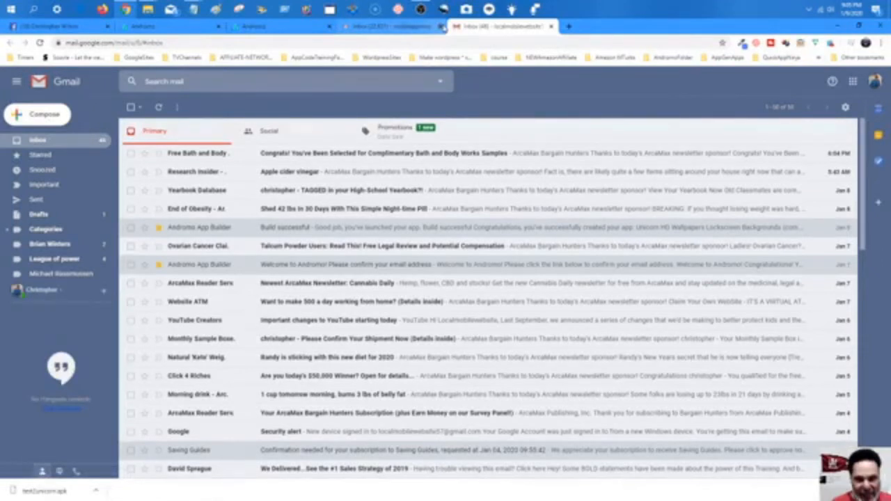
Close the extra Gmail tab to get back to the Andromo project.
left_click(441, 26)
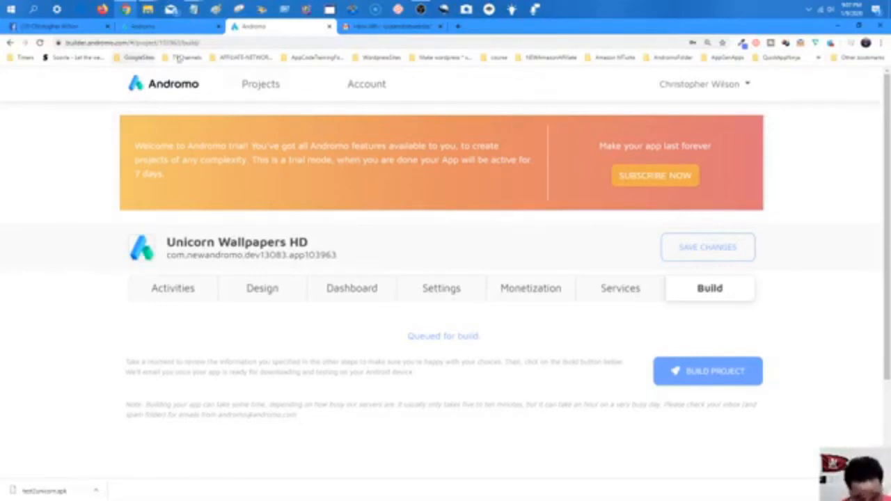
Go to canva.com in a new tab and sign up with a Google account.
left_click(458, 26)
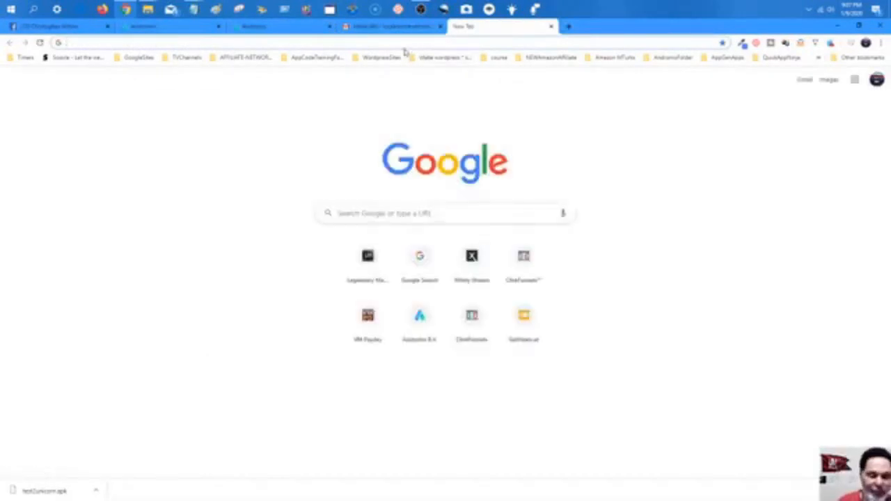
type("canva")
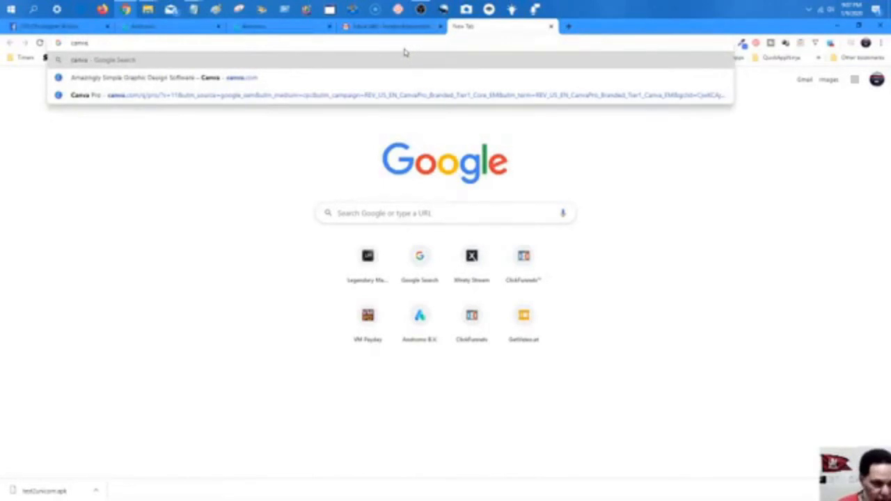
left_click(368, 82)
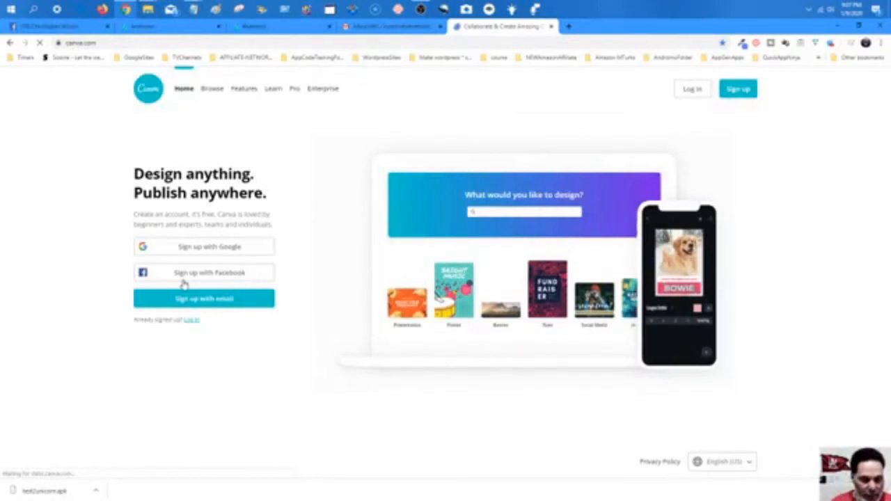
left_click(209, 247)
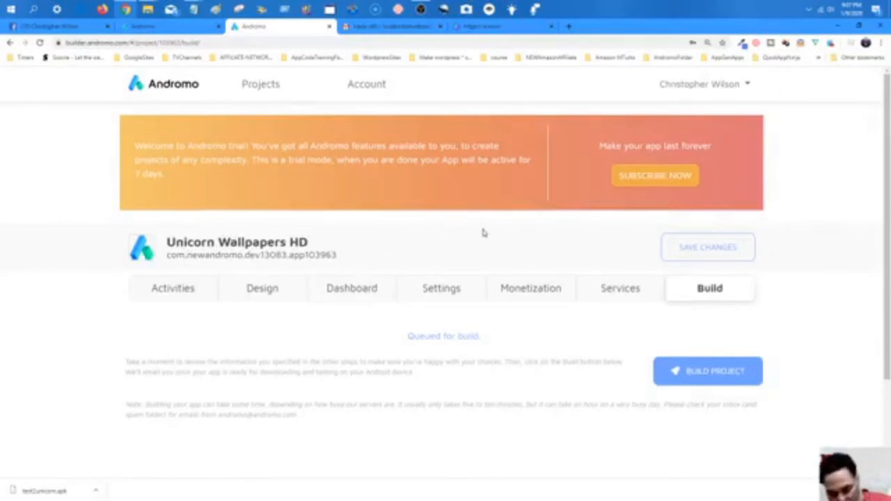
left_click(490, 28)
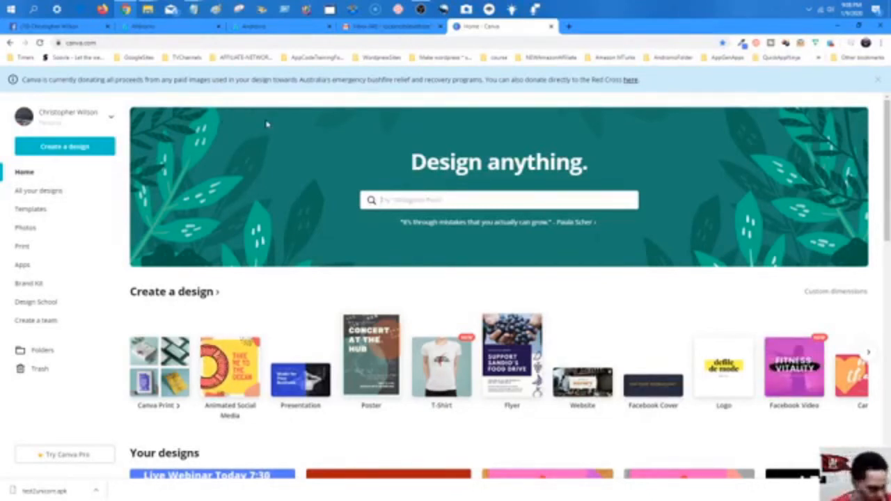
Close the bushfire donation banner on Canva's home page and open the Create a design menu.
scroll(226, 146, "down", 5)
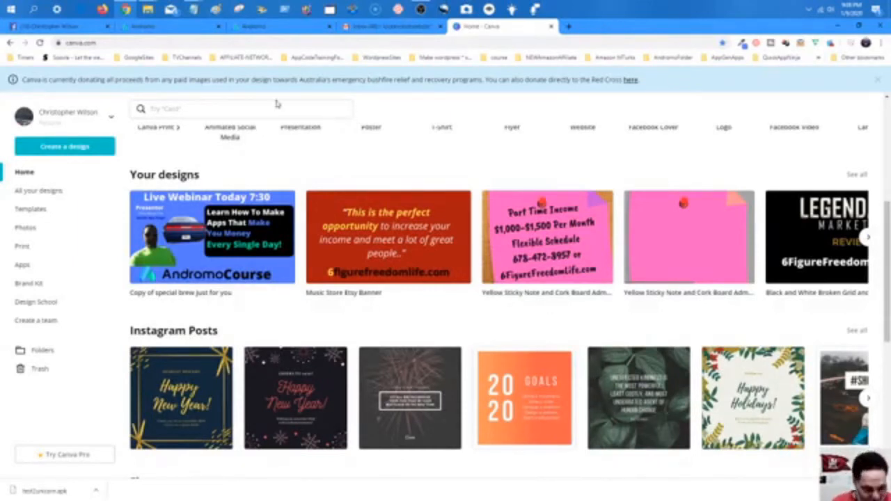
scroll(225, 171, "up", 4)
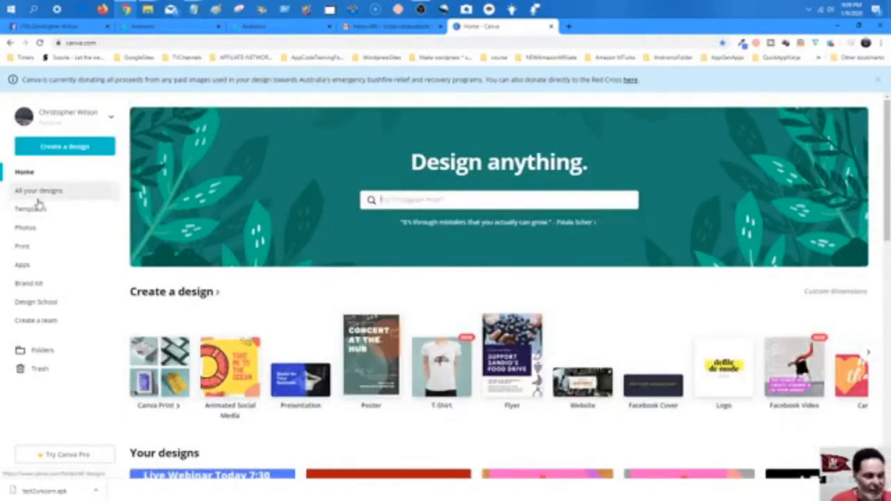
left_click(878, 80)
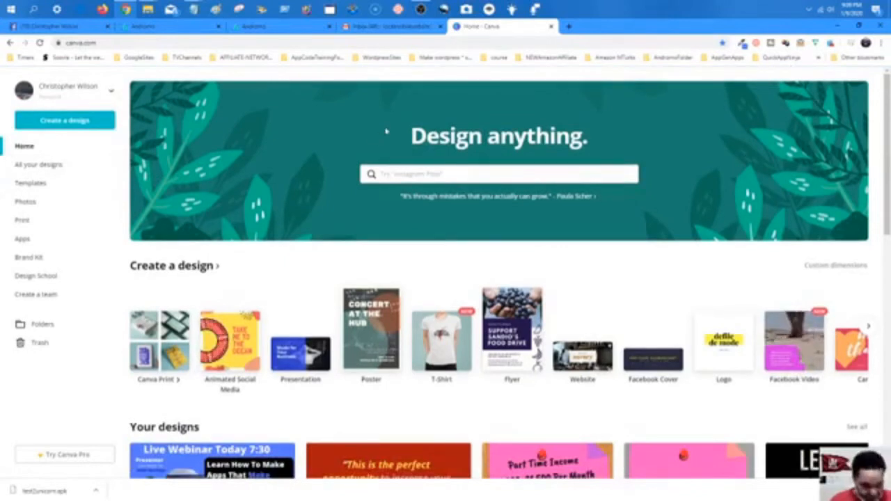
left_click(64, 122)
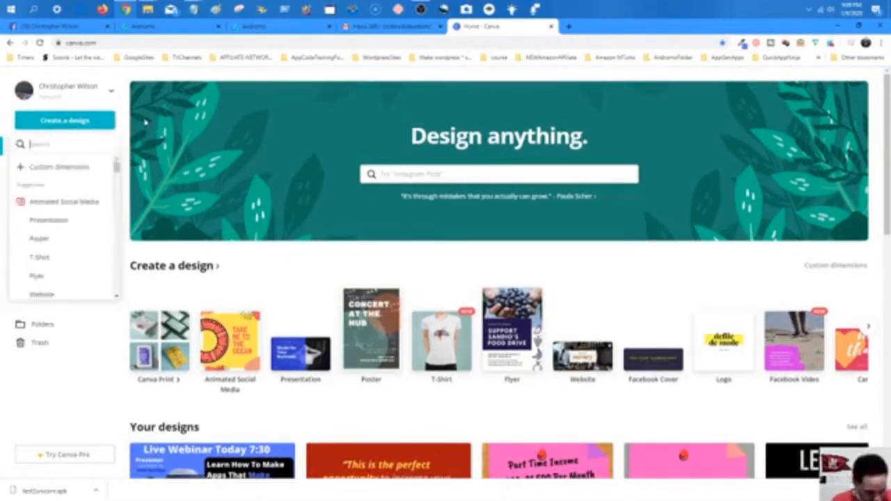
Create a custom-dimension blank design of 512 × 512 px.
left_click(60, 167)
type("5")
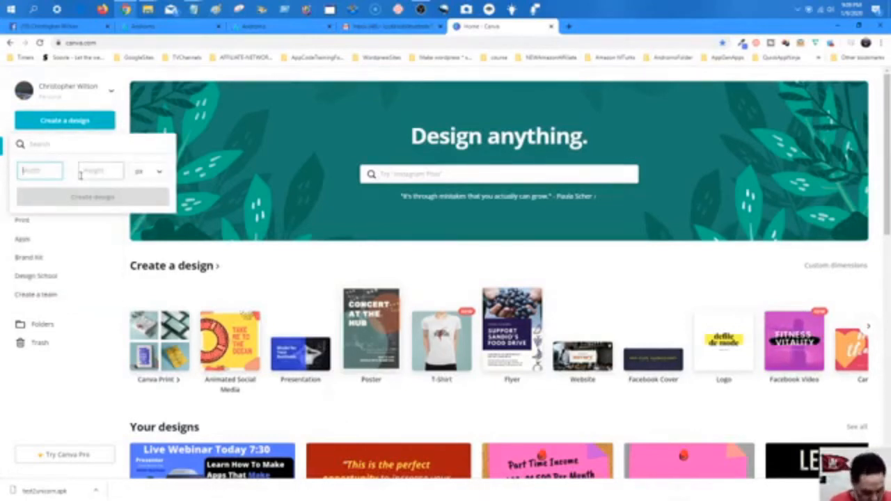
type("12")
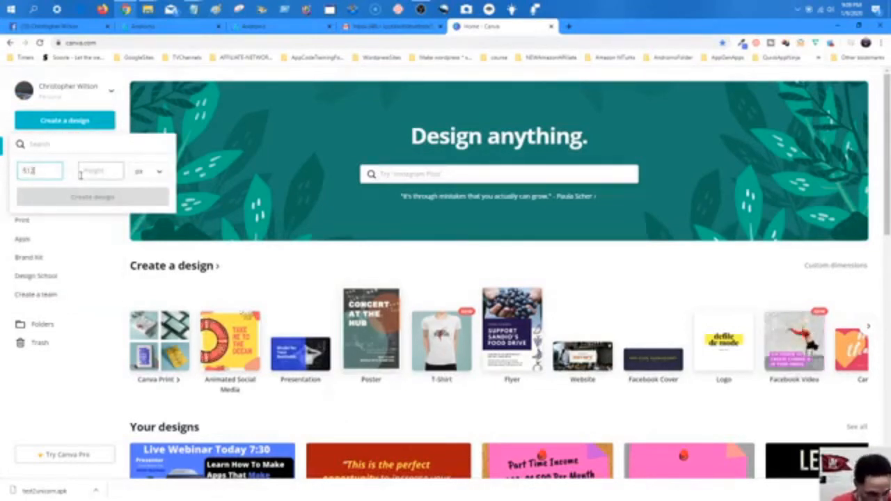
key("Tab")
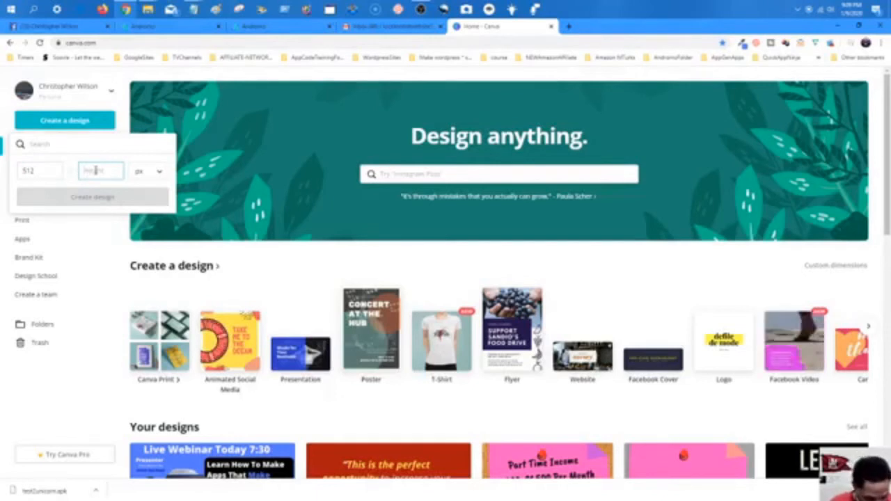
type("512")
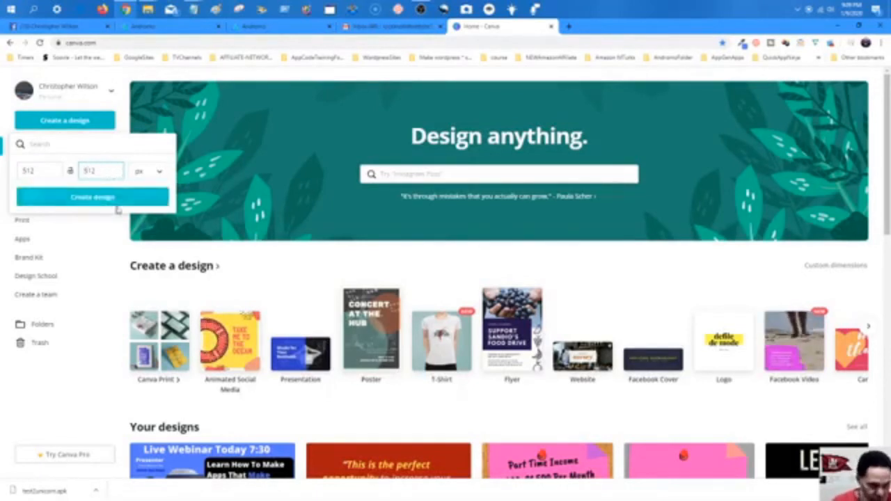
left_click(92, 197)
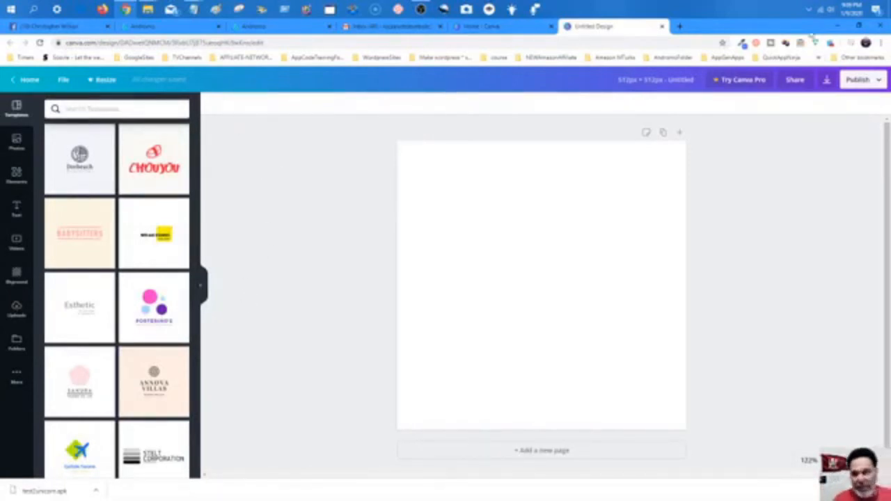
Restore the browser and open the IMG-Unicorn wallpapers folder in File Explorer beside it.
left_click(858, 25)
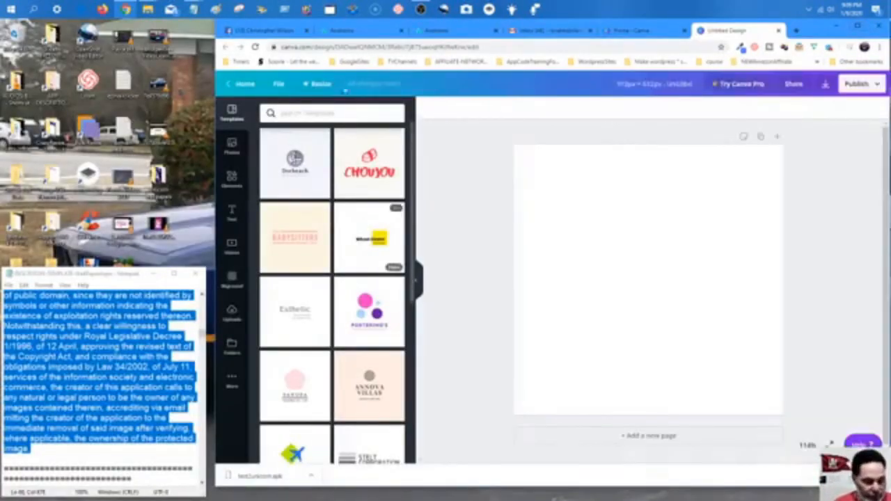
mouse_move(148, 9)
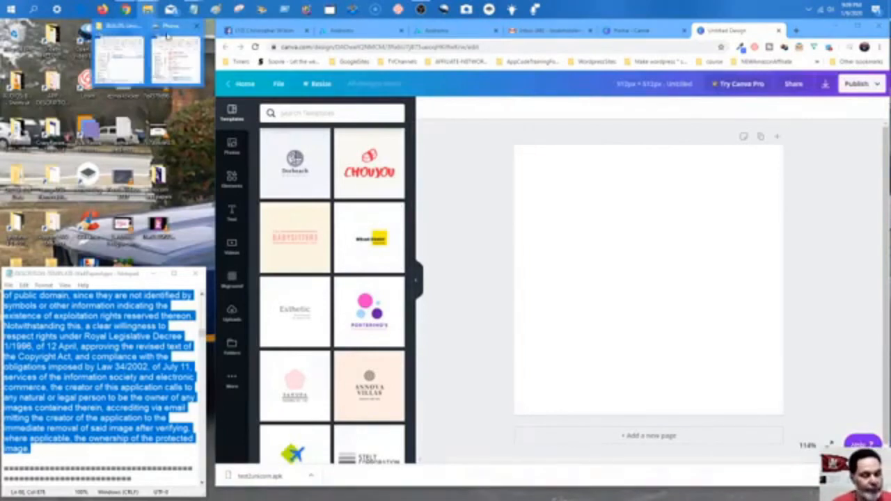
left_click(119, 59)
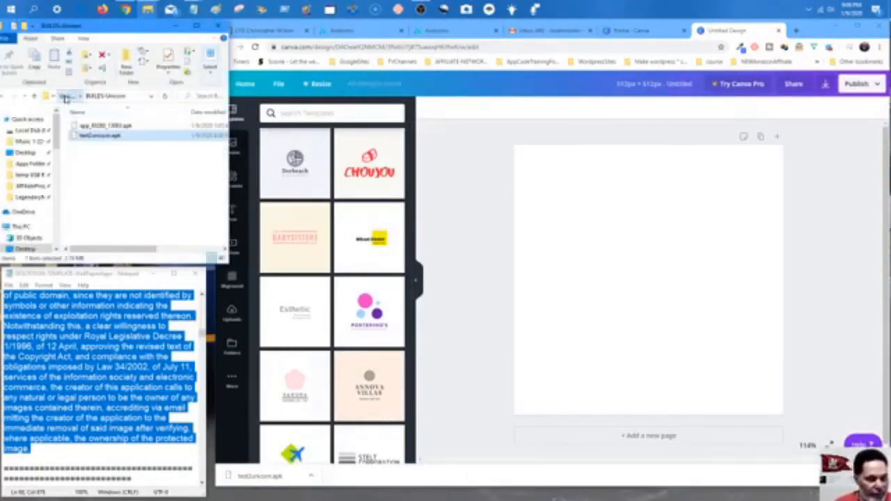
left_click(64, 99)
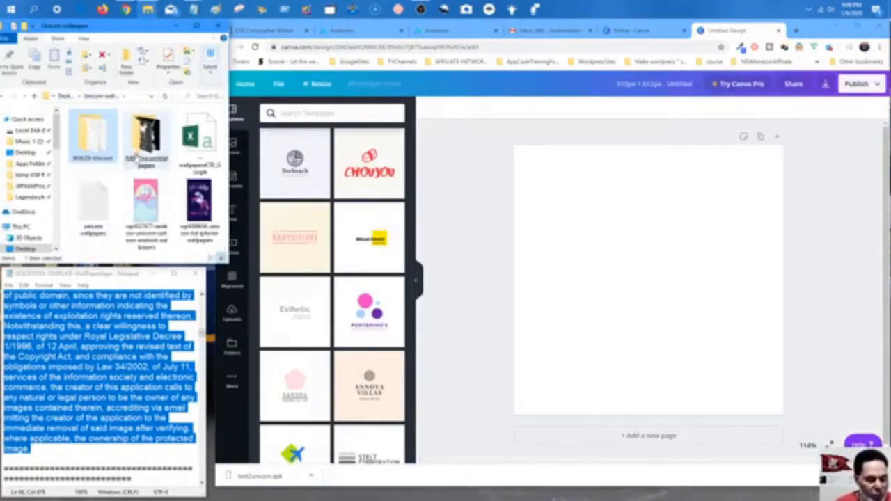
double_click(136, 155)
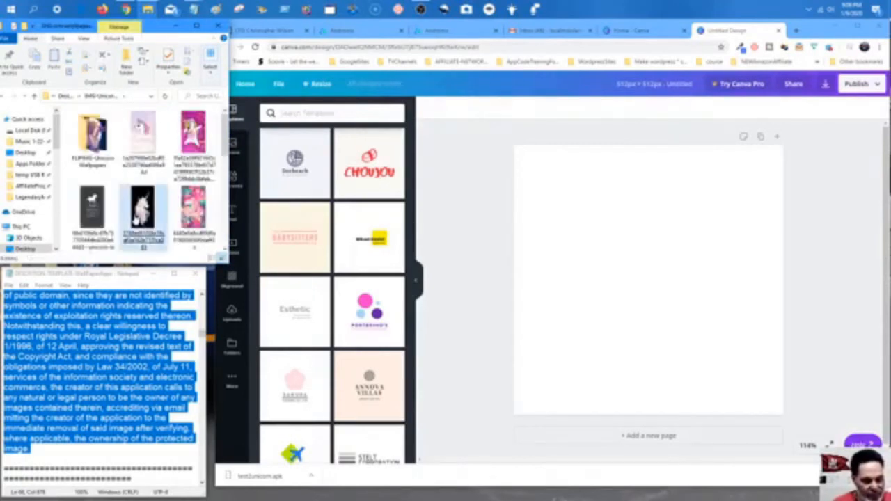
Select the pink dabbing-unicorn image among the wallpaper files.
left_click(137, 220)
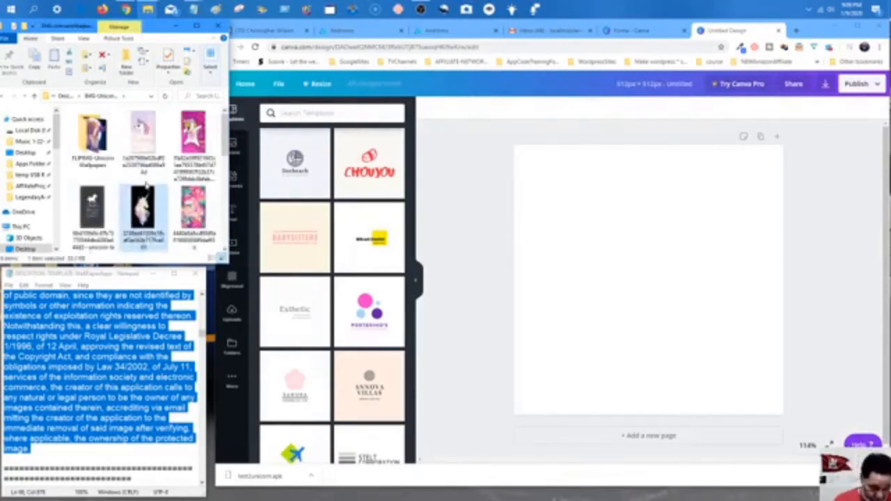
key("Down")
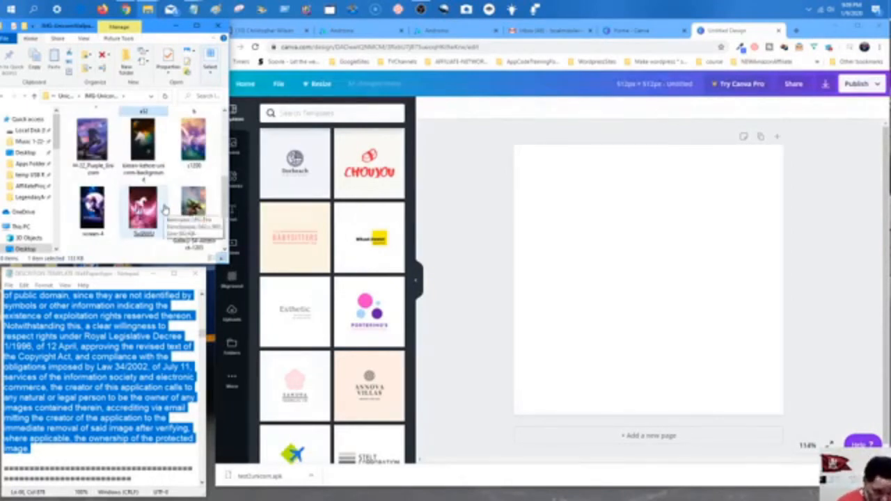
key("Down")
key("Up")
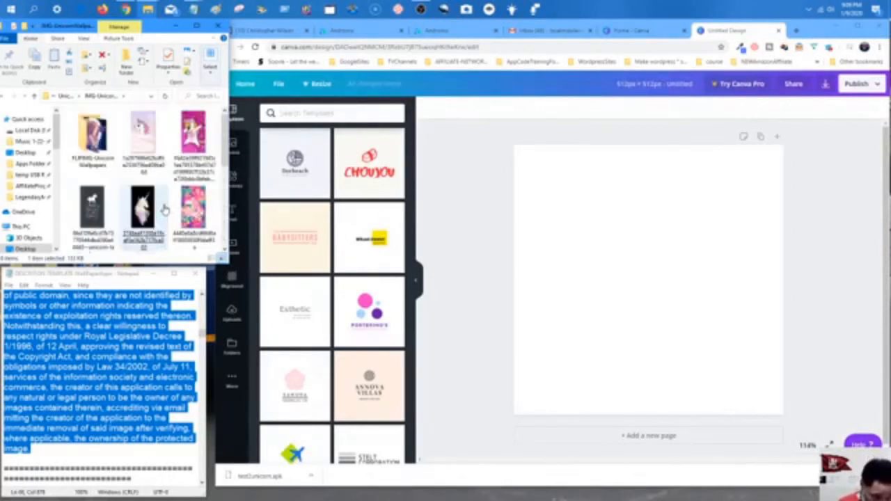
key("Down")
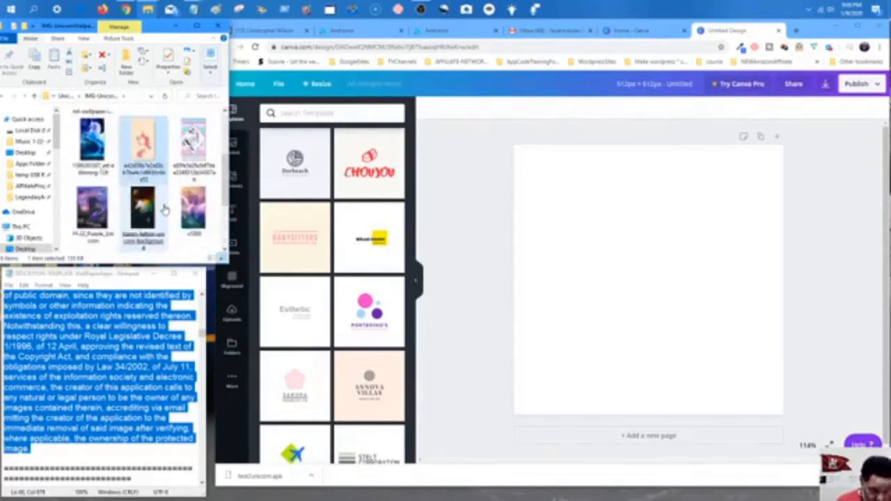
key("Up")
key("Right")
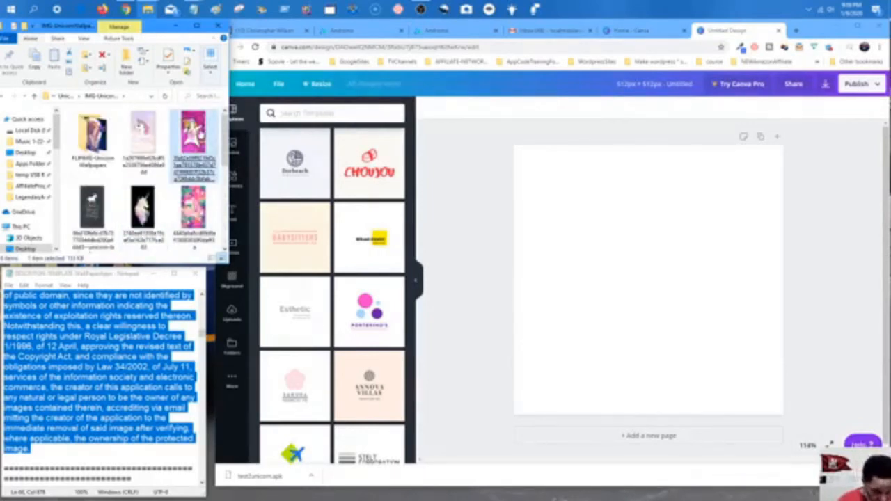
Drop the pink unicorn image onto the page and resize it to cover the full 512 × 512 square.
left_click_drag(195, 136, 558, 225)
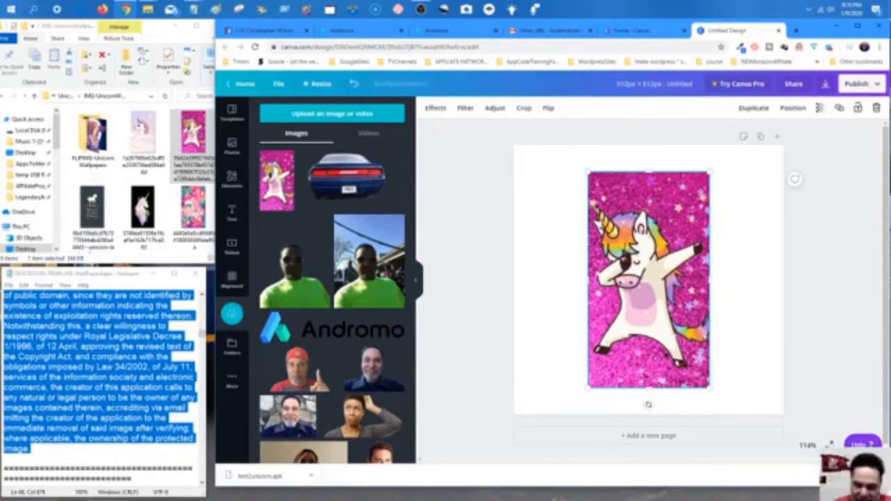
left_click_drag(587, 172, 495, 155)
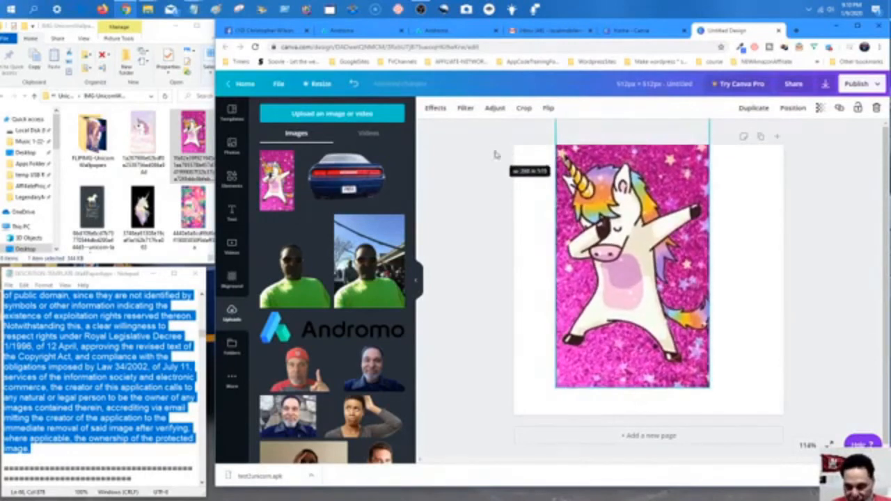
left_click_drag(601, 202, 583, 242)
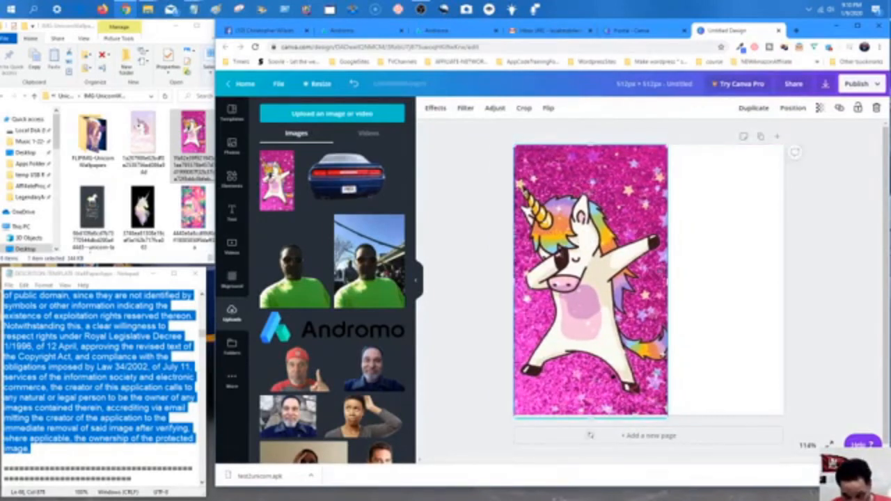
left_click_drag(670, 281, 706, 294)
left_click_drag(623, 282, 661, 284)
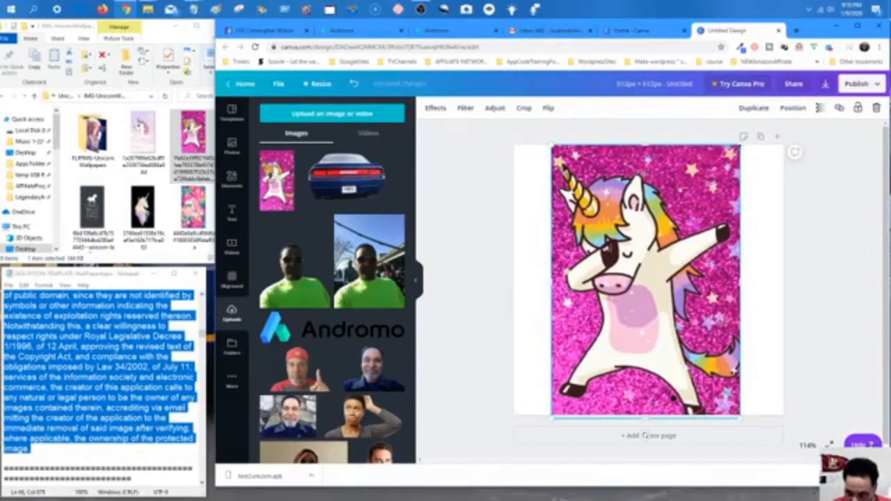
left_click_drag(740, 144, 799, 128)
left_click_drag(682, 204, 665, 246)
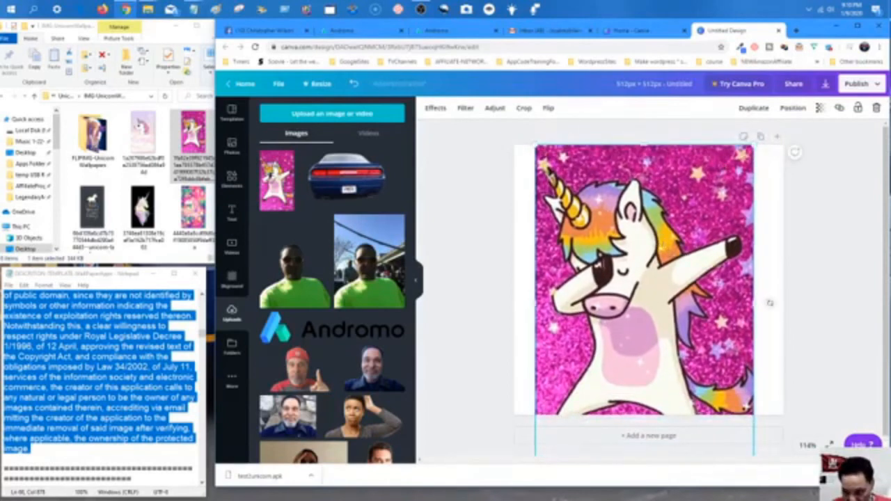
left_click_drag(774, 139, 781, 119)
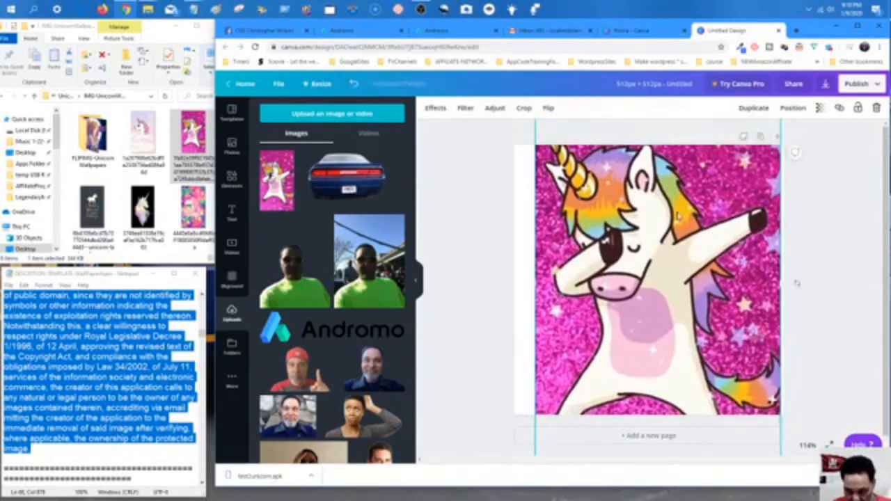
left_click_drag(678, 216, 654, 252)
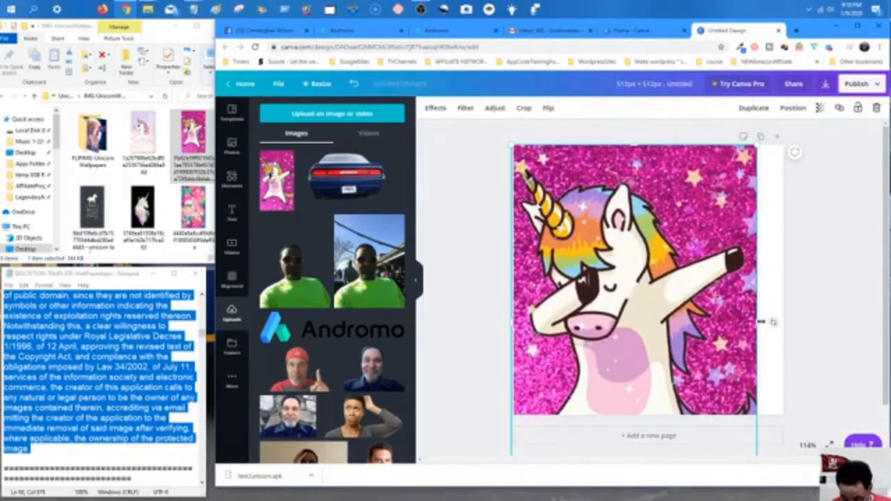
left_click_drag(761, 323, 784, 322)
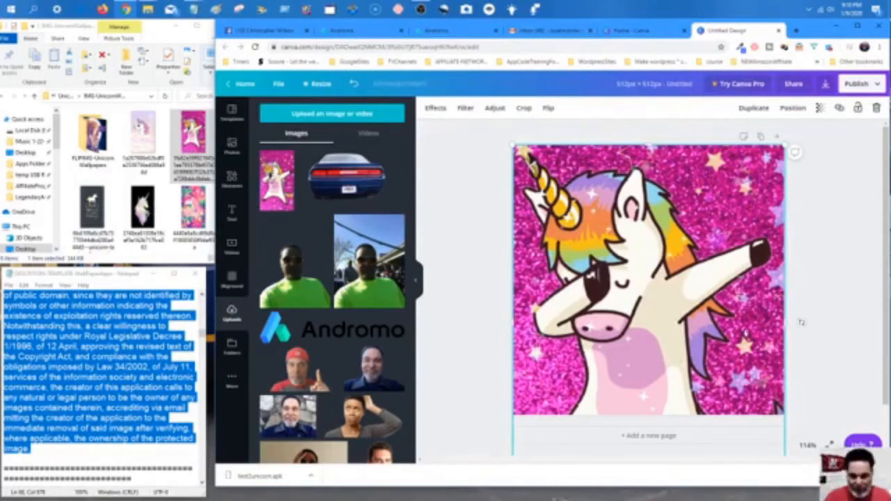
left_click(813, 245)
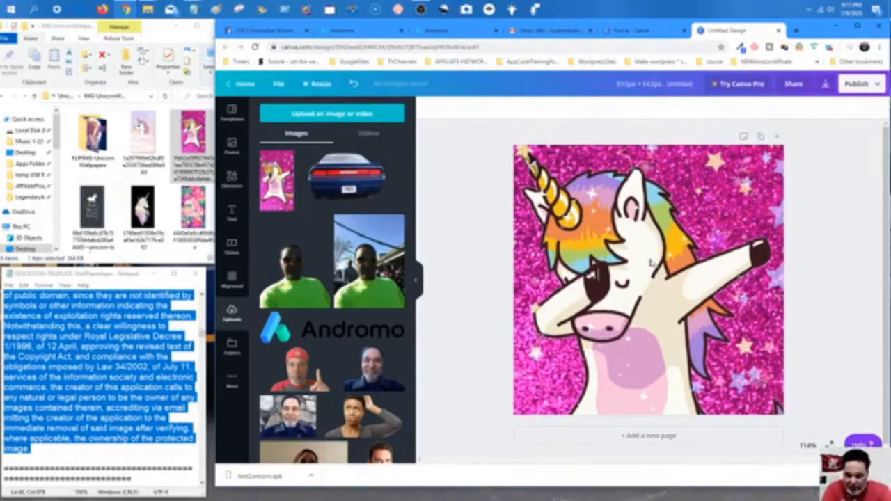
Download the unicorn design as a PNG image.
left_click(825, 84)
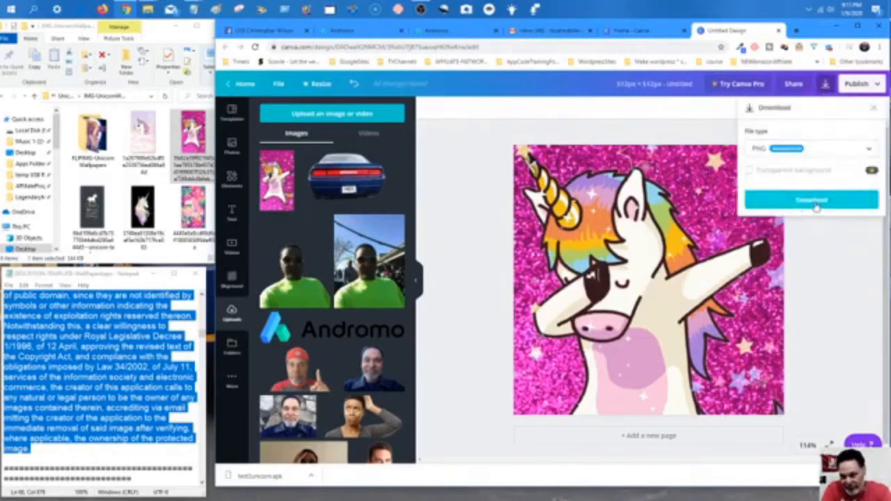
left_click(814, 202)
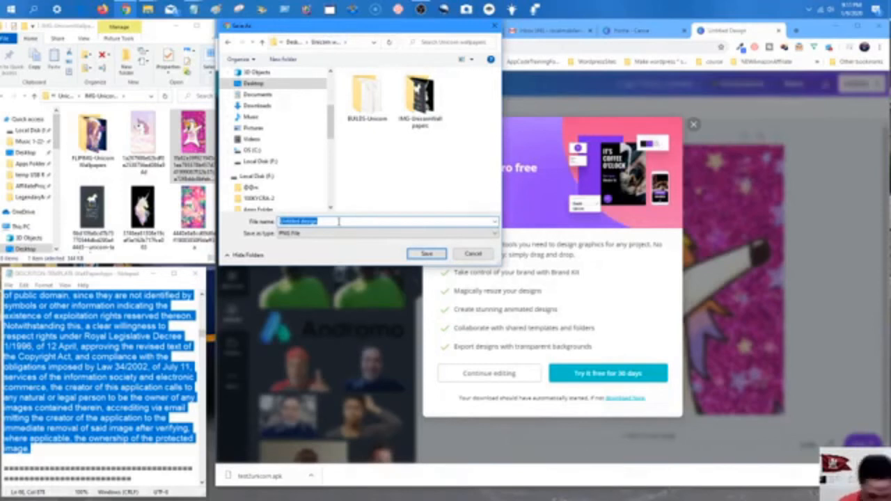
Create a new folder named ICONS-UnicornWallpaperHD inside the Unicorn wallpapers folder.
type("ICS")
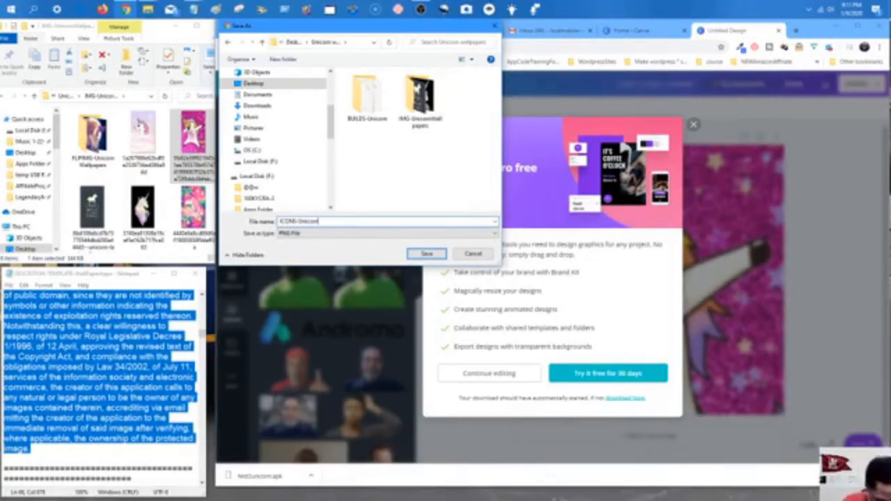
type("ape")
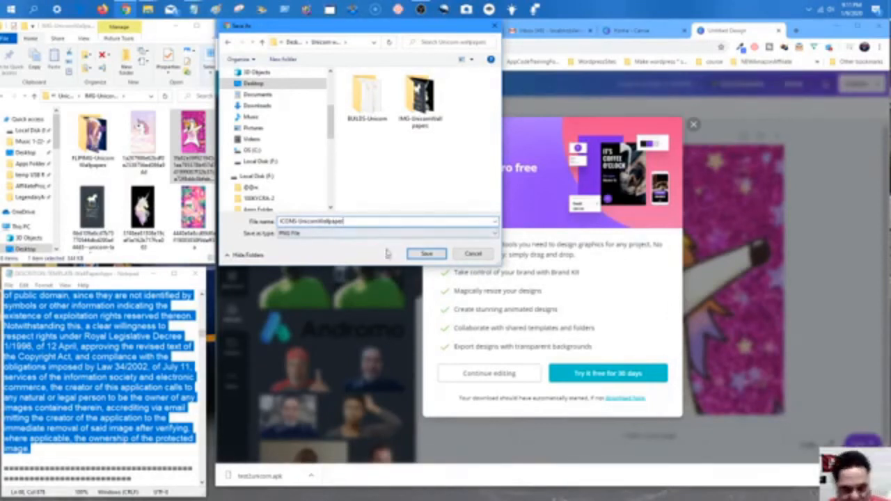
type("r")
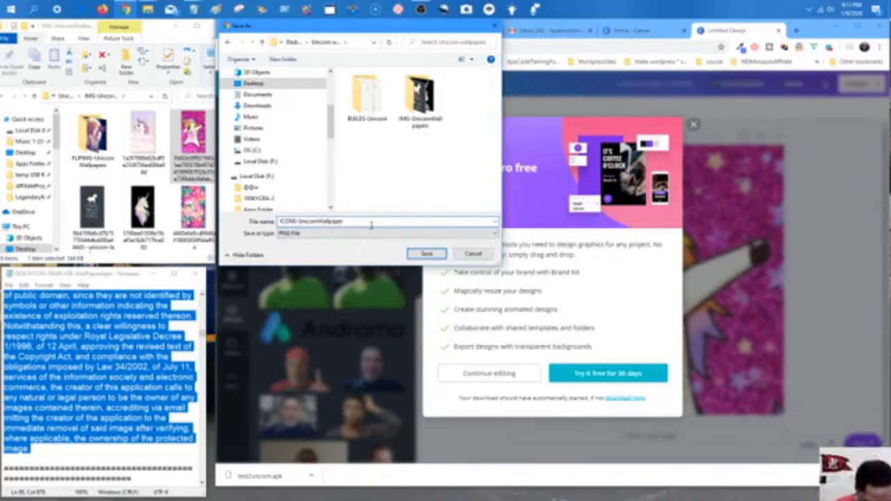
type("HD")
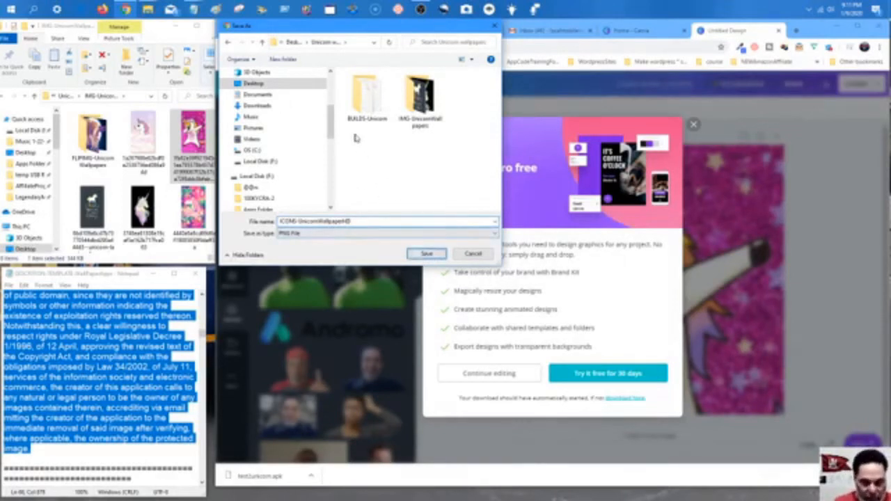
left_click_drag(362, 221, 279, 222)
right_click(290, 222)
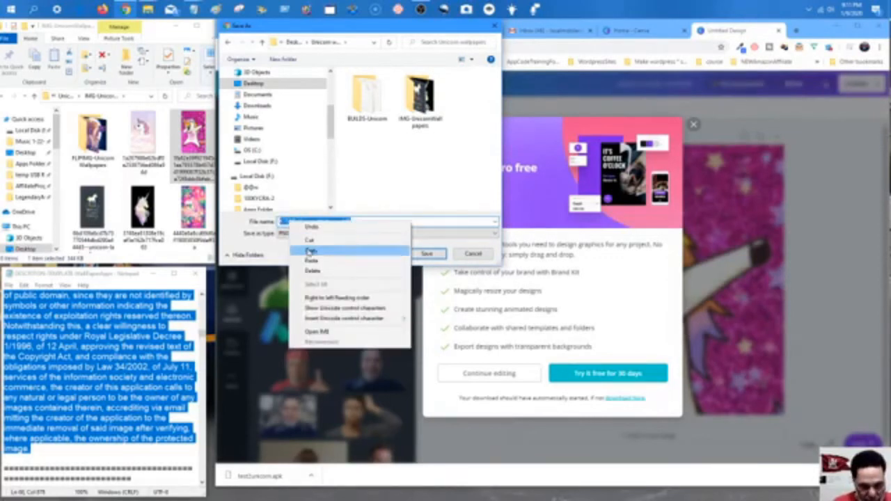
left_click(311, 252)
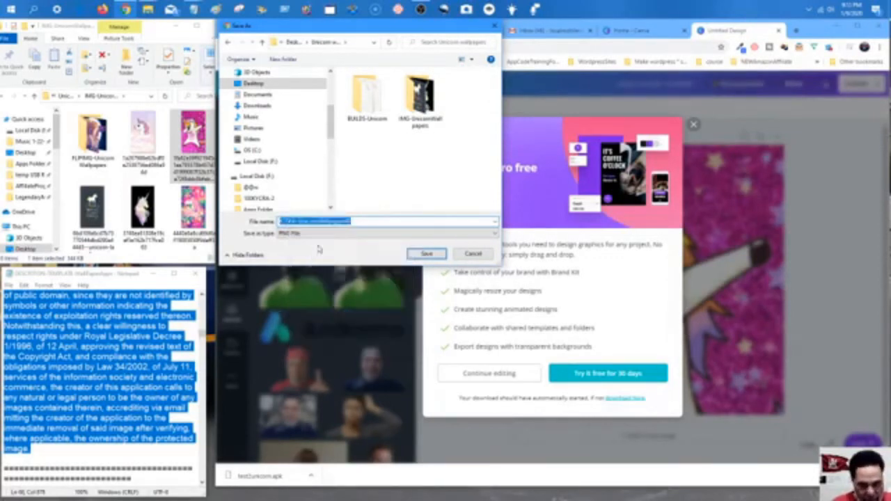
left_click(284, 61)
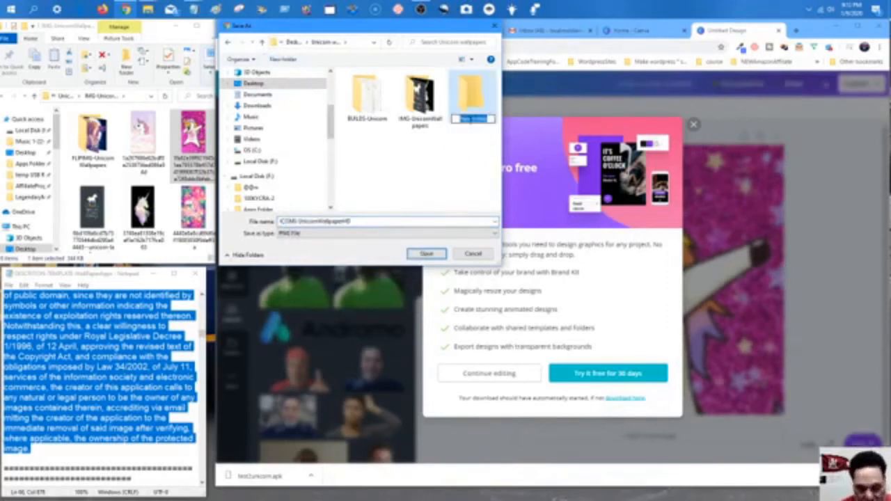
right_click(473, 119)
left_click(492, 161)
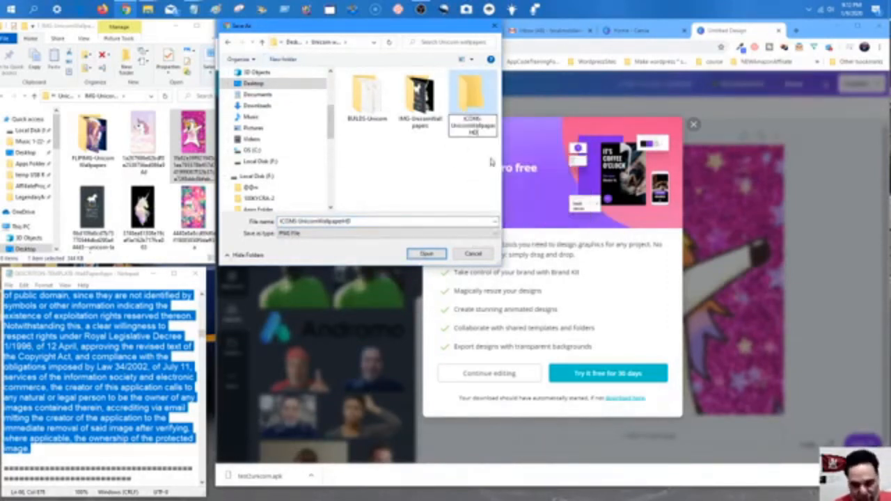
left_click(299, 221)
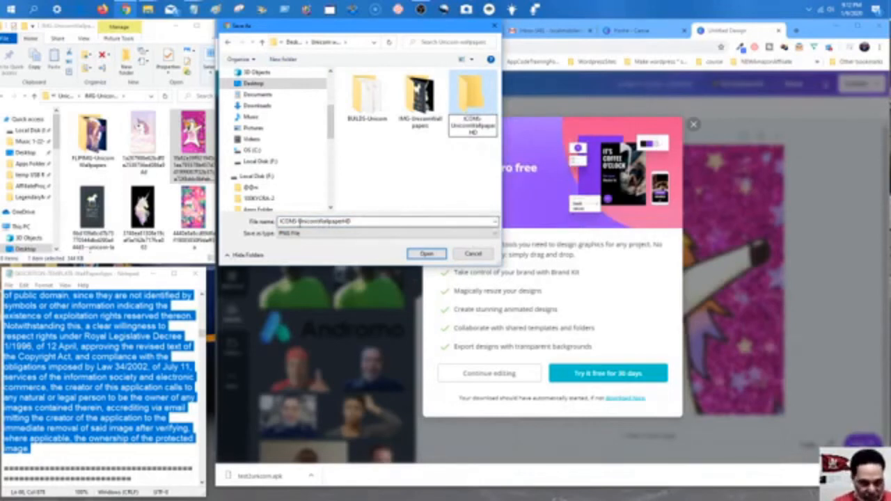
double_click(352, 222)
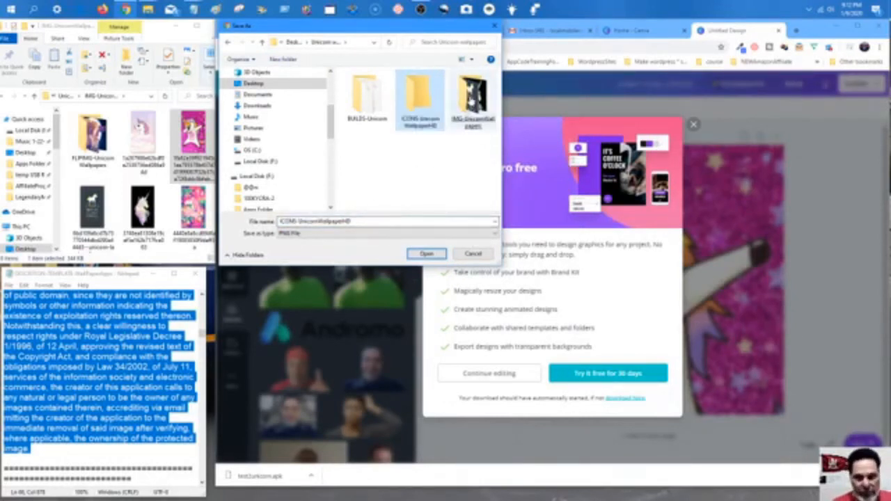
double_click(419, 101)
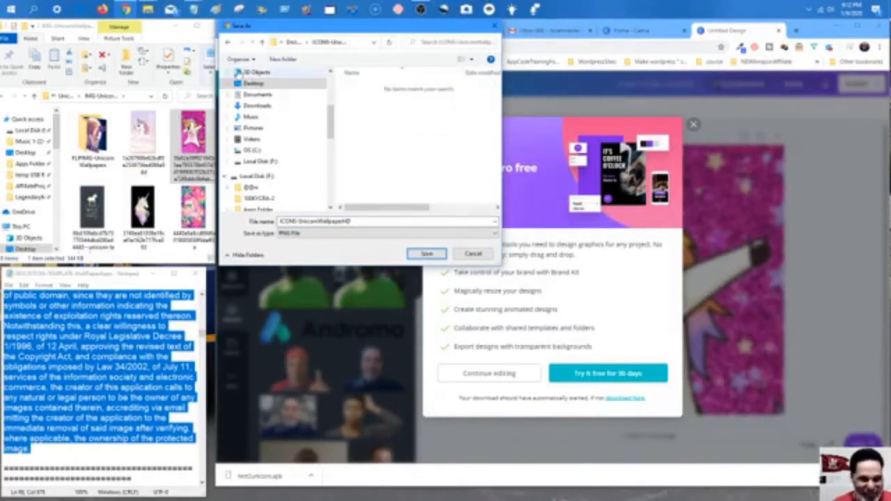
left_click(228, 42)
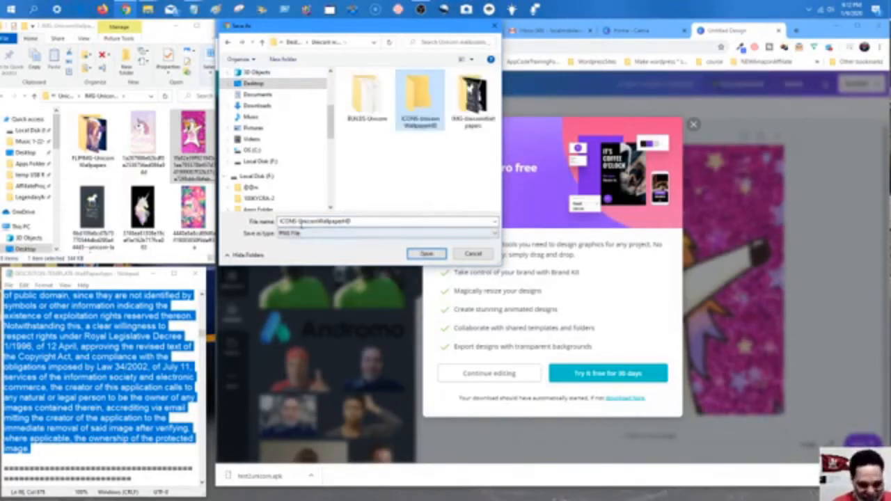
Rename the file to icon1unicorn and save it into the ICONS-UnicornWallpaperHD folder.
double_click(301, 222)
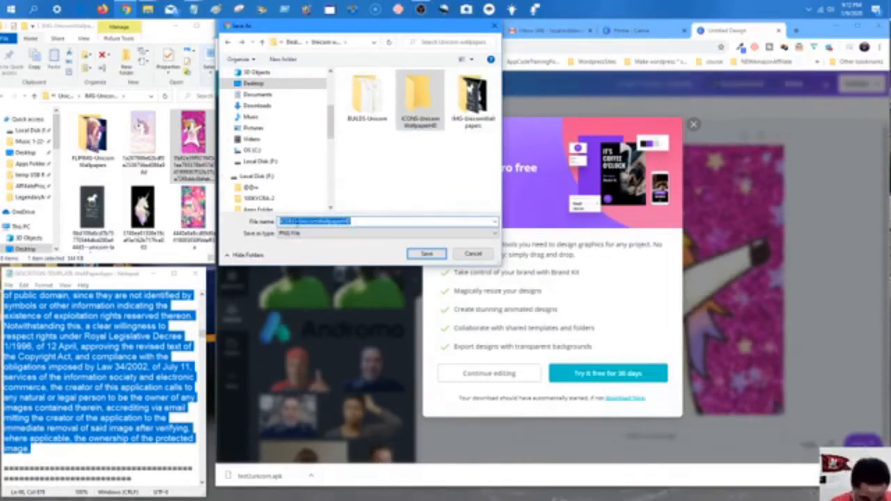
left_click(300, 222)
key("BackSpace")
key("BackSpace")
key("BackSpace")
key("BackSpace")
key("BackSpace")
key("BackSpace")
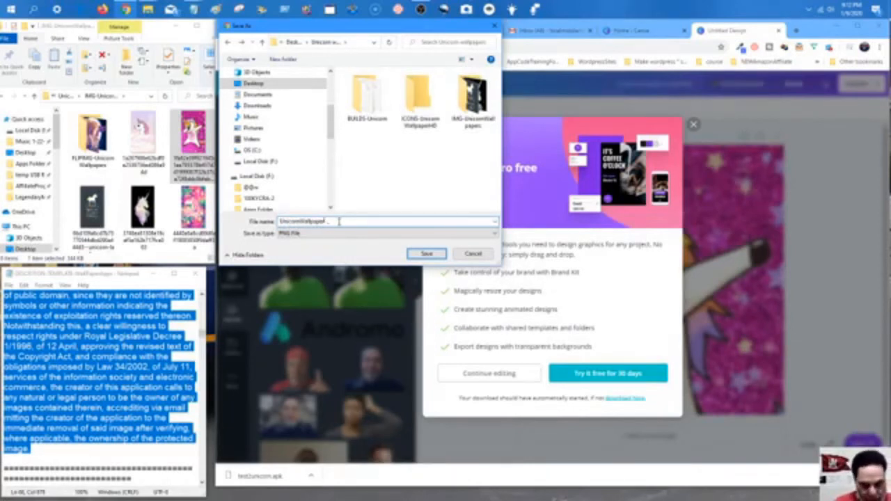
key("BackSpace")
key("BackSpace")
key("BackSpace")
key("BackSpace")
key("BackSpace")
key("BackSpace")
key("BackSpace")
key("BackSpace")
key("BackSpace")
key("BackSpace")
key("BackSpace")
key("BackSpace")
key("BackSpace")
key("BackSpace")
key("BackSpace")
key("BackSpace")
key("BackSpace")
key("BackSpace")
type("I")
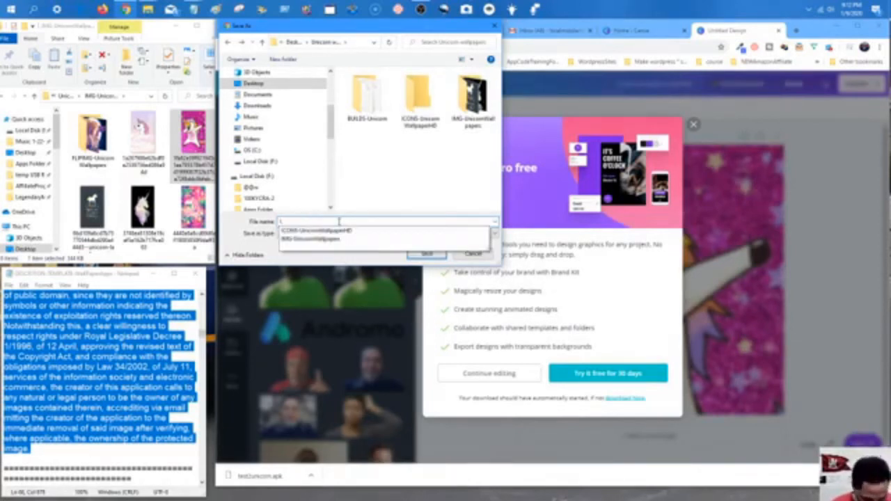
type("Con5")
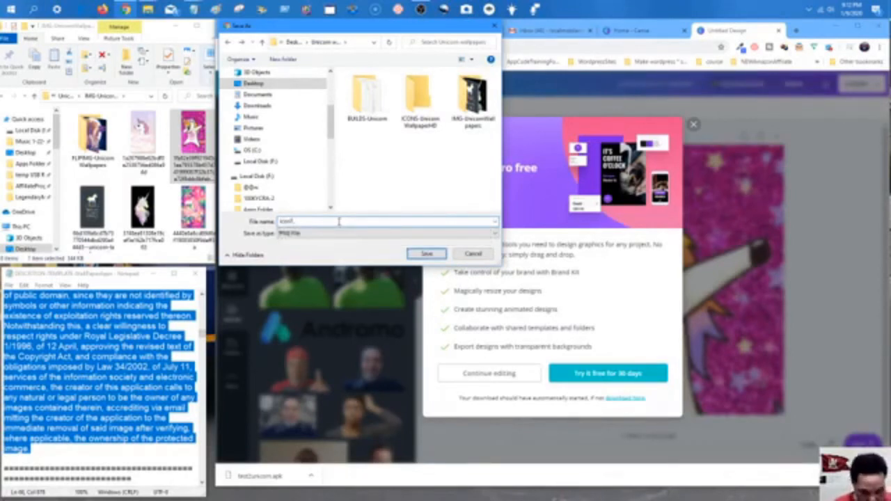
type("on")
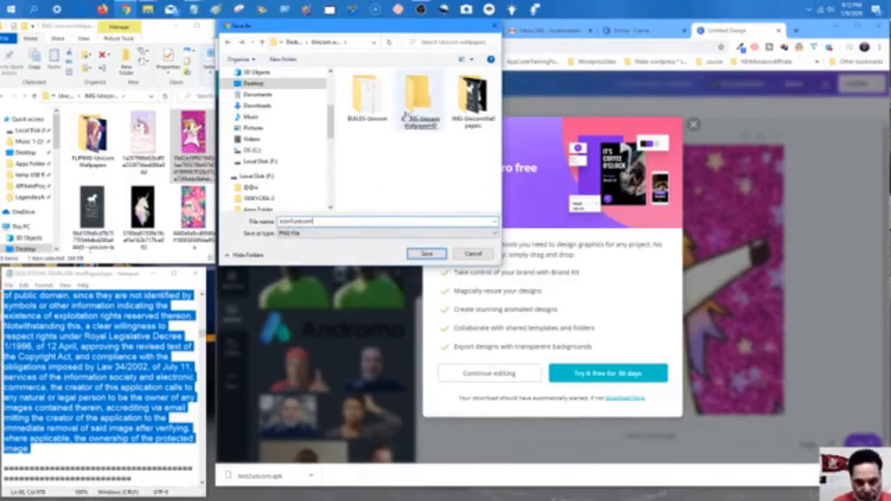
double_click(426, 103)
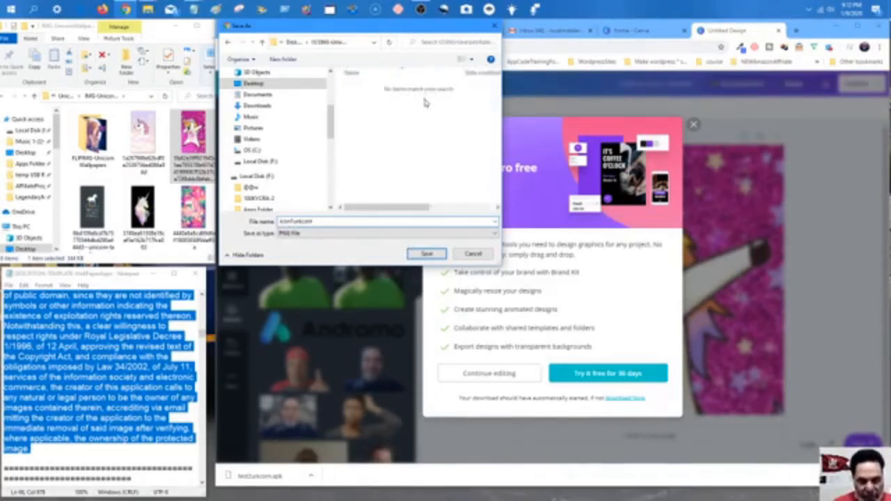
left_click(426, 254)
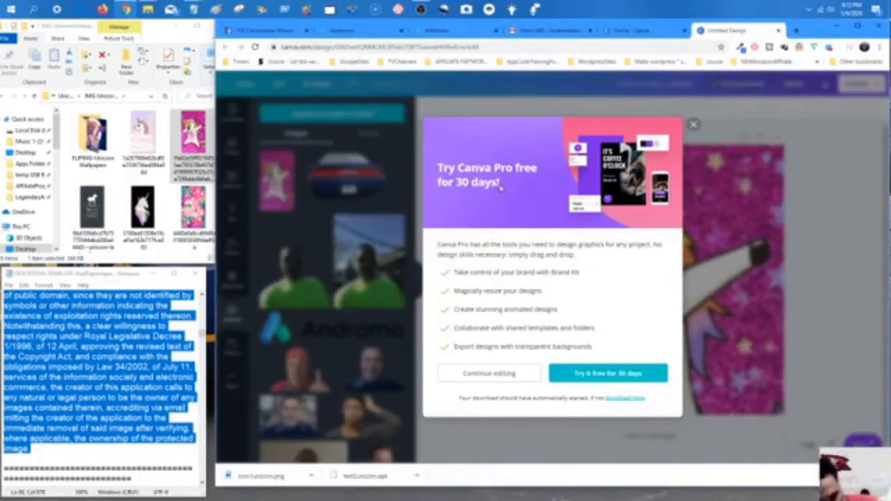
Dismiss the Canva Pro trial offer and return to the Andromo project's activities.
left_click(693, 124)
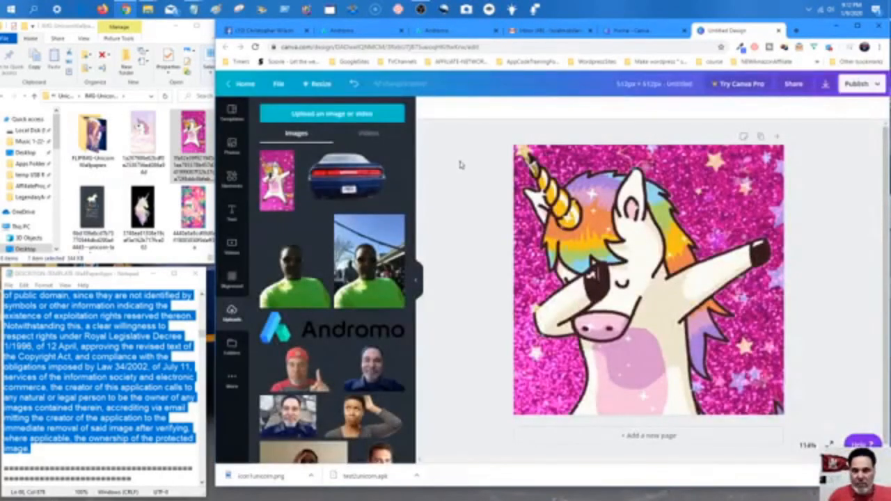
left_click(470, 34)
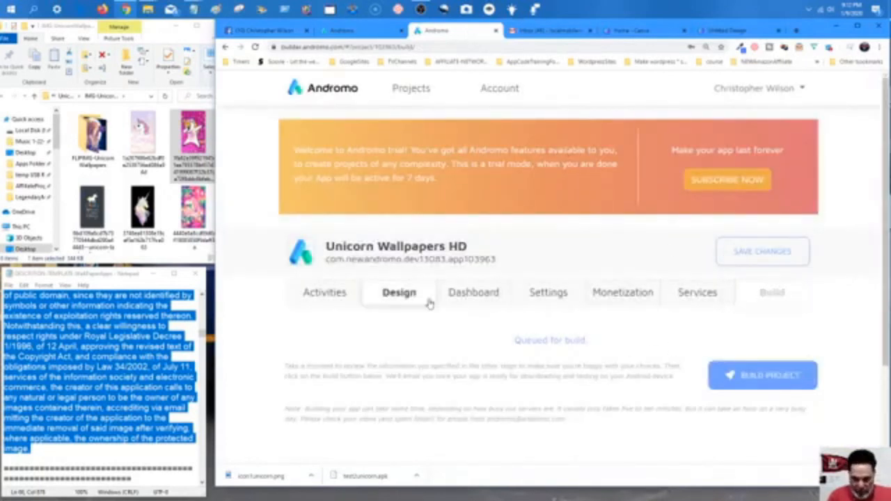
left_click(346, 298)
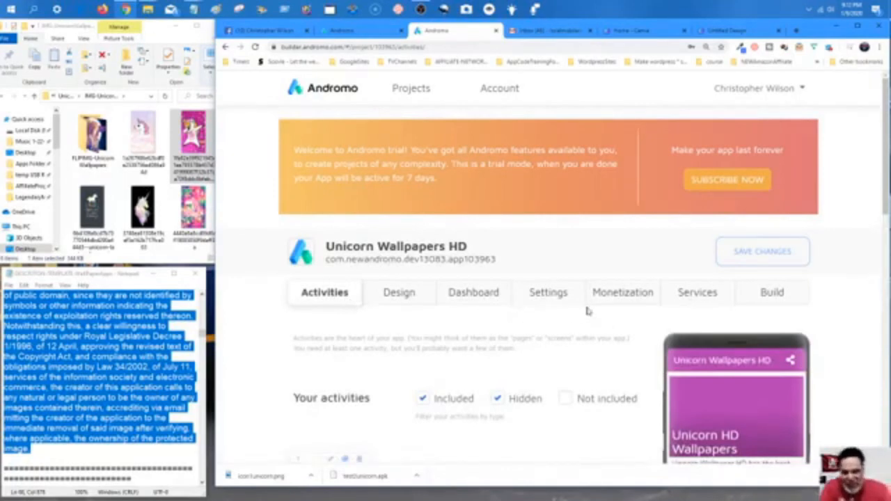
scroll(610, 310, "down", 1)
scroll(608, 310, "up", 4)
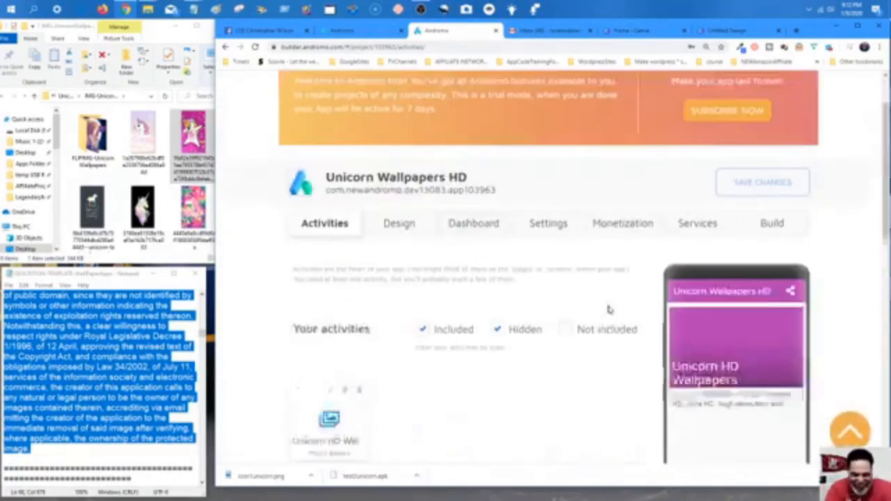
Move through the Design, Dashboard and General settings to reach the App Icon section.
left_click(410, 296)
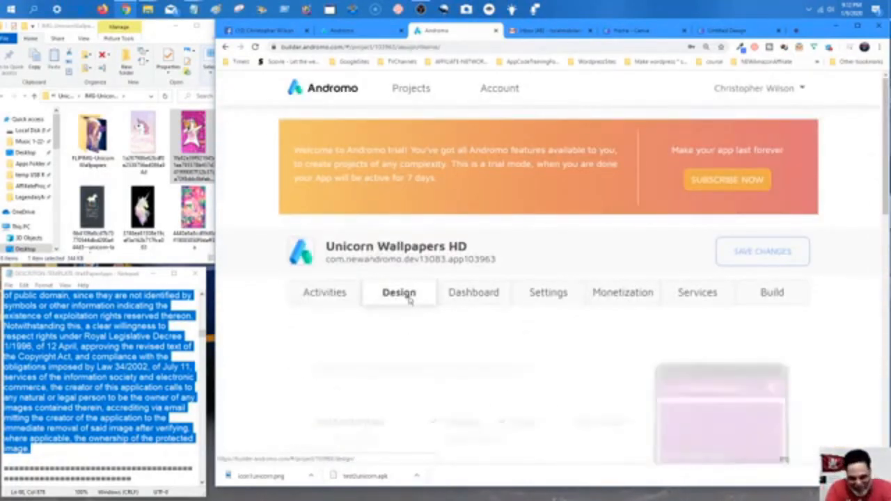
left_click(474, 299)
scroll(479, 310, "down", 2)
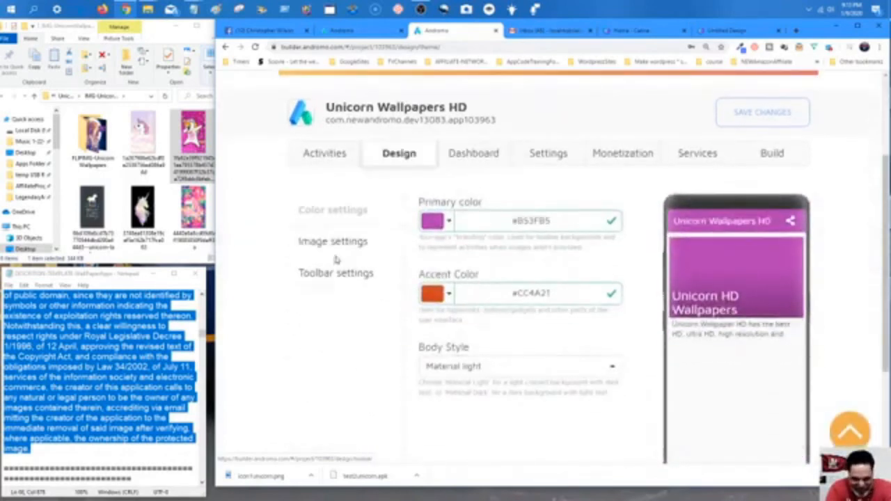
left_click(479, 166)
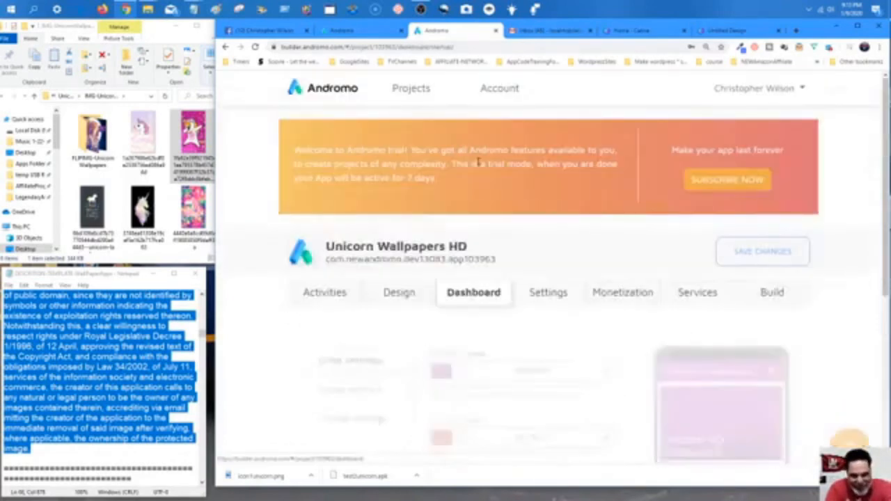
scroll(525, 230, "down", 1)
left_click(542, 245)
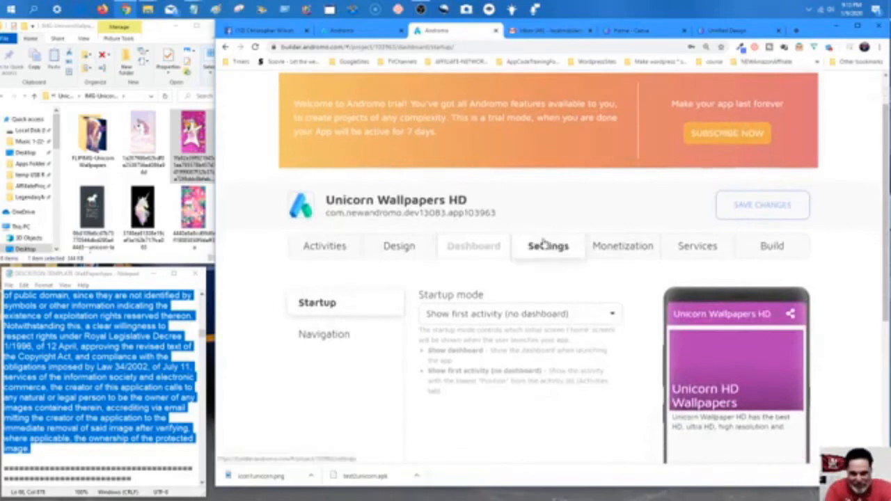
scroll(540, 279, "down", 1)
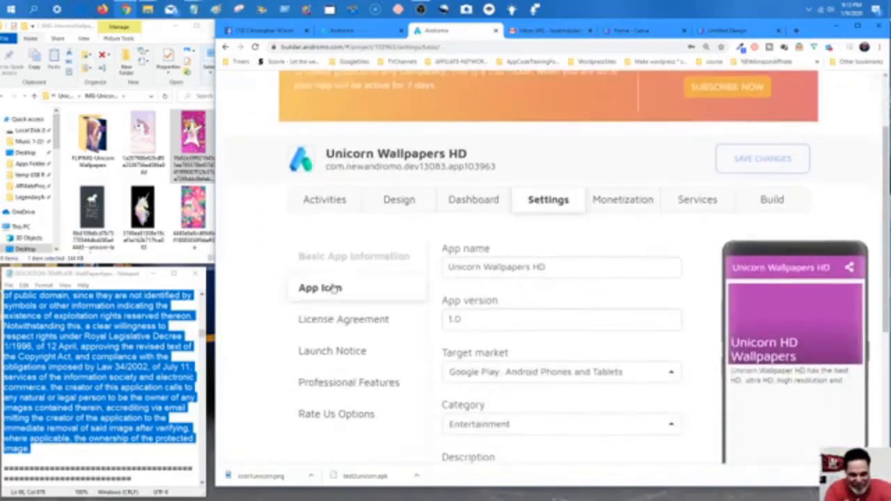
left_click(319, 286)
scroll(495, 297, "down", 3)
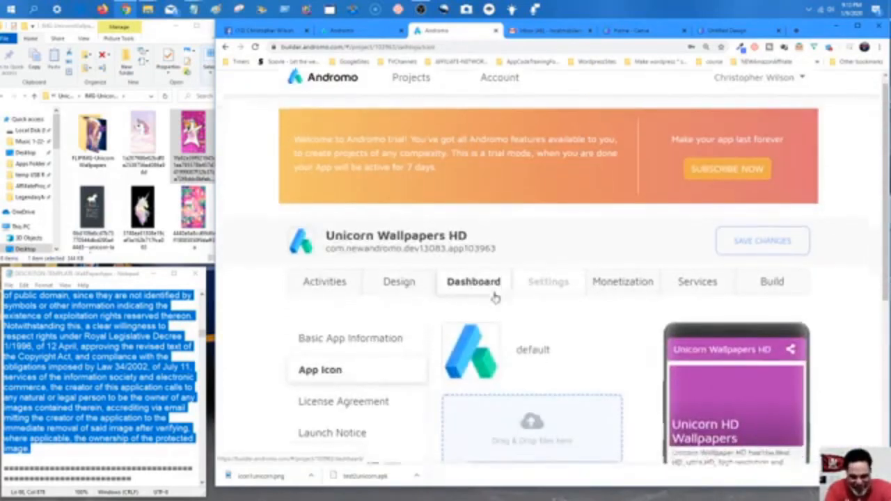
Upload icon1unicorn.png from the unicorn icons folder as the app icon and save changes.
left_click(62, 96)
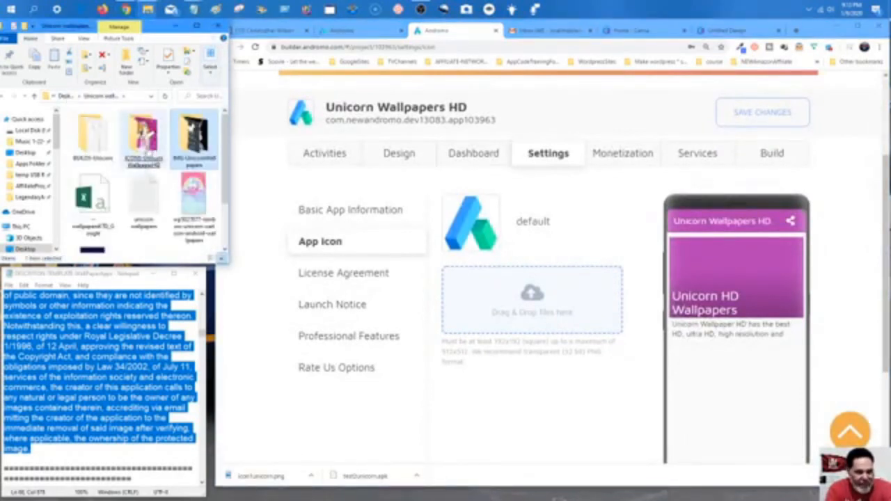
double_click(146, 148)
left_click_drag(92, 135, 493, 321)
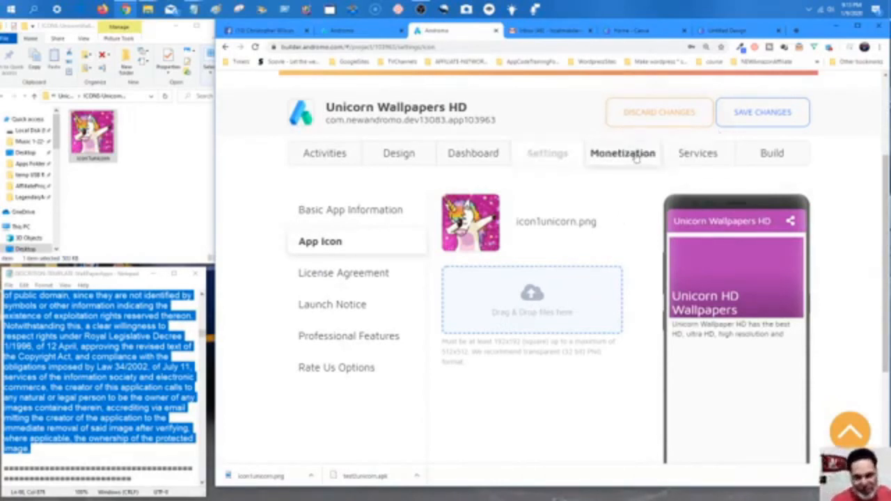
left_click(741, 119)
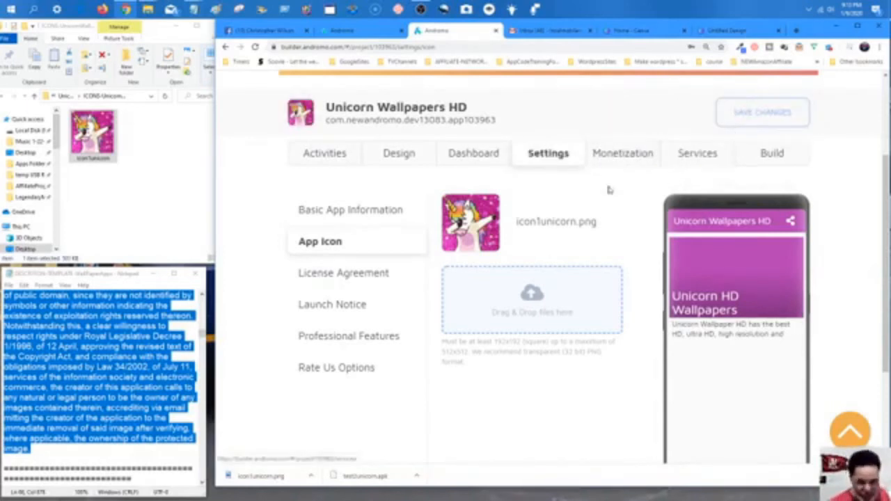
Pass through Monetization and Services to the Build page showing Unicorn Wallpapers HD queued.
left_click(624, 159)
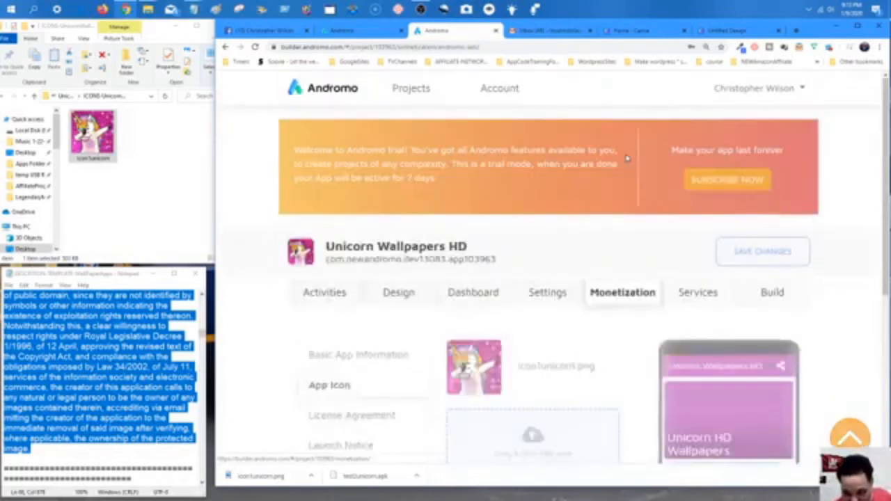
left_click(700, 293)
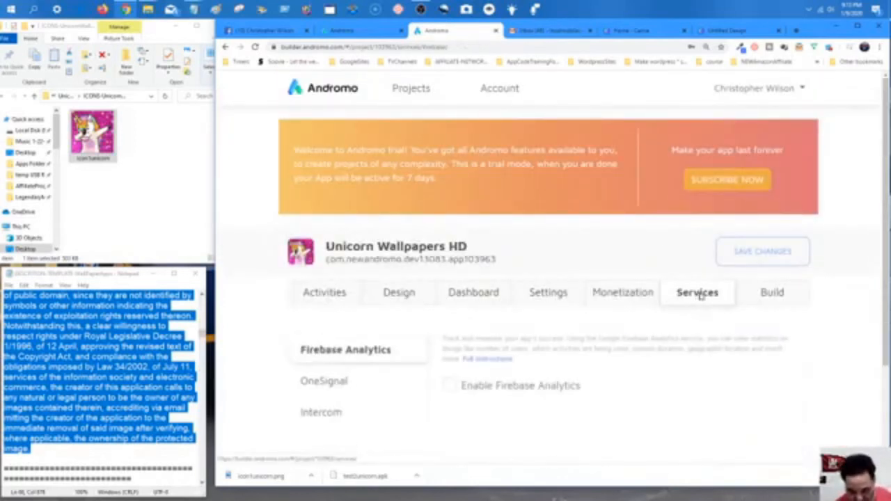
left_click(772, 303)
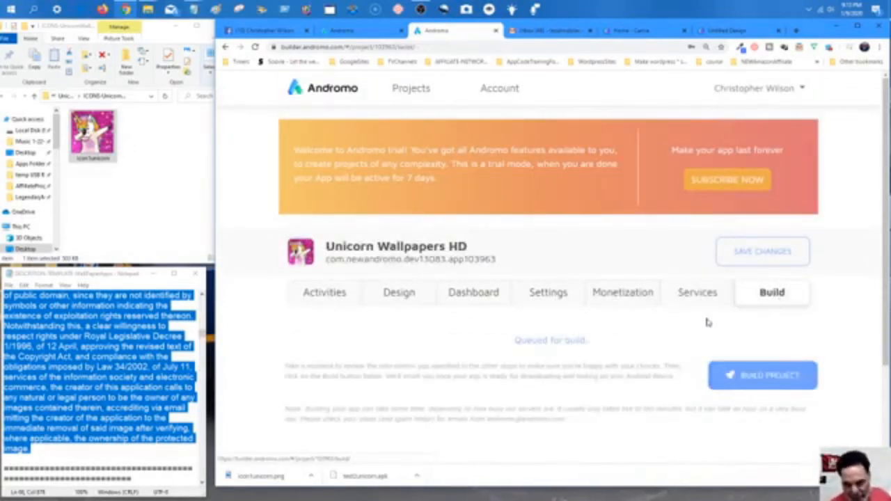
scroll(700, 314, "down", 3)
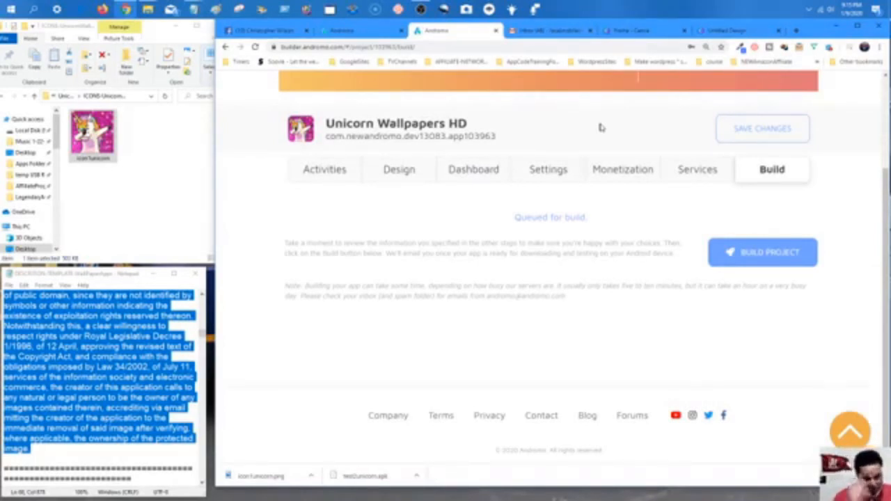
Clear the Notepad selection and cycle through the browser tabs to the Canva unicorn design.
left_click(68, 456)
scroll(69, 456, "up", 10)
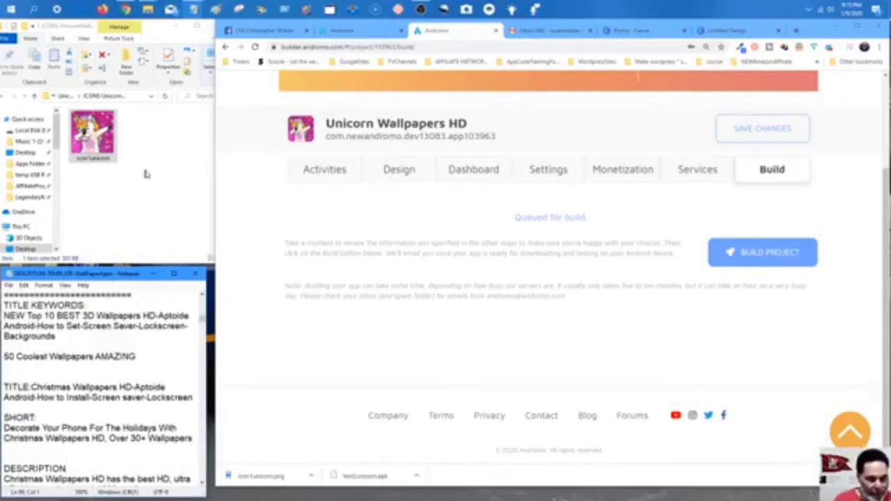
left_click(277, 32)
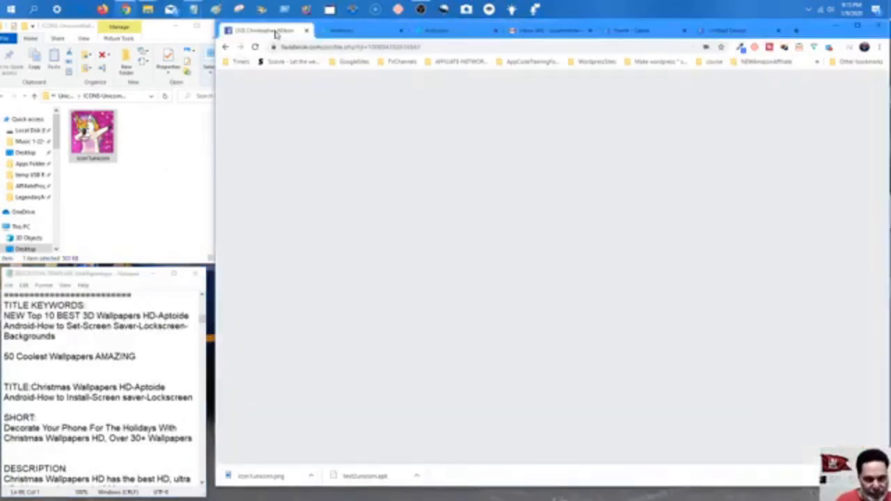
left_click(355, 32)
left_click(426, 32)
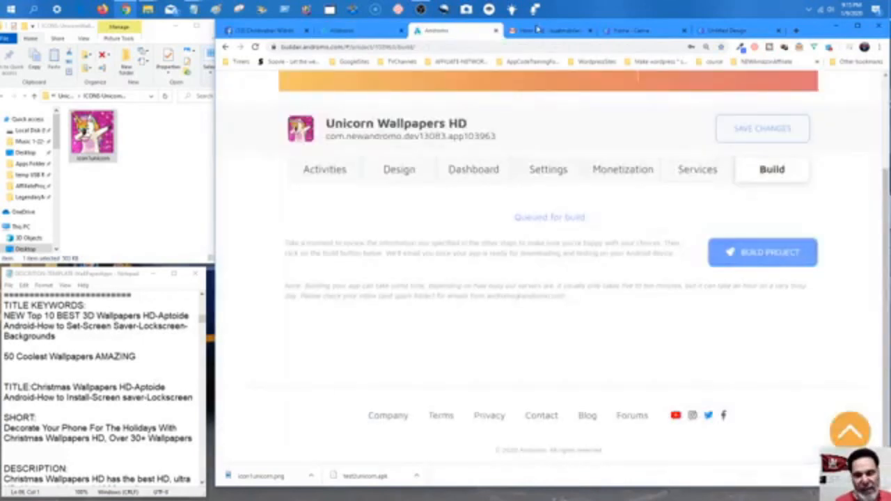
left_click(725, 31)
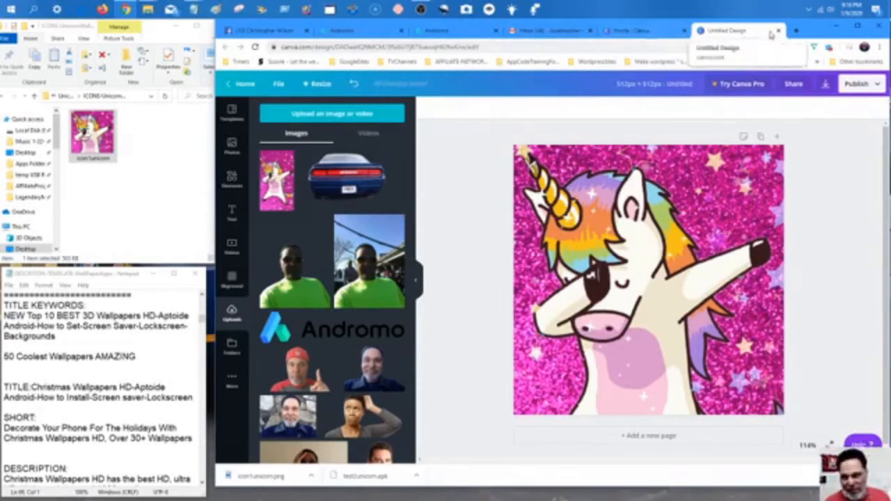
In a new tab, enter 'you' and pick the 'Publishing your Android App on other Marketplaces' suggestion.
left_click(797, 31)
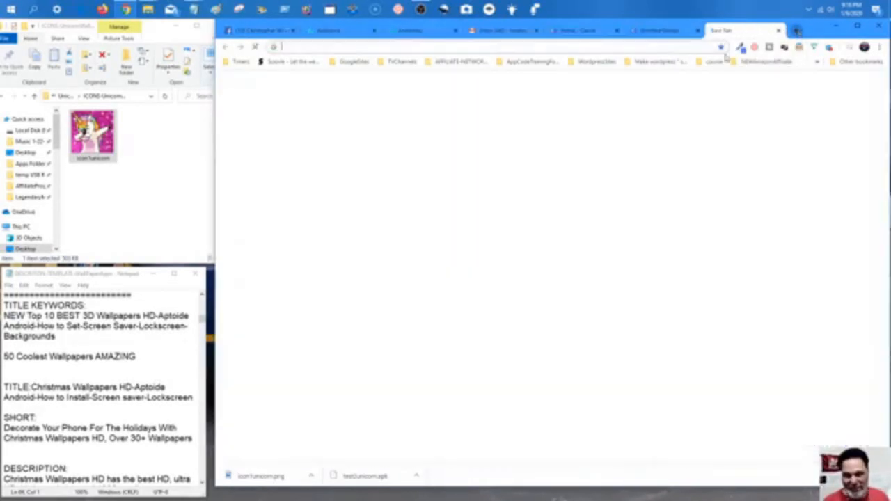
type("you")
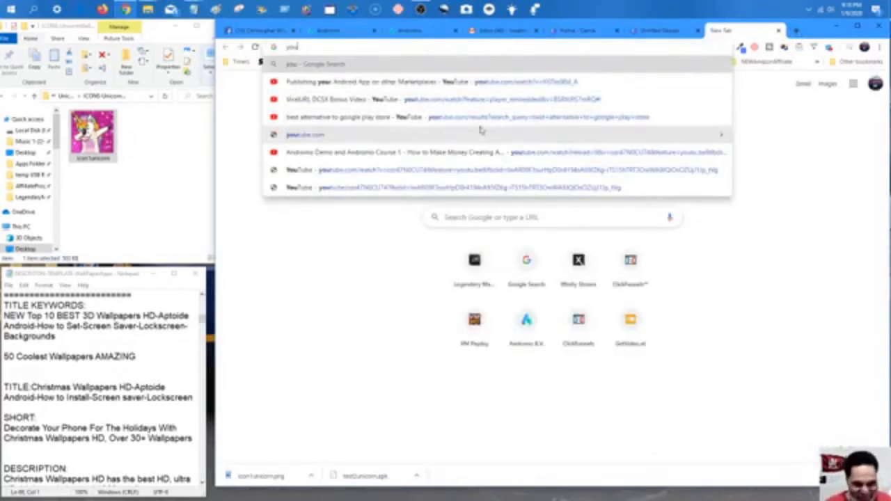
left_click(361, 89)
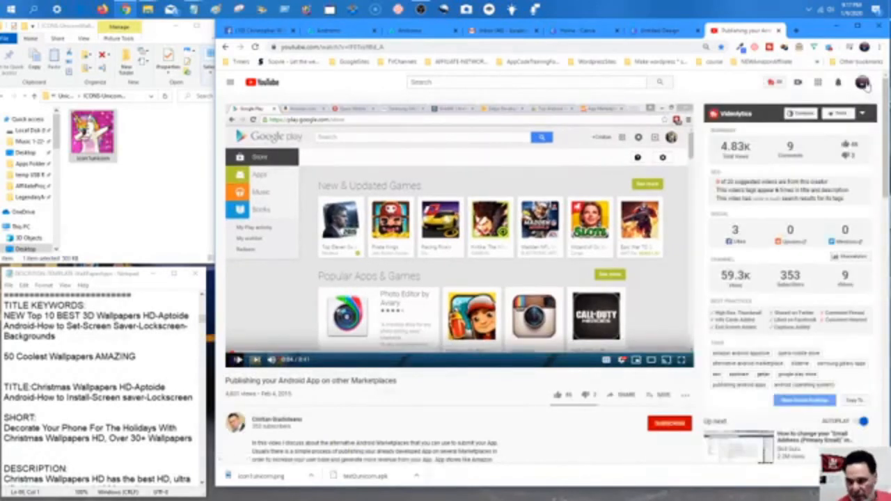
Switch YouTube to the other channel account and open Your channel to browse its uploads.
left_click(862, 82)
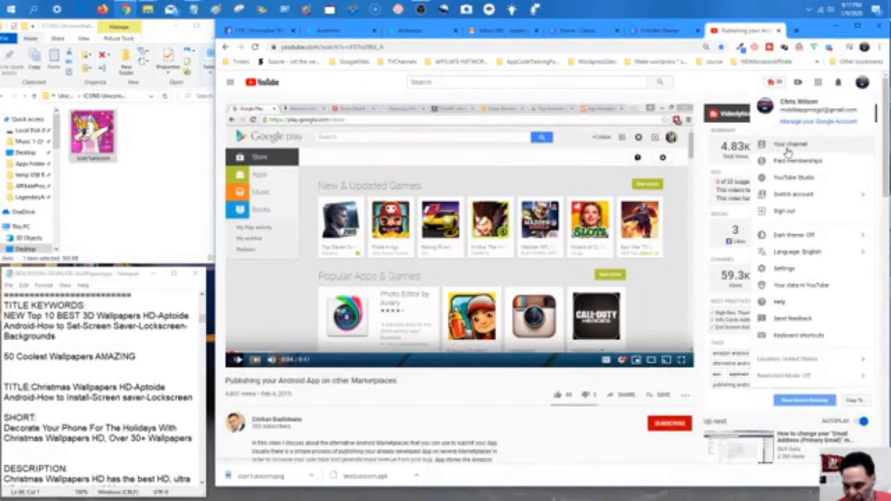
left_click(789, 194)
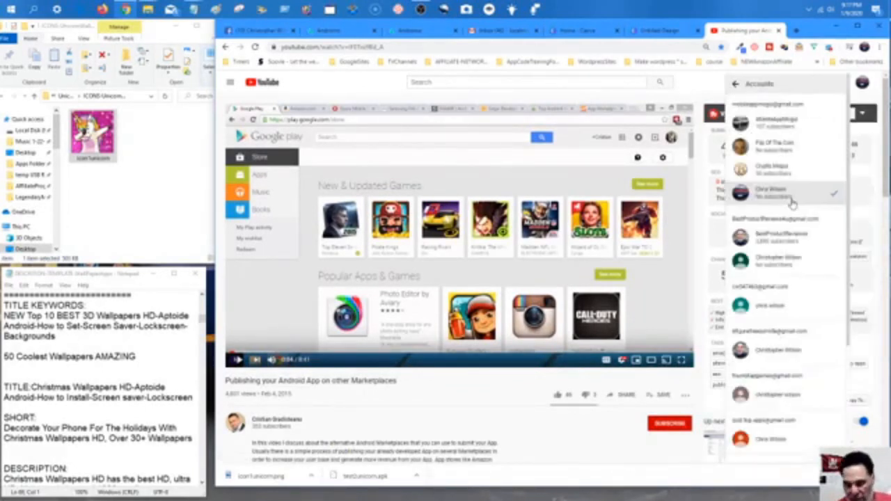
left_click(779, 236)
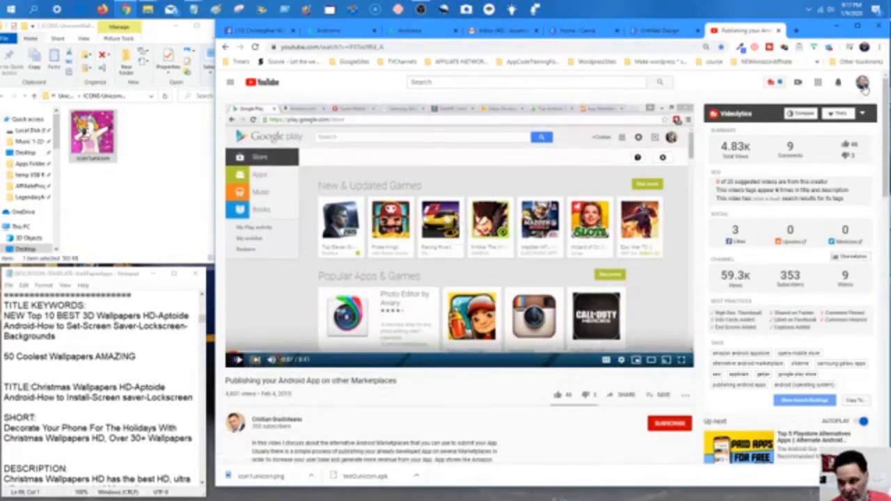
left_click(862, 83)
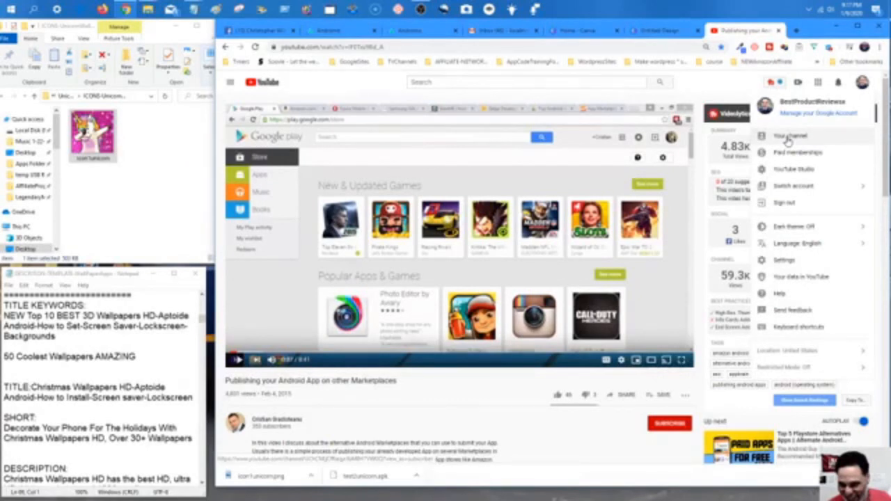
left_click(788, 139)
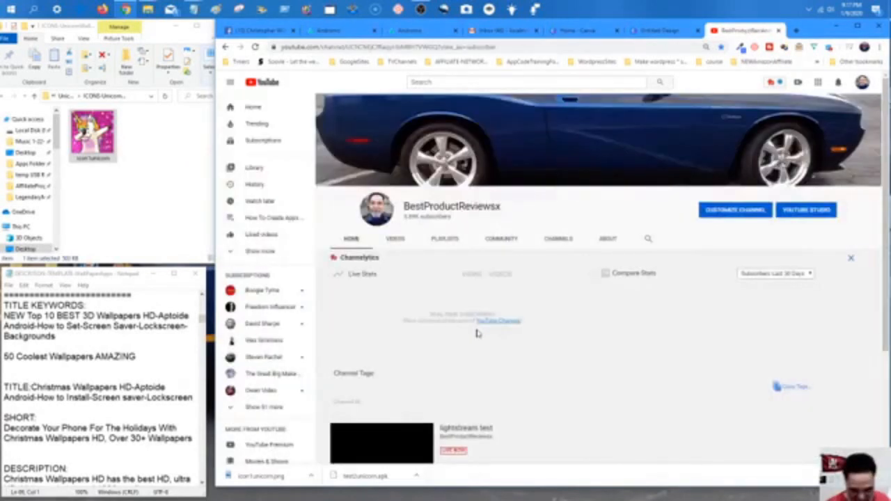
scroll(487, 320, "down", 2)
scroll(491, 308, "down", 1)
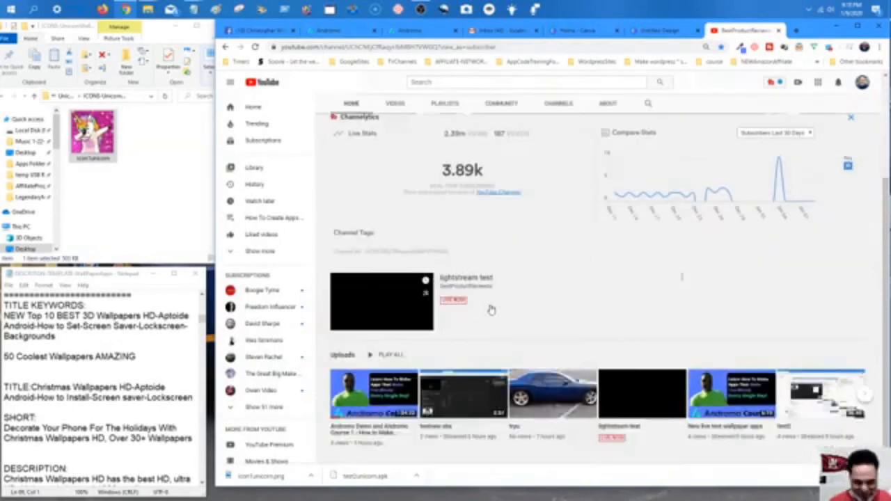
left_click(404, 109)
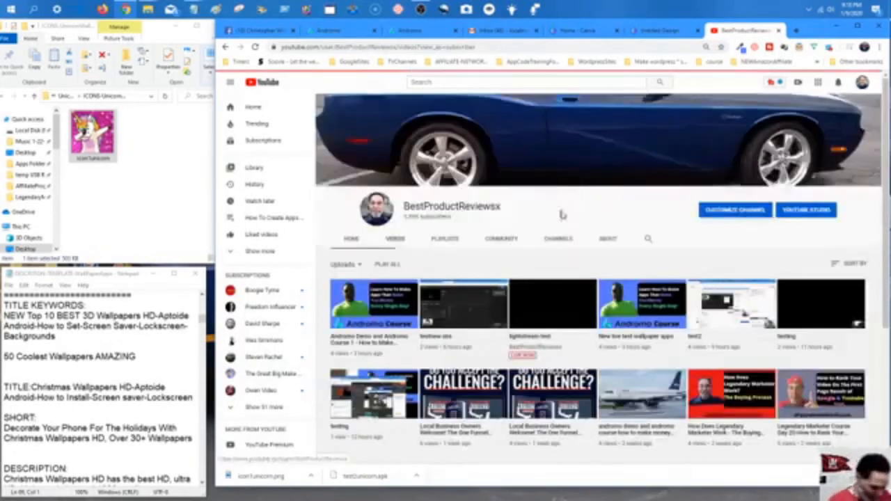
scroll(557, 247, "down", 3)
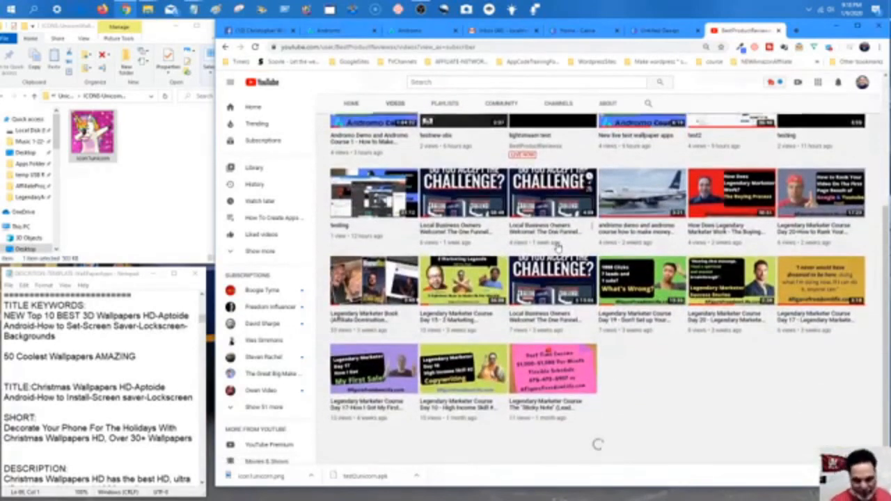
scroll(560, 265, "down", 5)
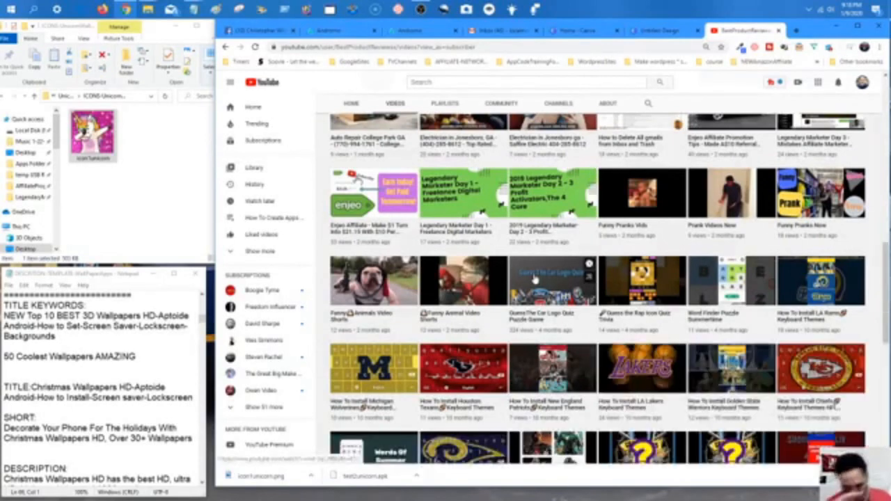
scroll(535, 272, "down", 2)
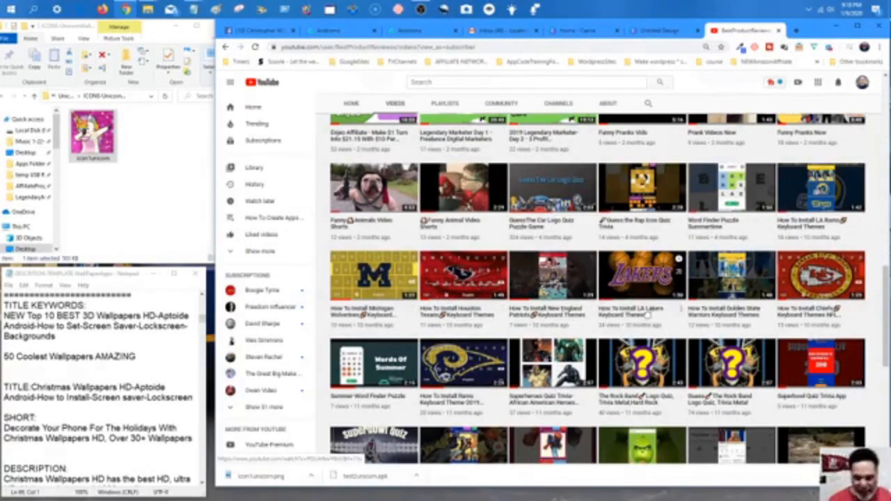
scroll(689, 308, "down", 2)
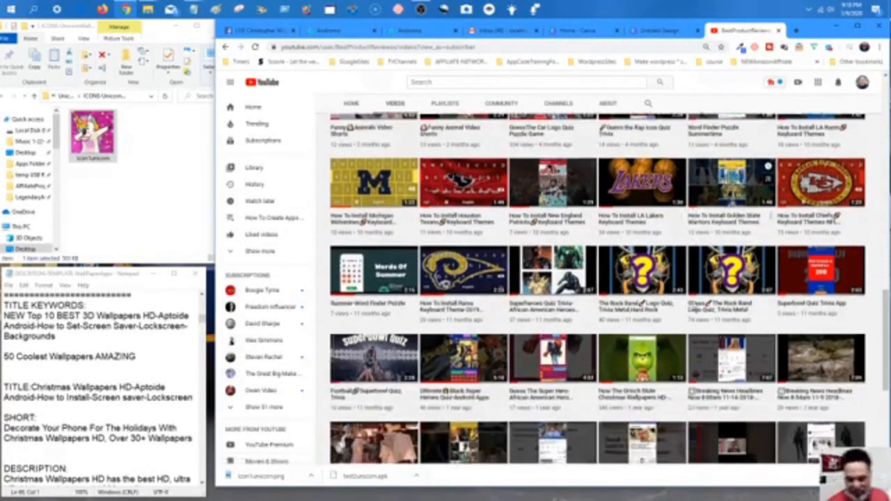
scroll(692, 306, "down", 2)
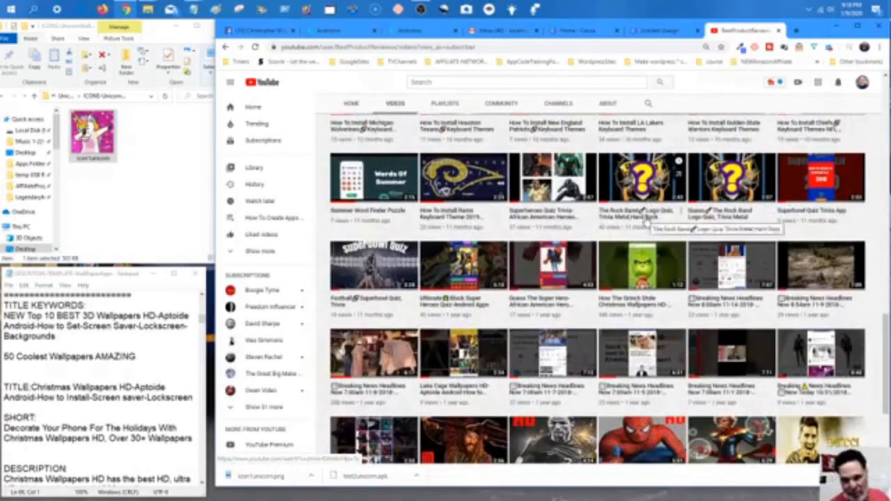
scroll(498, 303, "down", 2)
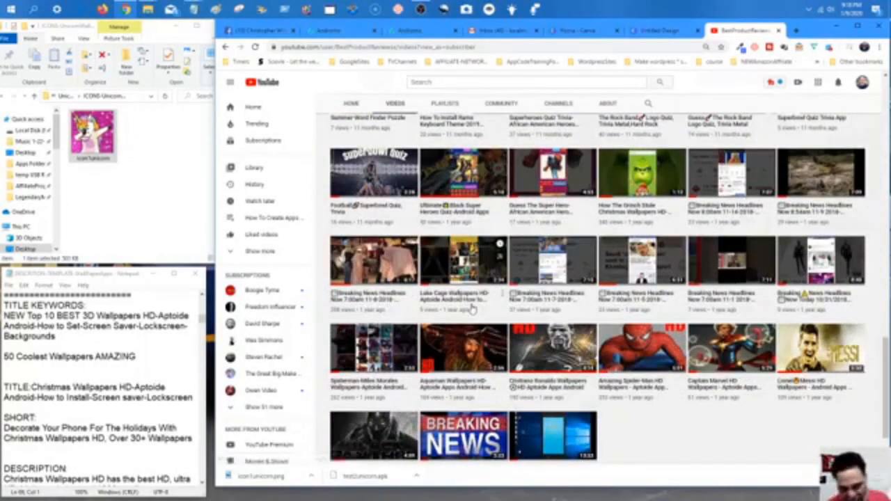
scroll(478, 308, "down", 1)
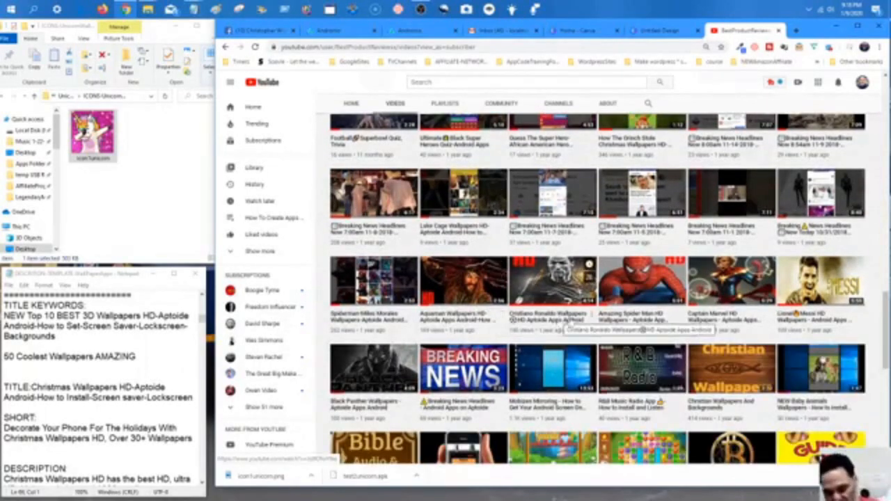
scroll(569, 317, "down", 2)
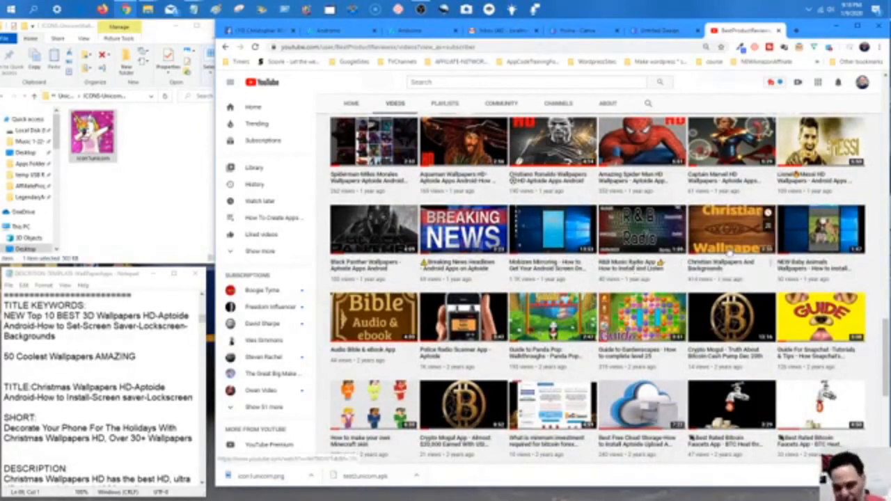
scroll(724, 268, "down", 1)
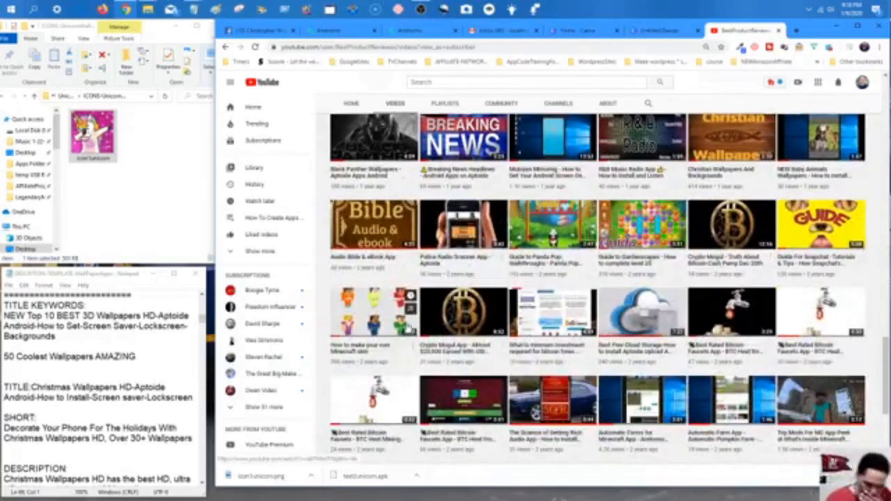
scroll(438, 328, "down", 1)
scroll(440, 325, "down", 2)
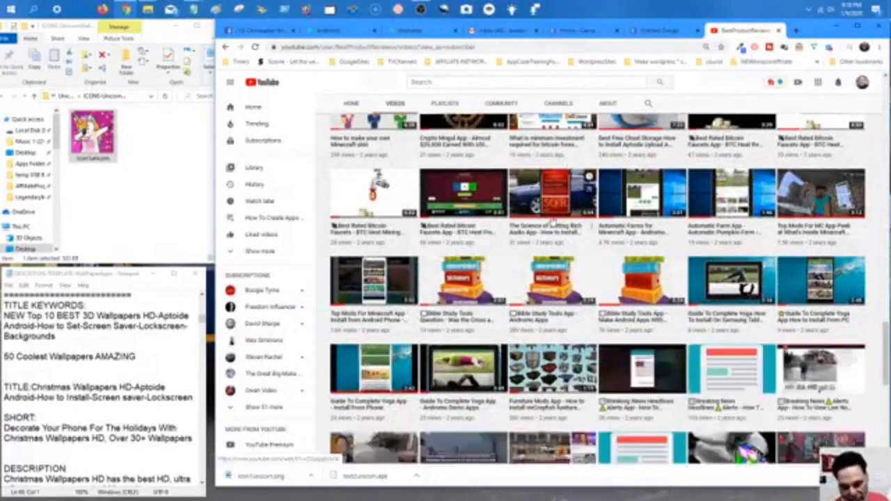
scroll(553, 233, "down", 1)
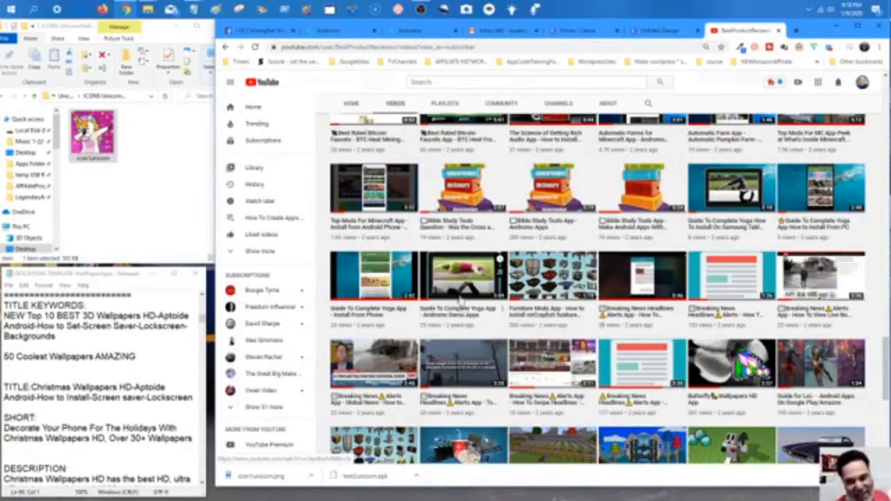
scroll(498, 300, "down", 3)
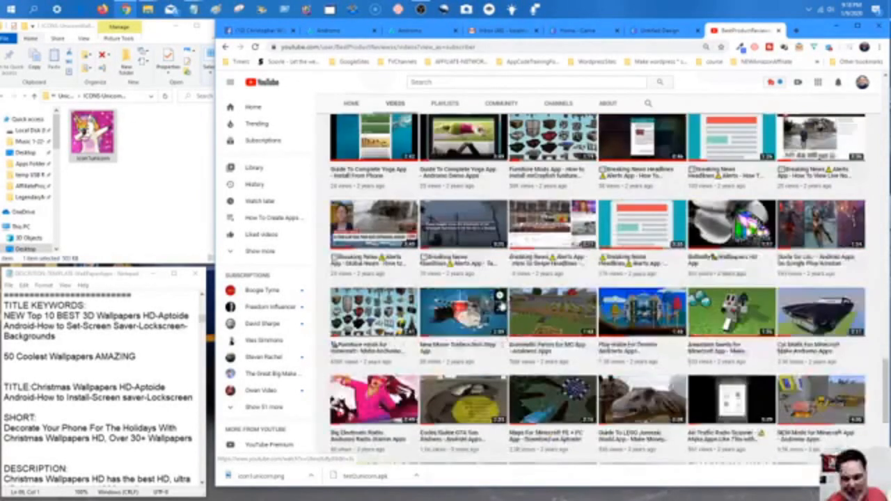
scroll(497, 300, "down", 2)
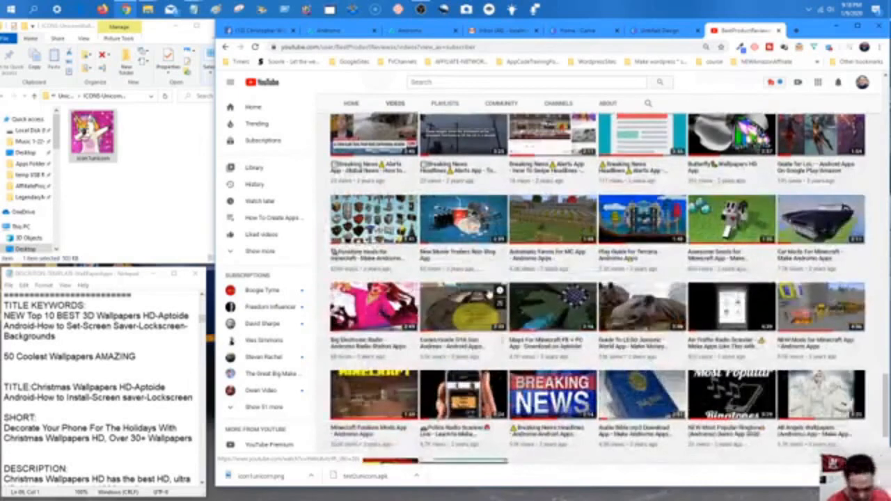
scroll(488, 306, "down", 3)
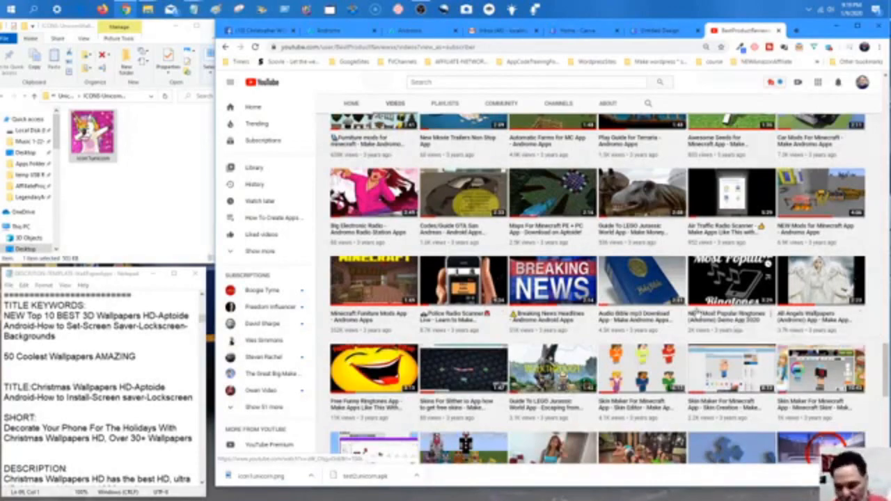
scroll(710, 319, "down", 2)
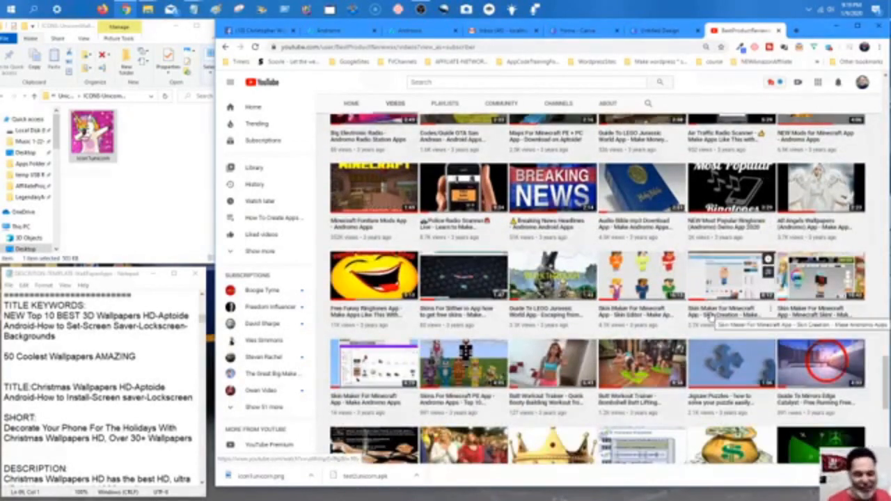
scroll(711, 321, "down", 2)
scroll(711, 322, "down", 1)
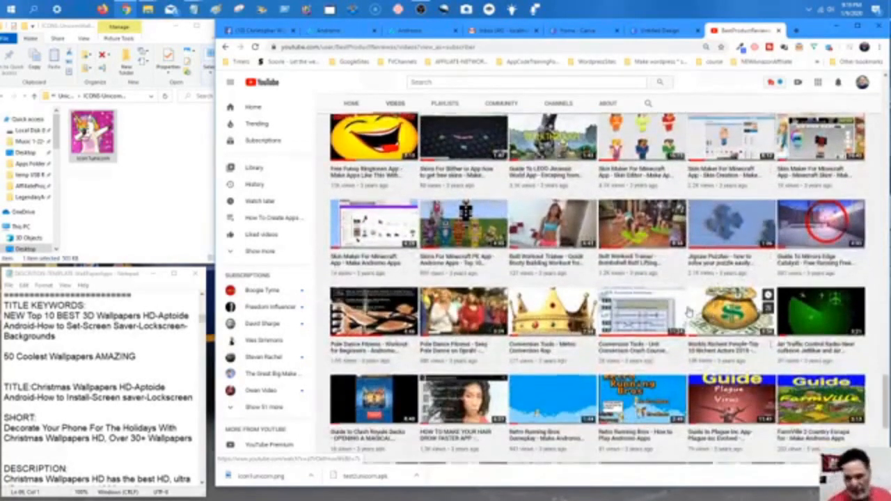
scroll(693, 316, "down", 2)
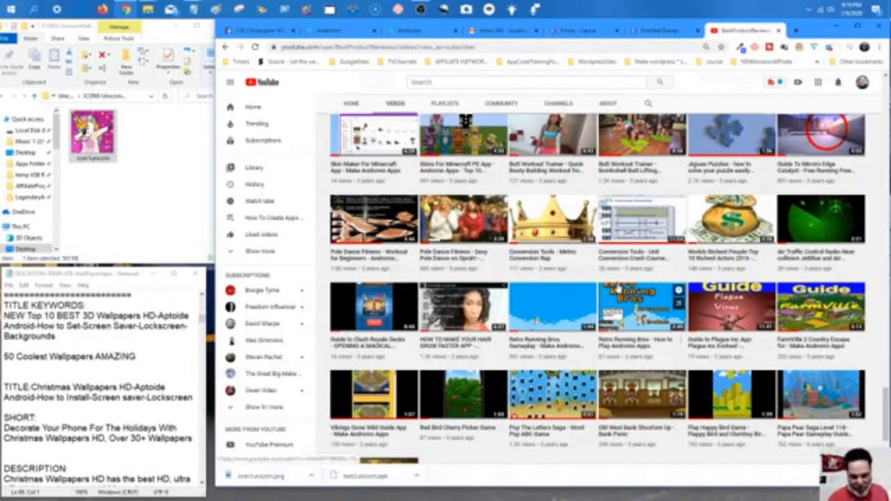
scroll(613, 277, "down", 1)
scroll(611, 274, "down", 1)
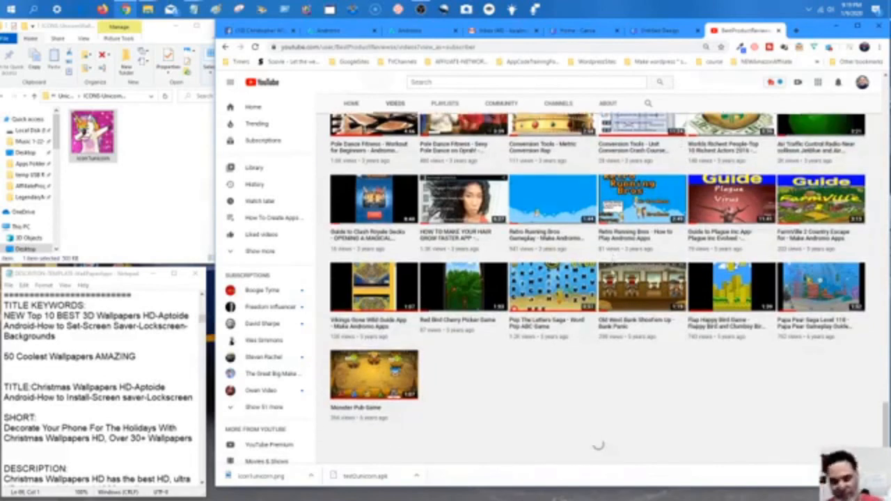
scroll(612, 275, "up", 20)
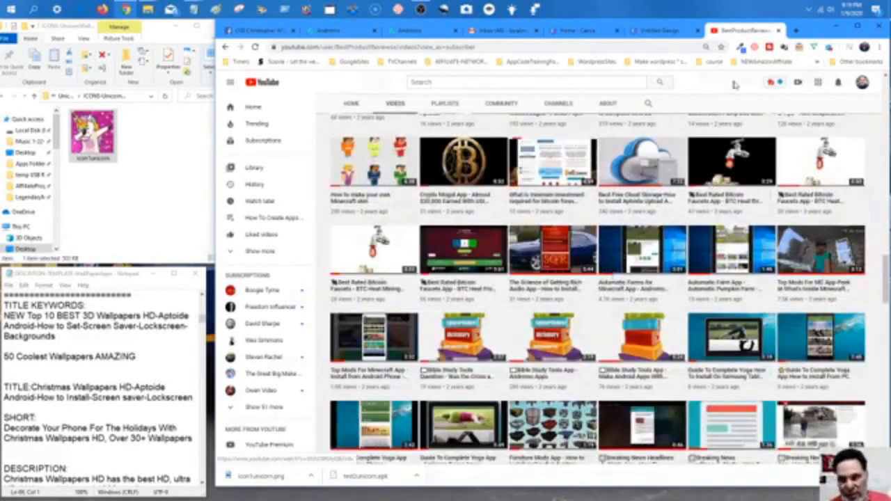
Close the YouTube tab and return to the Andromo build page tab.
left_click(778, 31)
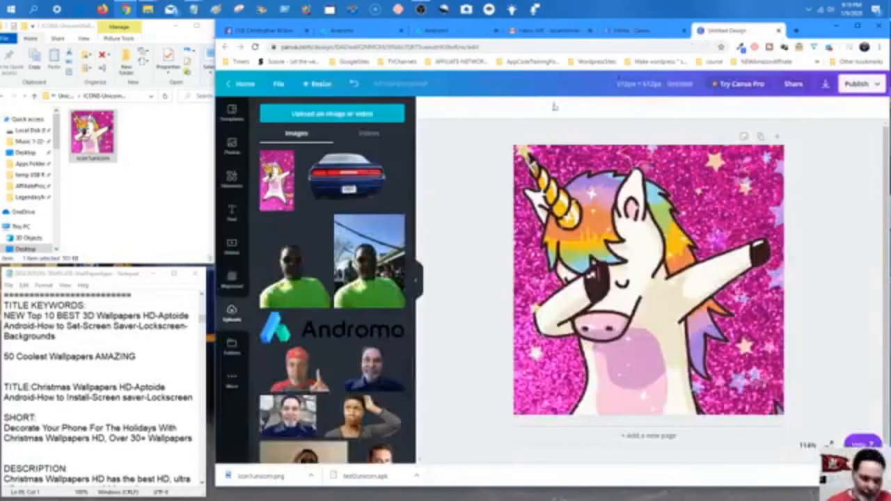
left_click(466, 31)
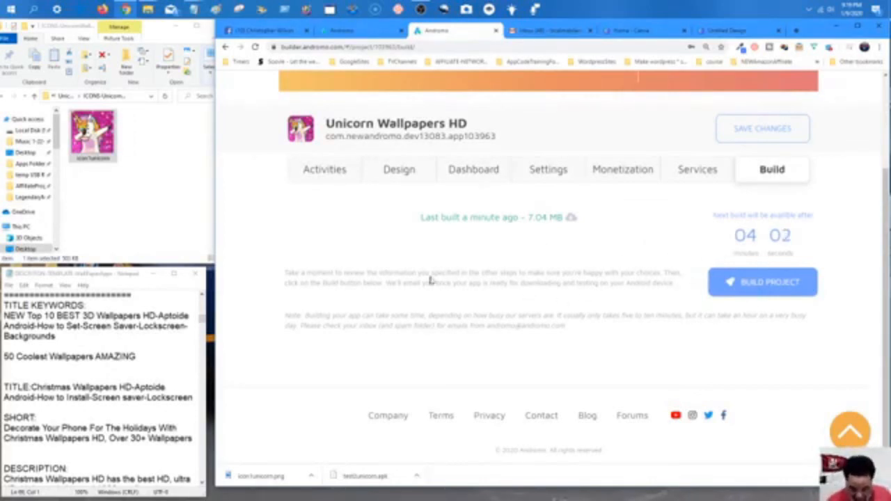
Download the 7.04 MB build from the 'Last built a minute ago' entry.
scroll(428, 286, "up", 2)
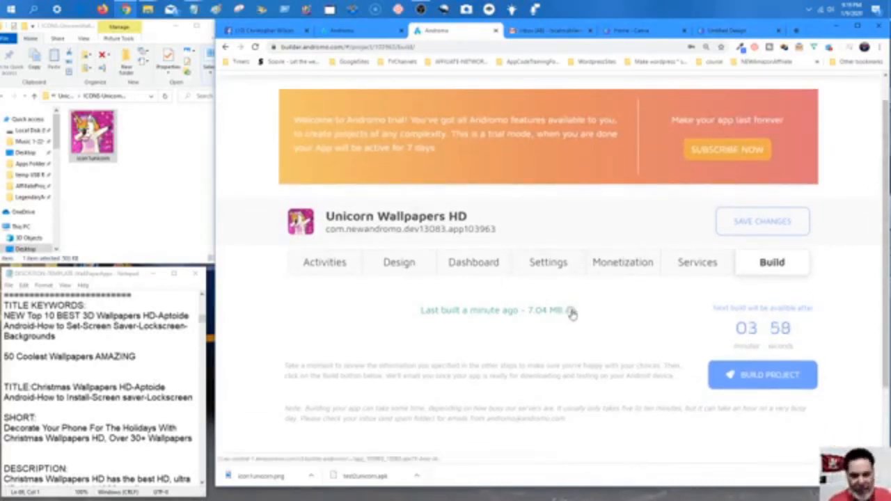
scroll(571, 313, "down", 2)
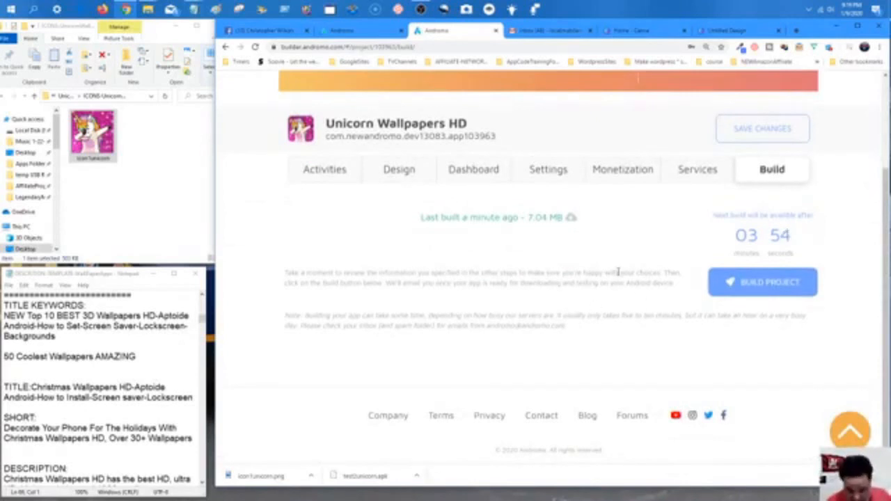
left_click(571, 221)
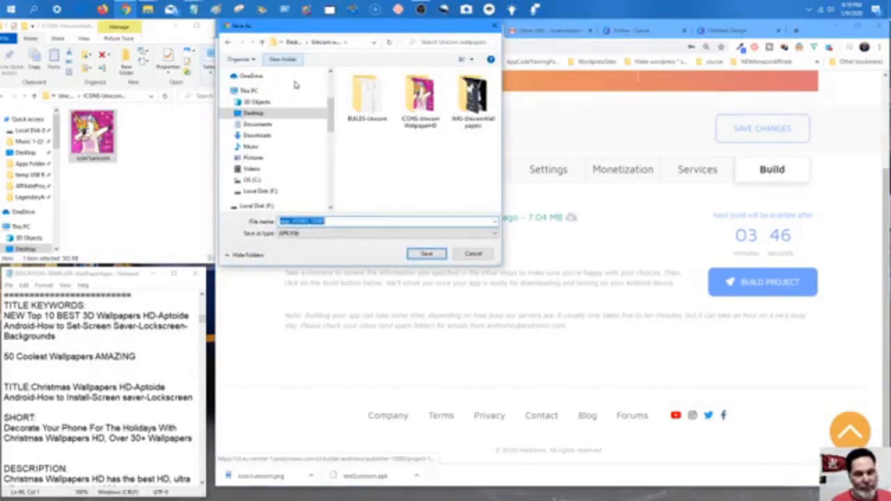
Save the APK as test2unicorn.apk in BUILDS-Unicorn, confirming replacement of the existing file.
double_click(367, 97)
left_click(328, 221)
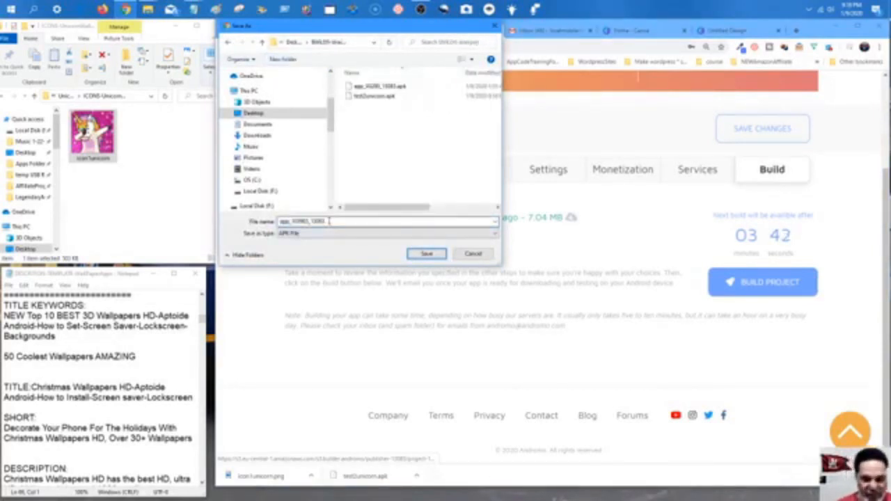
left_click(368, 98)
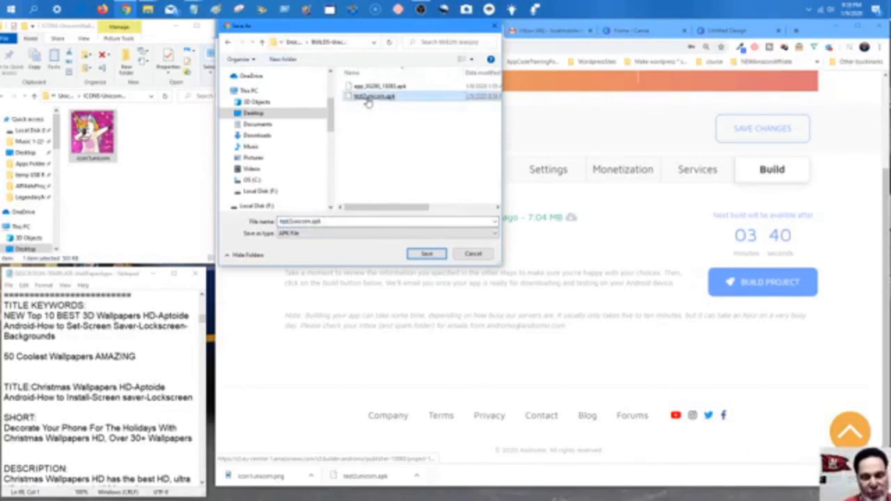
left_click(369, 102)
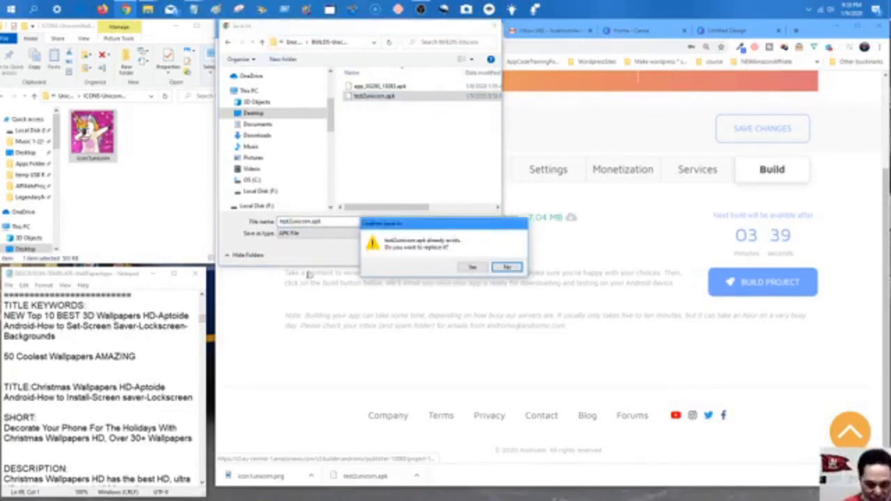
left_click(472, 268)
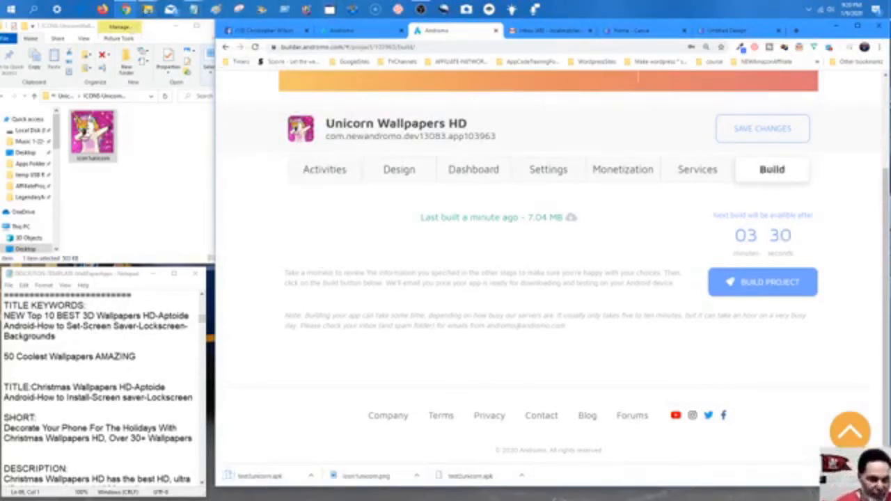
Open the BUILDS-Unicorn project folder and select the newly saved unicorn APK.
mouse_move(148, 9)
left_click(173, 61)
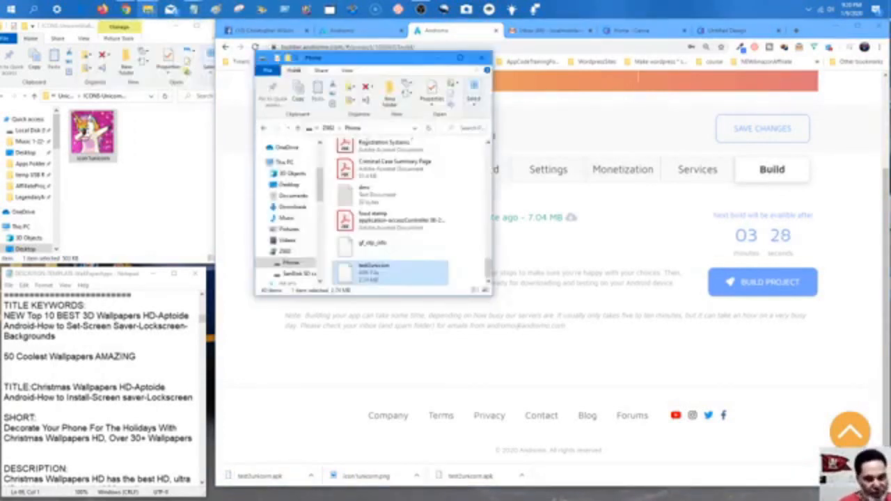
left_click(66, 96)
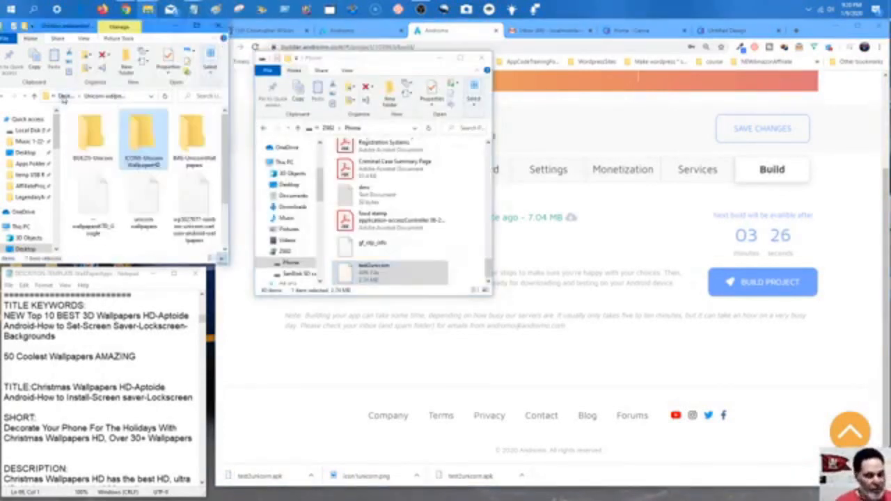
double_click(91, 145)
left_click(125, 136)
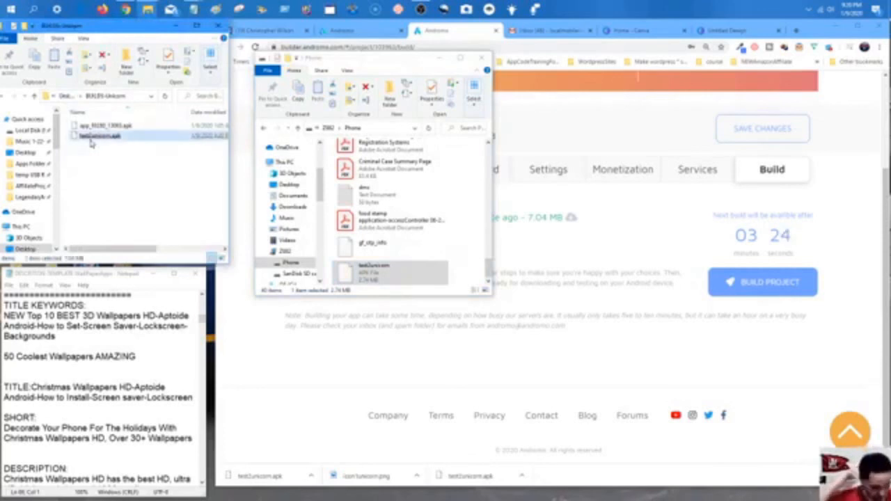
Permanently delete the old 2.74 MB APK from the phone, then copy in the 7.04 MB test2unicorn.apk.
right_click(360, 275)
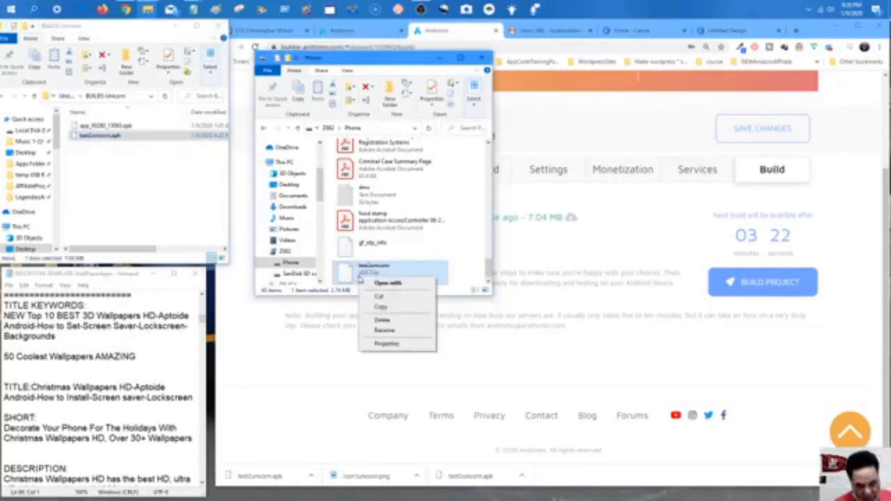
left_click(382, 321)
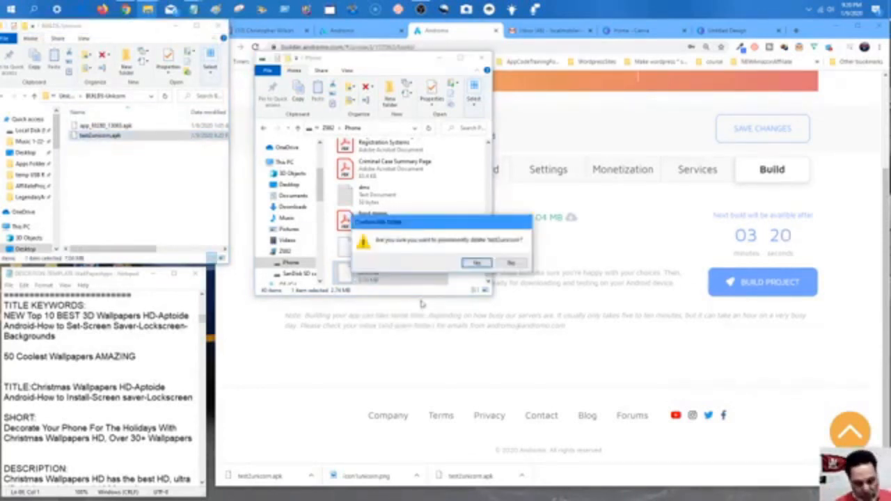
left_click(477, 264)
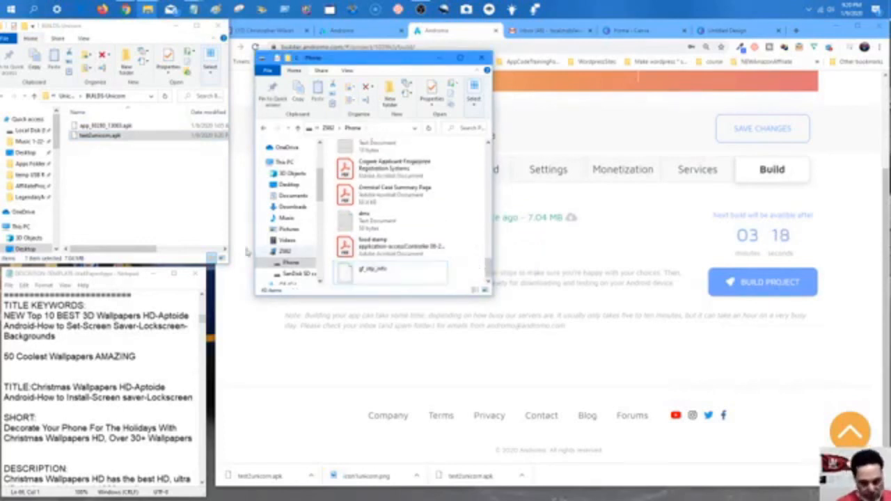
left_click(151, 208)
left_click_drag(104, 136, 382, 277)
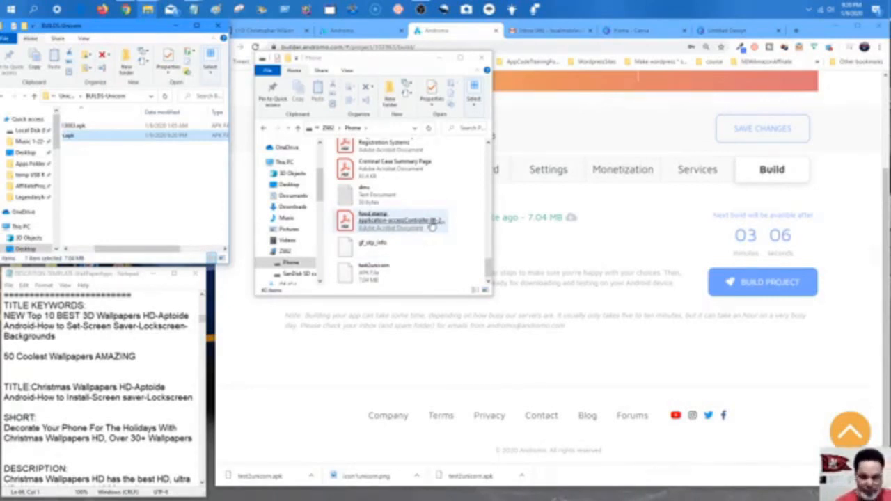
Resize the OBS webcam inset to cover much of the scene and move it left.
left_click(420, 9)
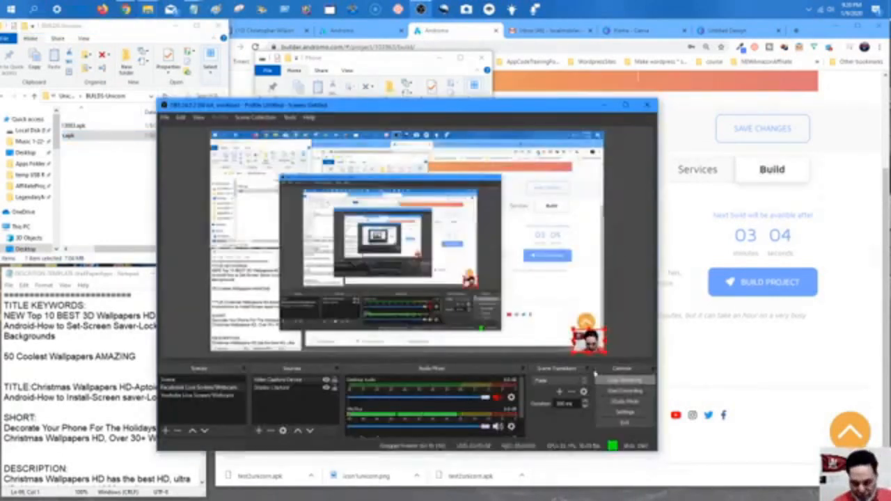
left_click_drag(573, 330, 432, 223)
left_click_drag(517, 279, 416, 272)
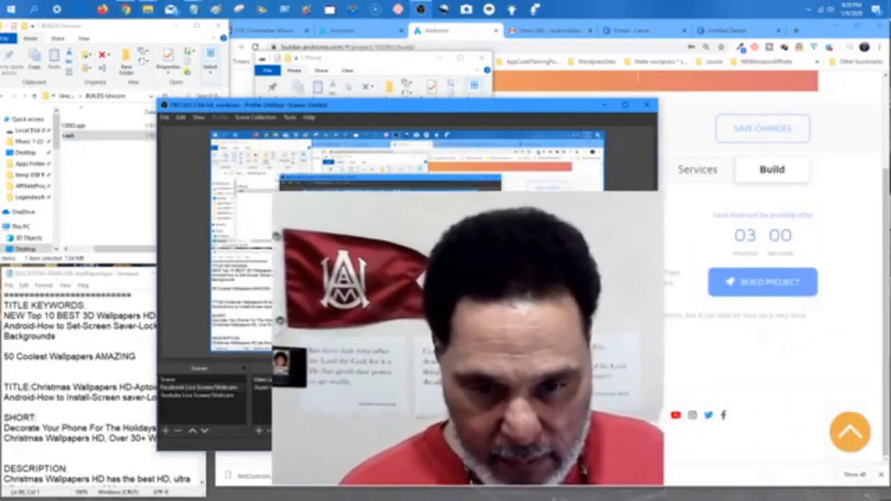